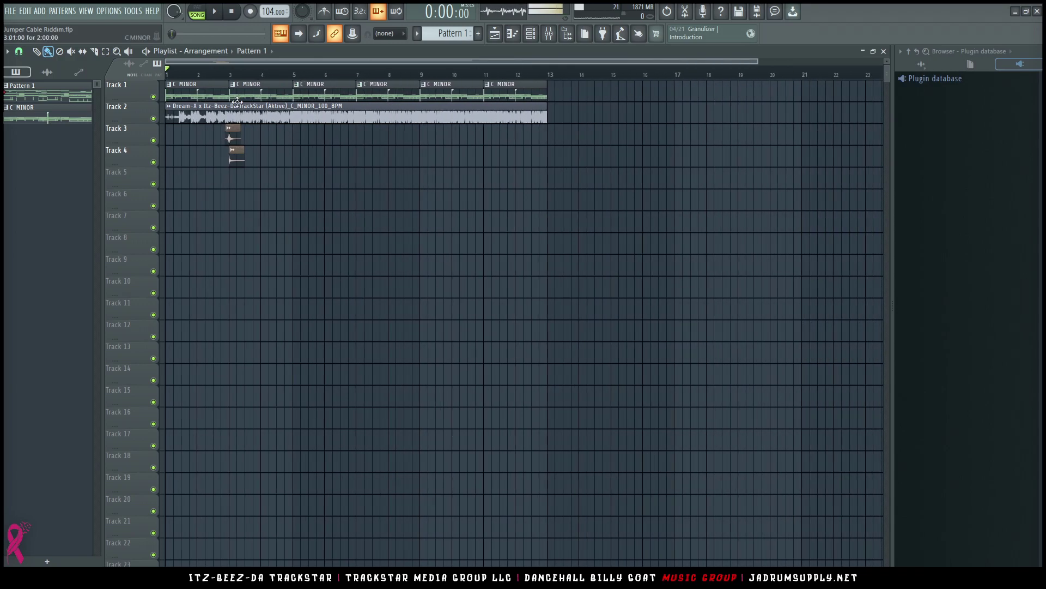
Mute Track 2, which holds the Dream-X audio clip.
click(152, 118)
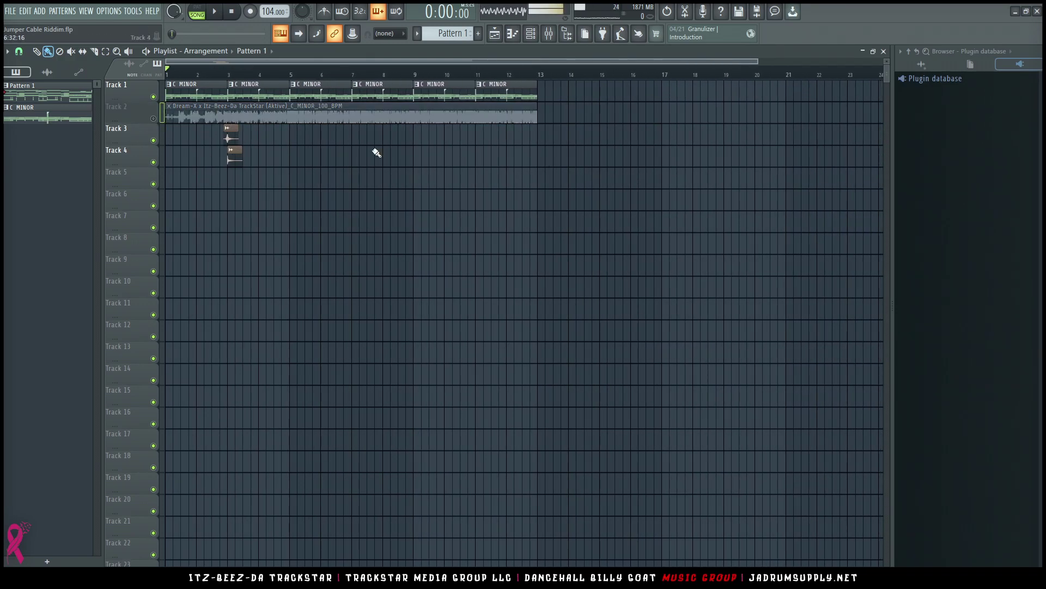
Color the cello, Epic Horns, Spiccato, Tremelo Strings and Drops Of Glass channels with a gradient from turquoise green to purple #3E2579.
click(531, 34)
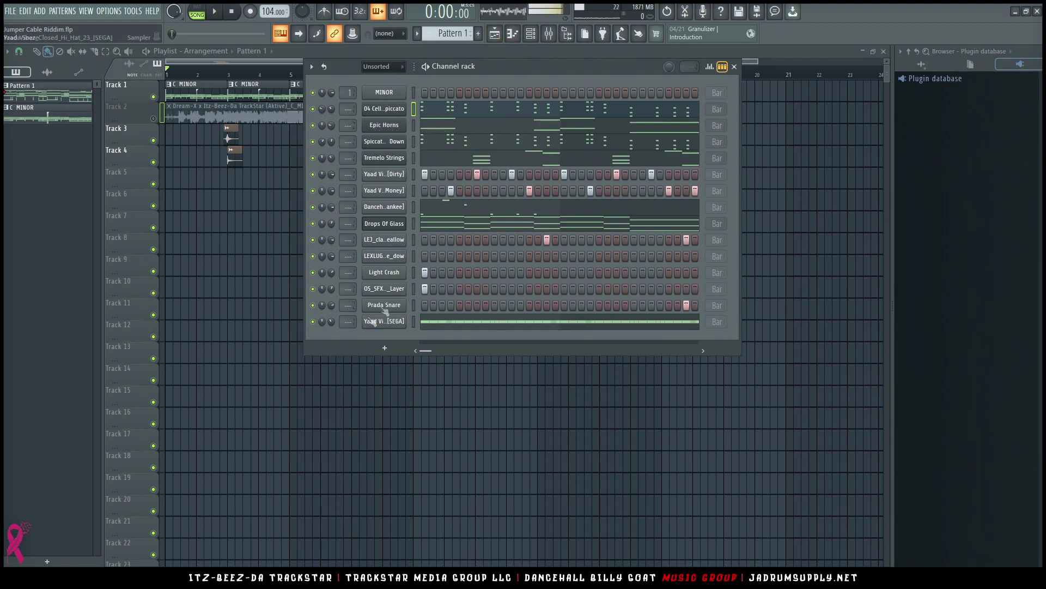
drag(414, 109, 416, 153)
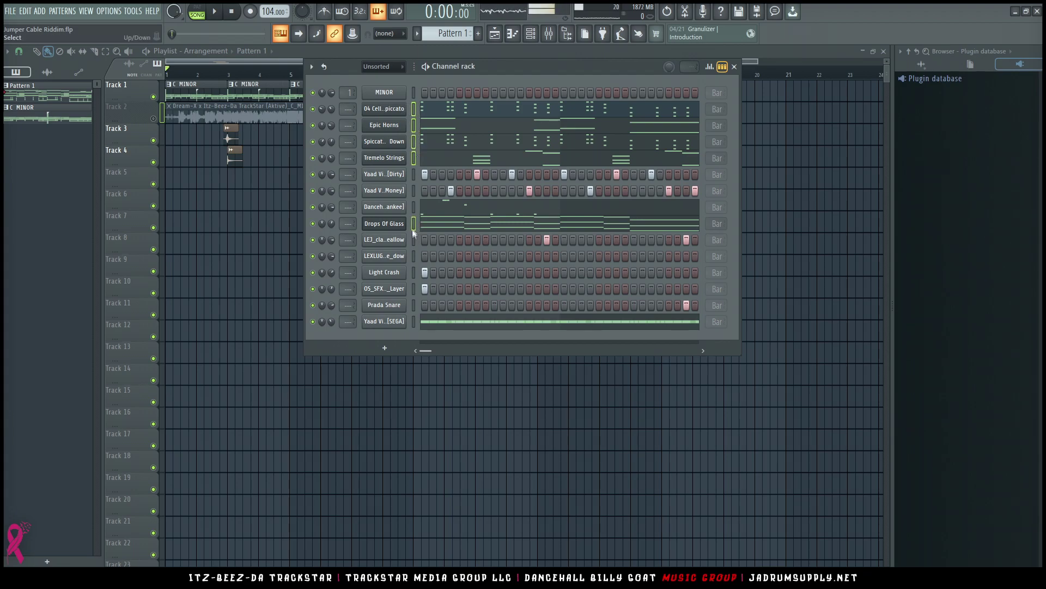
click(311, 66)
mouse_move(400, 169)
click(479, 166)
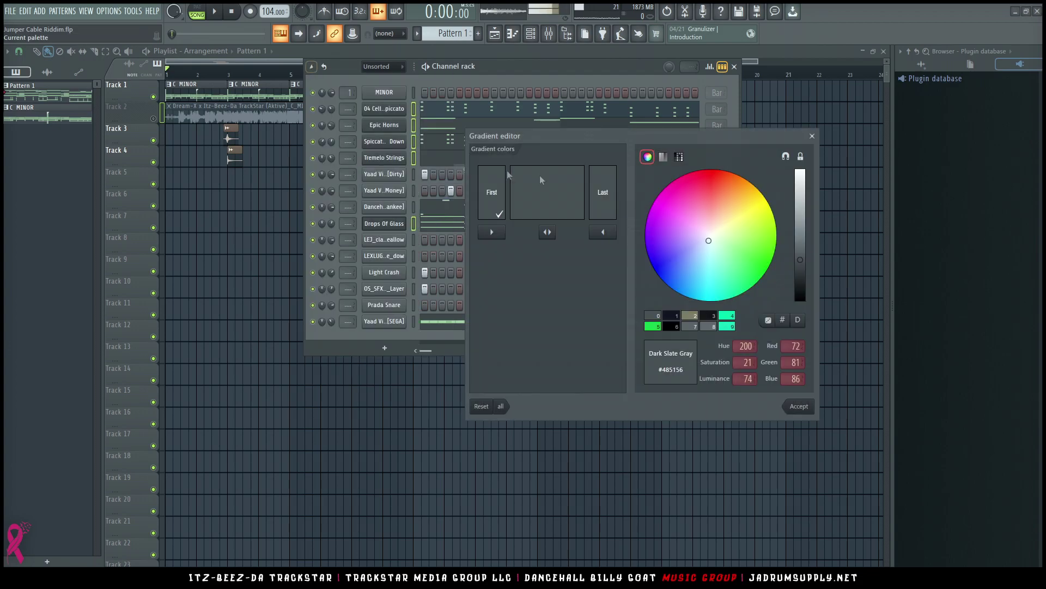
click(731, 316)
click(603, 201)
click(677, 245)
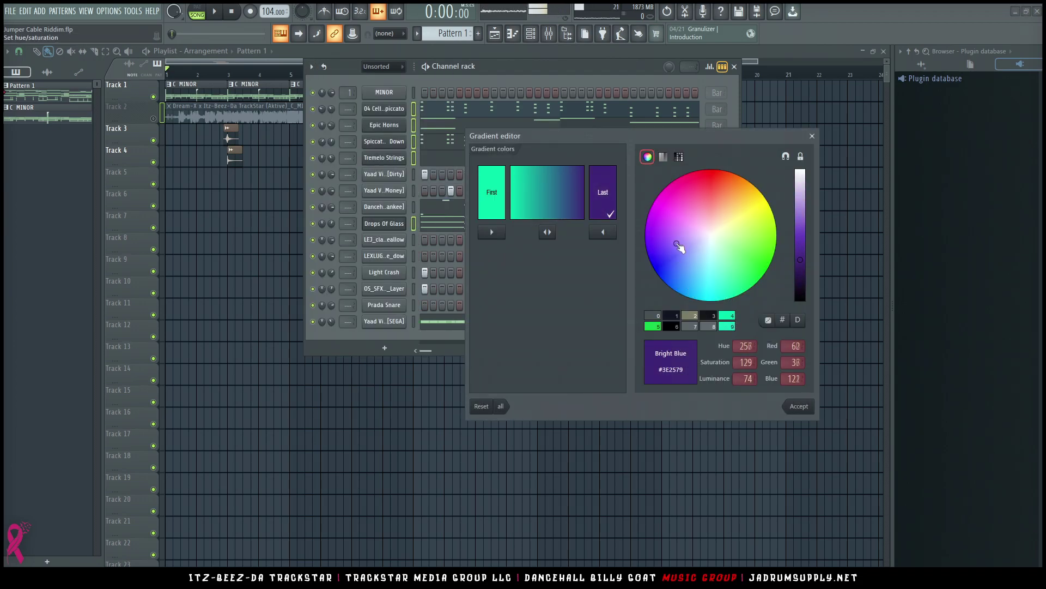
key(Return)
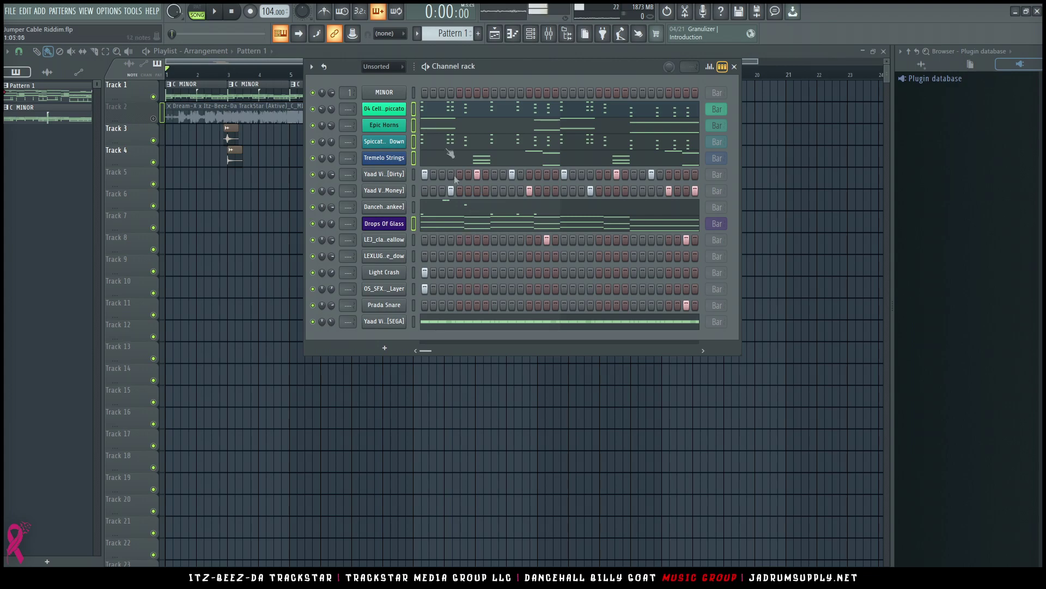
Select every channel in the channel rack and split Pattern 1 by channel.
double_click(414, 89)
right_click(415, 90)
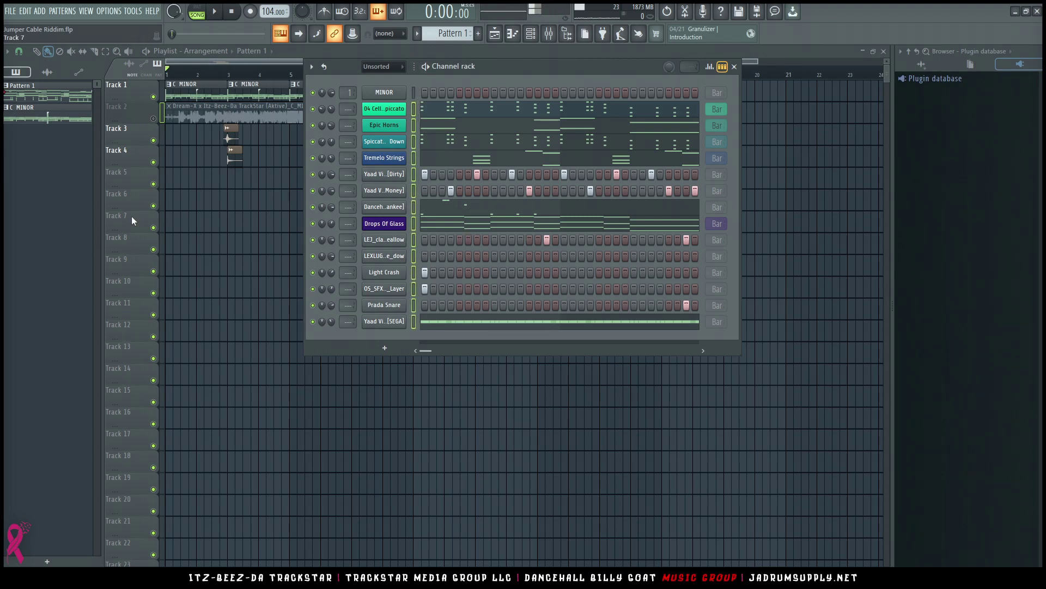
right_click(47, 101)
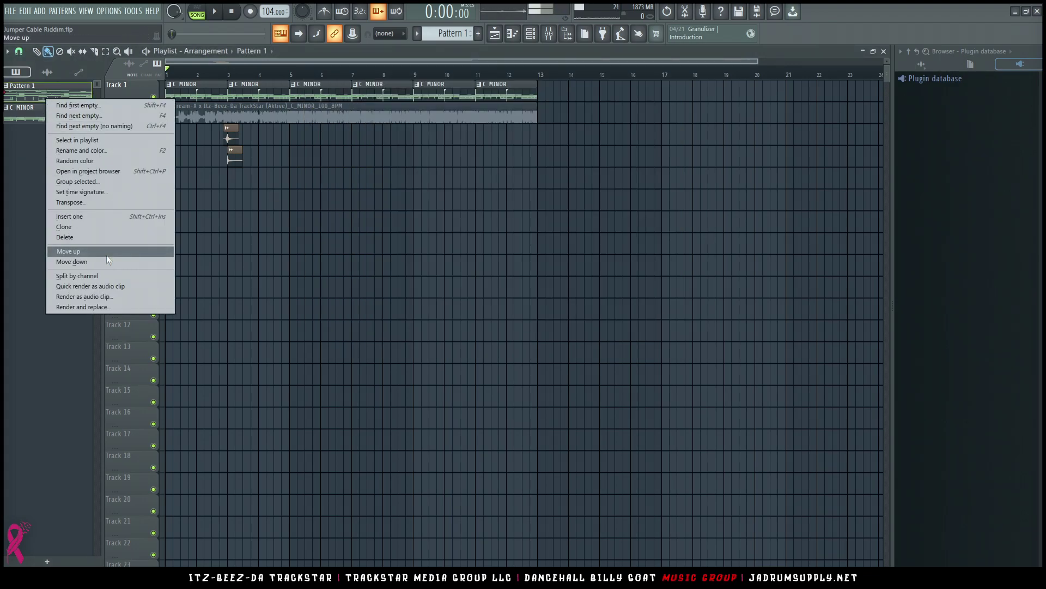
click(77, 276)
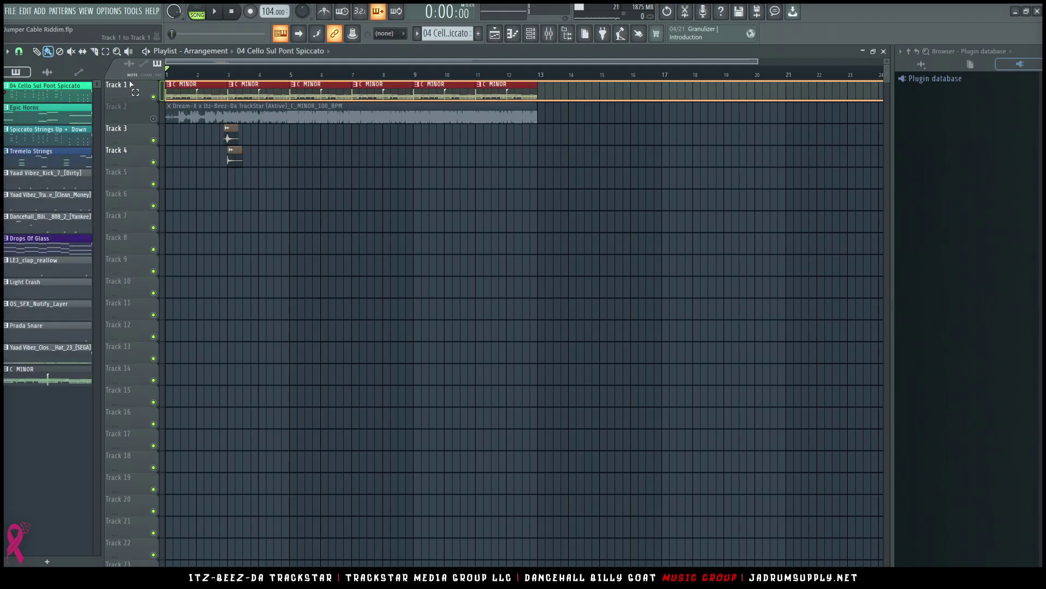
Place all the split patterns, from the cello to the closed hi-hat, at bar 1 on separate tracks starting at Track 5.
click(165, 97)
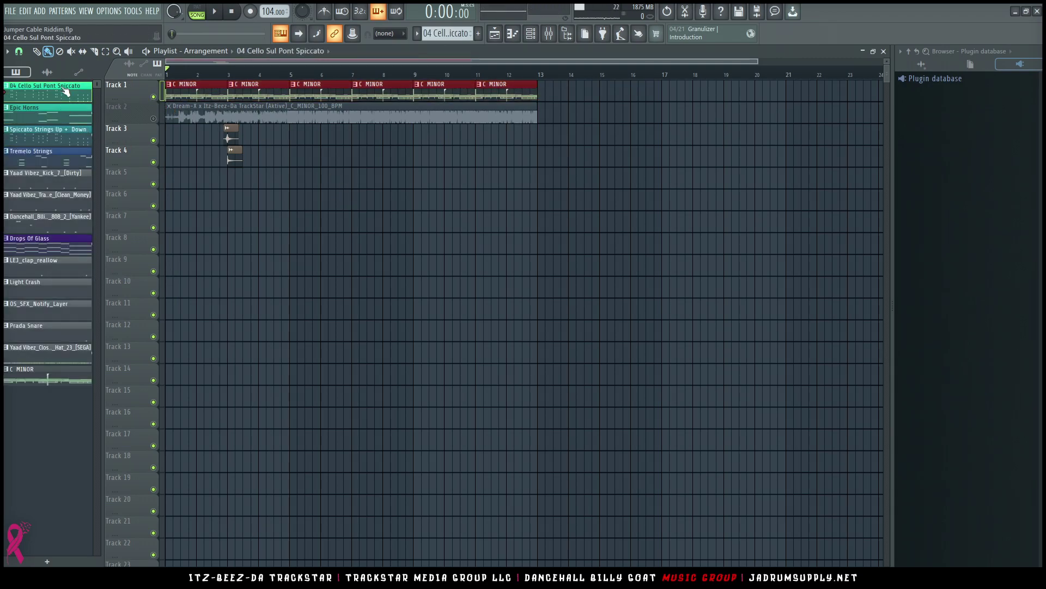
click(64, 360)
drag(75, 98, 137, 177)
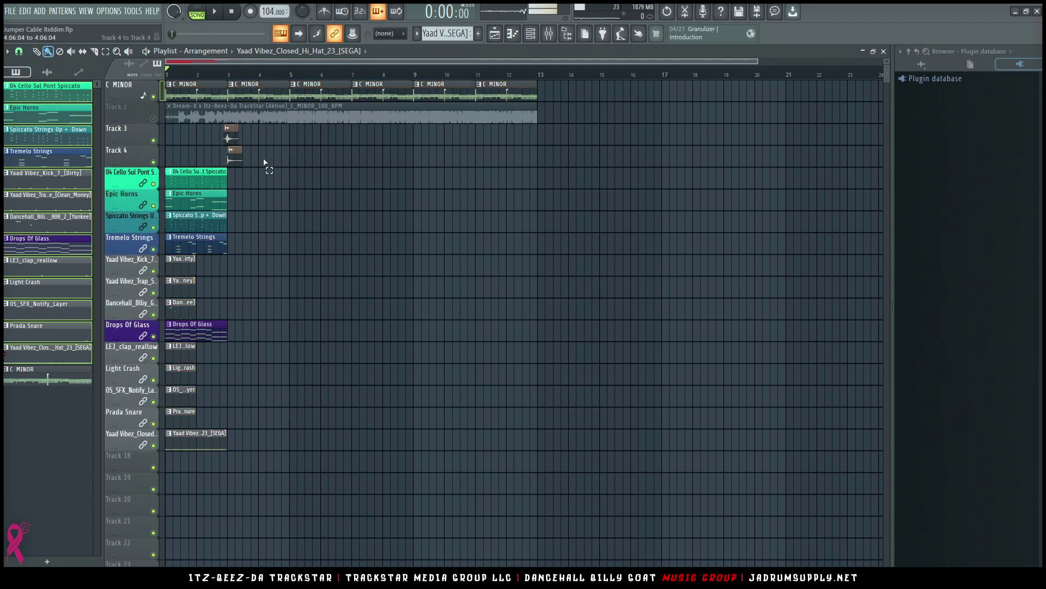
Move the two FX clips on Tracks 3 and 4 down to Tracks 19 and 20.
click(232, 130)
key(shift+Down)
key(shift+Down)
key(shift+Down)
key(shift+Down)
key(shift+Down)
key(shift+Down)
key(shift+Down)
key(shift+Down)
key(shift+Down)
key(shift+Down)
key(shift+Down)
key(shift+Down)
key(shift+Down)
key(shift+Down)
key(shift+Down)
key(shift+Down)
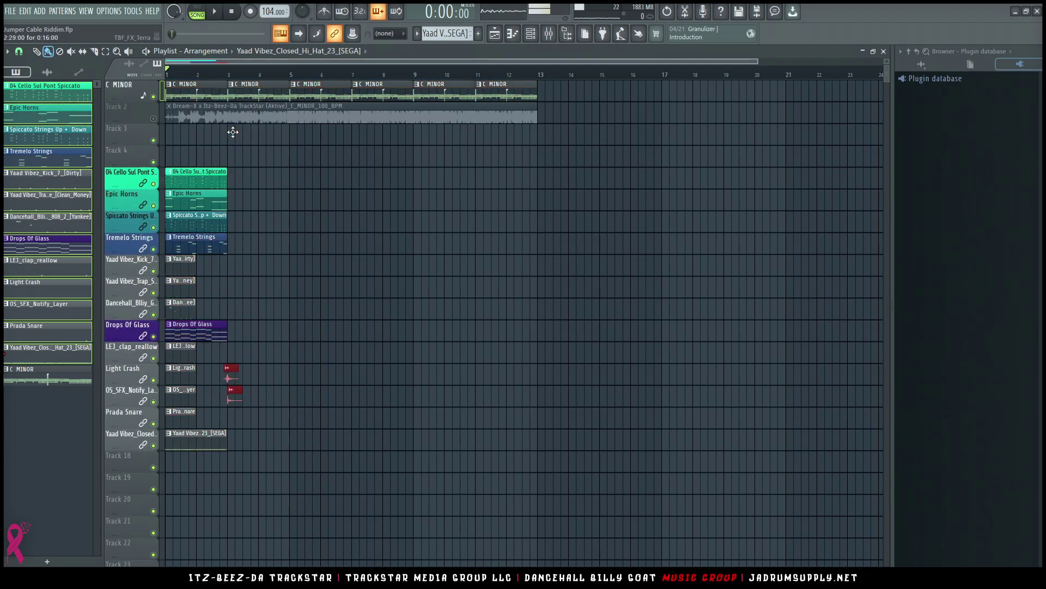
key(shift+Up)
key(shift+Down)
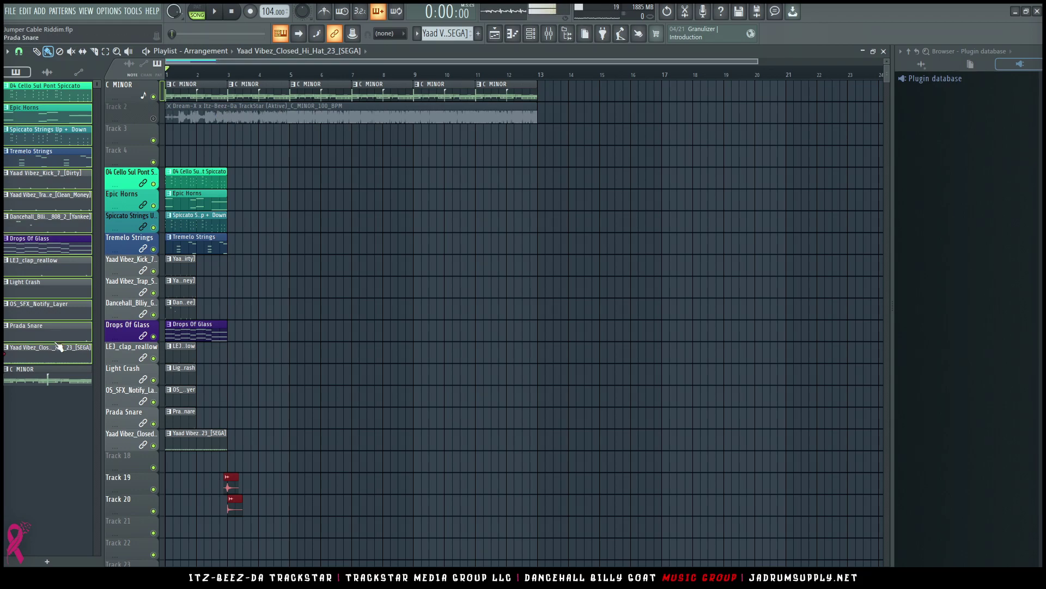
Group Tracks 19 and 20 under Track 18, and name that parent track AUDIO & FX with a black color.
drag(142, 509, 140, 491)
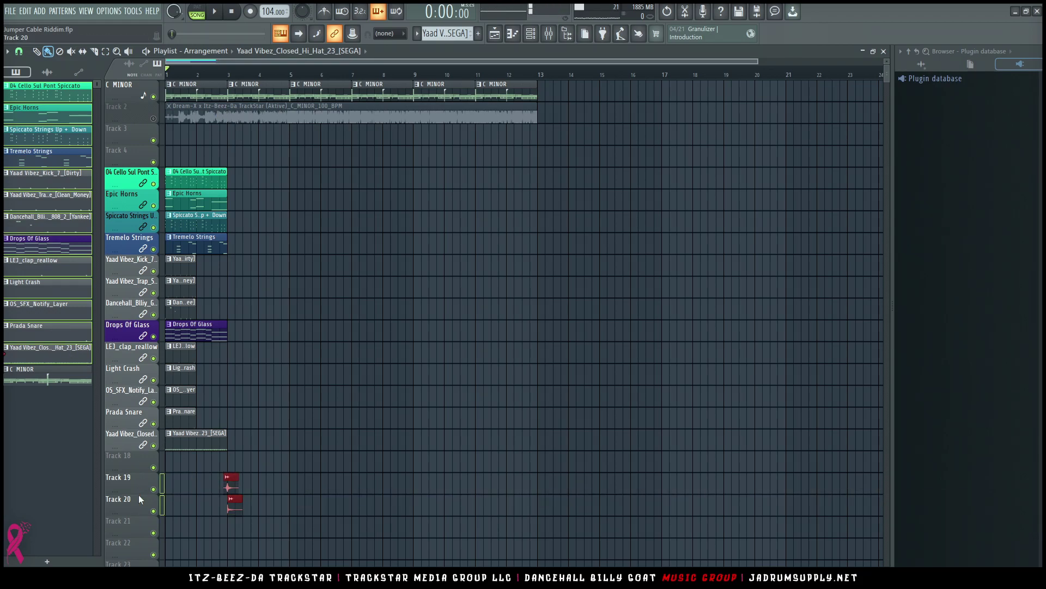
key(shift+g)
right_click(126, 465)
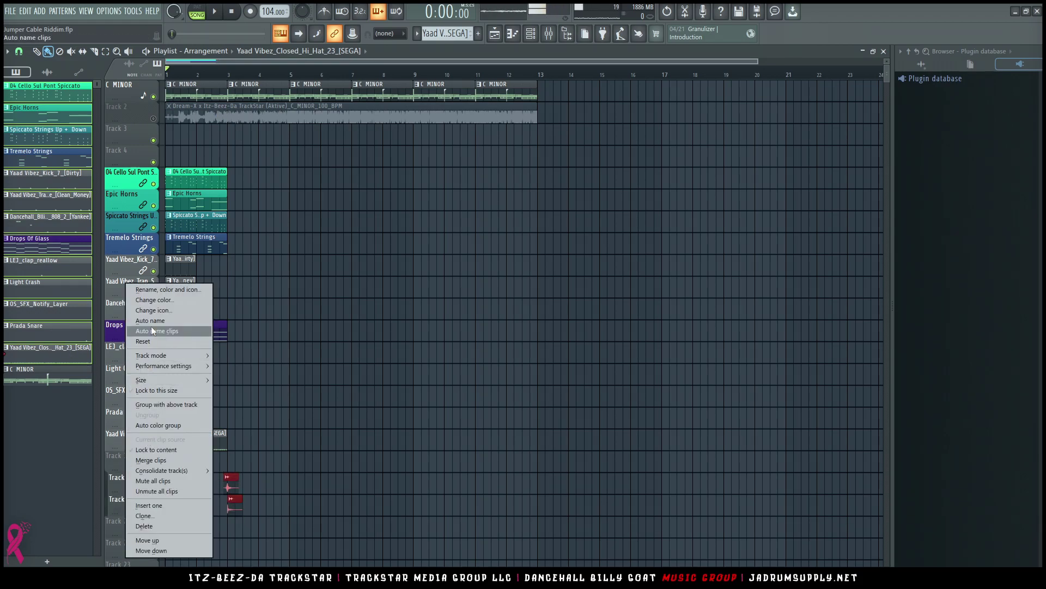
click(163, 287)
text(AUDIO & FX)
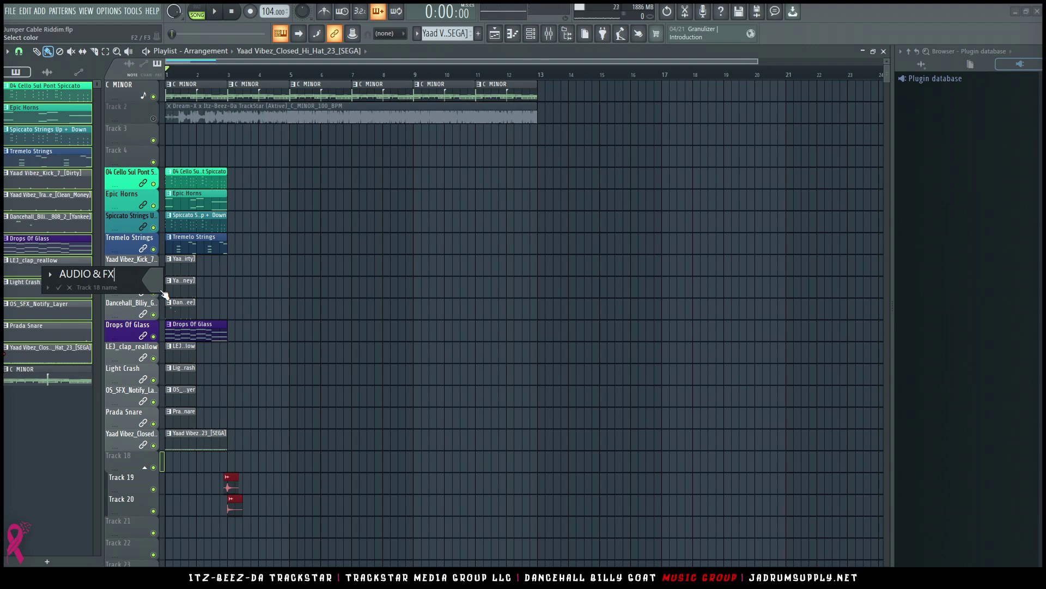
click(163, 293)
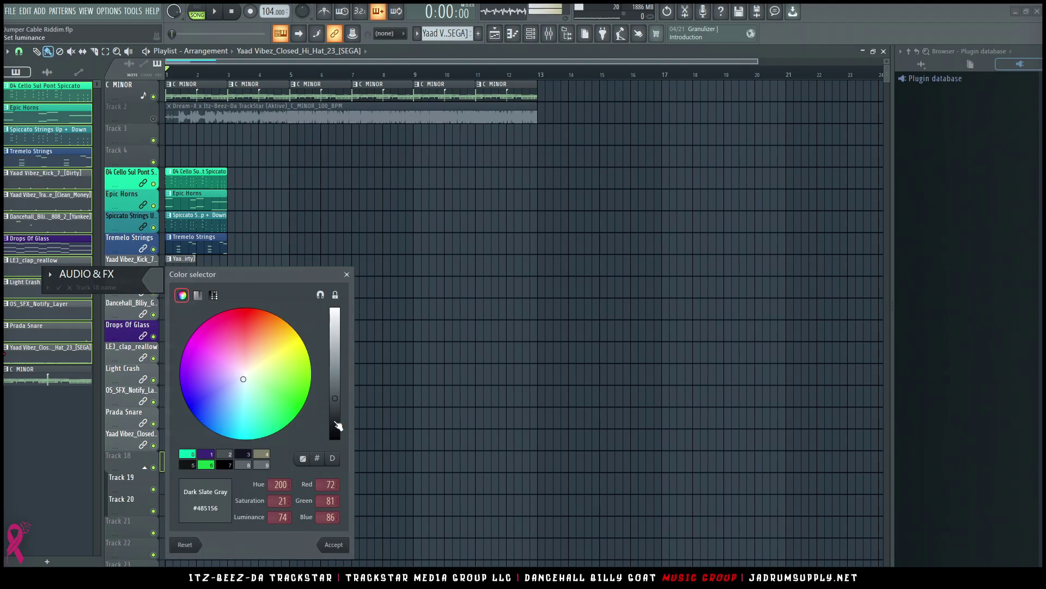
drag(337, 426, 338, 441)
click(348, 544)
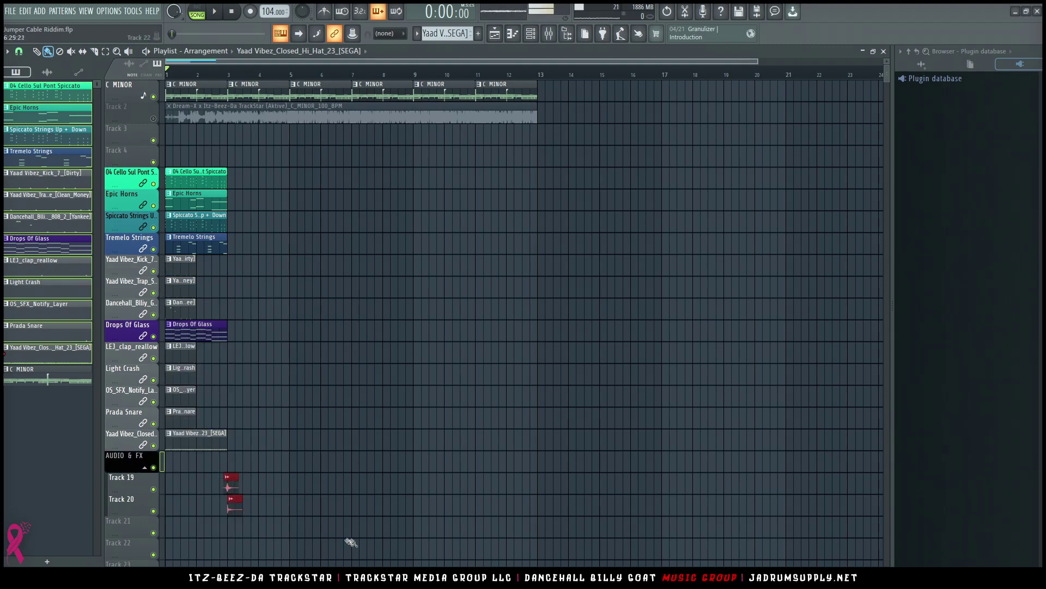
Shrink the AUDIO & FX track's height and move the Dream-X audio clip to Track 21 as part of that group.
drag(157, 471, 135, 491)
ctrl+click(317, 409)
drag(196, 117, 196, 519)
key(shift+g)
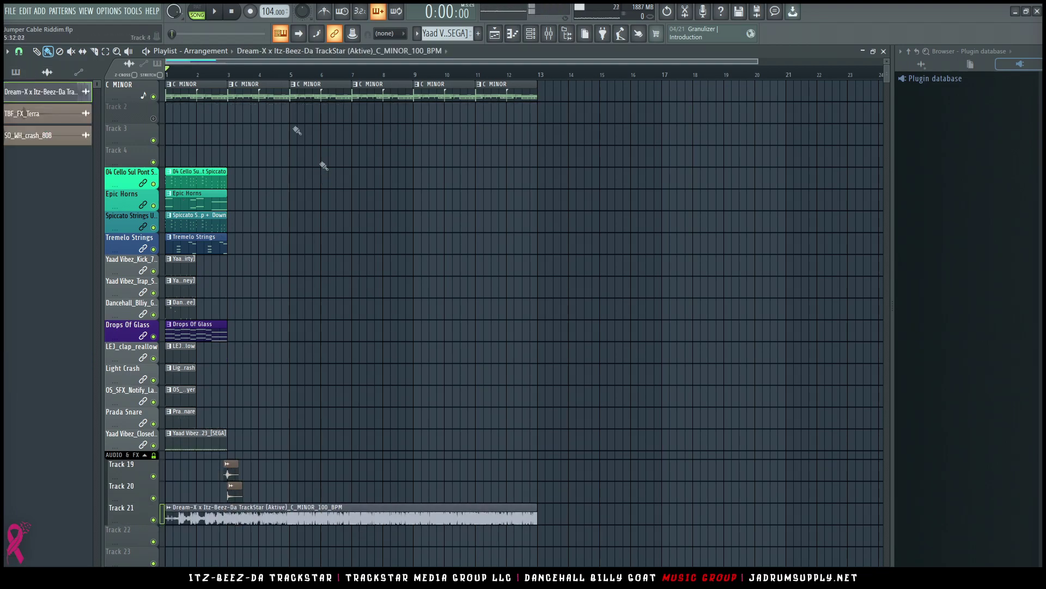
Remove the C MINOR clips from the first track and delete the first four playlist tracks.
right_click(176, 91)
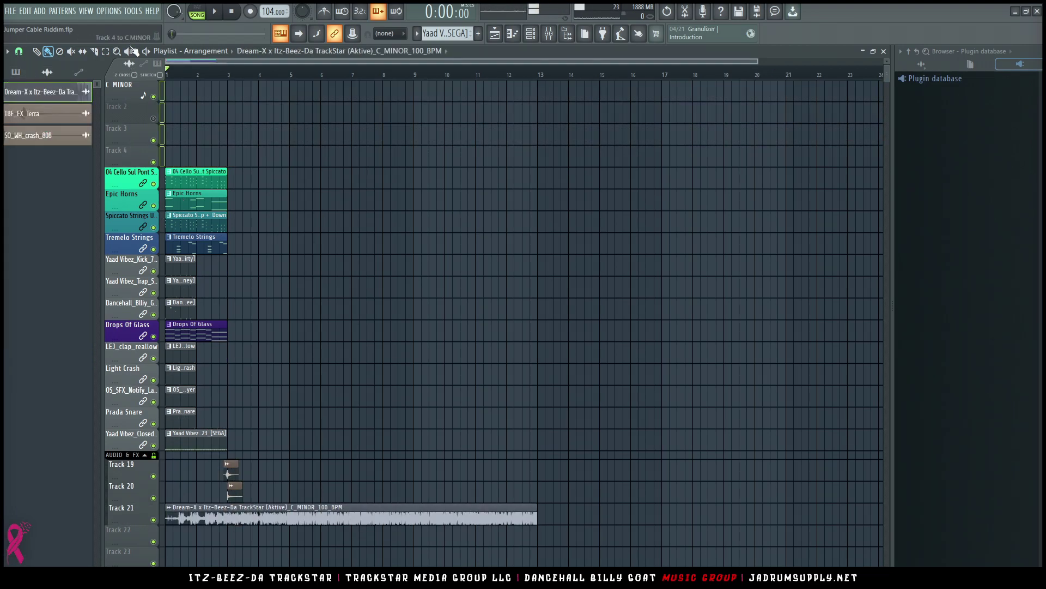
right_click(127, 82)
click(154, 330)
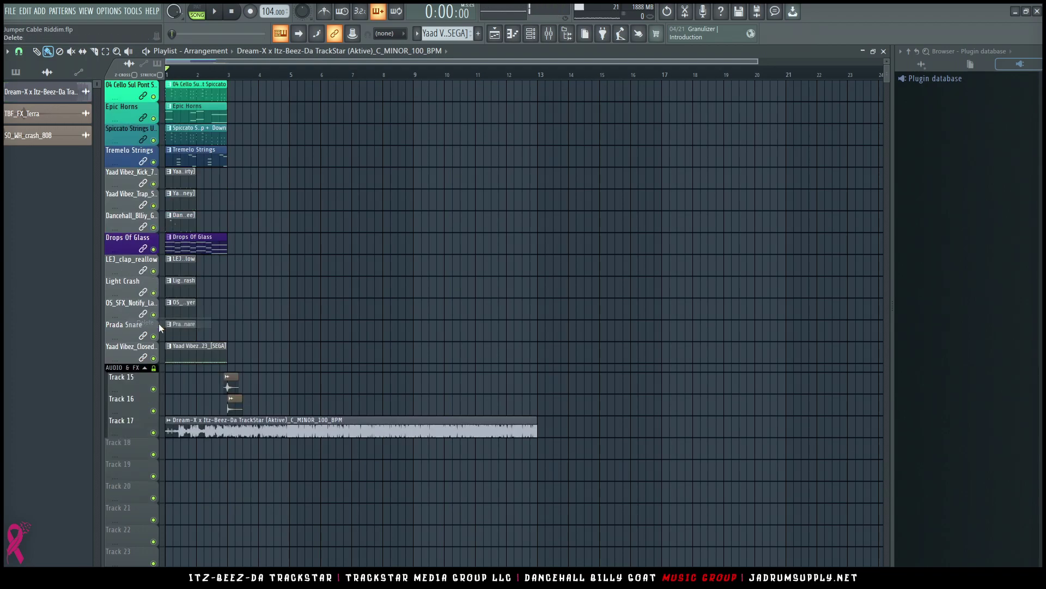
Play the arrangement from the start with the Dream-X audio on Track 17 muted, and stop after about two bars.
scroll(175, 77, up, 2)
scroll(175, 78, up, 3)
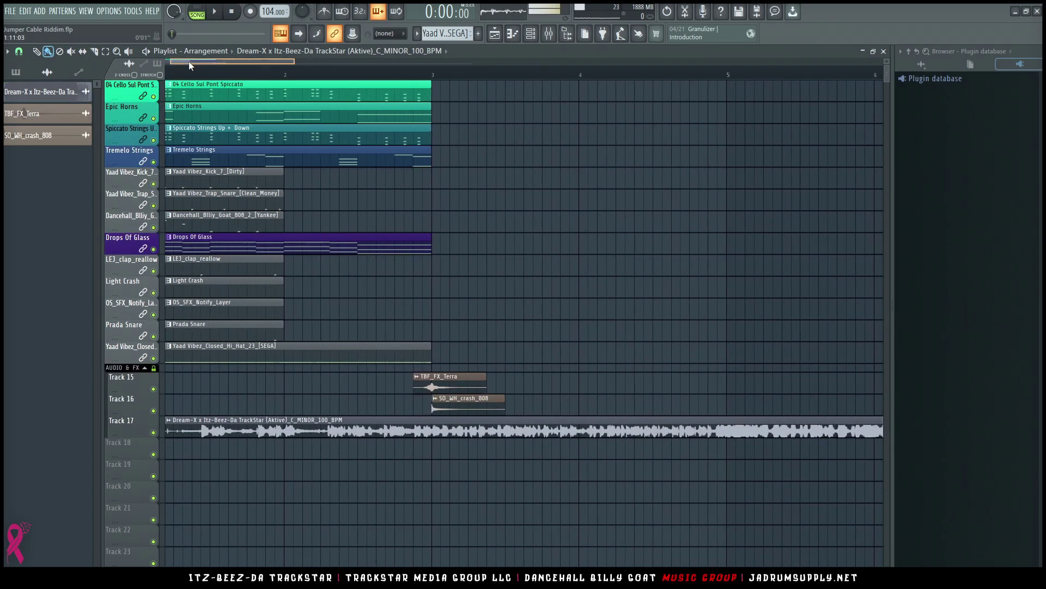
key(space)
click(153, 432)
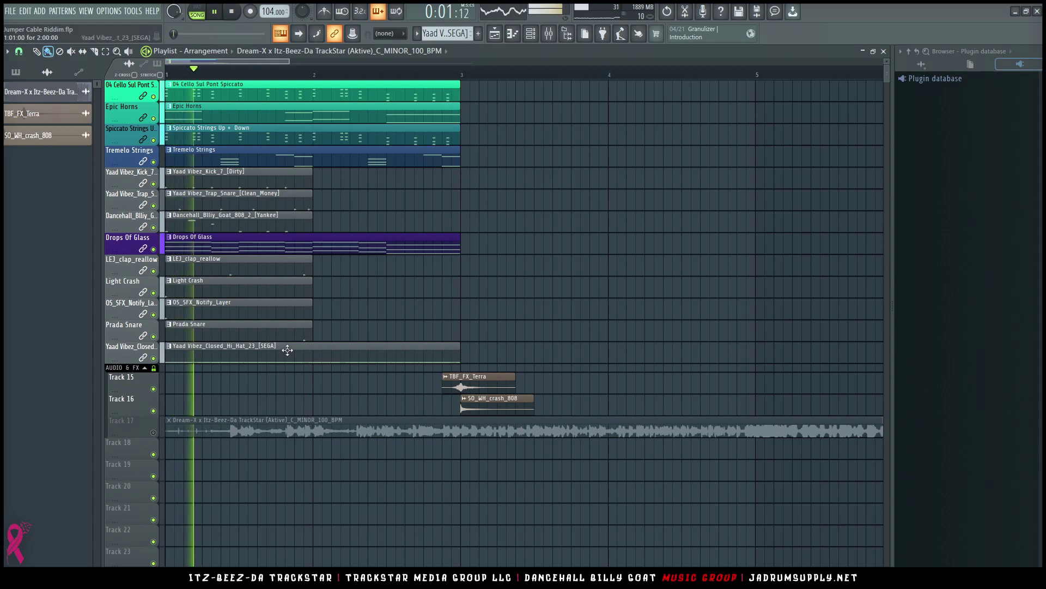
scroll(343, 321, up, 2)
scroll(256, 175, up, 3)
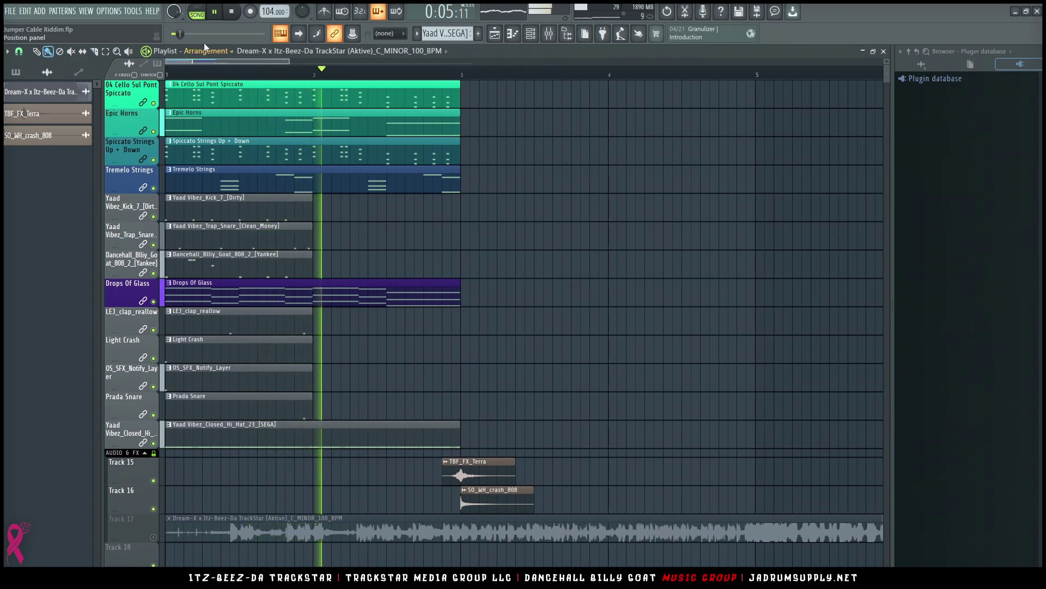
scroll(185, 60, up, 2)
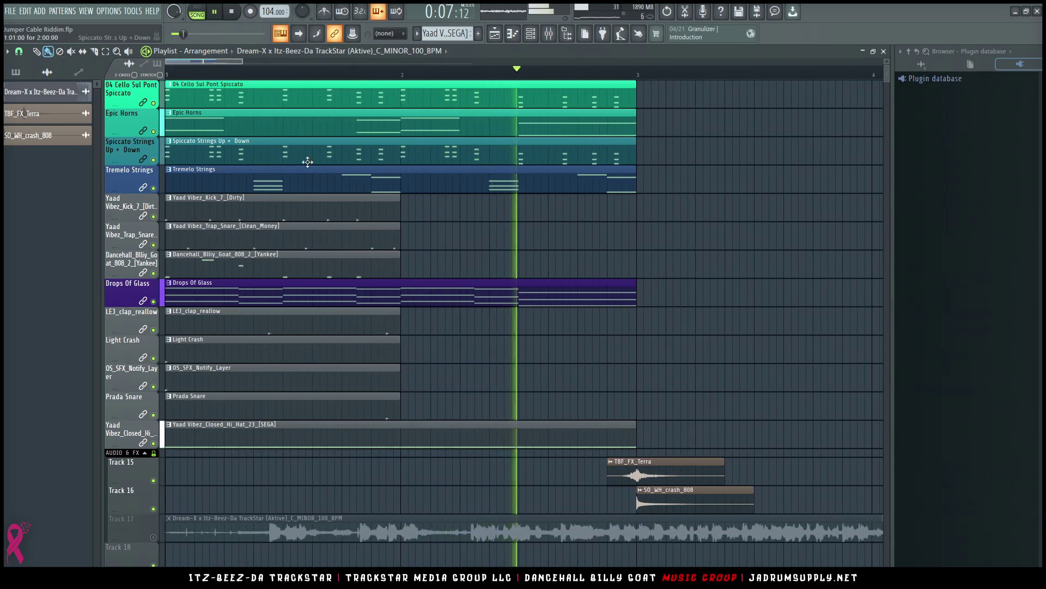
scroll(387, 80, down, 3)
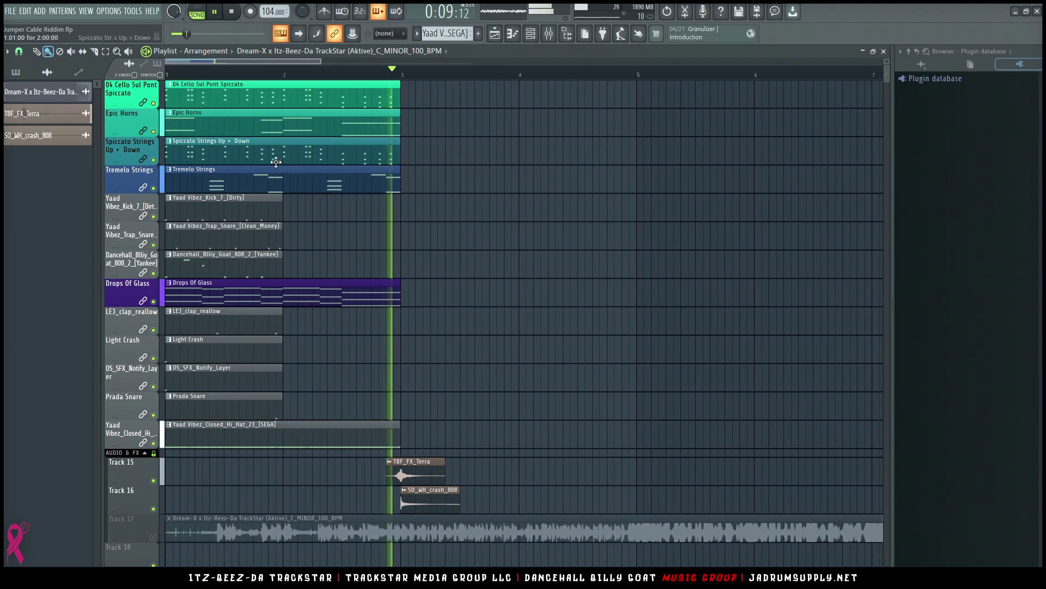
key(space)
Slice the Prada Snare clip around its single hit and delete the empty portions.
scroll(228, 297, up, 2)
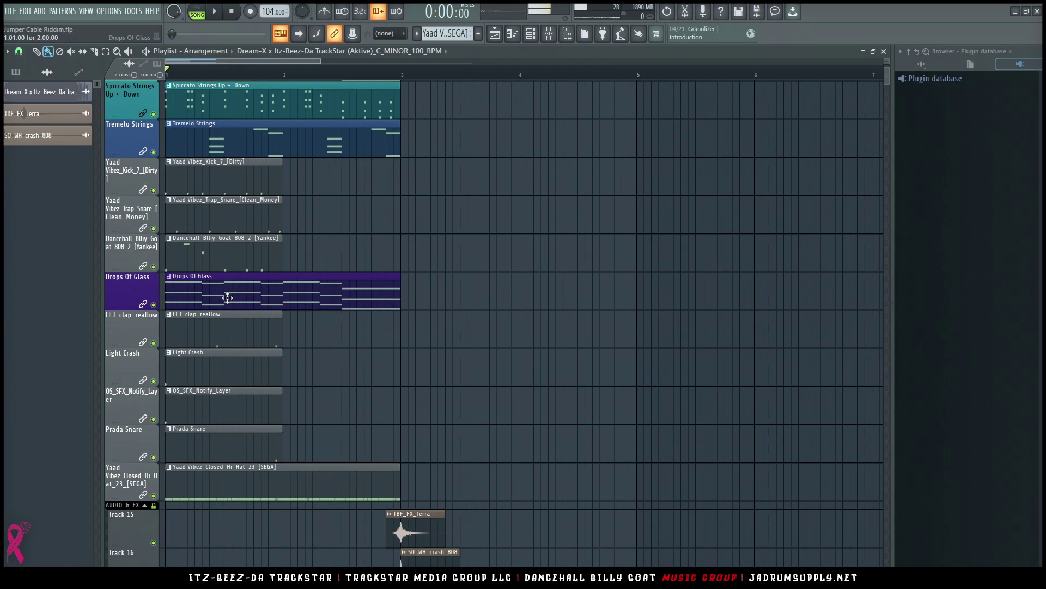
scroll(223, 298, up, 4)
drag(222, 63, 209, 63)
key(c)
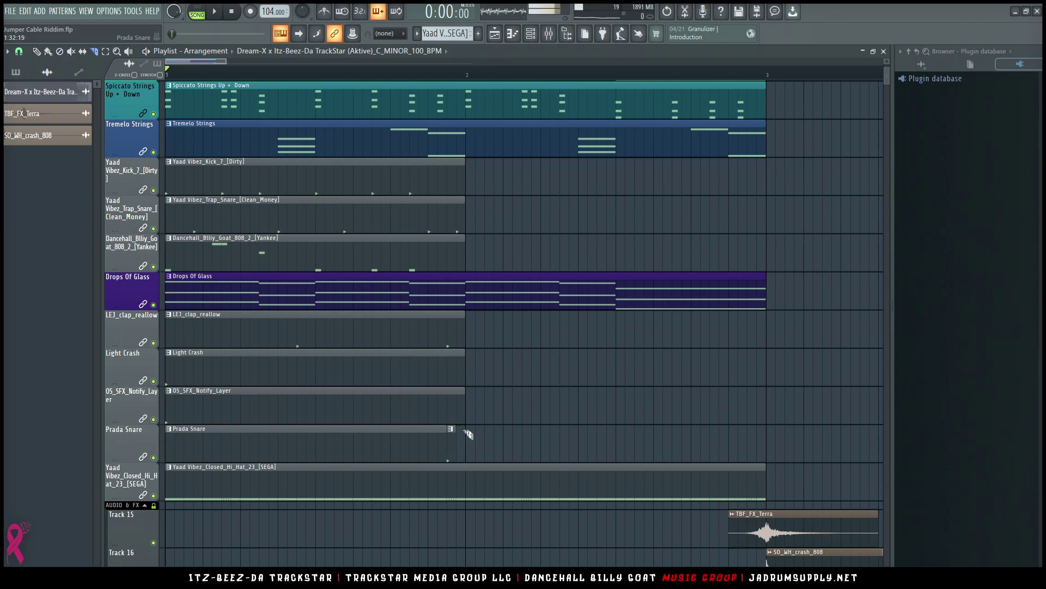
ctrl+click(413, 453)
key(Delete)
Slice the OS_SFX_Notify_Layer and Light Crash clips just after their opening hits, and the LEJ_clap_reallow clip around its two hits.
click(180, 412)
click(186, 372)
click(315, 341)
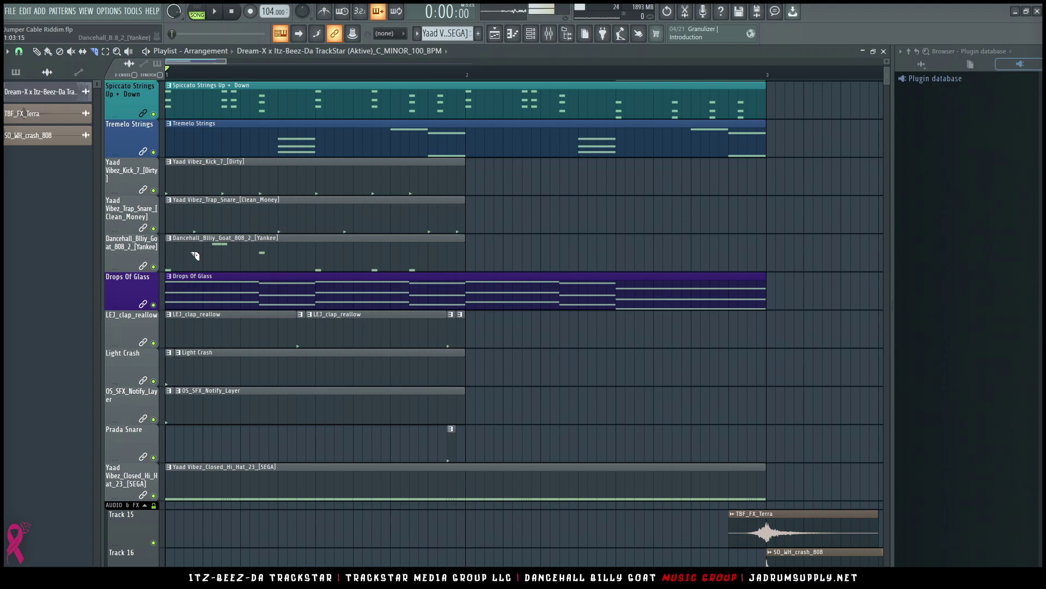
Slice the Yaad Vibez_Trap_Snare clip around each of its five hits and remove the empty portions.
click(195, 226)
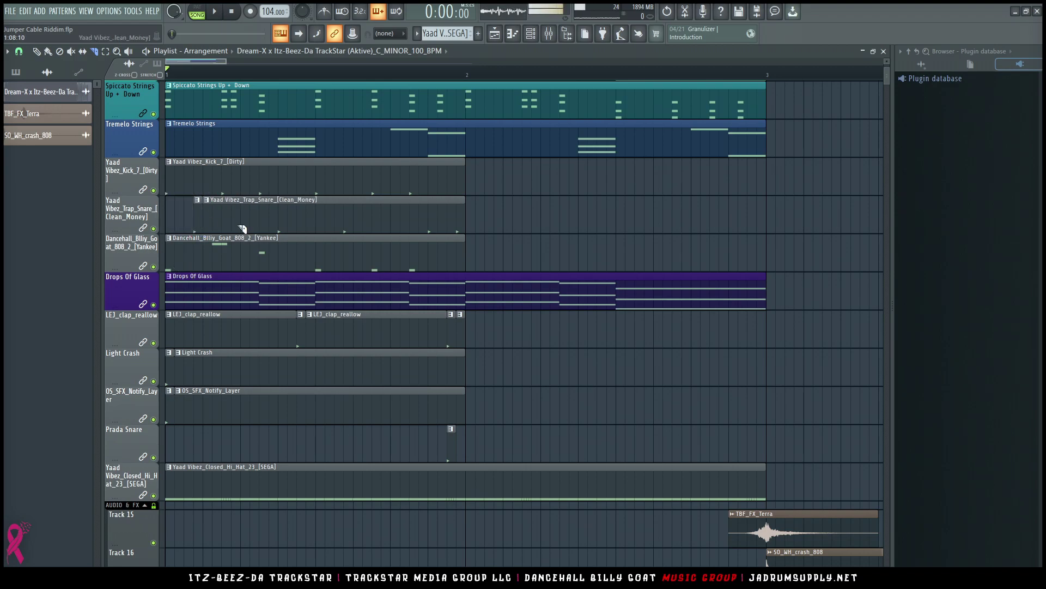
click(280, 221)
click(352, 225)
click(401, 218)
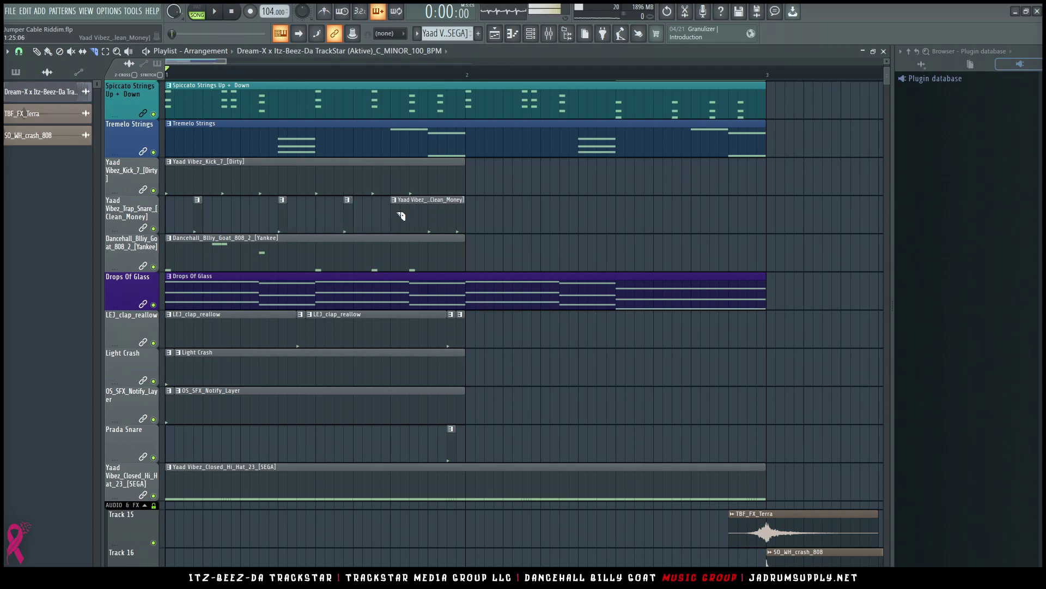
click(429, 217)
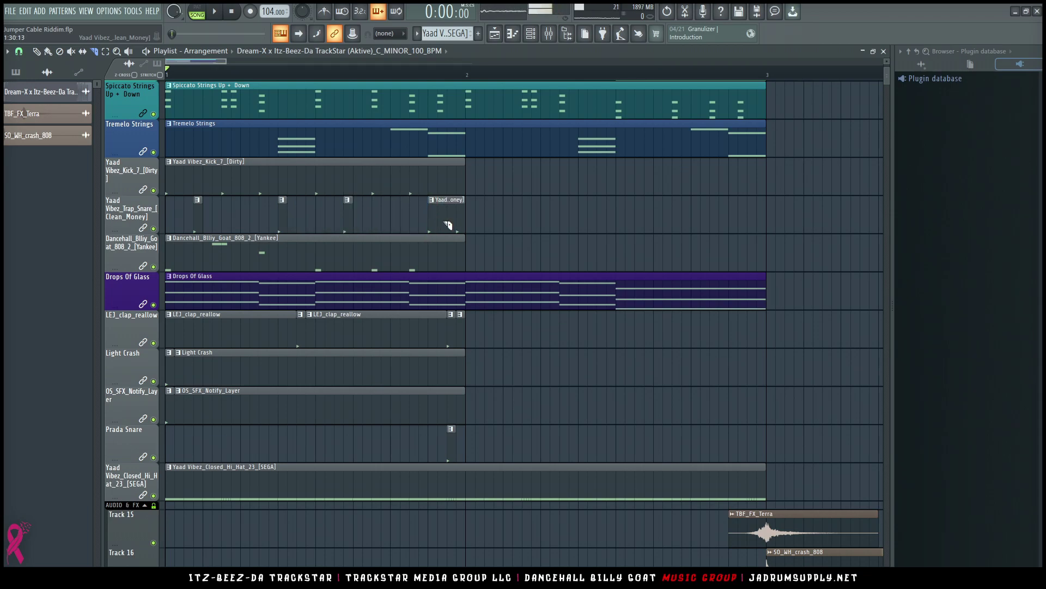
key(Delete)
Slice the Yaad Vibez_Kick_7 clip around each of its six hits and remove the empty portions.
right_click(419, 191)
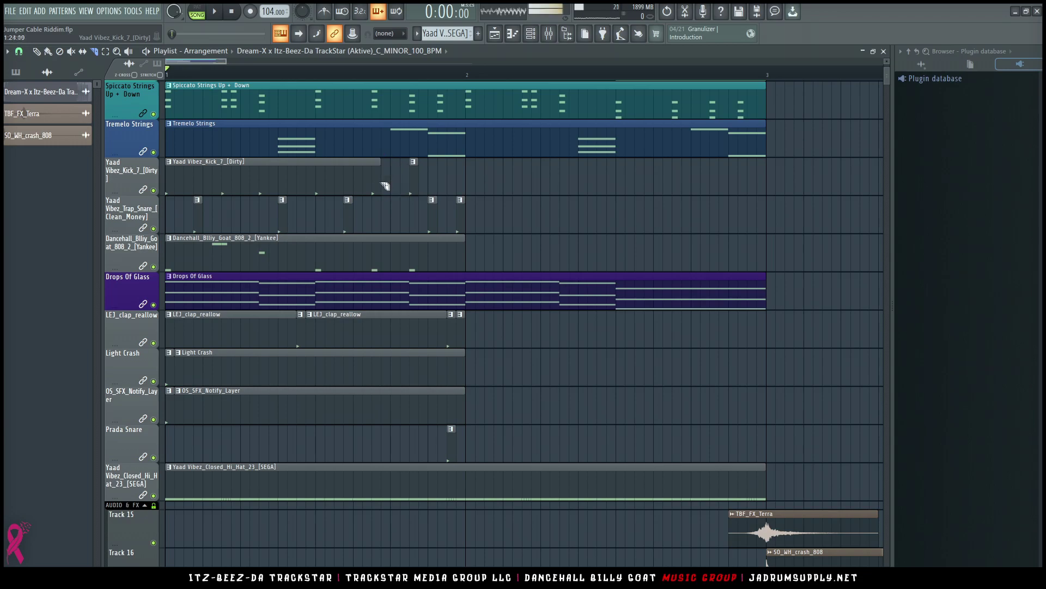
right_click(325, 187)
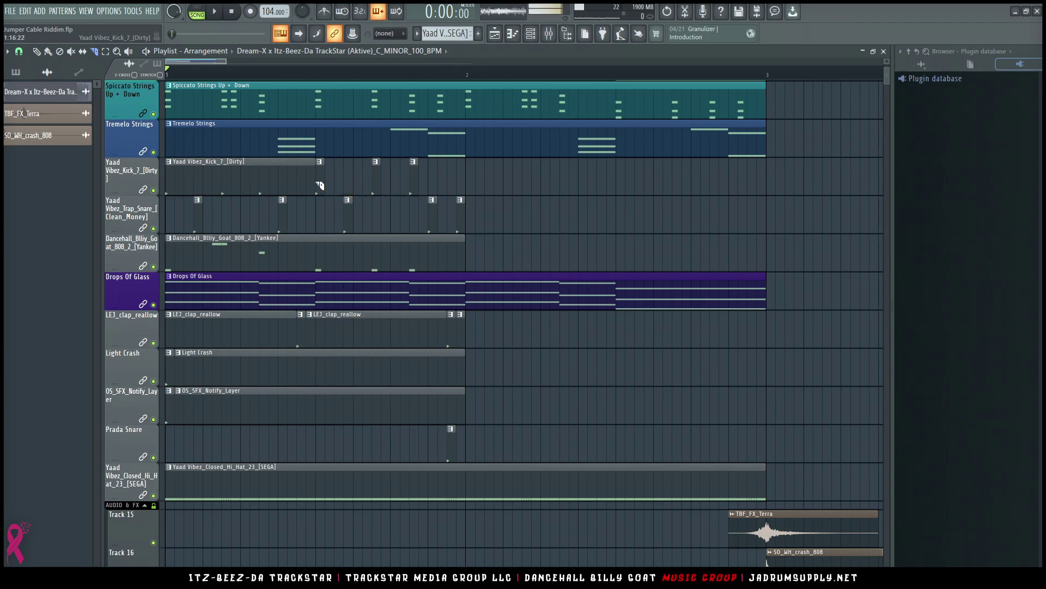
right_click(275, 184)
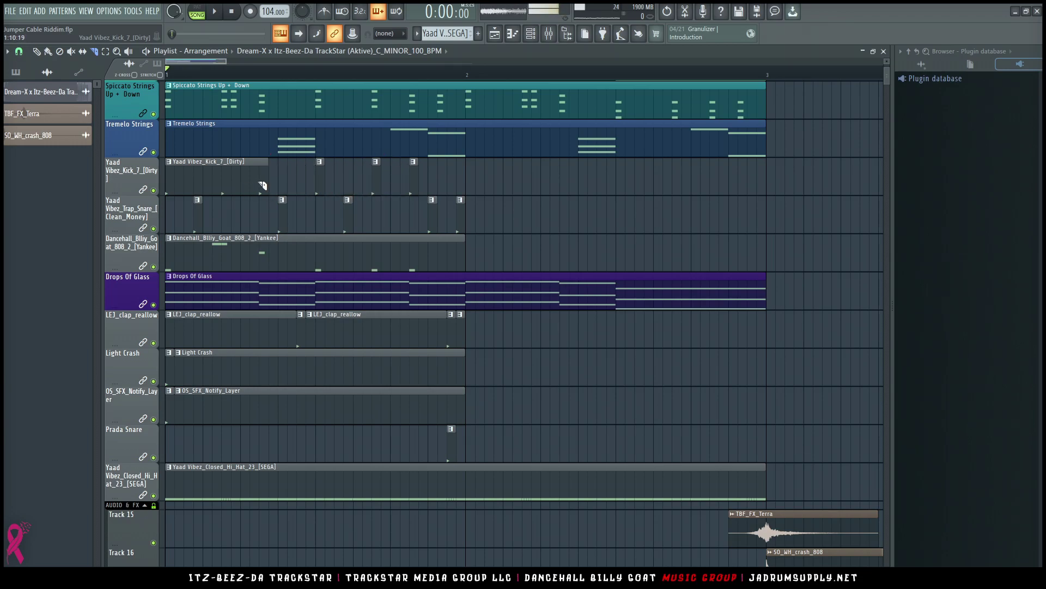
right_click(231, 183)
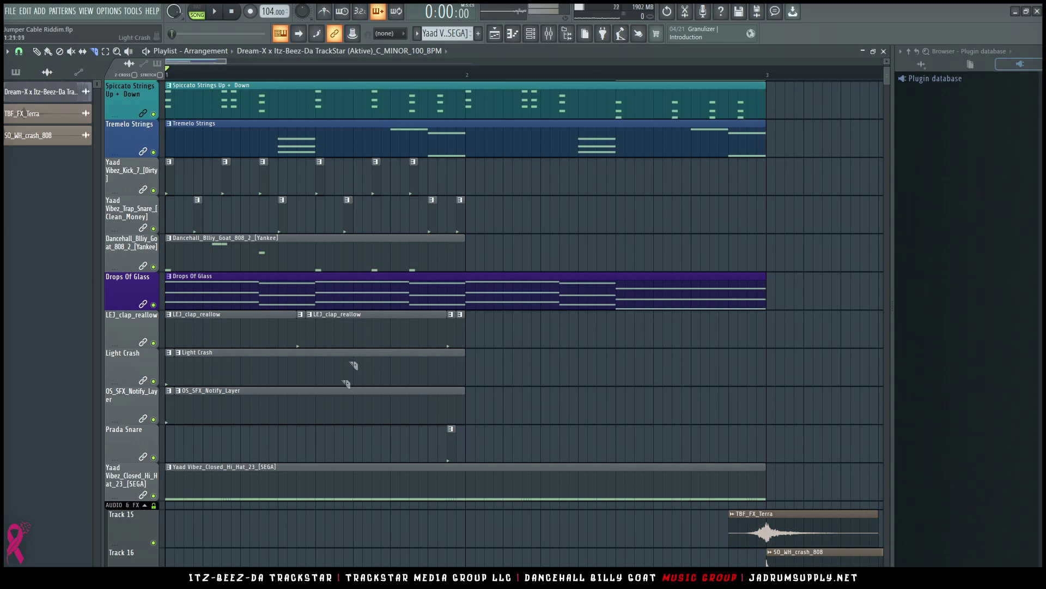
Delete the empty portions of the OS_SFX_Notify_Layer, Light Crash and LEJ_clap_reallow clips.
right_click(268, 393)
right_click(271, 352)
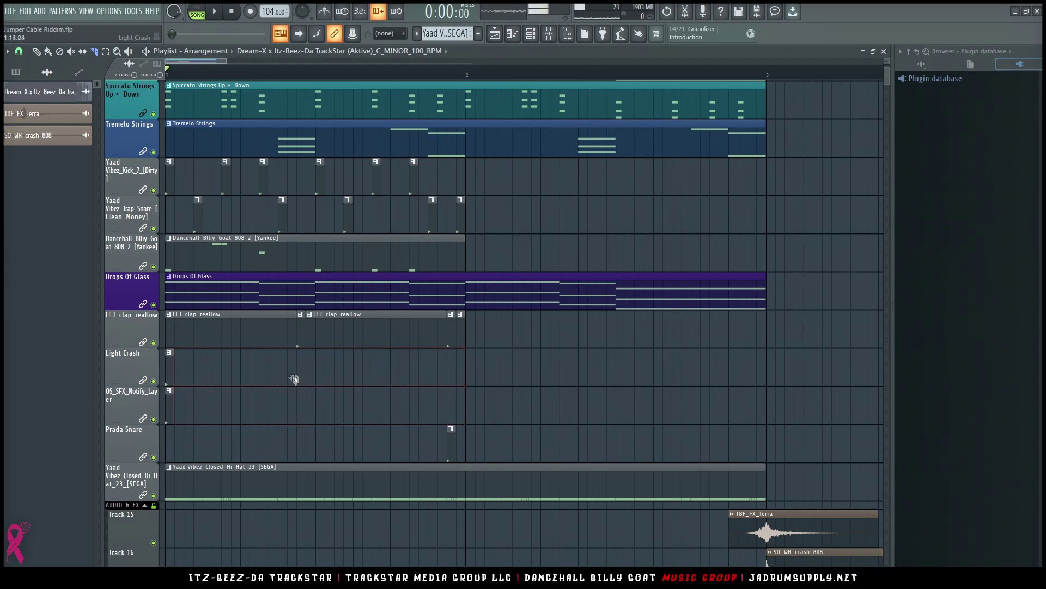
right_click(285, 337)
right_click(349, 336)
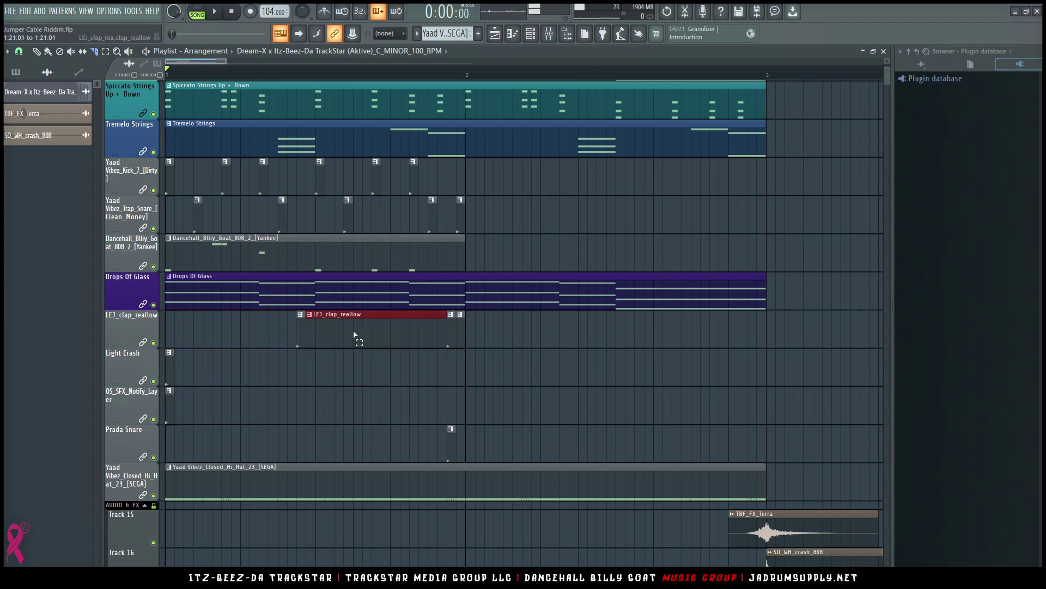
right_click(463, 341)
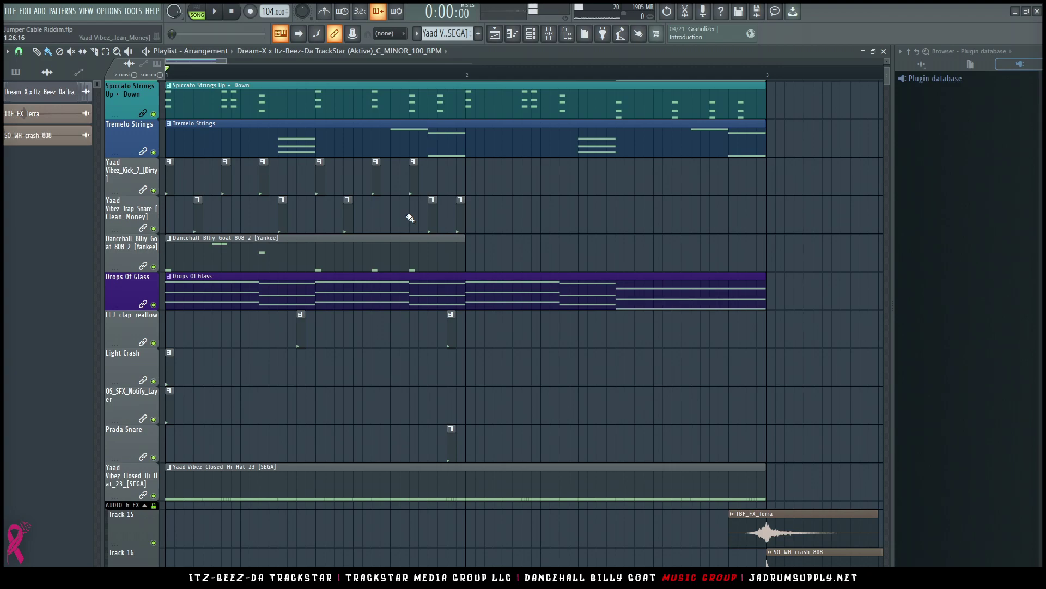
Duplicate the one-bar kick, trap snare, 808, clap, crash, notify and Prada Snare clips into bar 2.
ctrl+scroll(420, 82, down, 1)
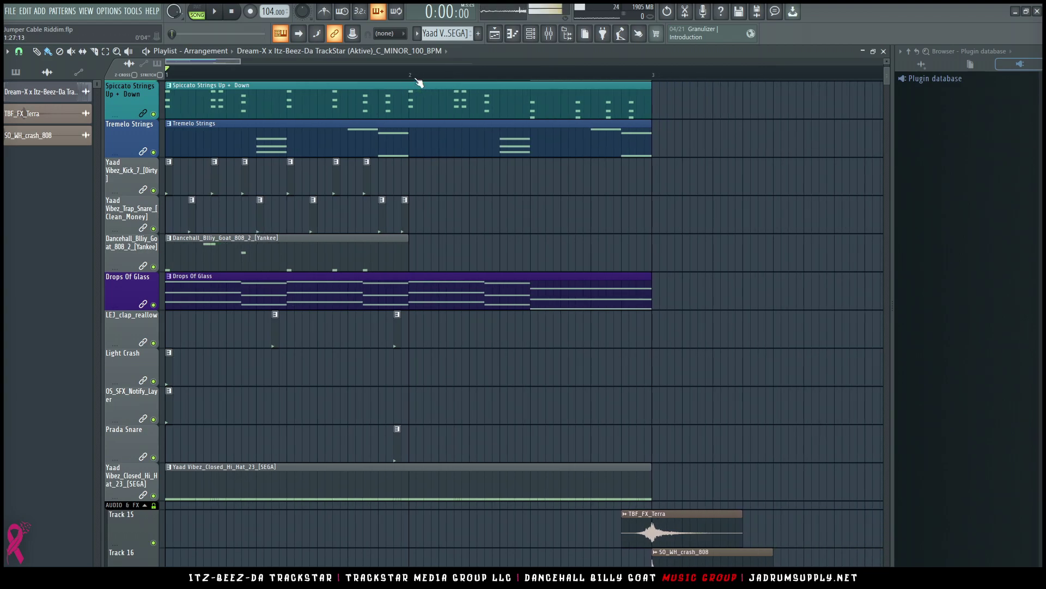
drag(481, 444, 21, 319)
drag(432, 269, 167, 180)
drag(198, 253, 450, 234)
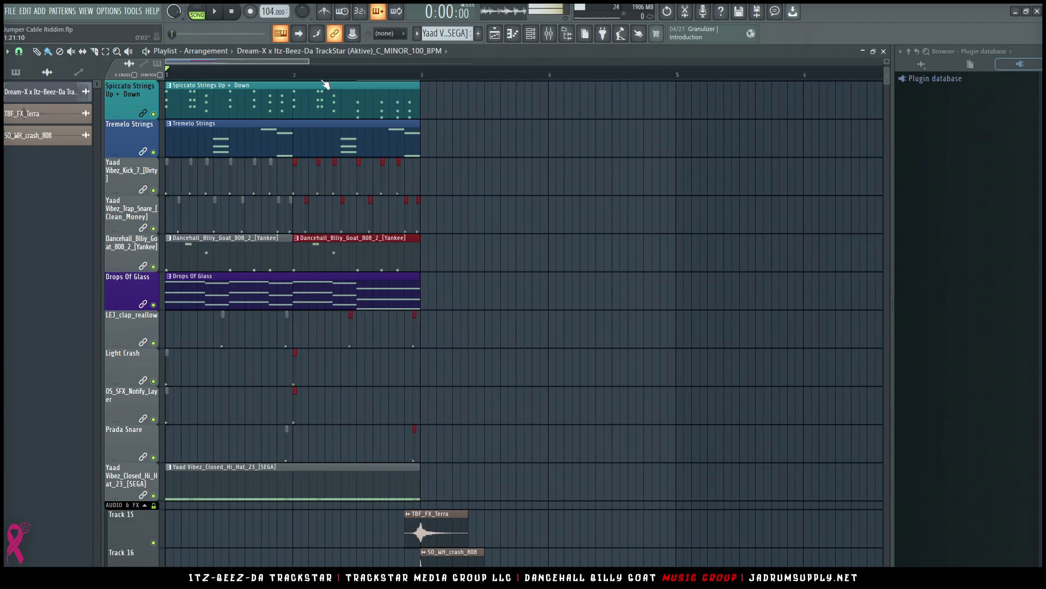
Select all clips and play the two-bar section as a loop.
key(space)
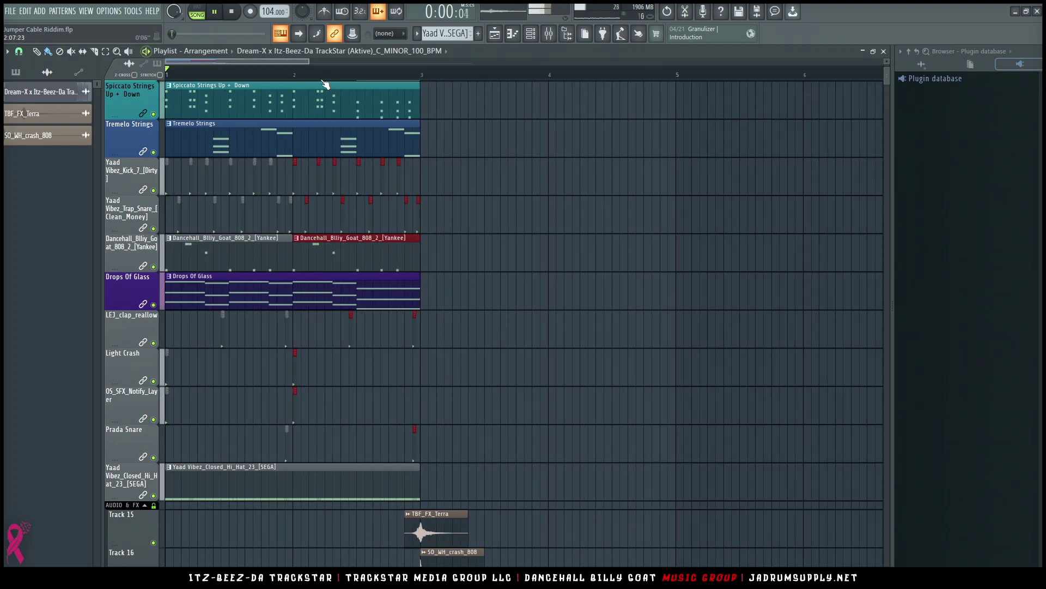
key(ctrl+a)
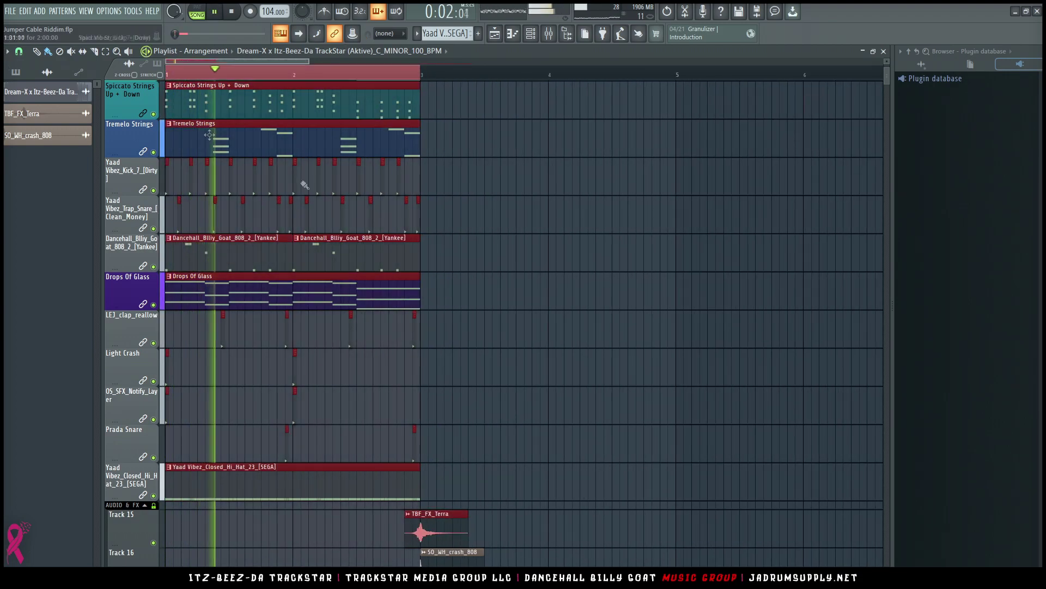
drag(887, 61, 887, 53)
scroll(183, 77, up, 3)
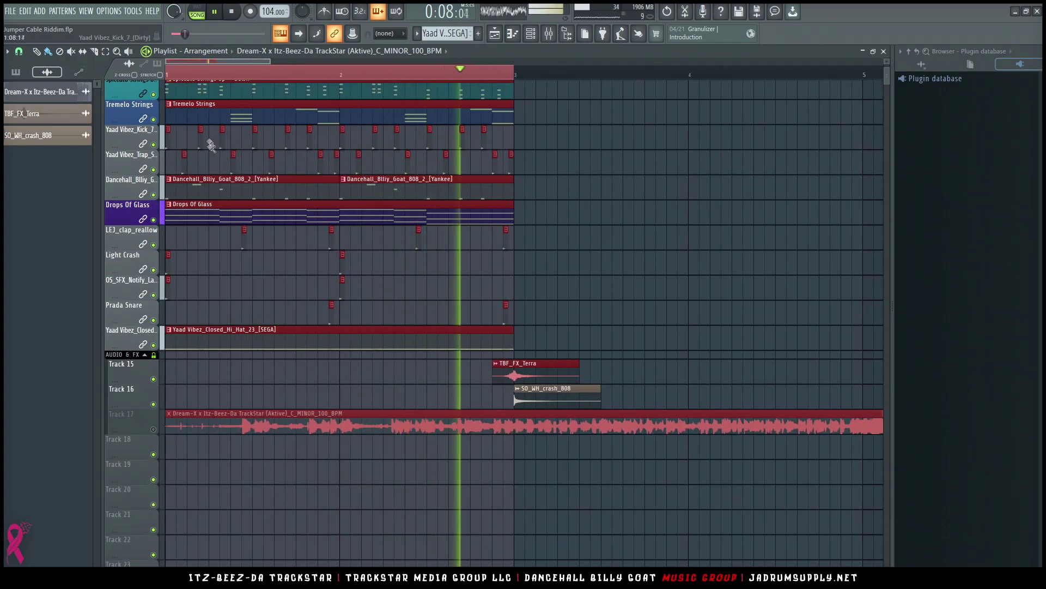
scroll(197, 78, up, 5)
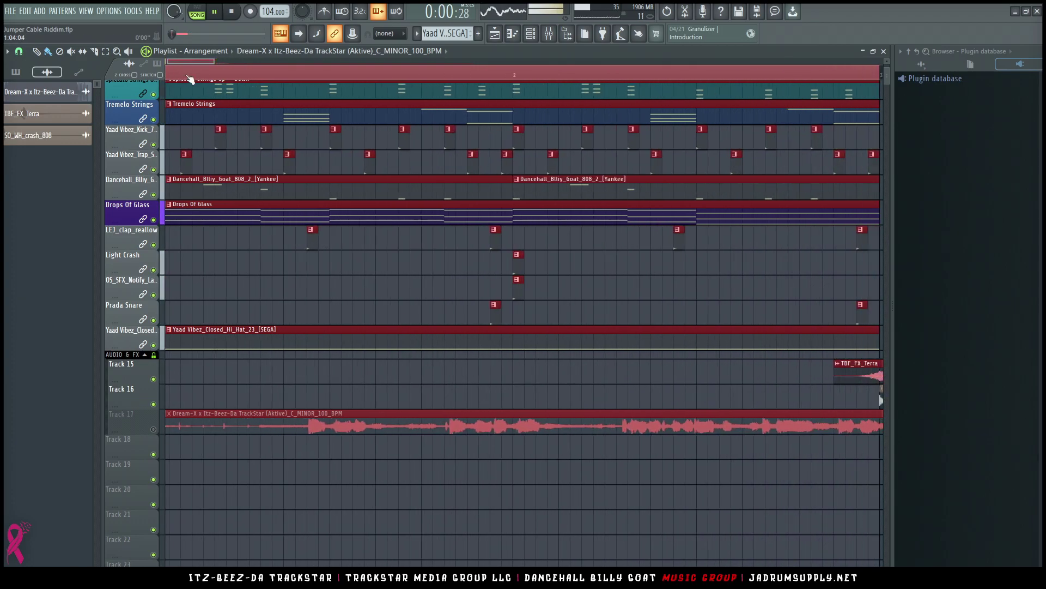
Try two extra kick hits in bar 1 and an extra trap snare hit in bar 2, and undo these additions.
click(256, 135)
click(507, 133)
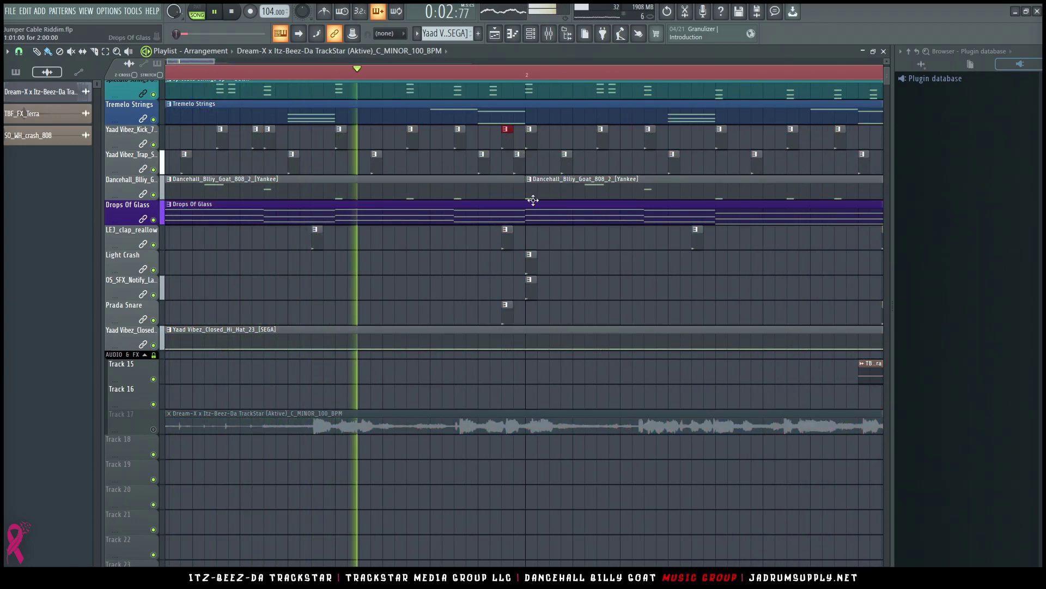
click(589, 155)
key(space)
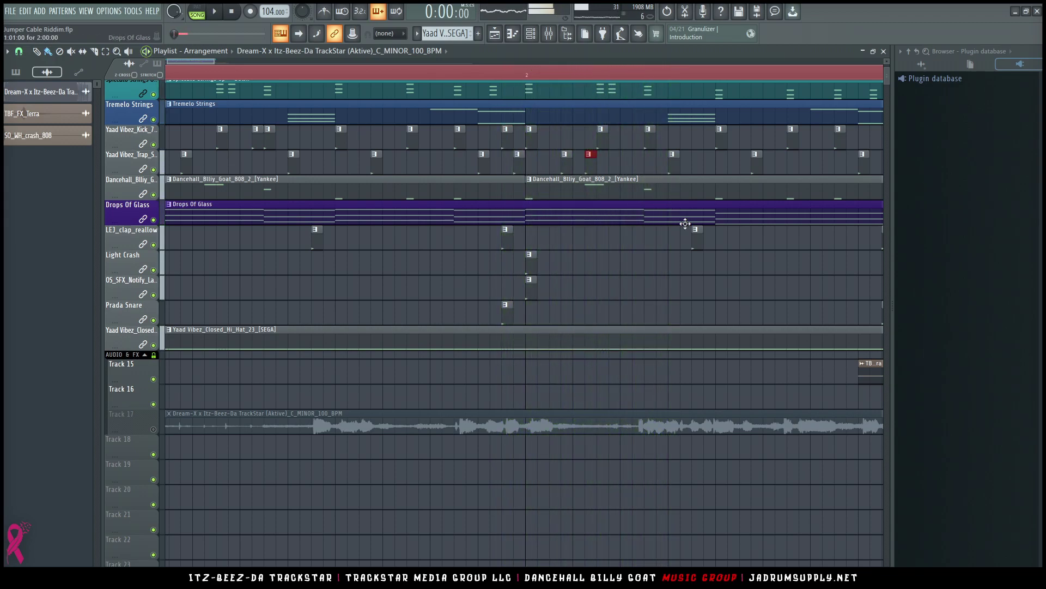
key(ctrl+z)
key(ctrl+z)
key(ctrl+z)
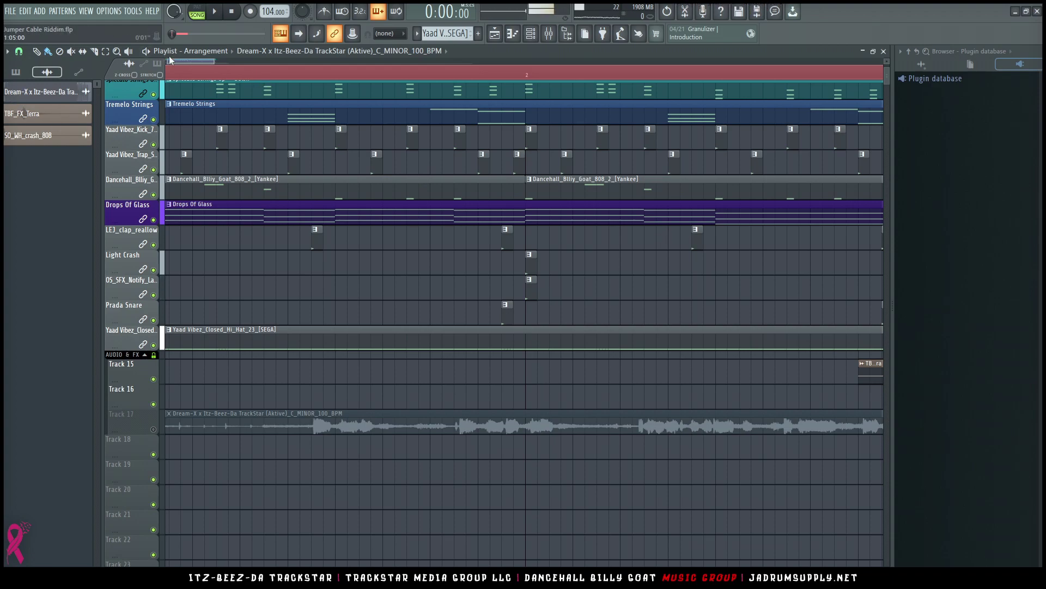
Play the opening of the loop briefly from the start and stop playback.
drag(178, 62, 3, 80)
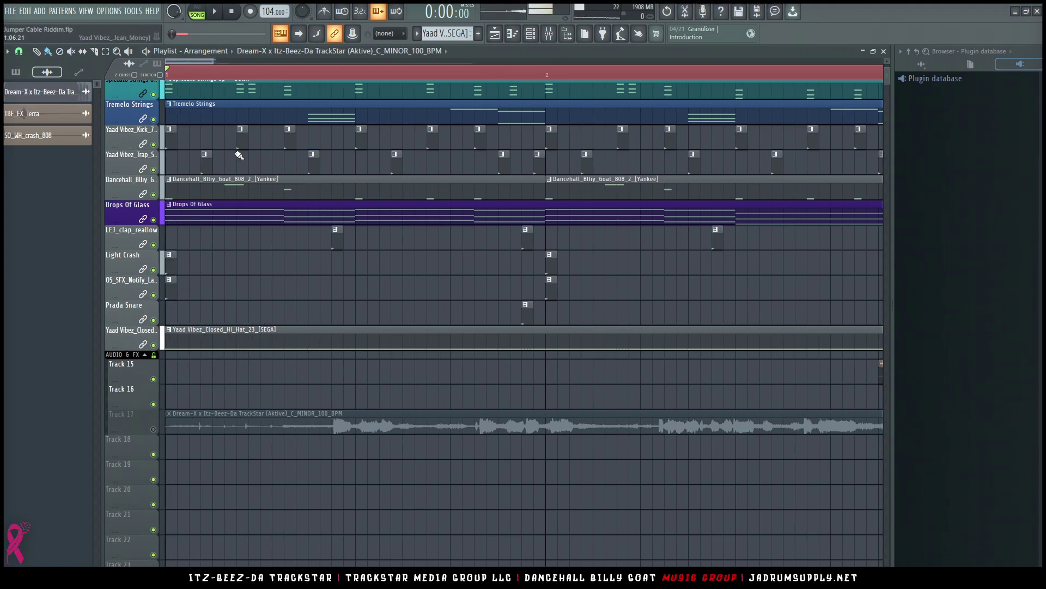
key(space)
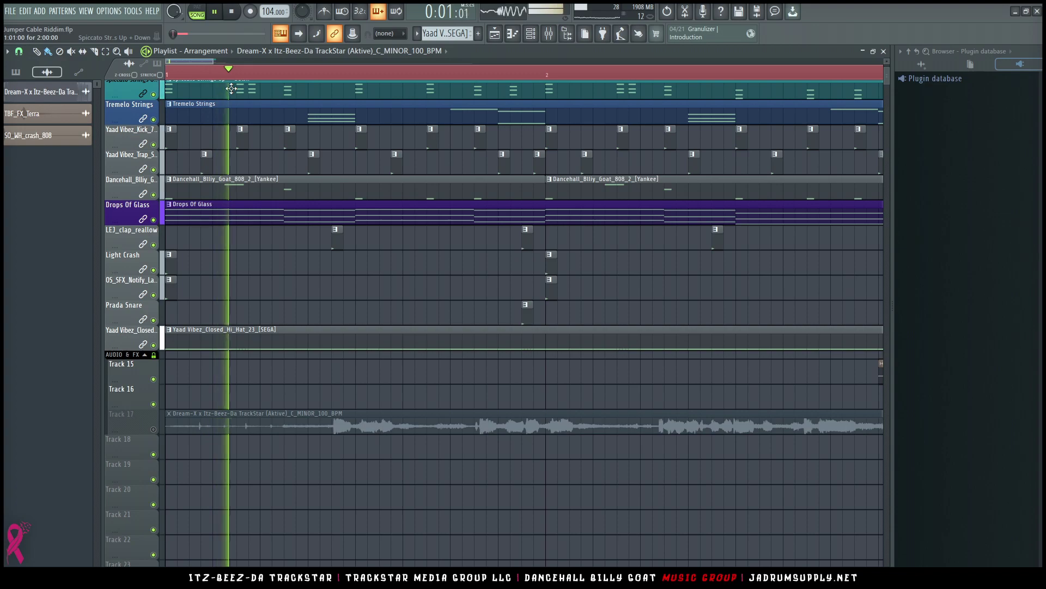
key(space)
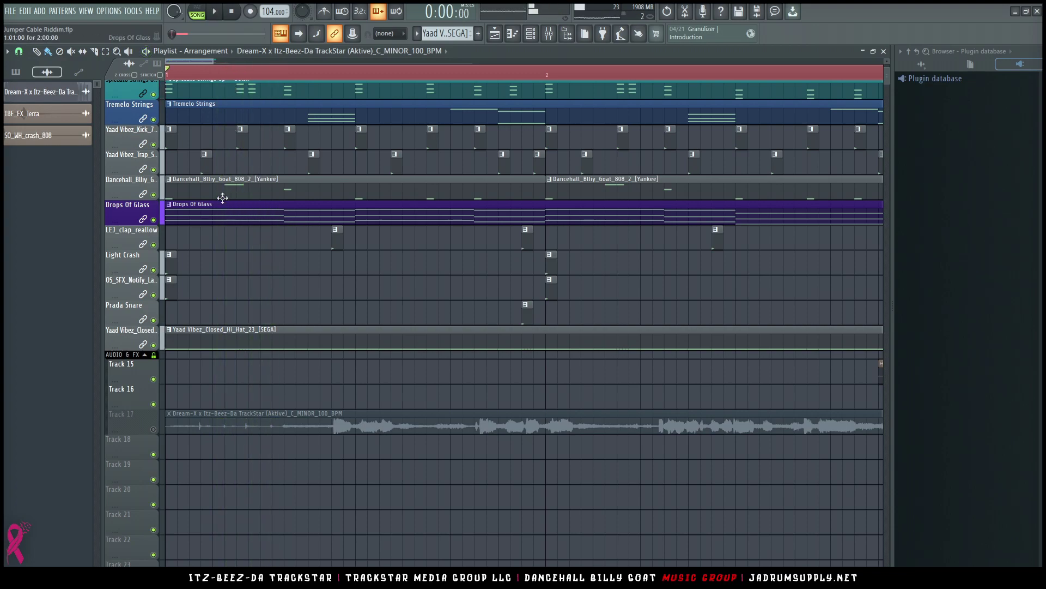
Select all the instrument and drum pattern clips and move them to start at bar 5.
scroll(396, 79, down, 5)
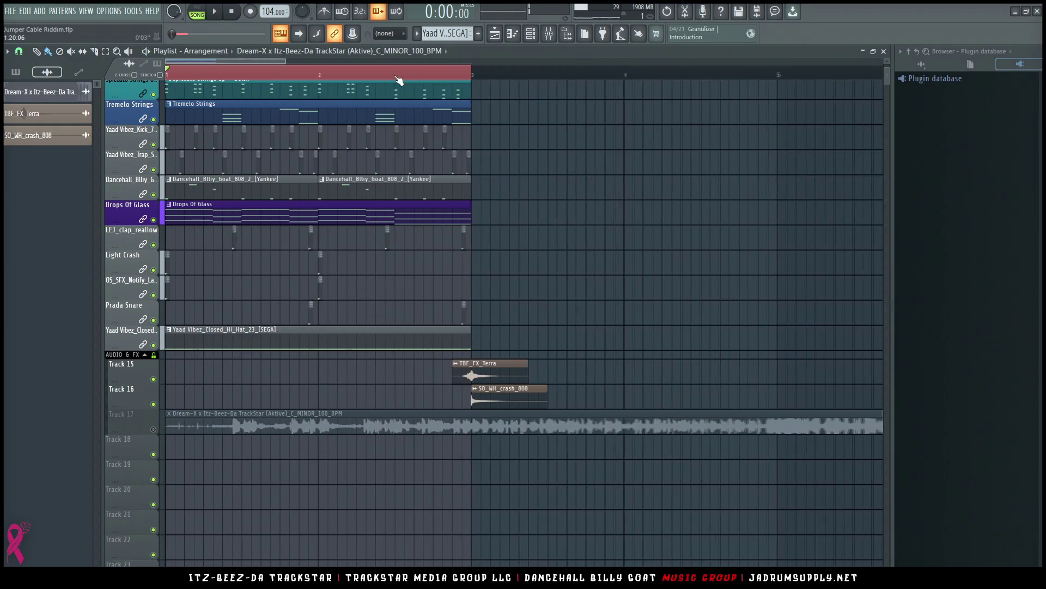
drag(450, 330, 727, 56)
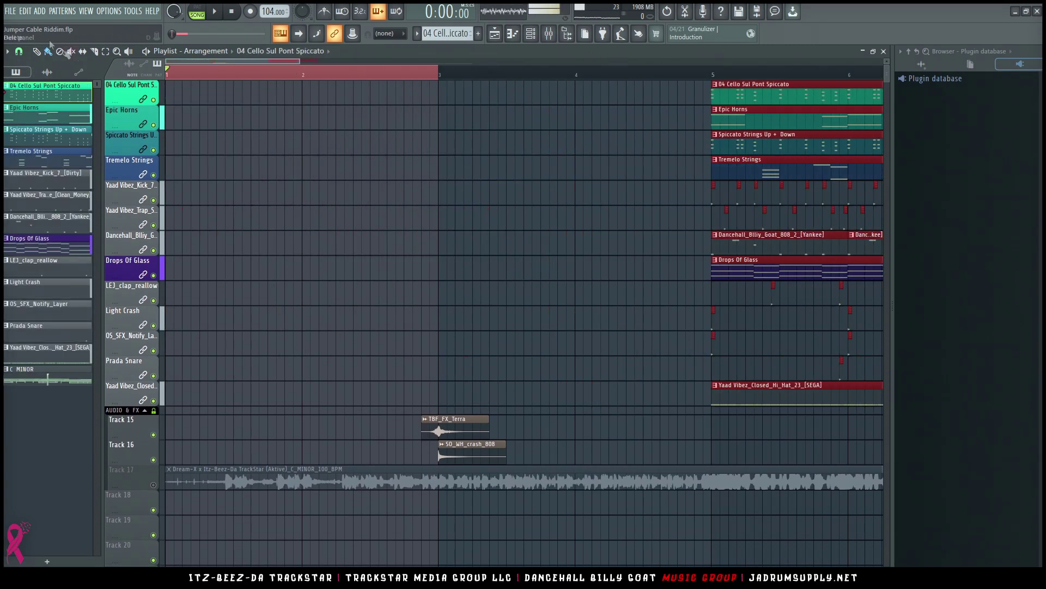
Set the project's time signature to 4/4 in the project general settings and close the settings.
click(133, 11)
mouse_move(109, 11)
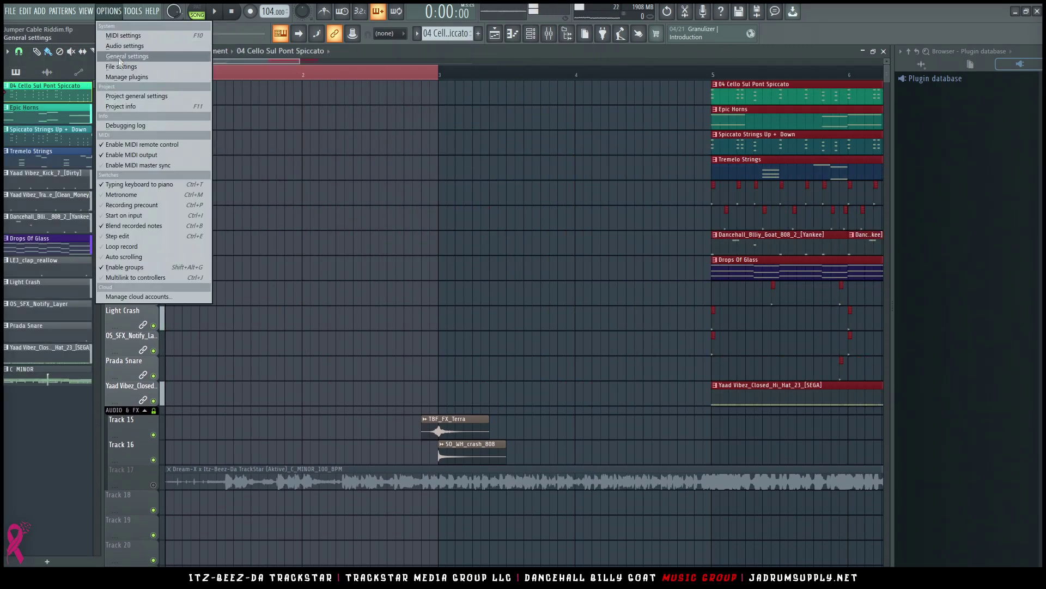
click(131, 96)
click(414, 184)
click(423, 230)
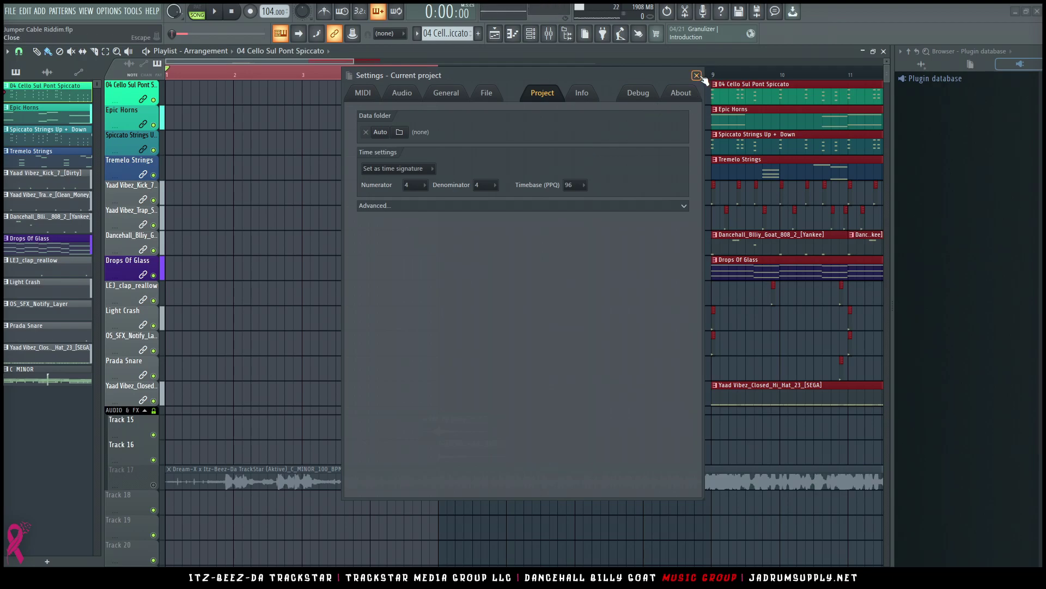
click(697, 76)
Clear the clip and time selections, and place Epic Horns clips at bars 1 and 5.
scroll(528, 84, down, 5)
scroll(528, 84, down, 3)
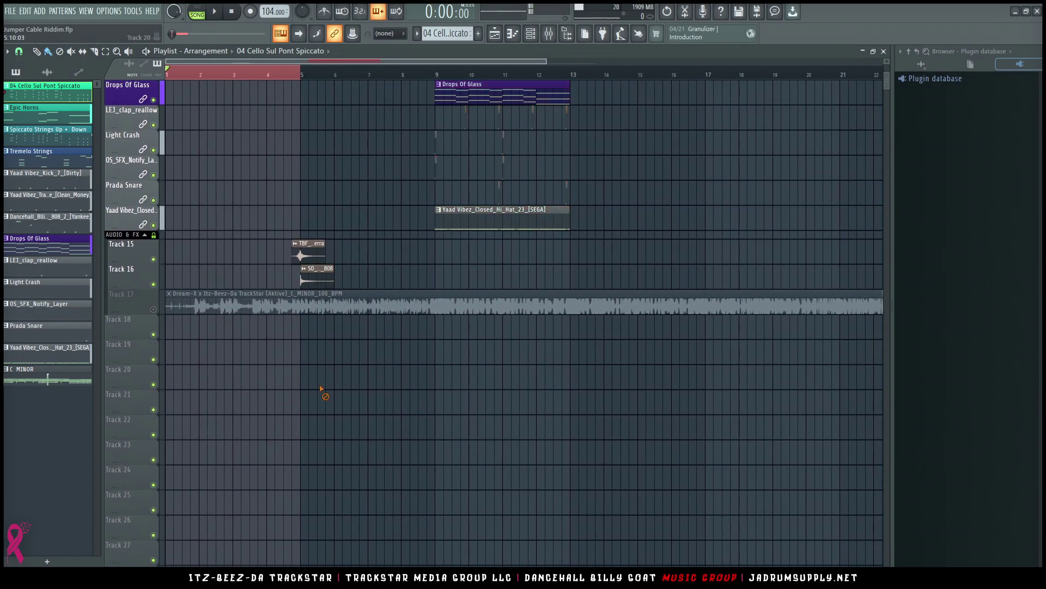
key(ctrl+d)
ctrl+right_click(317, 372)
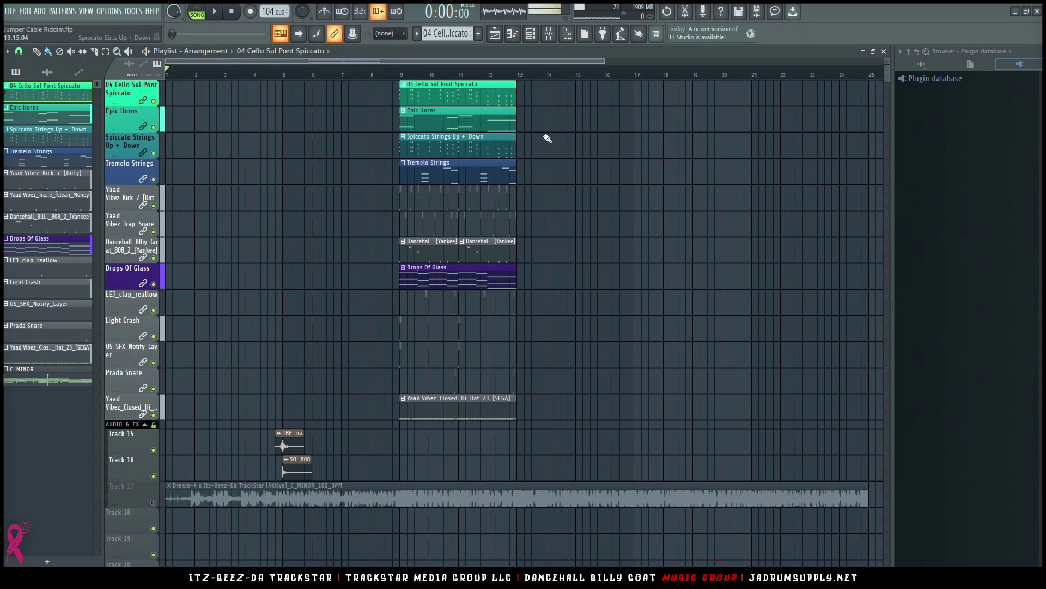
click(441, 116)
drag(401, 124, 179, 122)
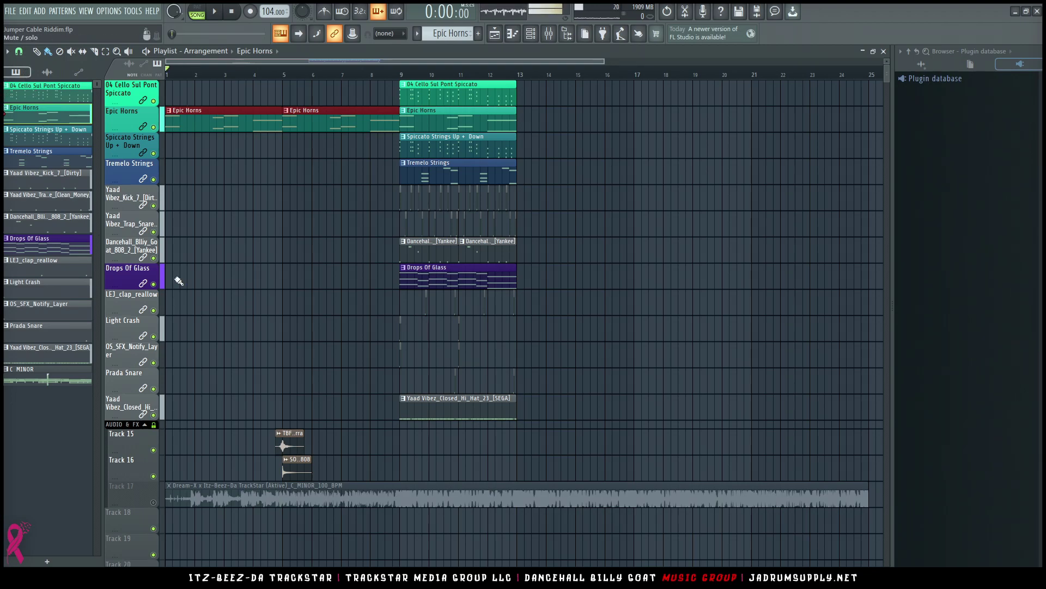
Move the TBF_FX_Terra and SO_WH_crash_808 audio clips together so the crash starts at bar 9.
drag(326, 466, 292, 440)
key(space)
click(411, 453)
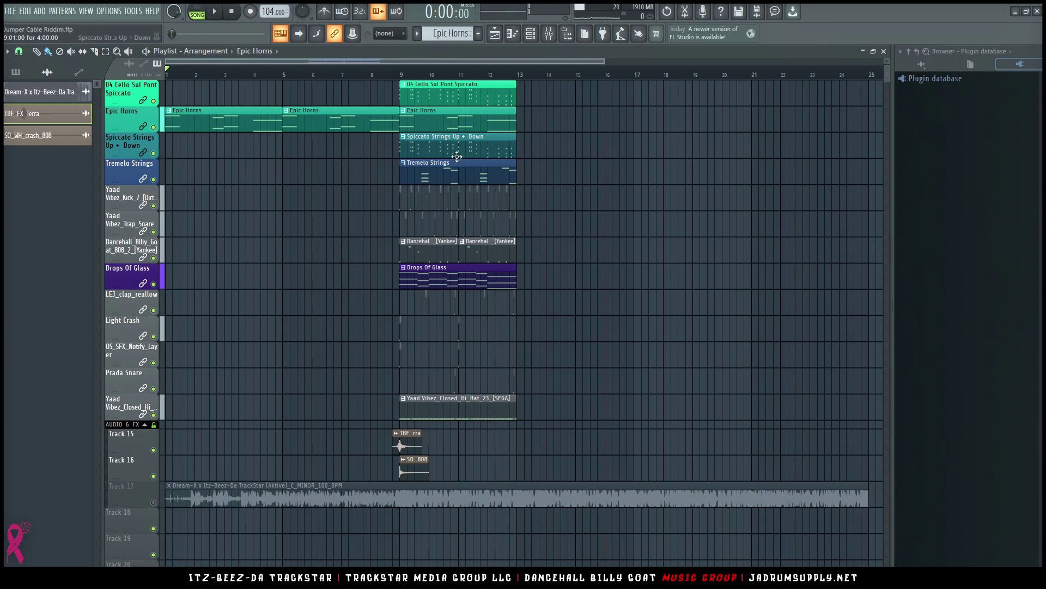
Place copies of Spiccato Strings and Drops Of Glass at bar 5, and of 04 Cello Sul Pont Spiccato at bars 1 and 5.
click(431, 160)
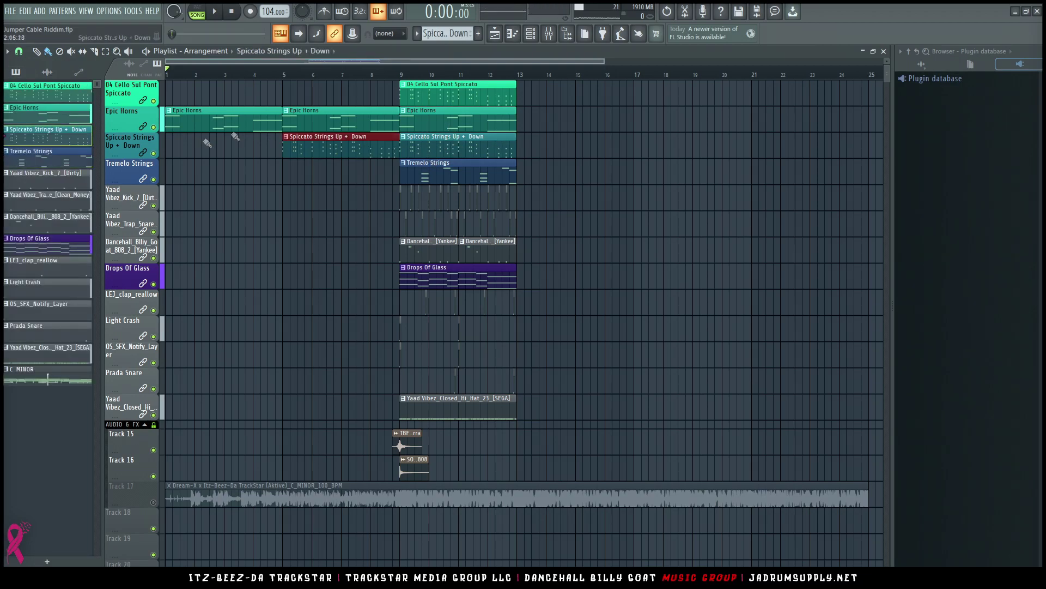
click(433, 85)
drag(348, 92, 261, 91)
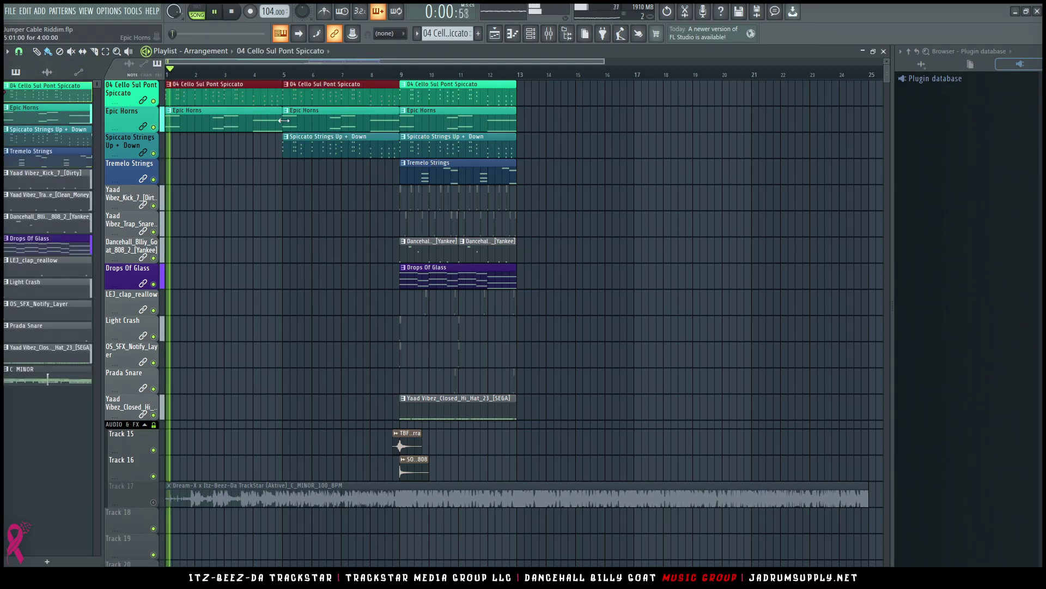
click(437, 269)
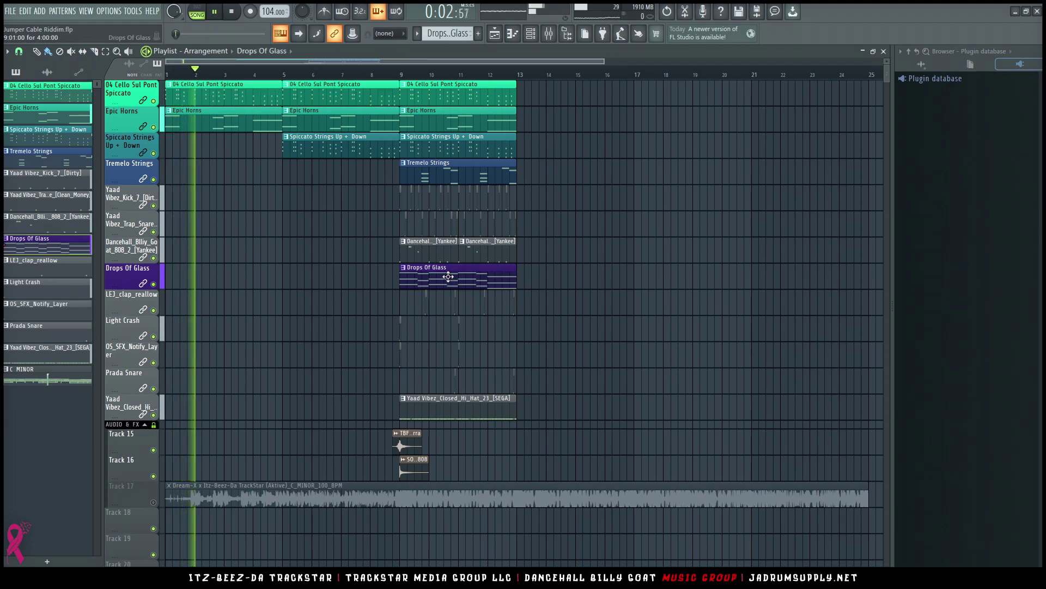
click(338, 277)
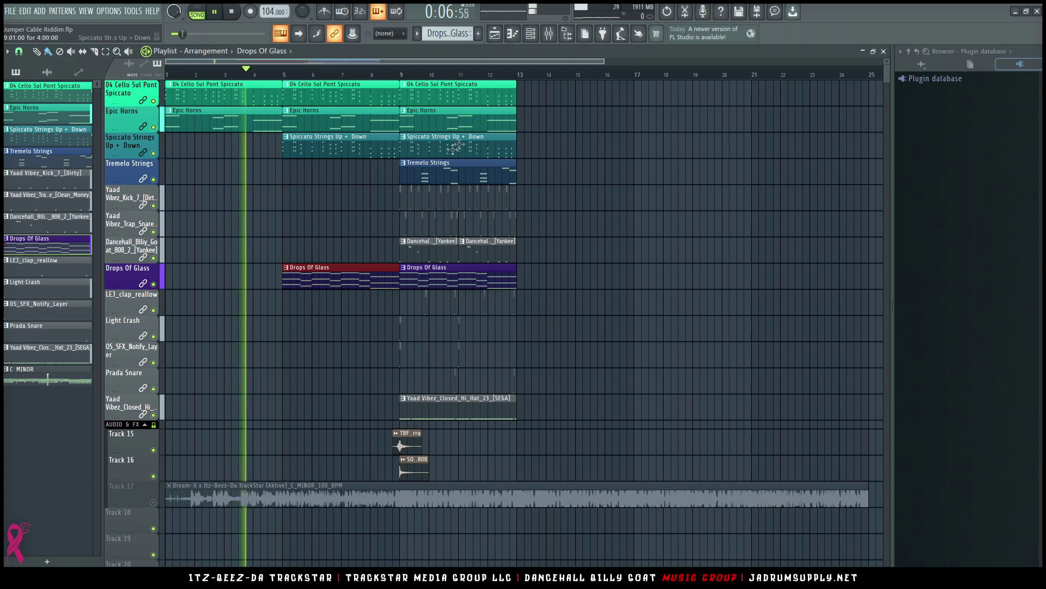
Add Tremelo Strings clips before bar 9, keeping only the closing half bar before bar 5 and the full clip from bar 5.
click(446, 168)
drag(223, 169, 311, 170)
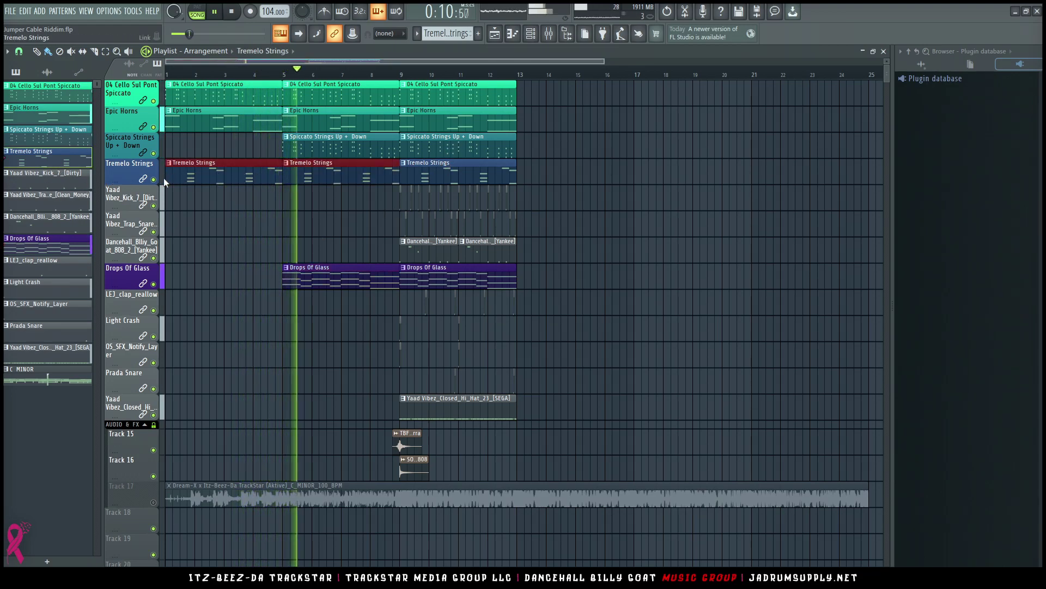
drag(164, 181, 271, 177)
ctrl+click(288, 191)
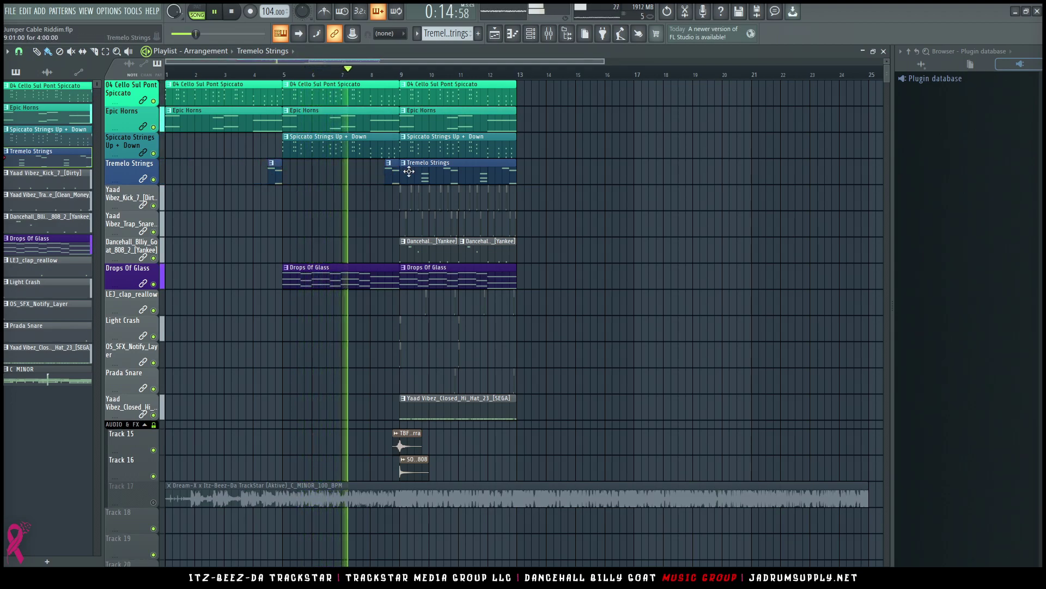
drag(387, 177, 283, 178)
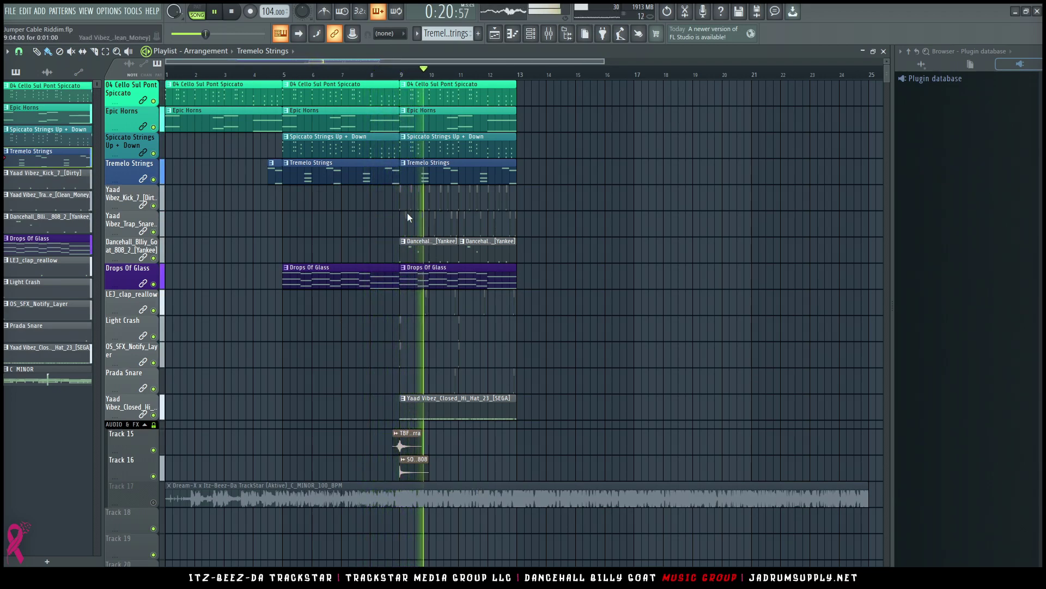
Add an "Intro" time marker at bar 1 and stop playback.
key(alt+t)
text(Intro)
key(Return)
key(space)
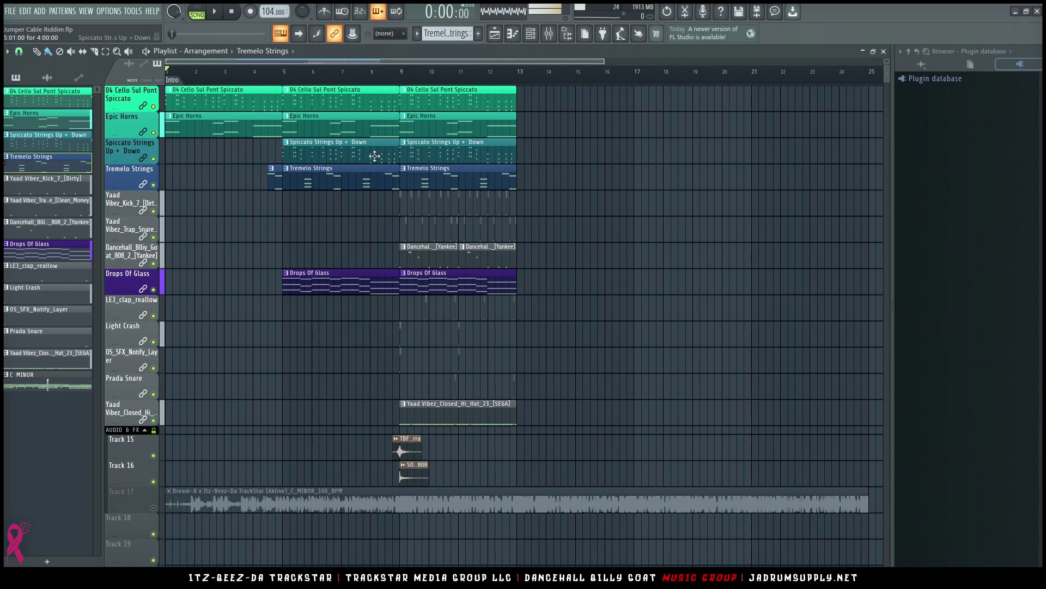
Place a Drops Of Glass copy at bar 1 and cut it down to short opening slices at bars 1 and 3.
drag(316, 289, 229, 290)
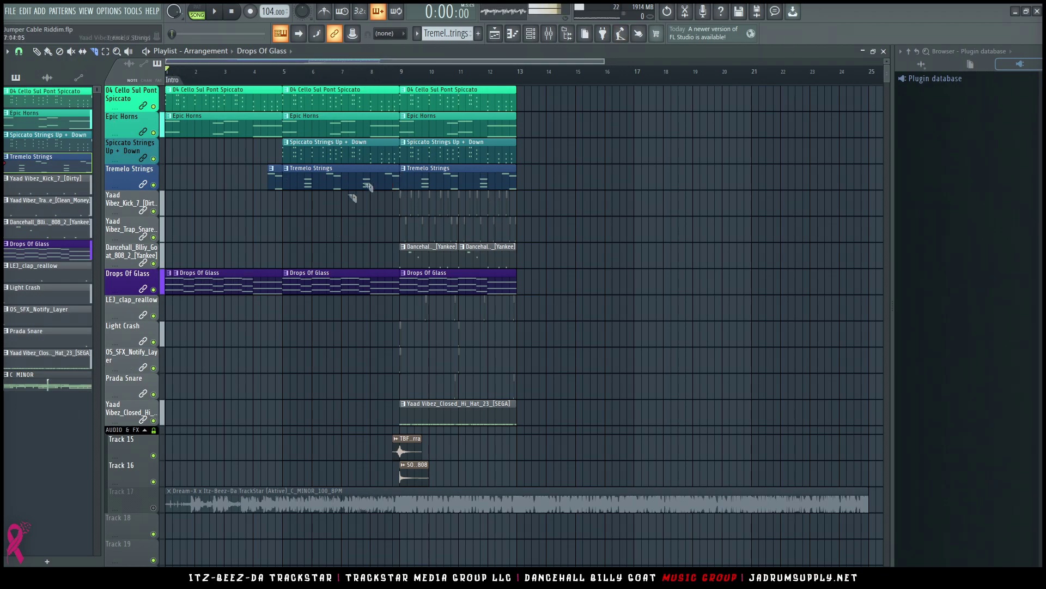
drag(228, 311, 121, 272)
key(Delete)
key(space)
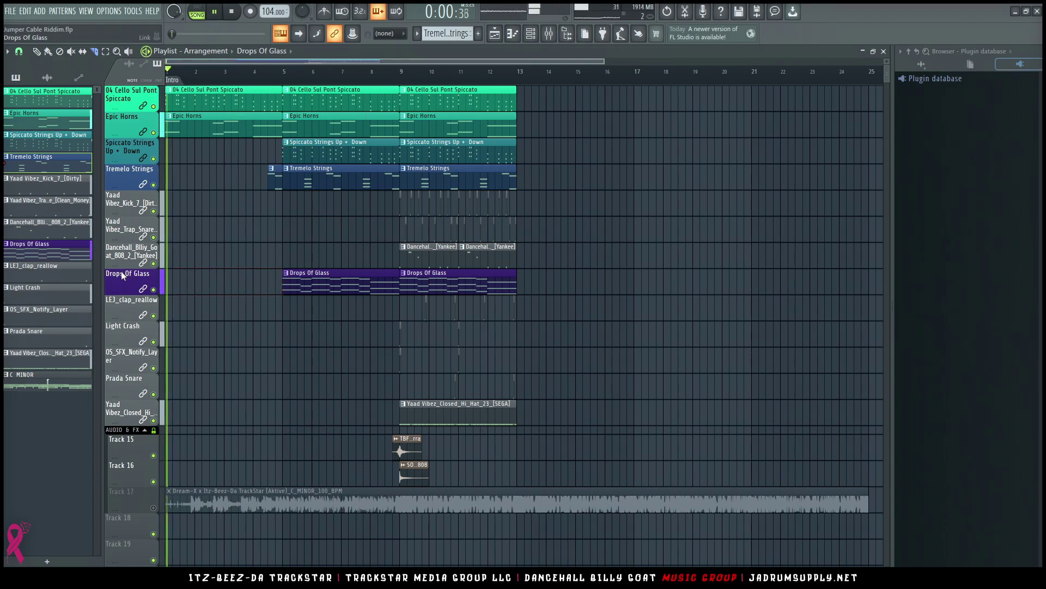
key(space)
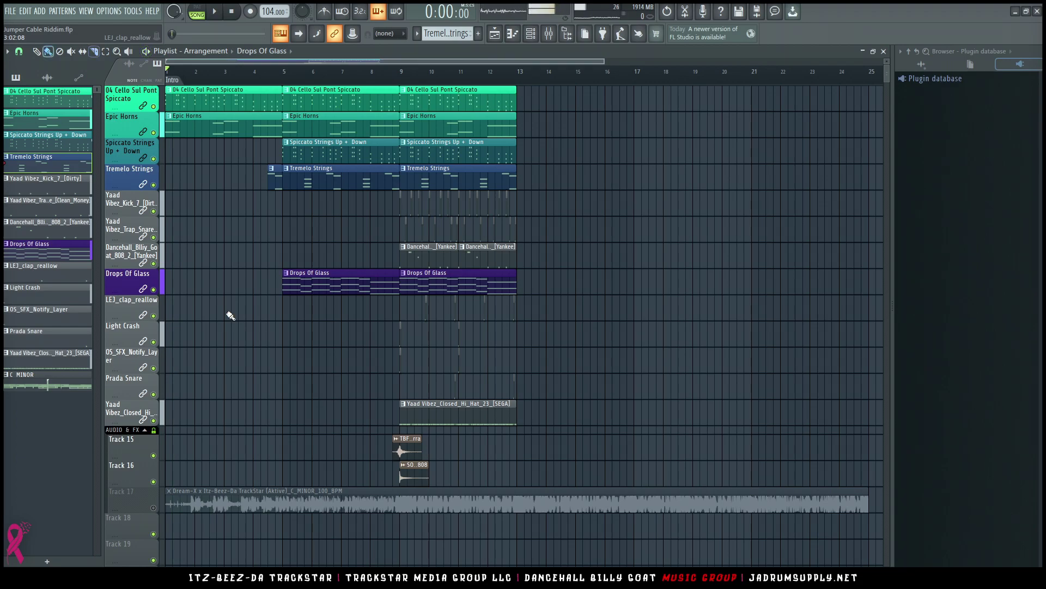
key(ctrl+z)
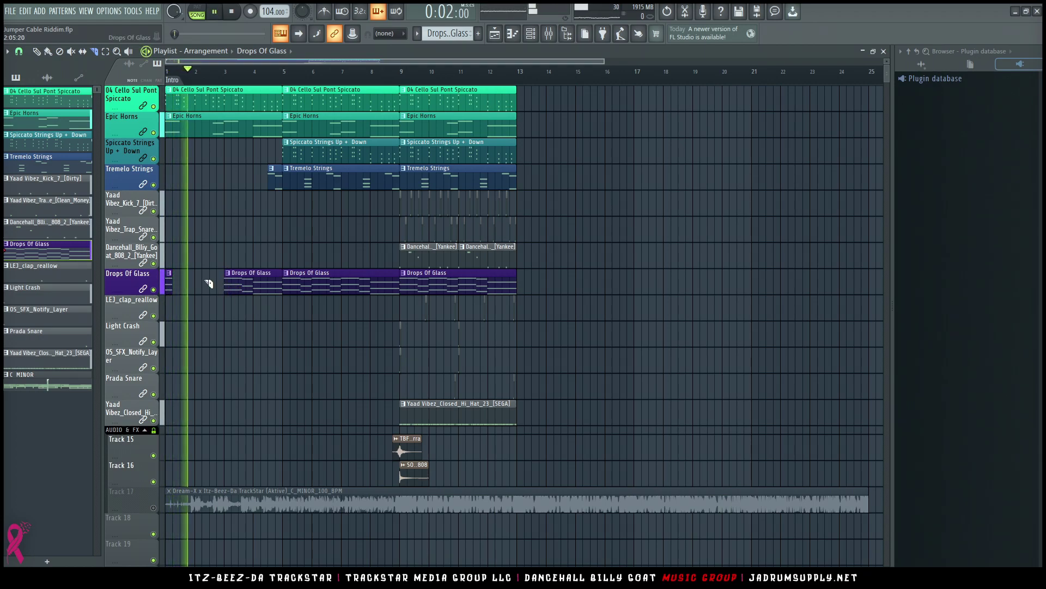
click(234, 290)
key(Delete)
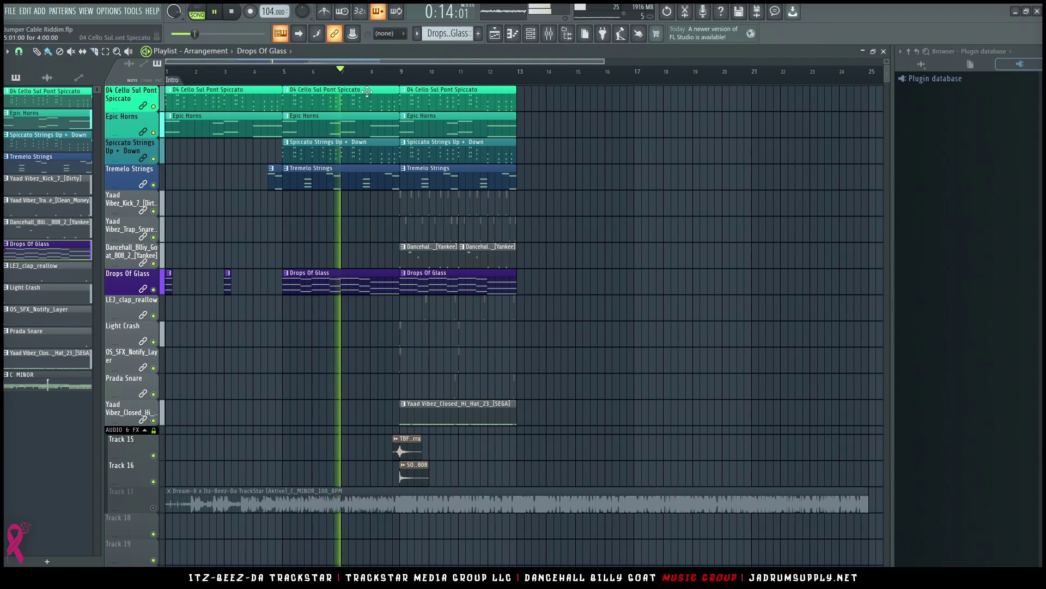
Add a "Chorus" time marker at bar 9 and stop playback.
scroll(358, 76, up, 1)
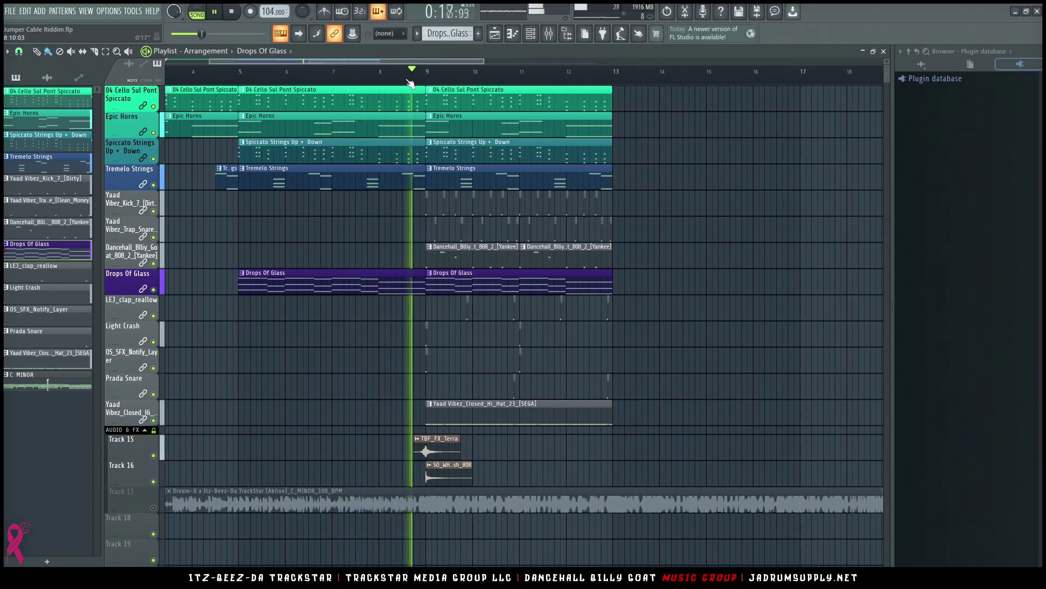
scroll(429, 79, down, 2)
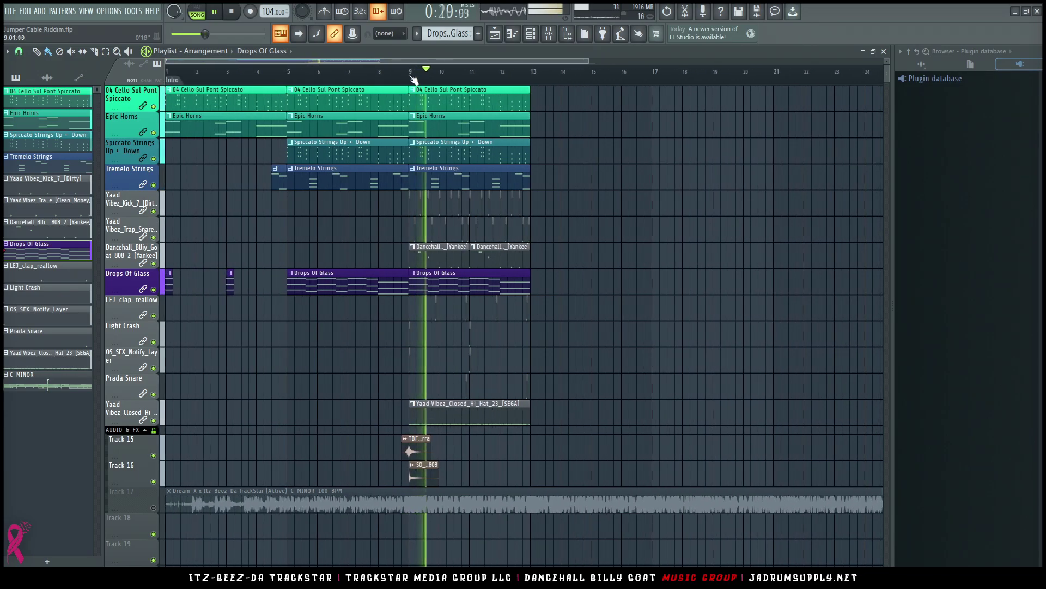
right_click(409, 80)
click(428, 92)
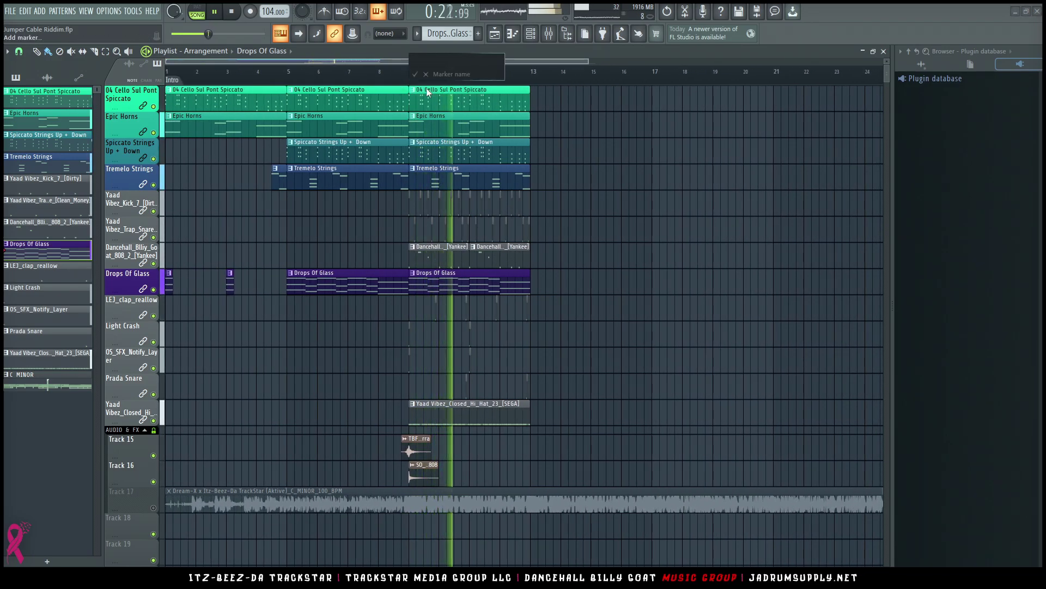
text(horus)
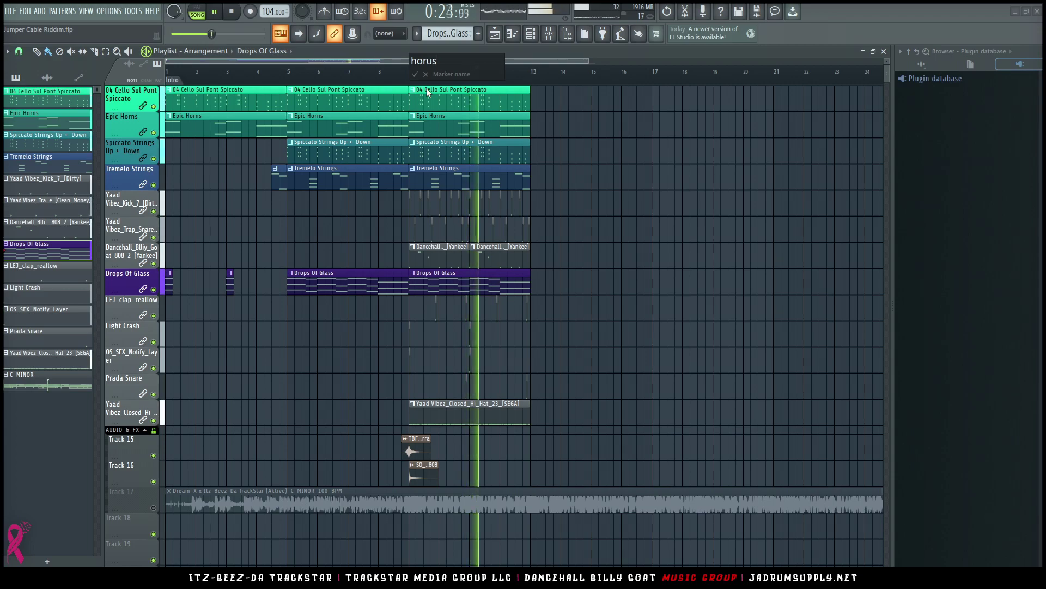
key(Left)
key(Left)
key(Left)
key(Left)
key(Left)
text(C)
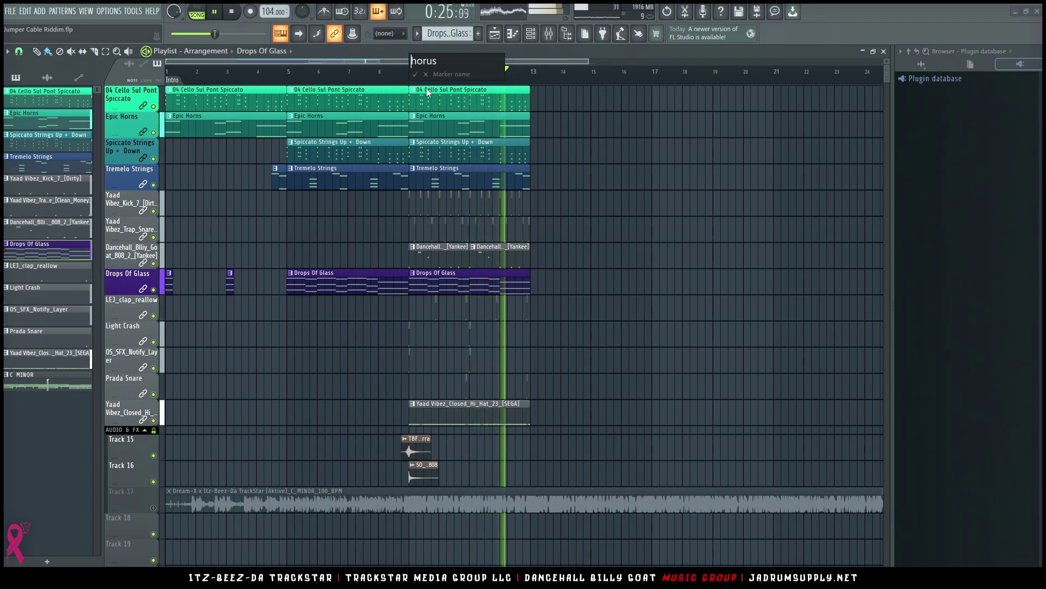
key(Return)
key(space)
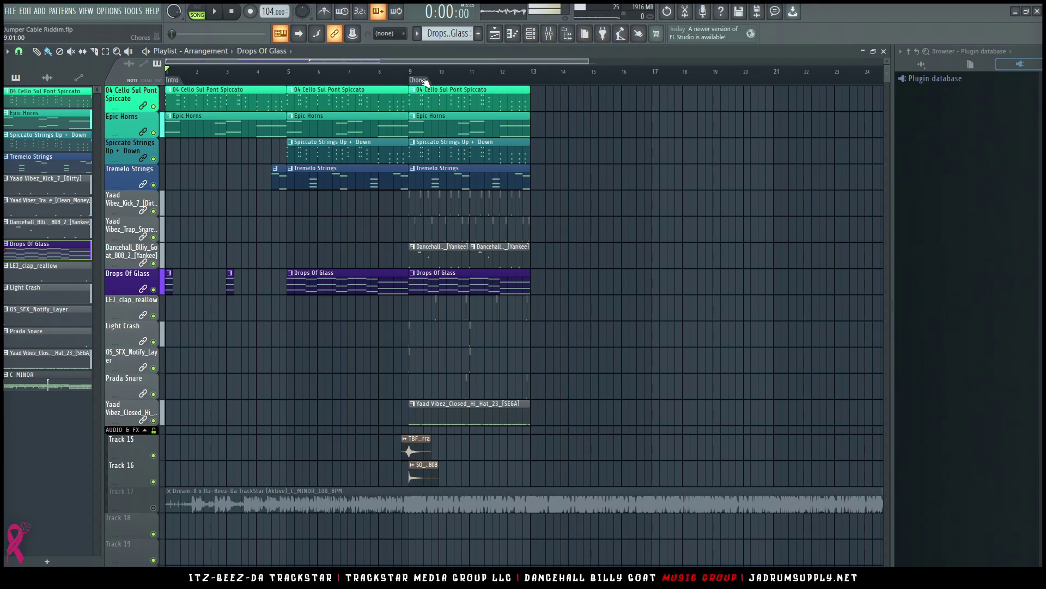
Duplicate the four-bar chorus clips and effects from bar 9 so they repeat at bar 13.
click(425, 82)
drag(434, 405, 555, 405)
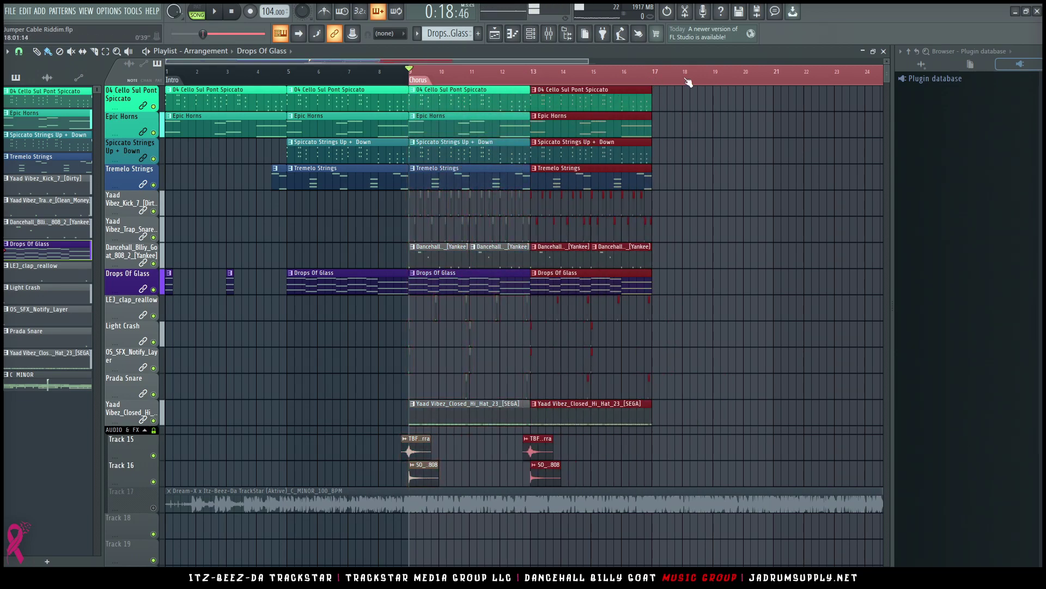
key(ctrl+d)
key(space)
Select the whole chorus section from bar 9 to bar 17 and duplicate it to start at bar 17.
drag(416, 75, 532, 97)
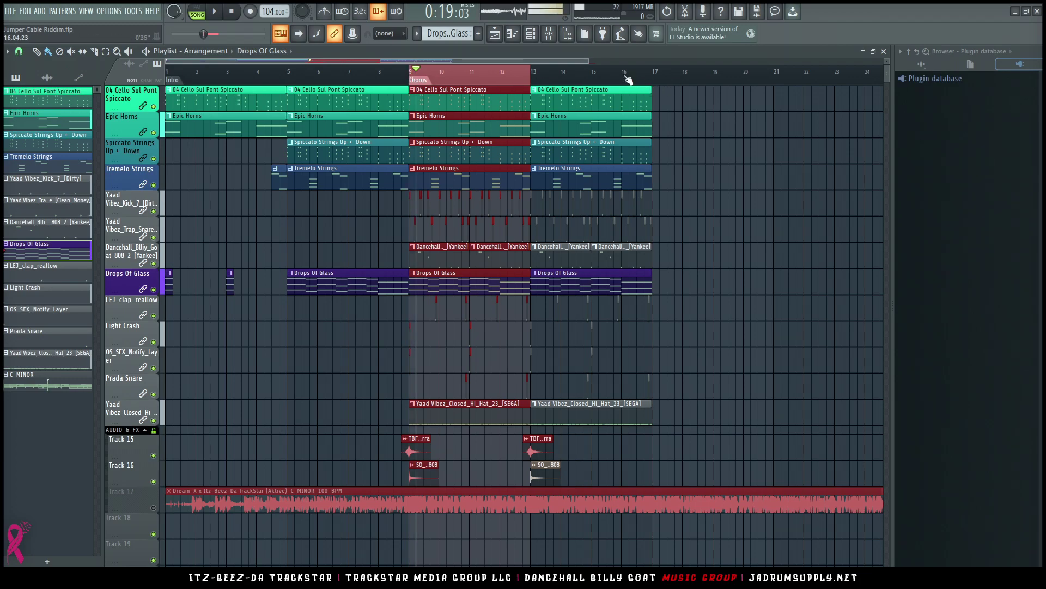
drag(541, 80, 674, 79)
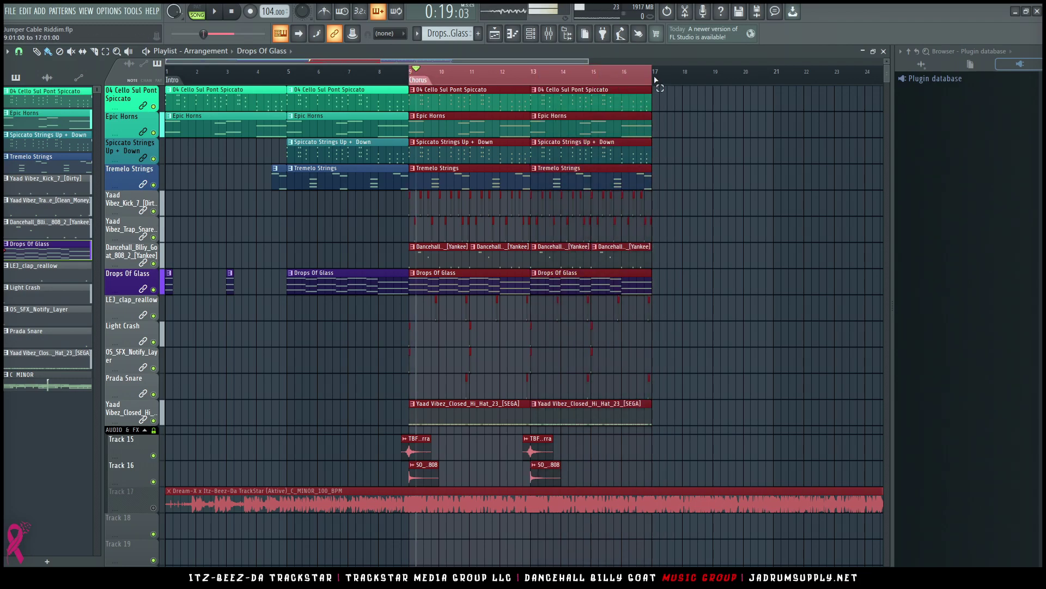
click(715, 205)
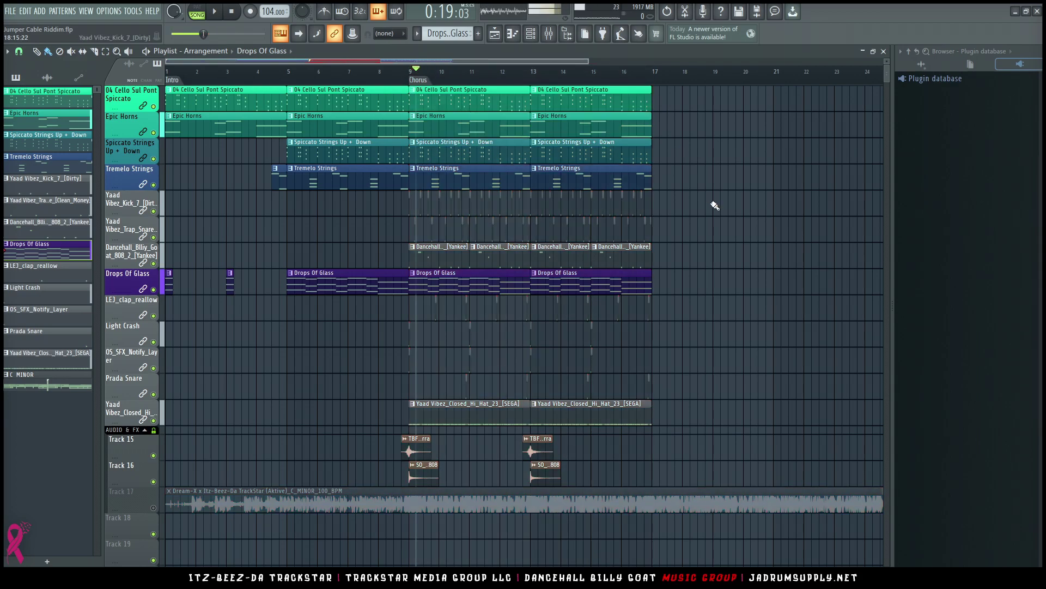
double_click(419, 82)
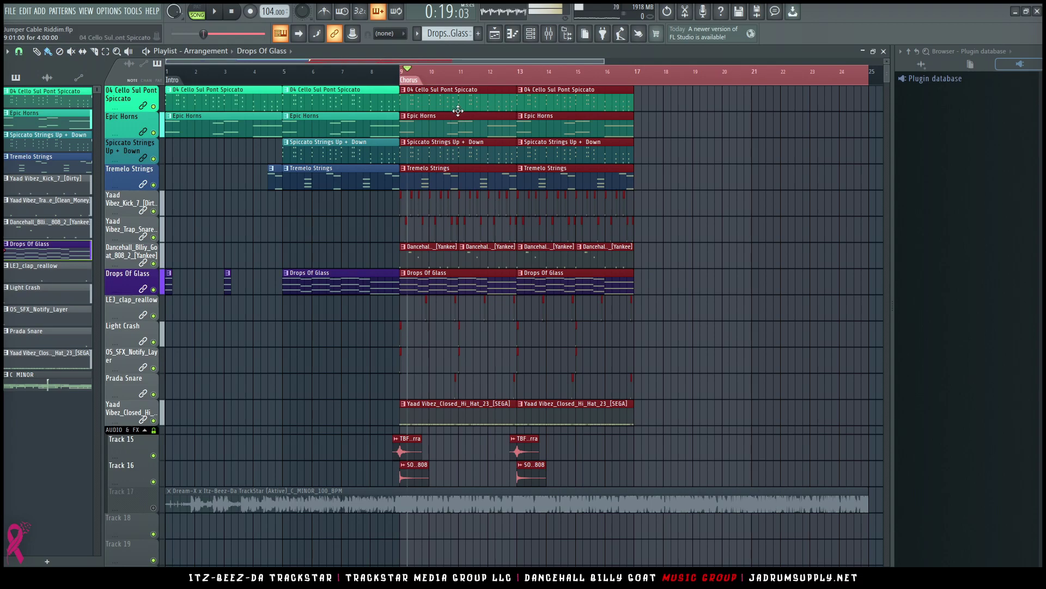
key(ctrl+b)
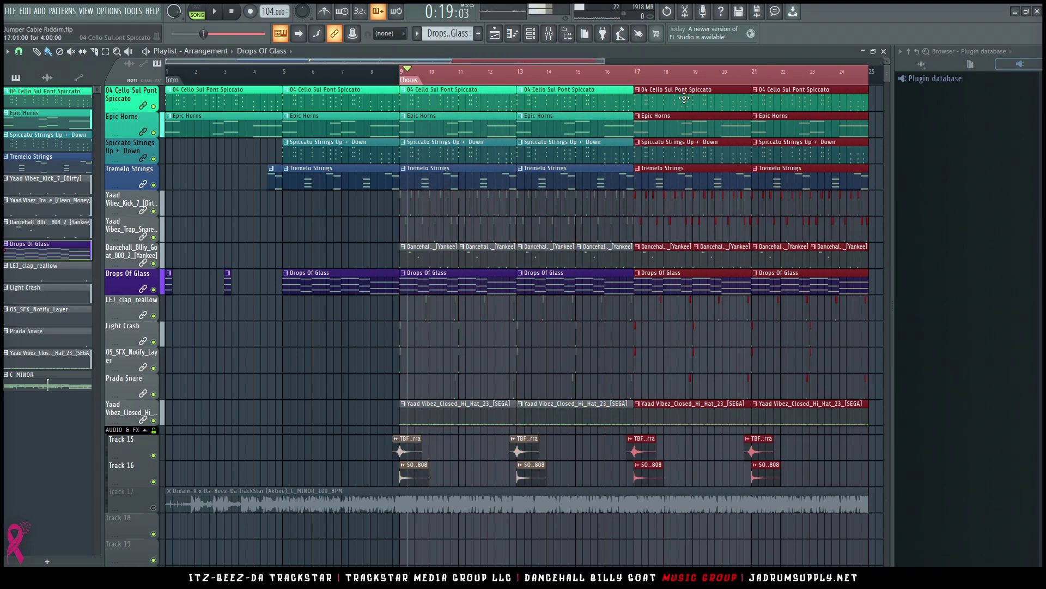
Add a "Verse" time marker at bar 17.
right_click(631, 82)
click(645, 94)
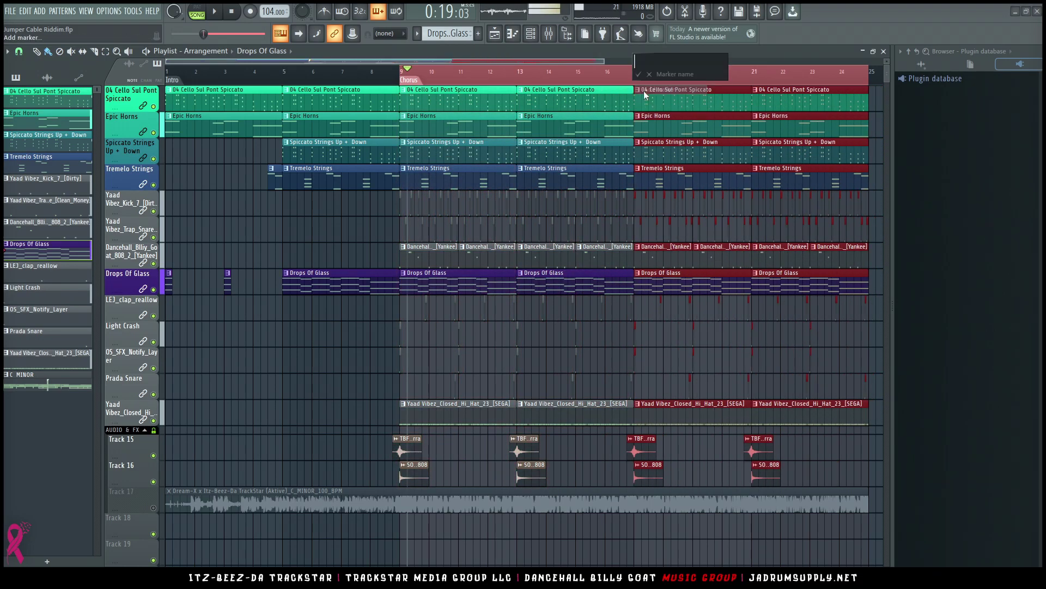
key(Return)
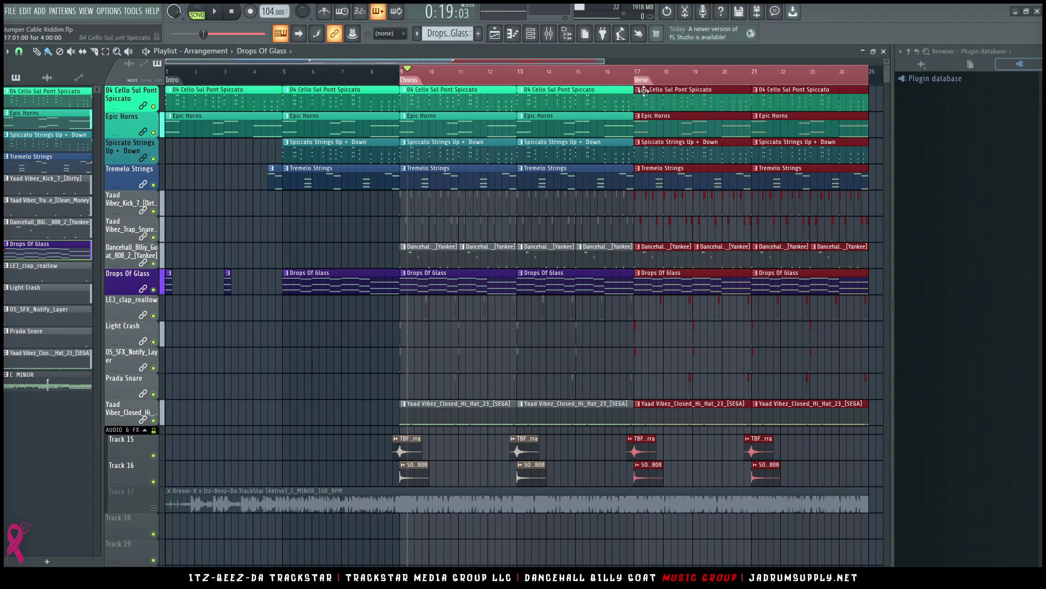
Unmute the reference audio on Track 17 and play it with the arrangement from just before the chorus.
click(154, 508)
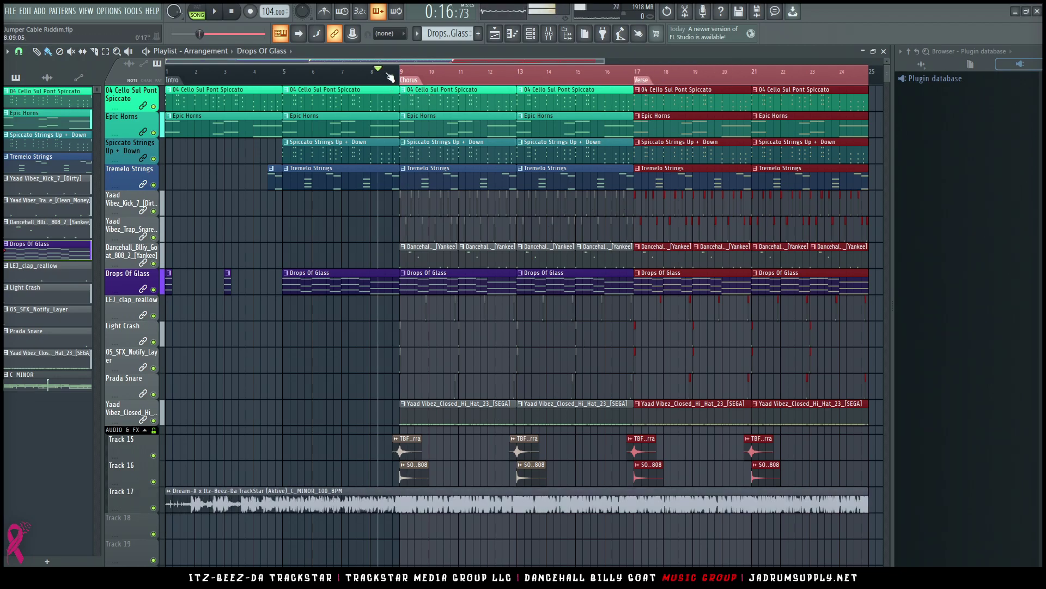
key(space)
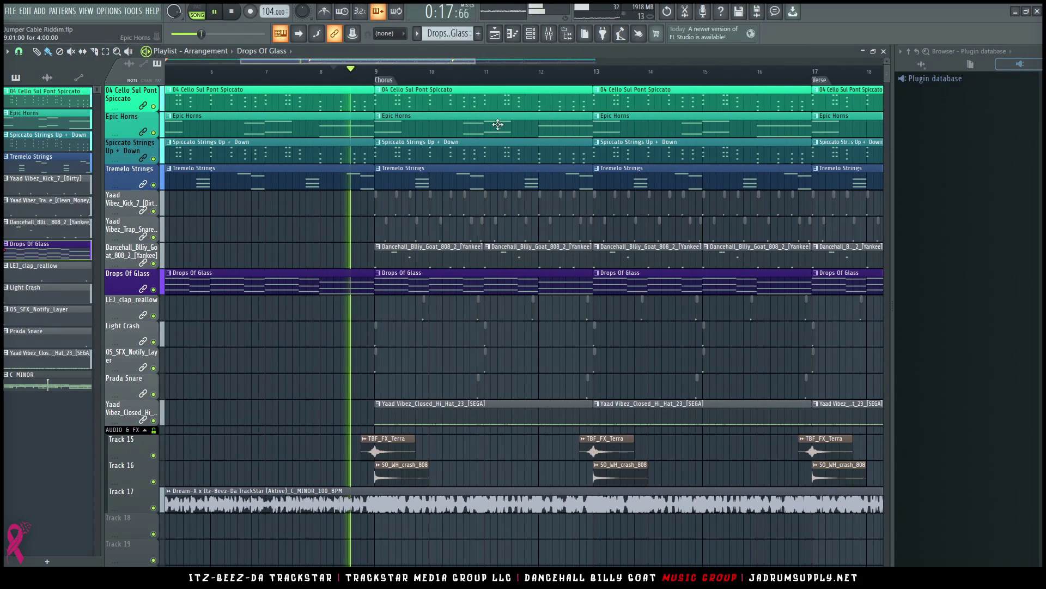
scroll(538, 143, up, 3)
scroll(538, 143, down, 3)
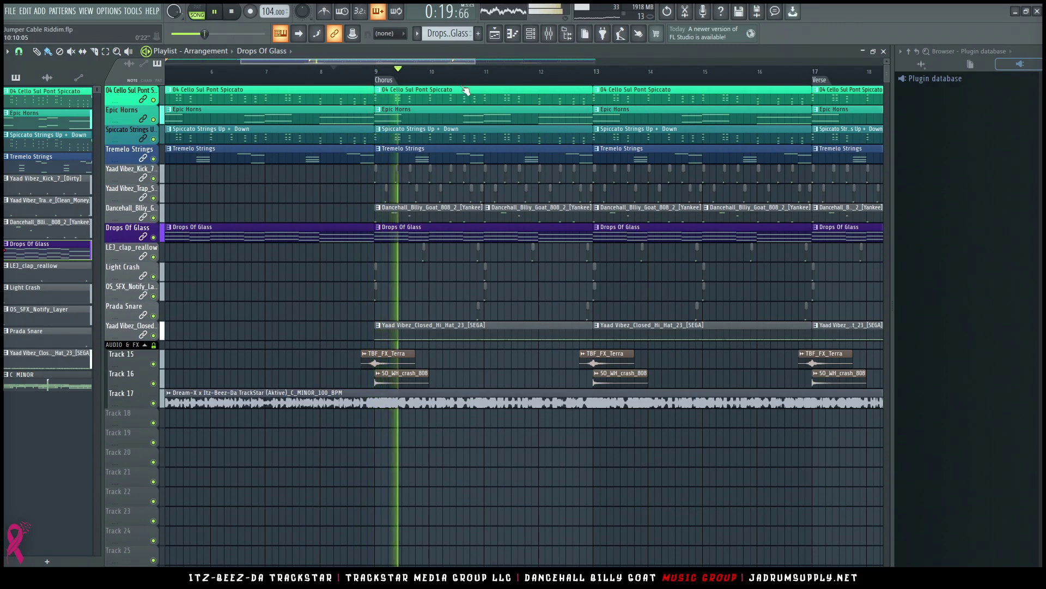
scroll(465, 87, up, 2)
scroll(464, 87, up, 2)
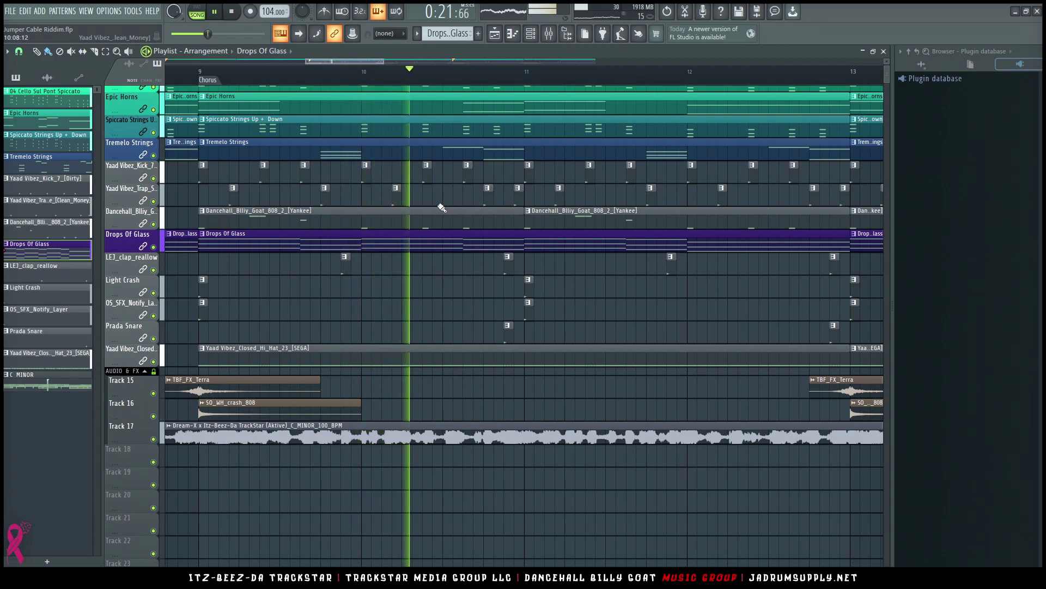
Replace the Yaad Vibez kick at bar 10, step 7 with a trap snare hit and play from bar 10.
key(space)
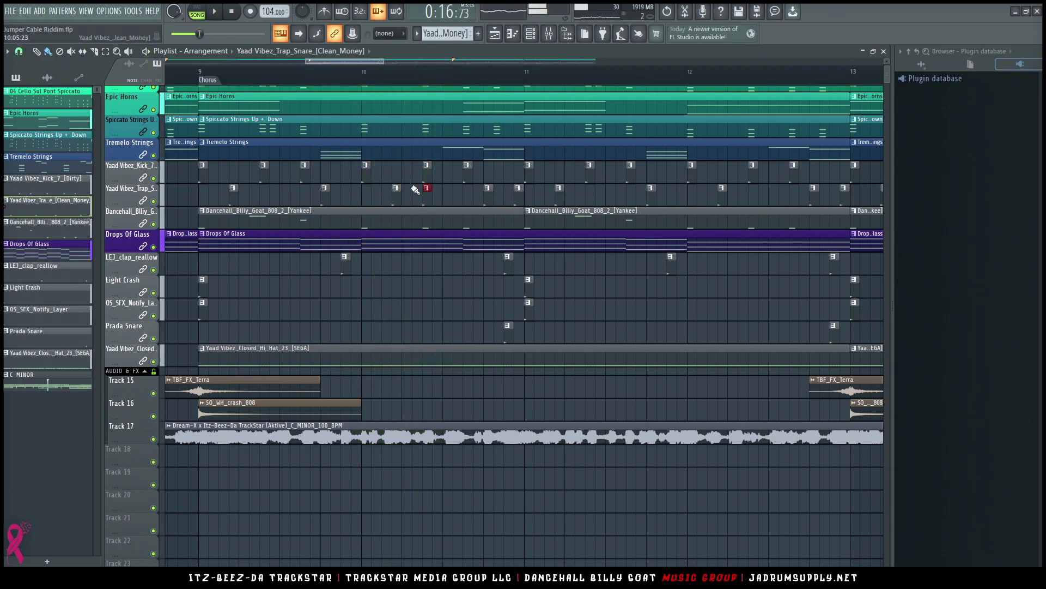
click(366, 81)
key(space)
right_click(426, 165)
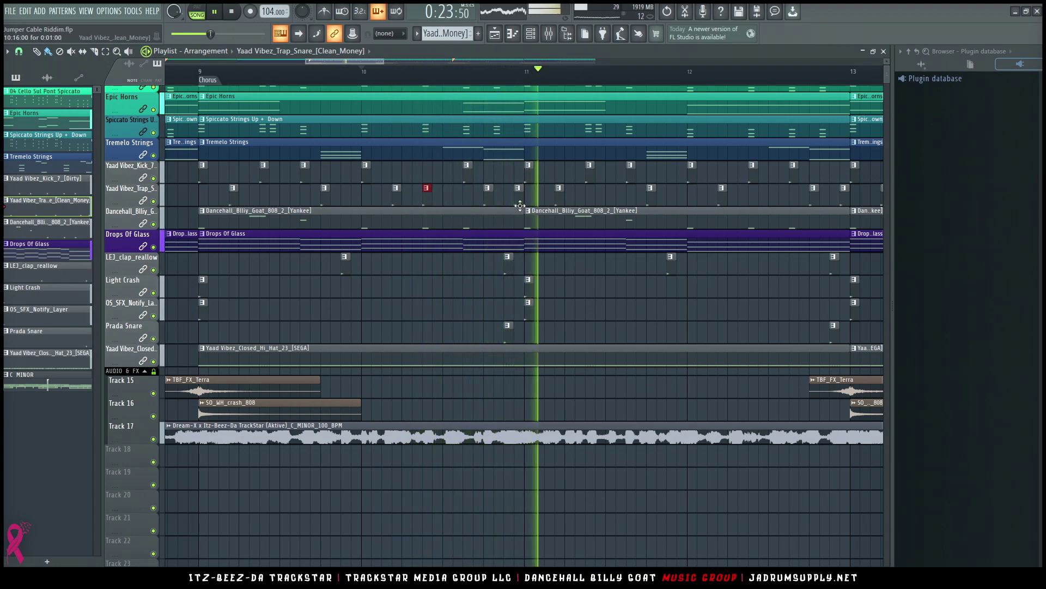
Add a Yaad Vibez kick hit on the last step of bar 11 and play from bar 11.
key(space)
click(680, 173)
key(space)
click(524, 75)
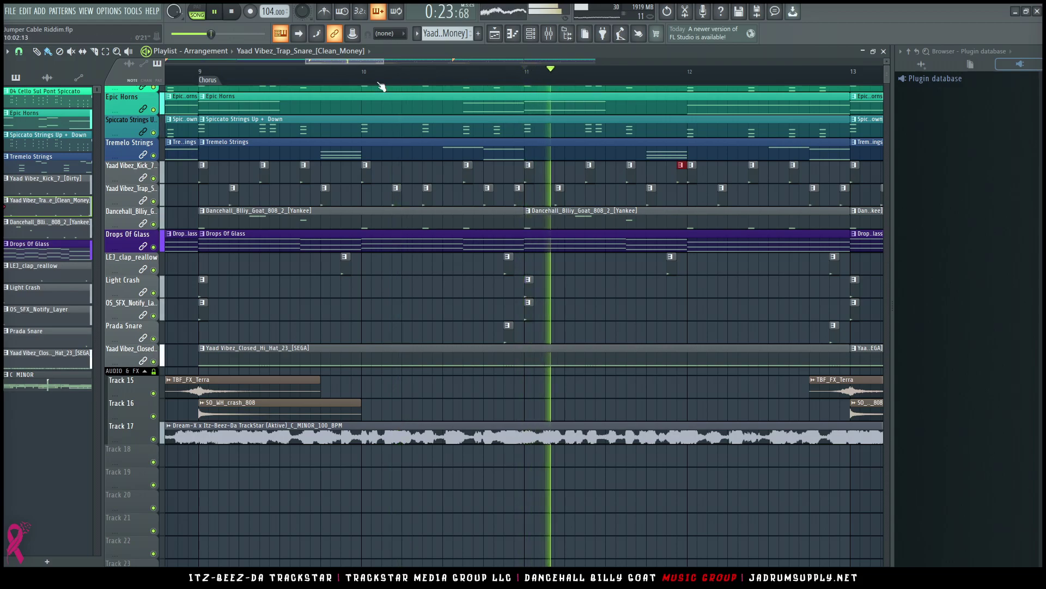
drag(367, 63, 396, 64)
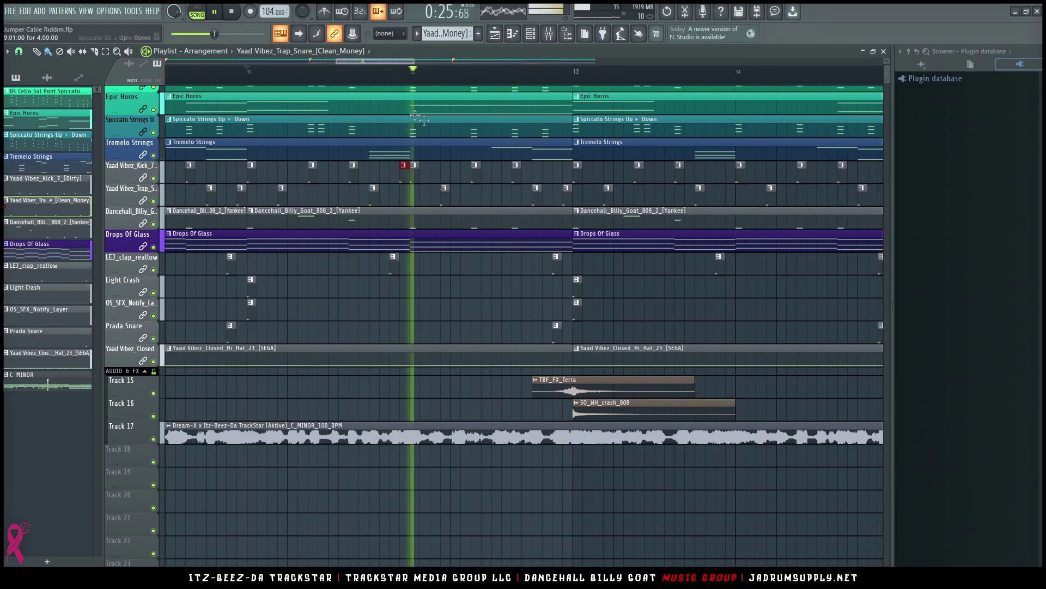
Replay the passage around bar 12 and slice the Dancehall 808 clip, leaving a one-step hit at bar 12, step 5.
key(space)
key(space)
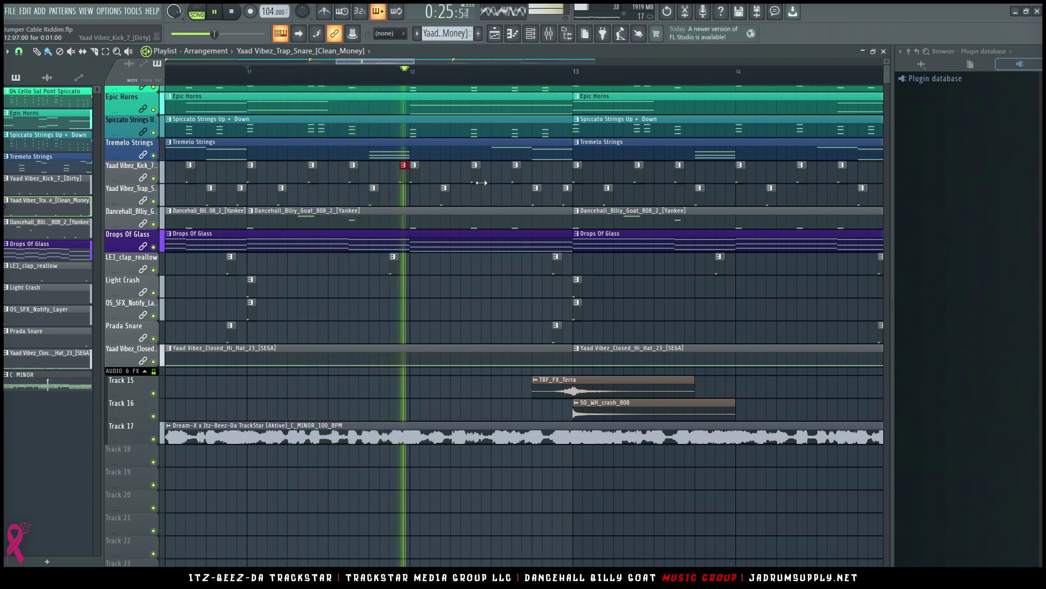
key(space)
key(space)
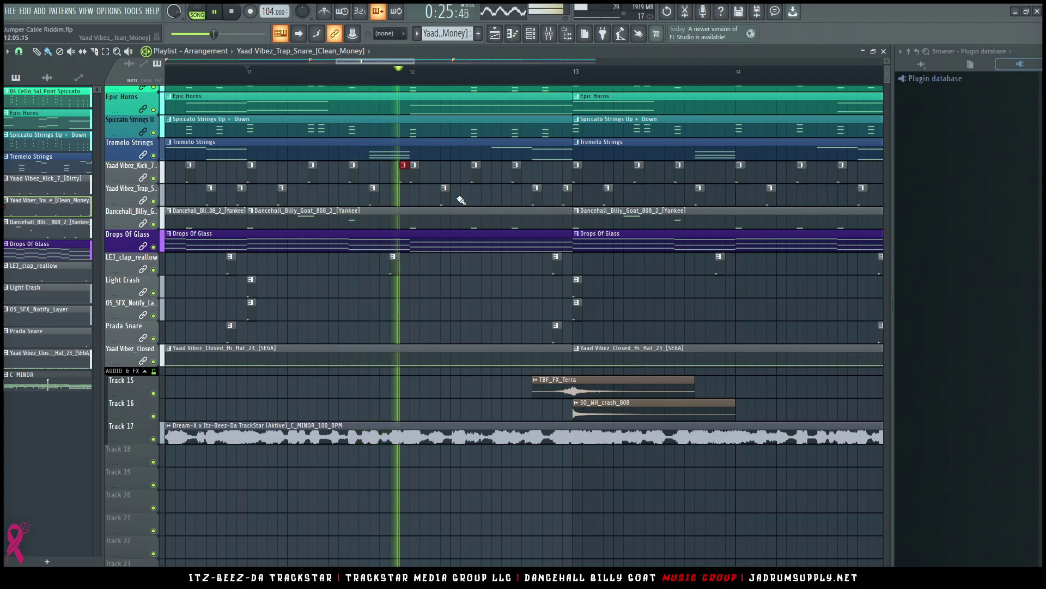
key(space)
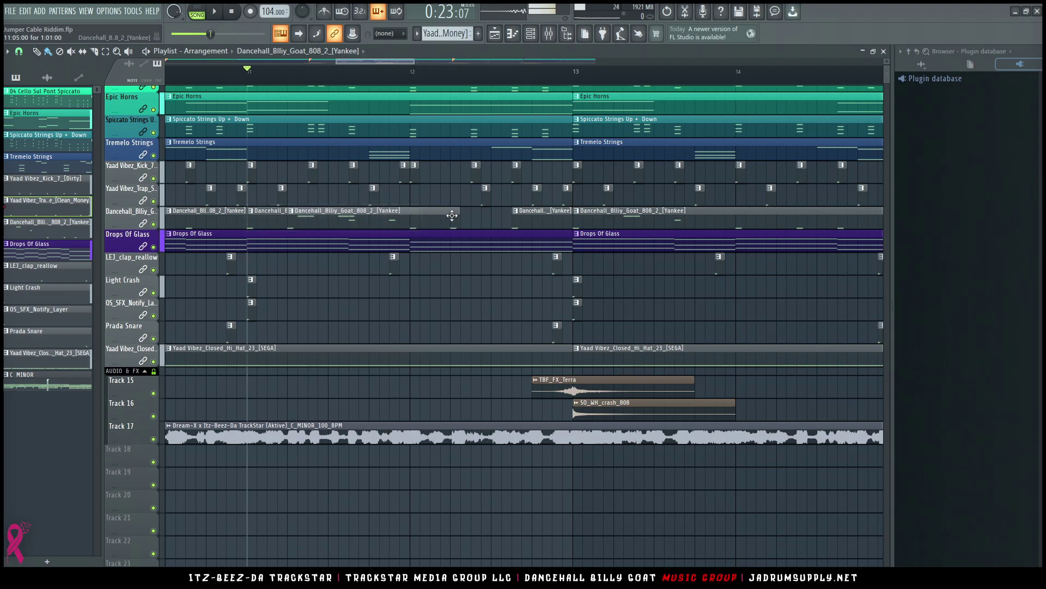
drag(451, 202, 452, 227)
right_click(438, 214)
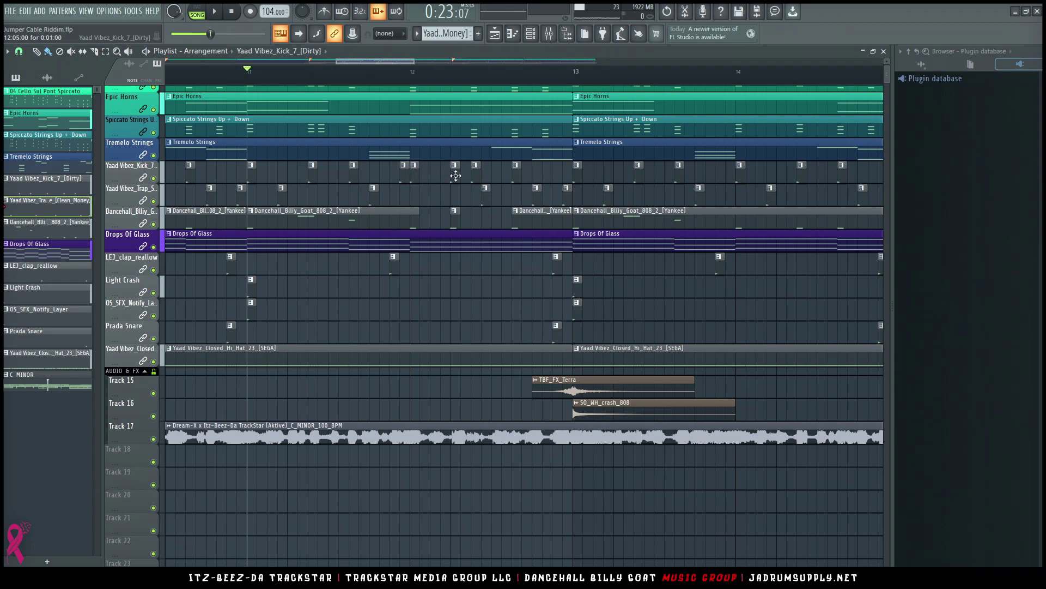
Move the kick at bar 12, step 7 to step 9, add a matching one-step 808 hit there, and play it back.
key(space)
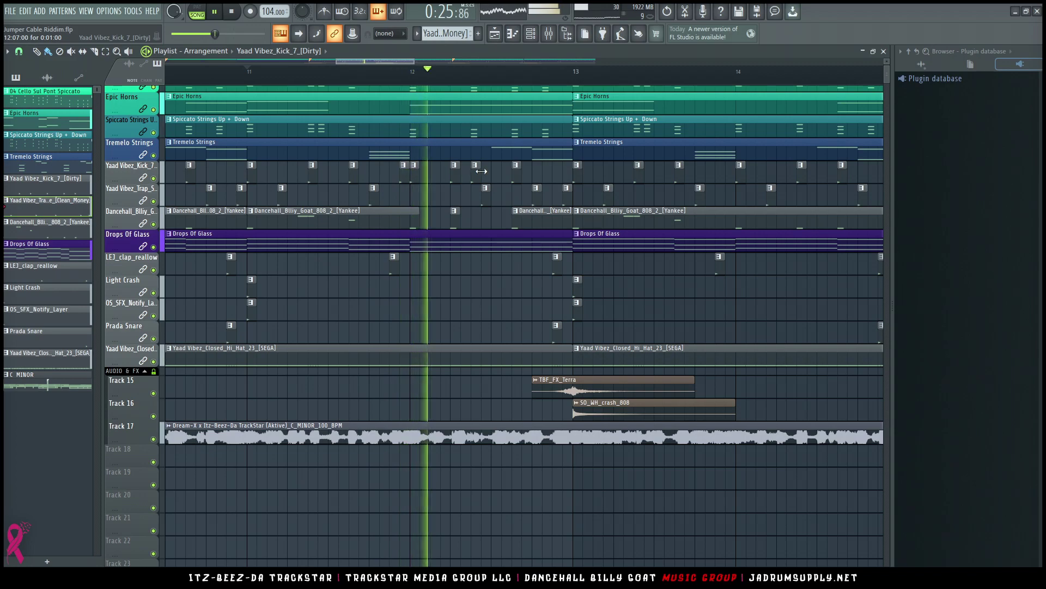
key(space)
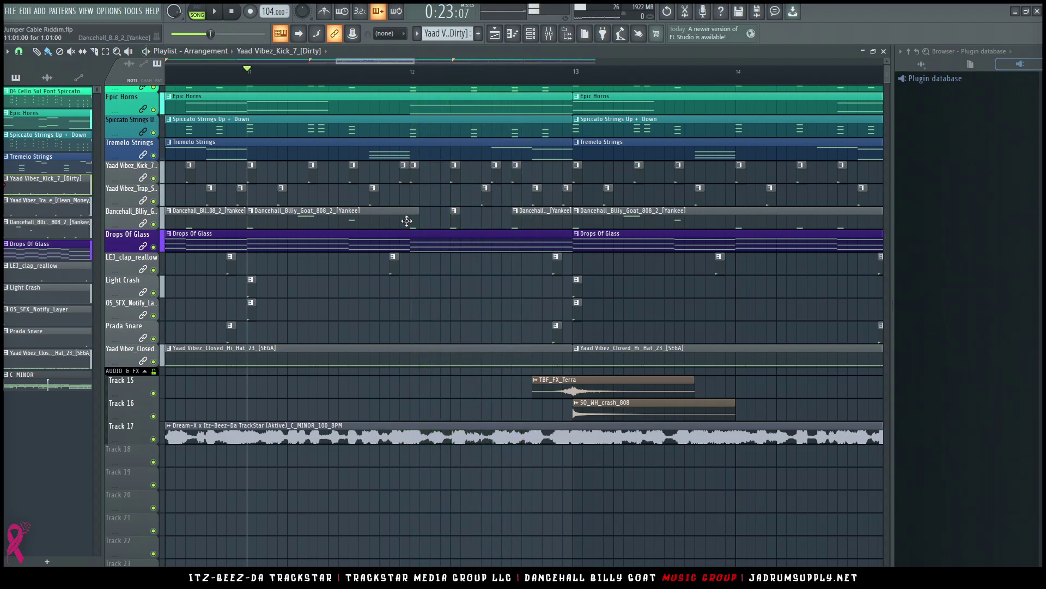
key(space)
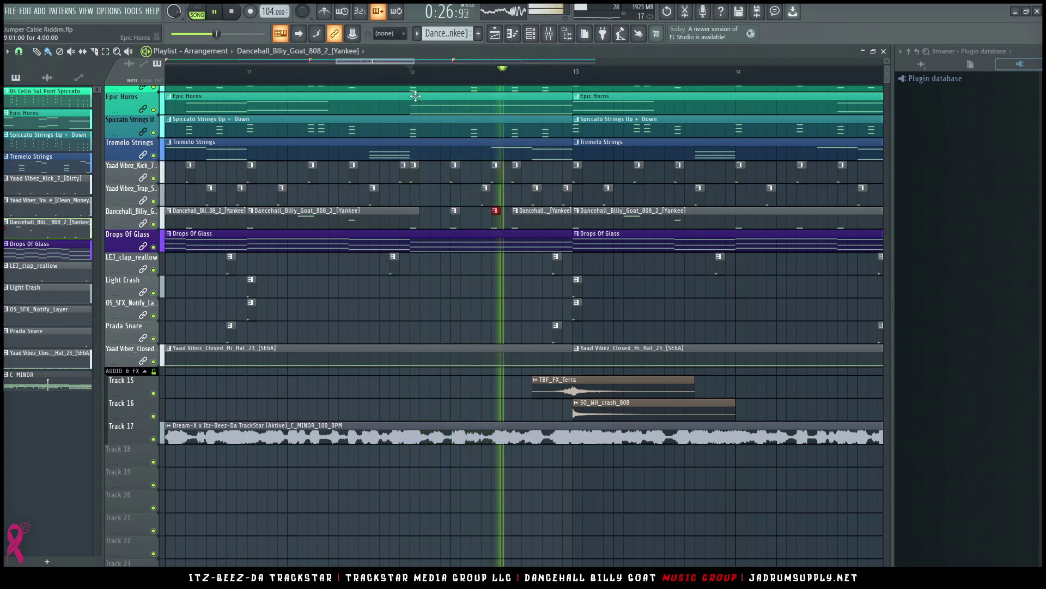
key(space)
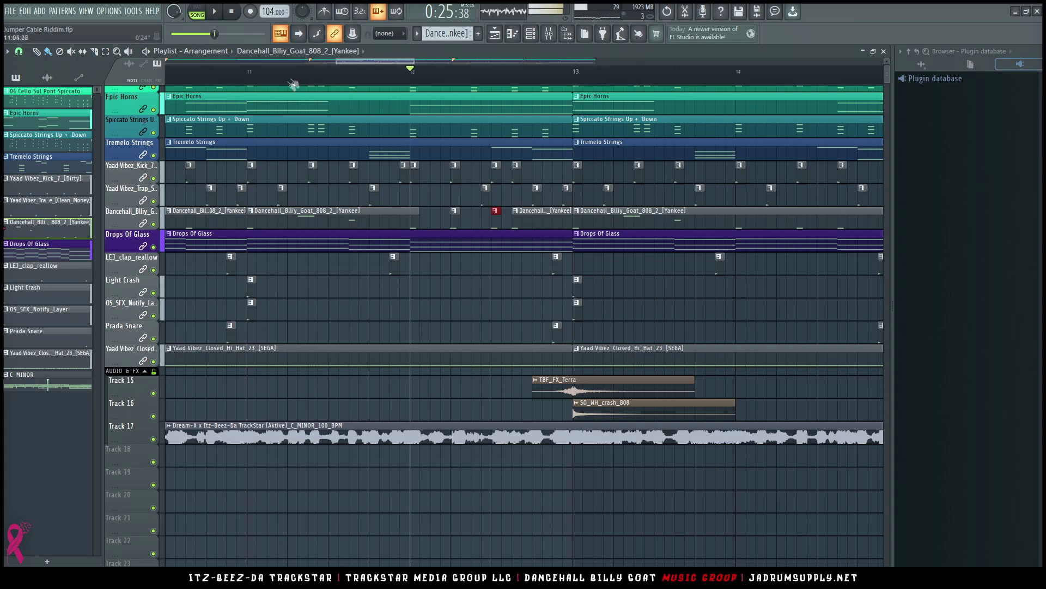
Loop the chorus from bar 9 to bar 17 and compare it with the reference audio on Track 17 muted and unmuted.
scroll(294, 85, down, 5)
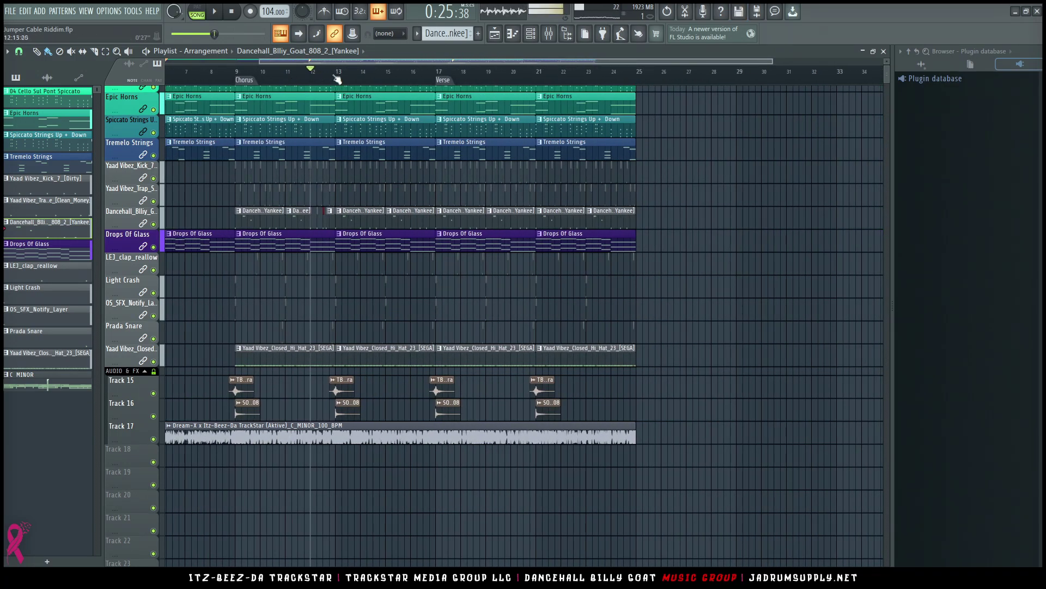
drag(438, 71, 272, 77)
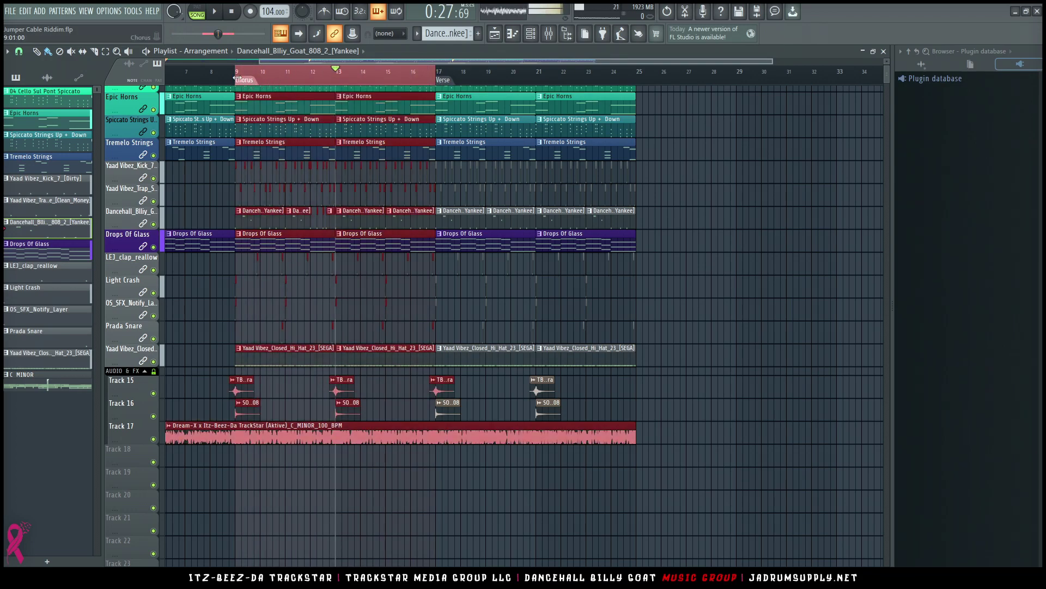
key(space)
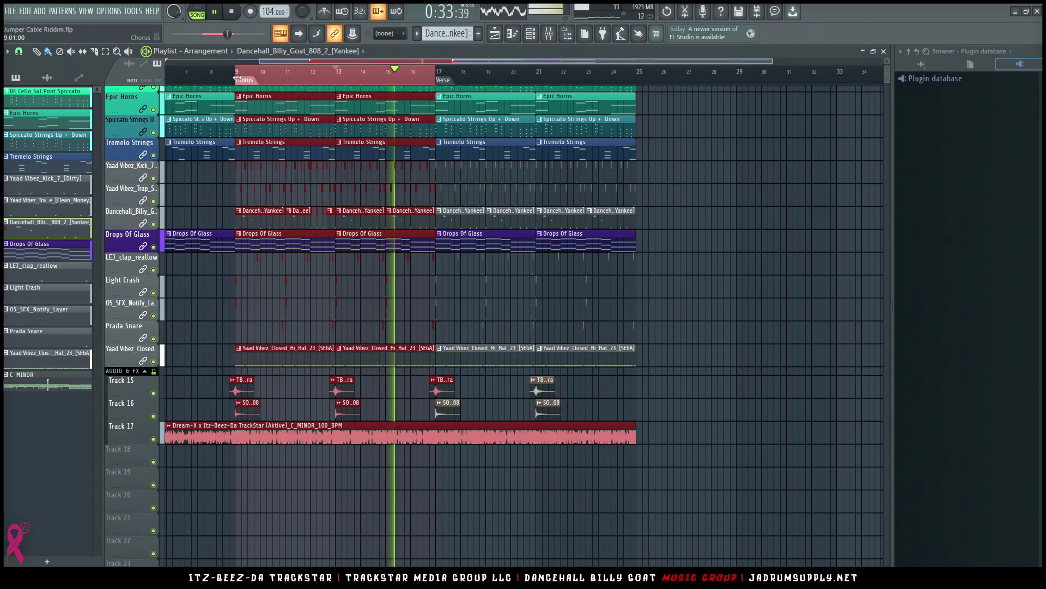
click(153, 439)
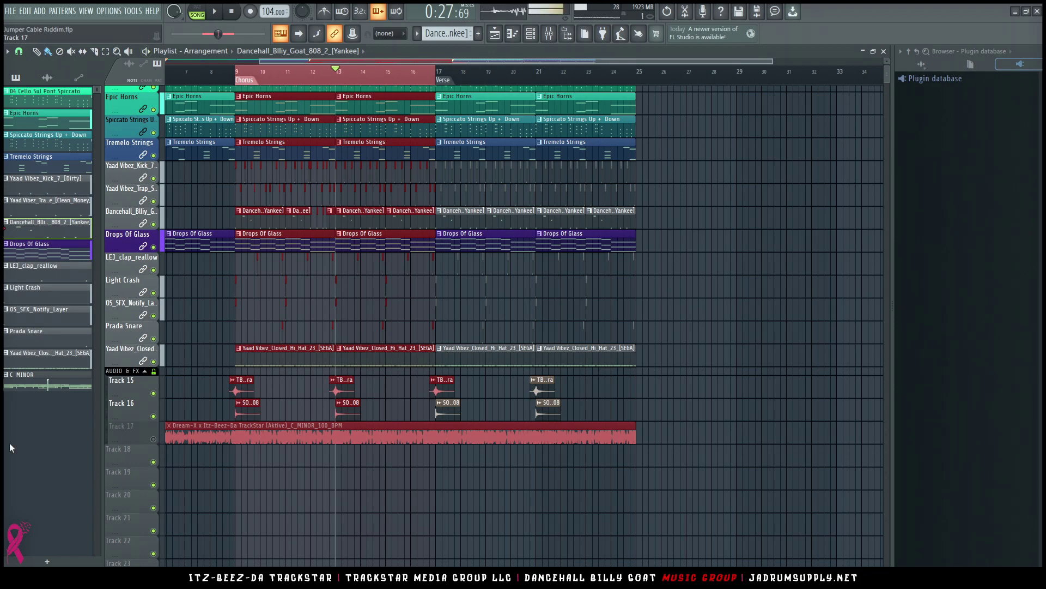
click(153, 440)
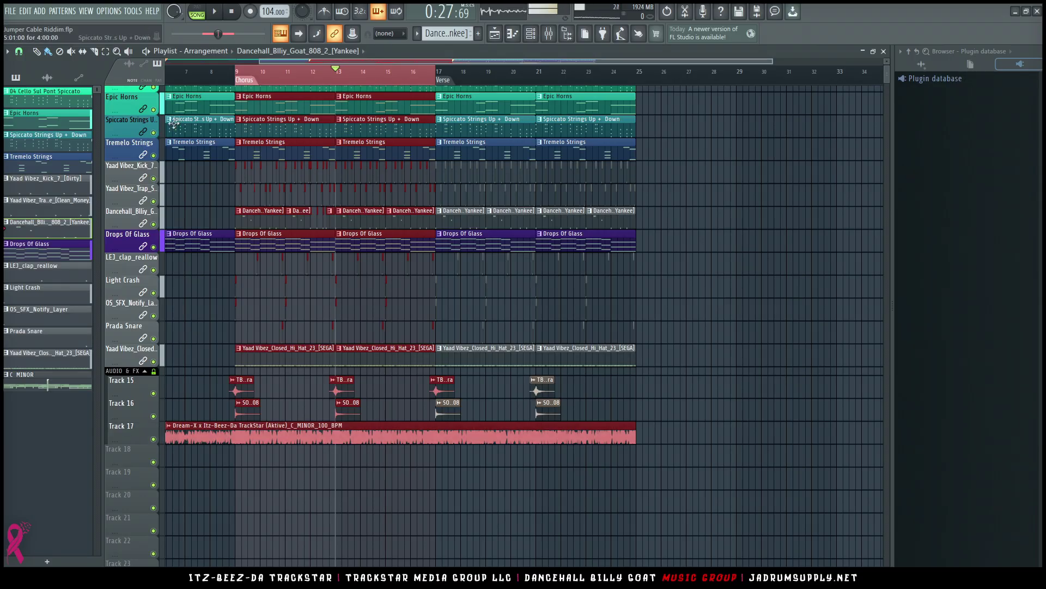
Play from around bar 13 and add a Yaad Vibez kick hit at bar 16, step 9.
scroll(387, 71, up, 5)
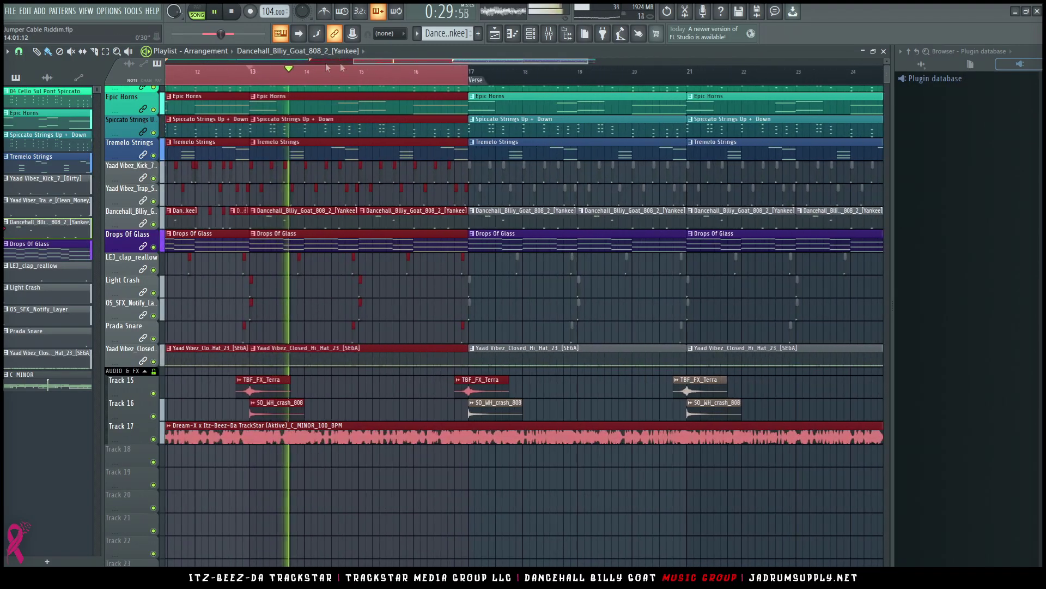
mouse_move(338, 70)
mouse_down()
mouse_move(302, 73)
mouse_move(327, 73)
mouse_up()
scroll(577, 83, up, 4)
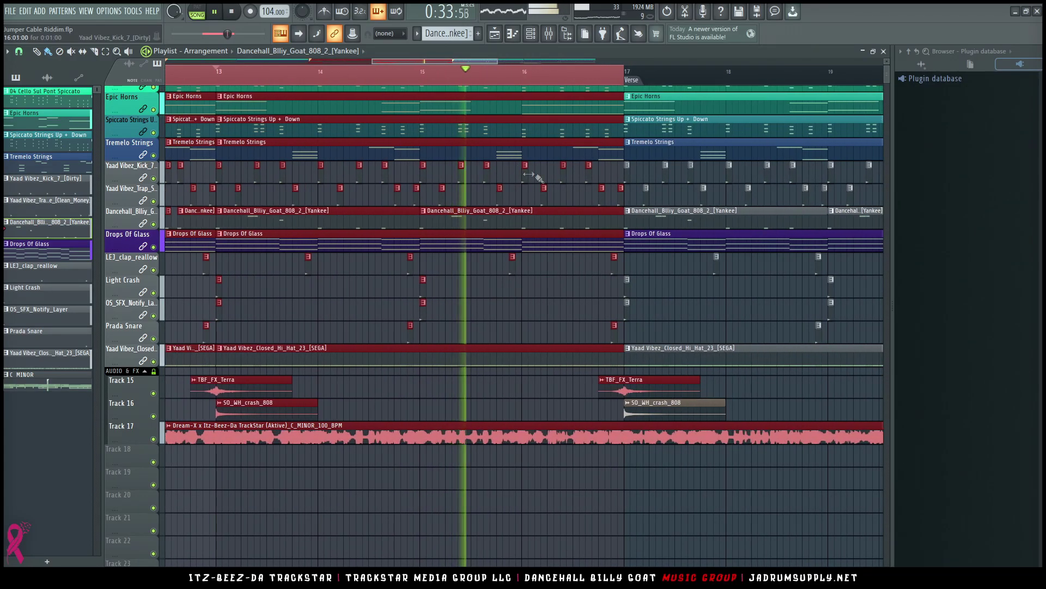
ctrl+click(549, 184)
drag(563, 174, 575, 175)
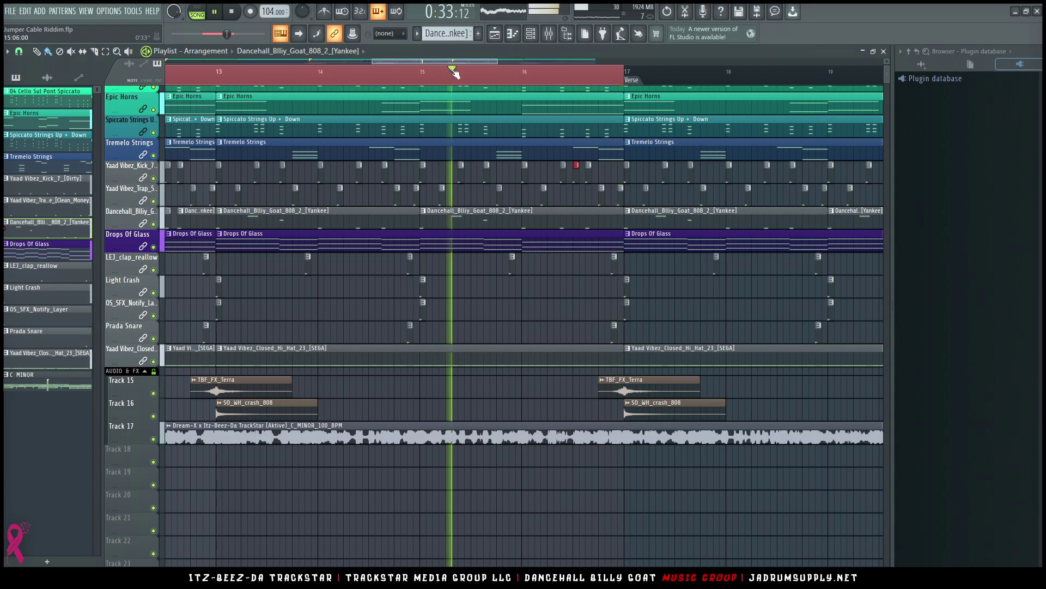
Replace the Yaad Vibez kick at bar 16, step 7 with a trap snare hit and play back from bar 15.
scroll(588, 82, up, 3)
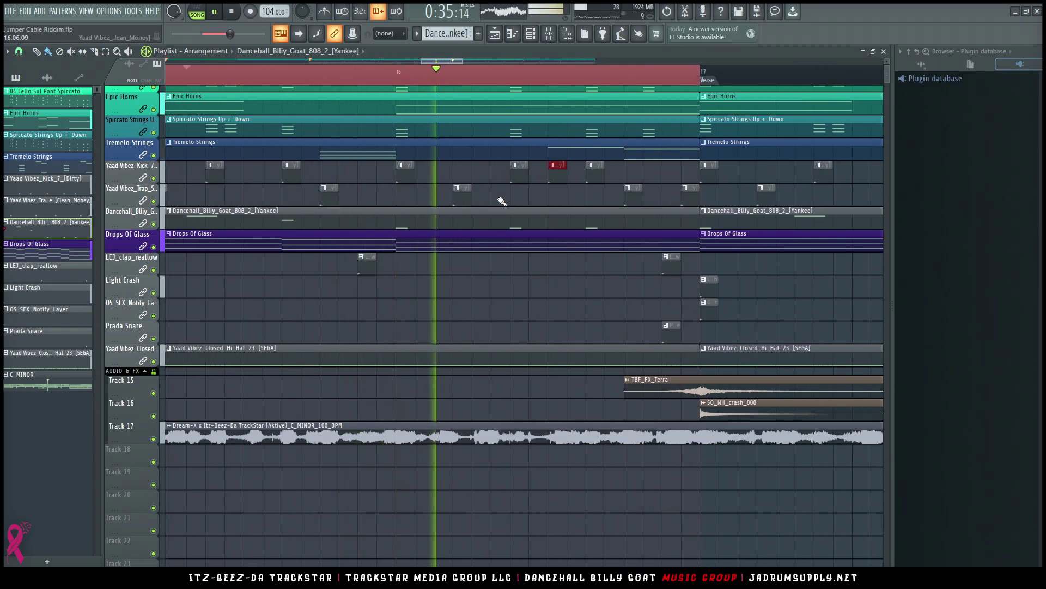
click(459, 197)
click(499, 196)
right_click(518, 179)
drag(502, 199, 517, 200)
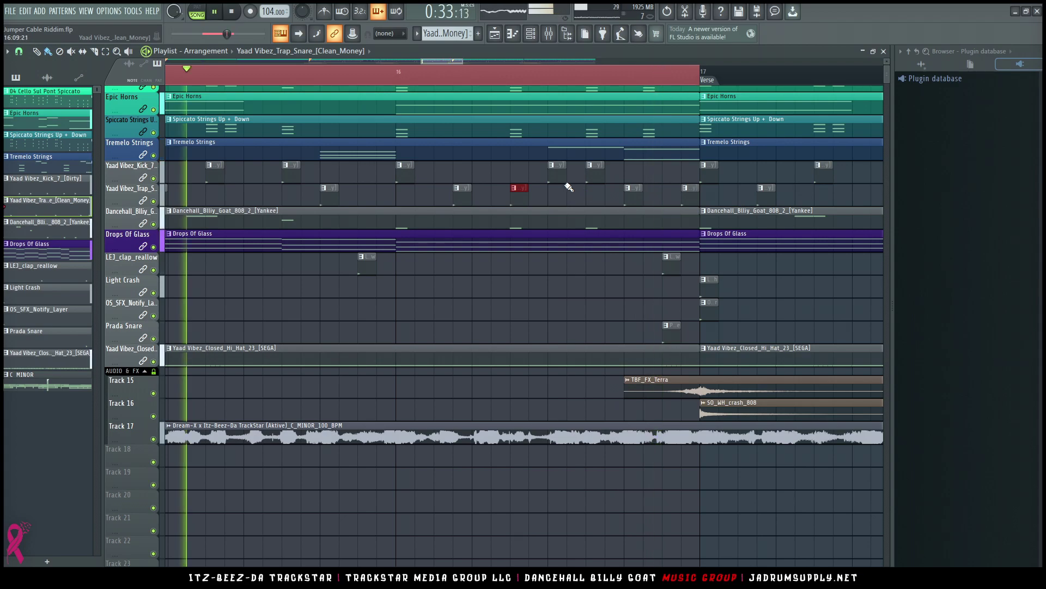
Shift the kick at bar 16, step 9 to step 10, play it back and clear the chorus time selection.
scroll(556, 81, up, 3)
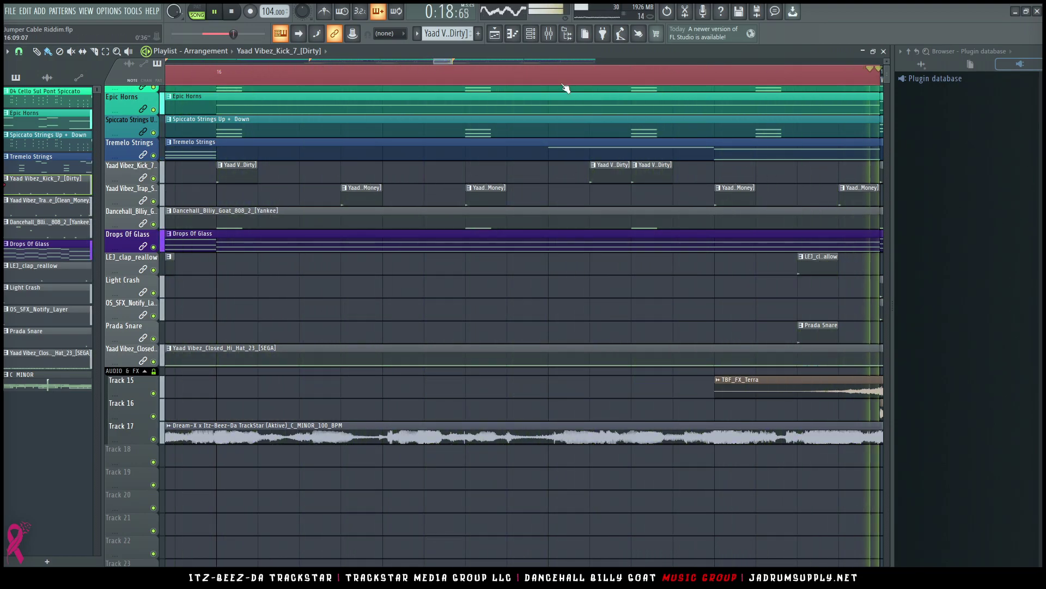
scroll(568, 81, down, 4)
scroll(568, 81, down, 4)
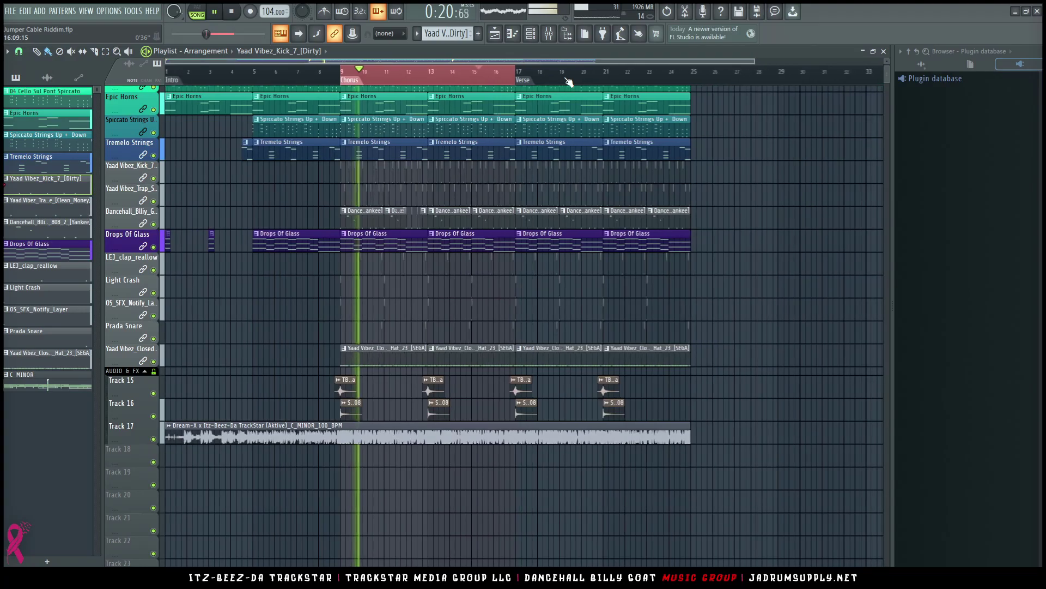
right_click(568, 81)
scroll(544, 77, up, 5)
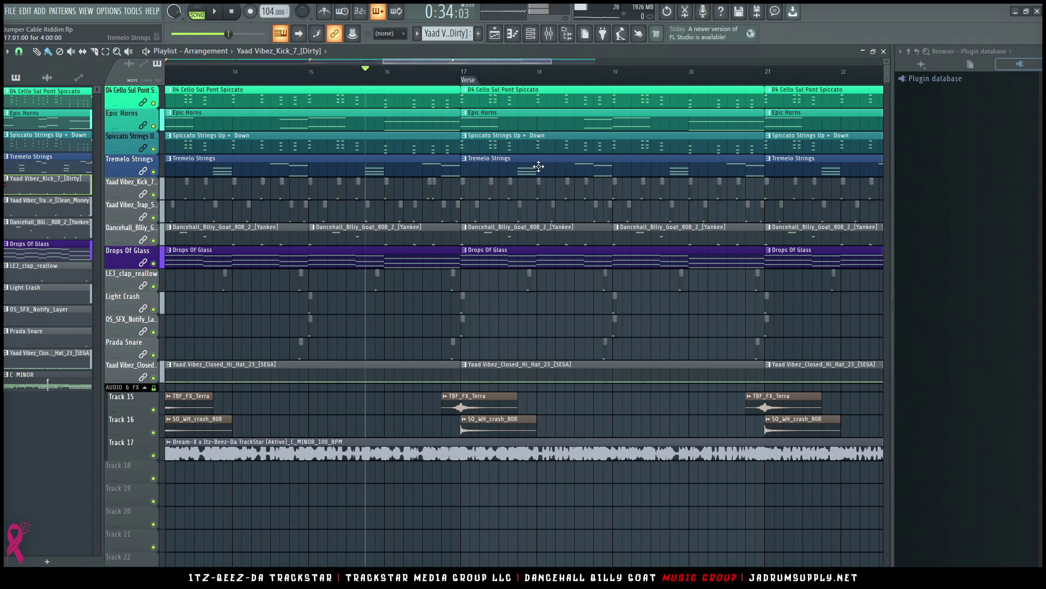
Delete the two Drops Of Glass clips between bars 17 and 25, and play the transition into the verse.
scroll(552, 83, down, 4)
key(space)
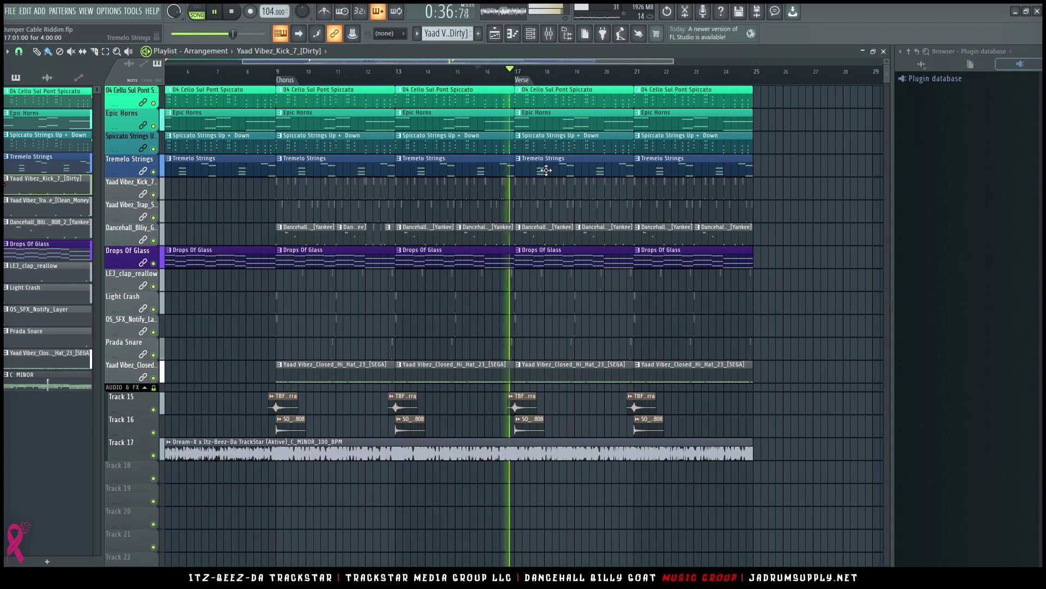
right_click(569, 260)
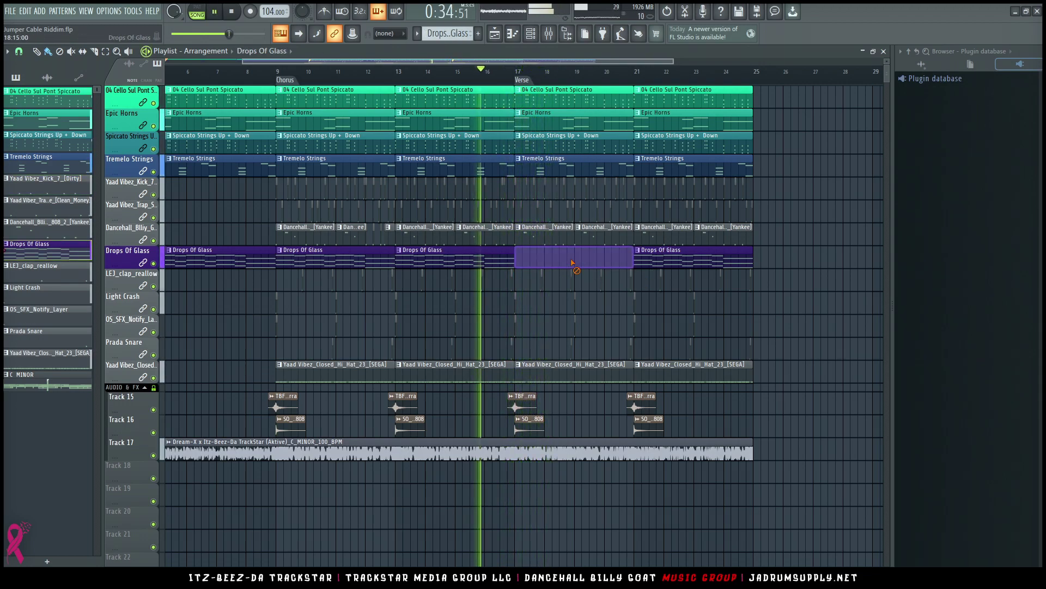
right_click(673, 263)
scroll(763, 77, up, 5)
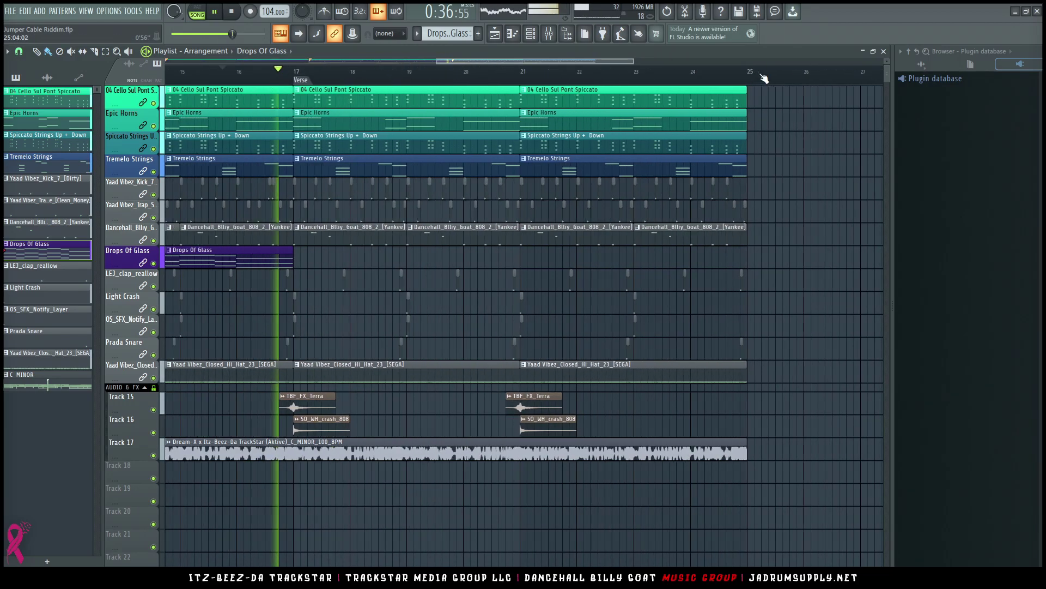
scroll(758, 77, down, 4)
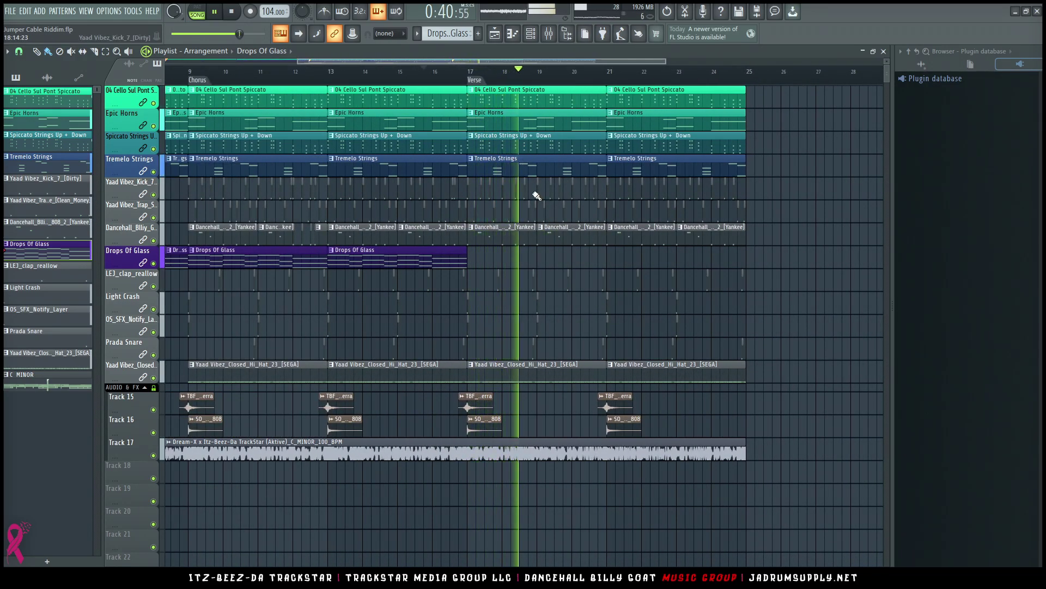
scroll(531, 81, up, 3)
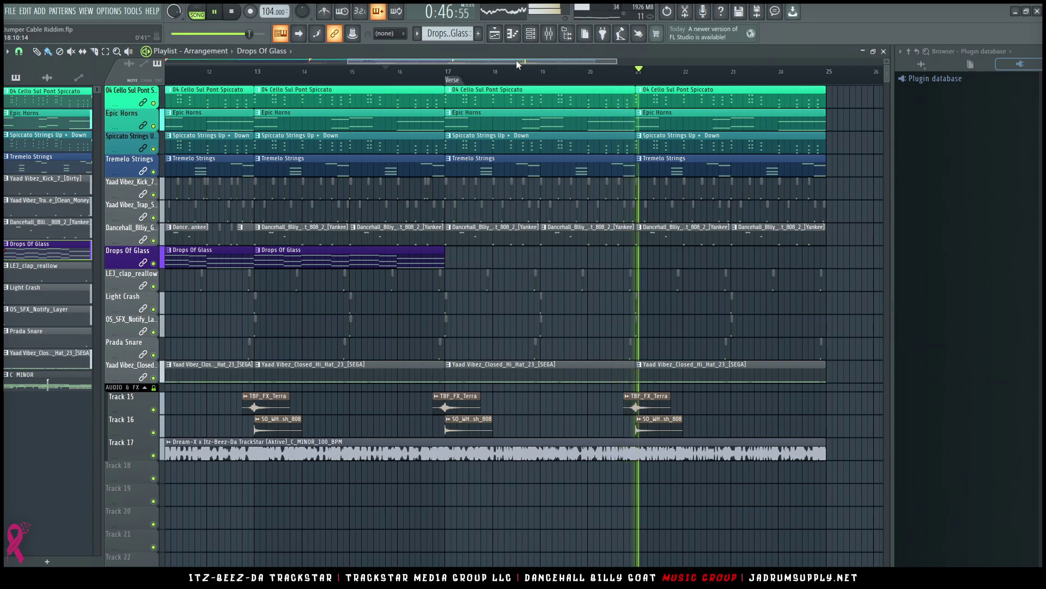
key(space)
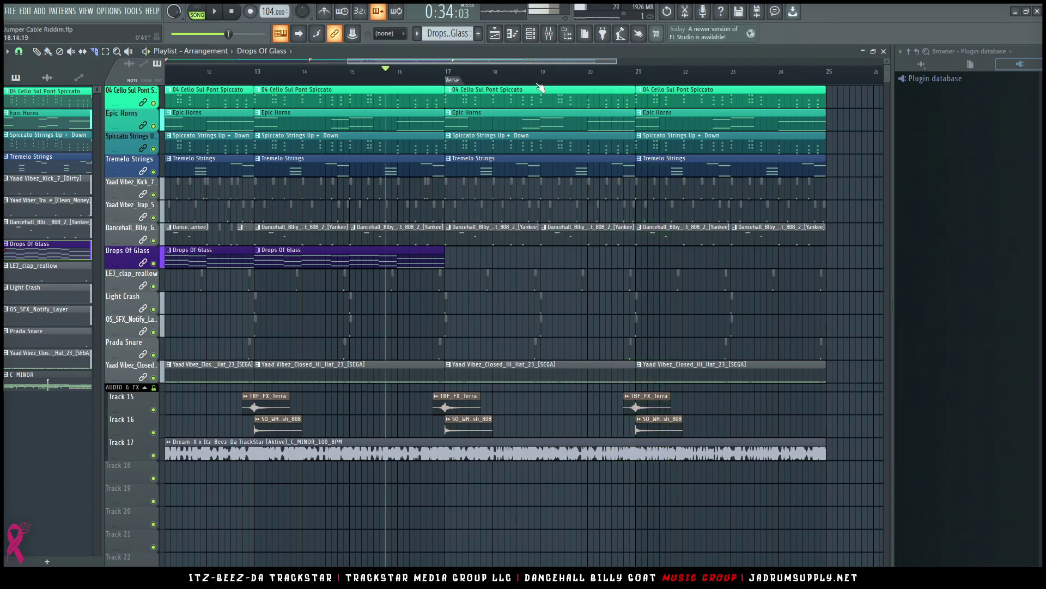
Select the verse section and chop the Cello, Epic Horns and Spiccato Strings clips in bar 17, keeping only steps 1–2 and 11–12.
scroll(538, 85, up, 3)
double_click(421, 80)
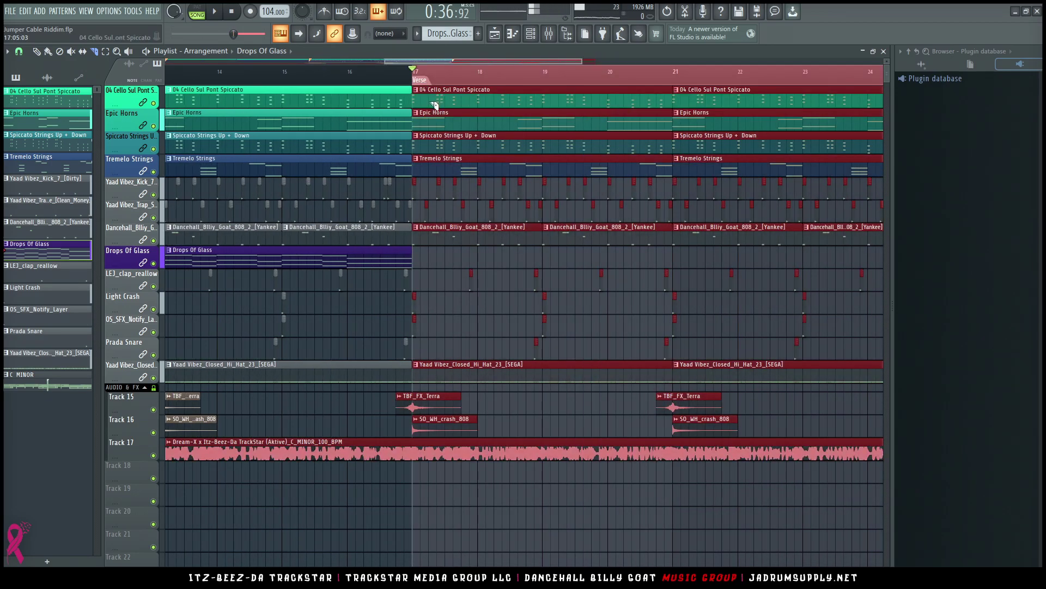
drag(424, 142, 424, 144)
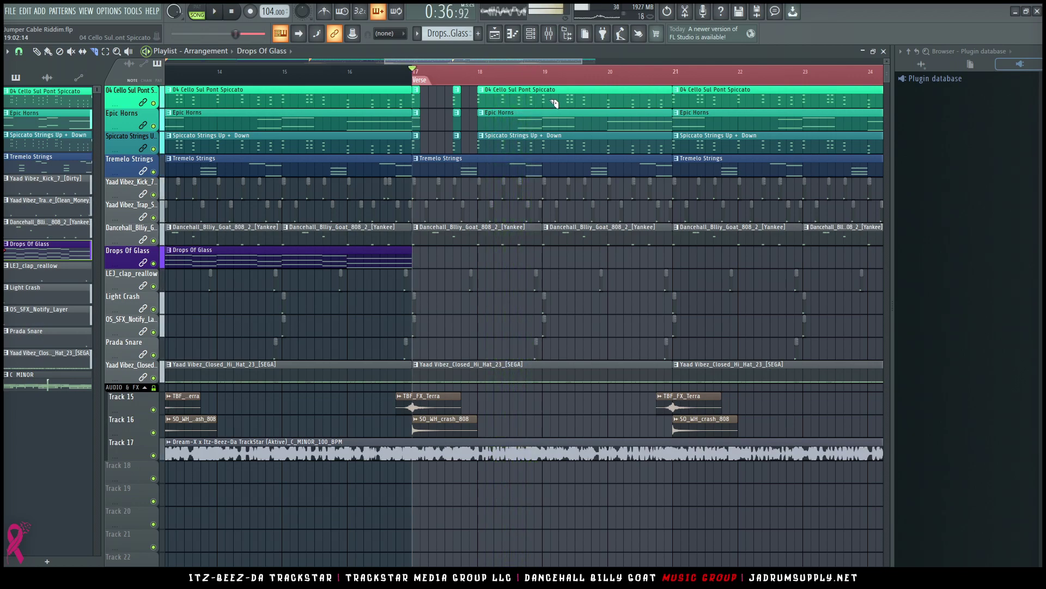
Chop the Cello, Epic Horns and Spiccato Strings clips in bar 19 the same way, keeping only steps 1–2 and 11–12.
drag(555, 147, 552, 154)
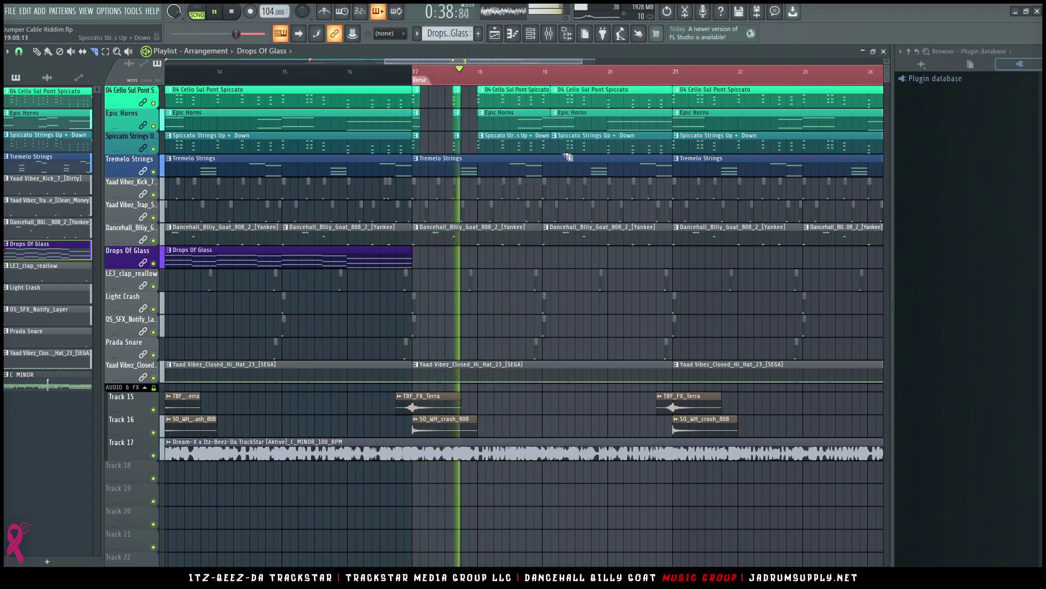
right_click(584, 114)
drag(600, 140, 593, 146)
right_click(608, 144)
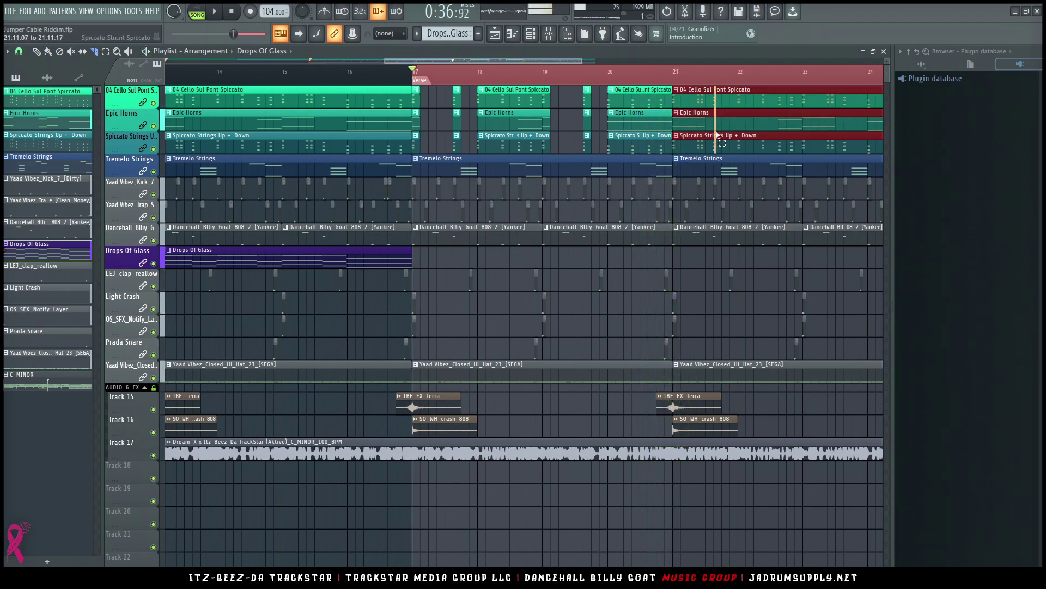
Delete the Cello, Epic Horns and Spiccato Strings clips from bar 21 and duplicate the chopped bars 17–20 into their place.
right_click(698, 127)
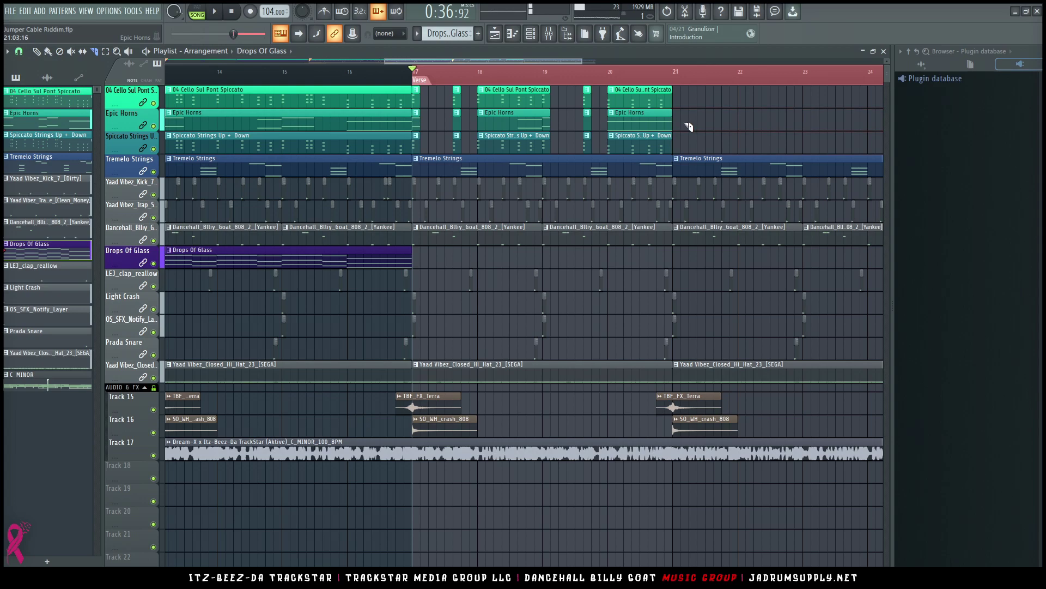
drag(492, 118, 418, 101)
drag(678, 140, 677, 141)
key(ctrl+b)
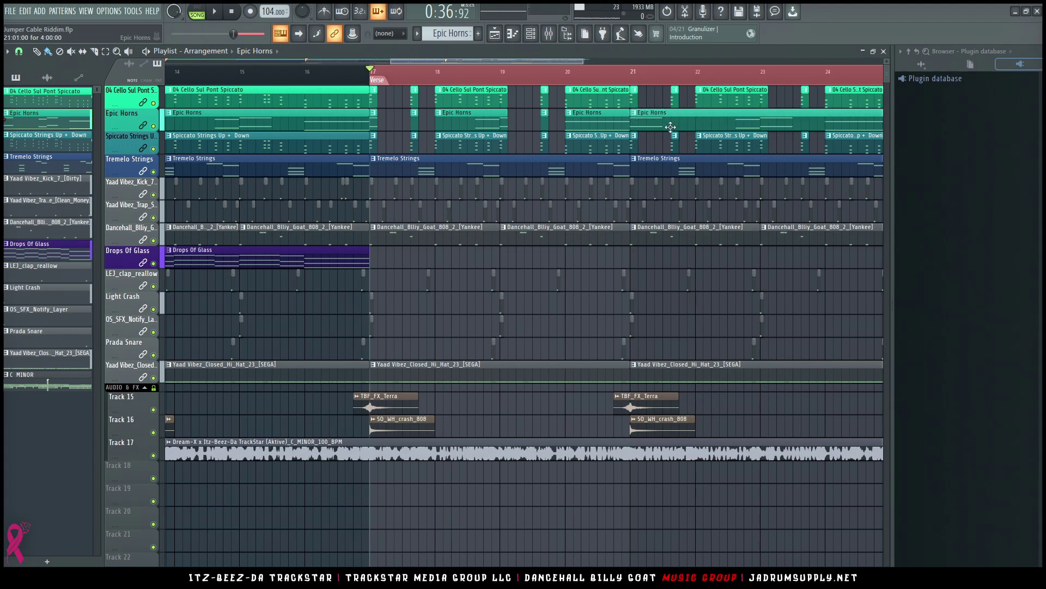
Replace the chopped Epic Horns slices with full four-bar clips at bars 17 and 21, and play the verse.
drag(683, 121, 422, 127)
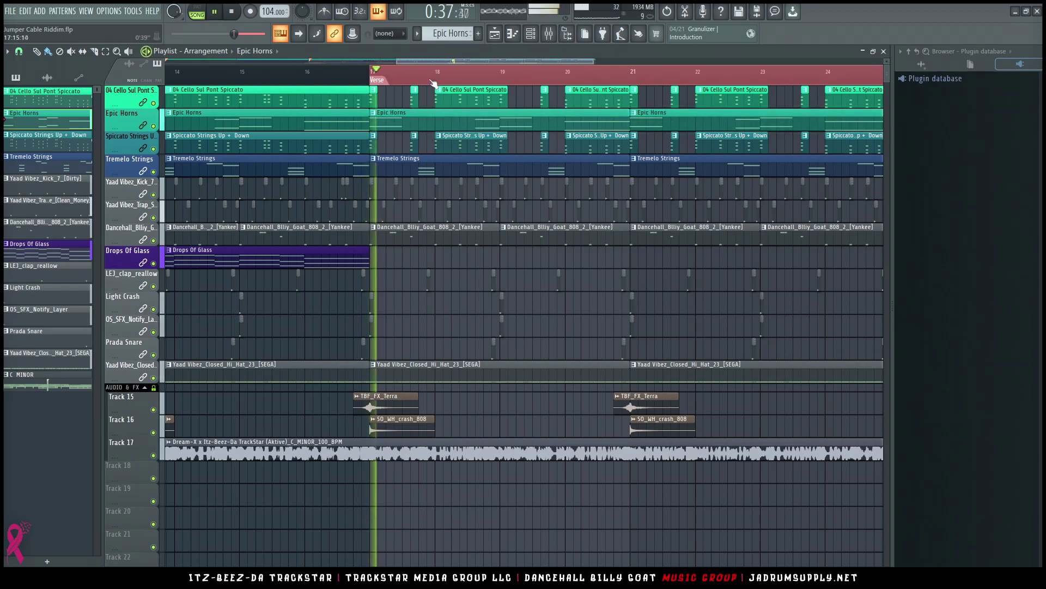
scroll(432, 83, down, 5)
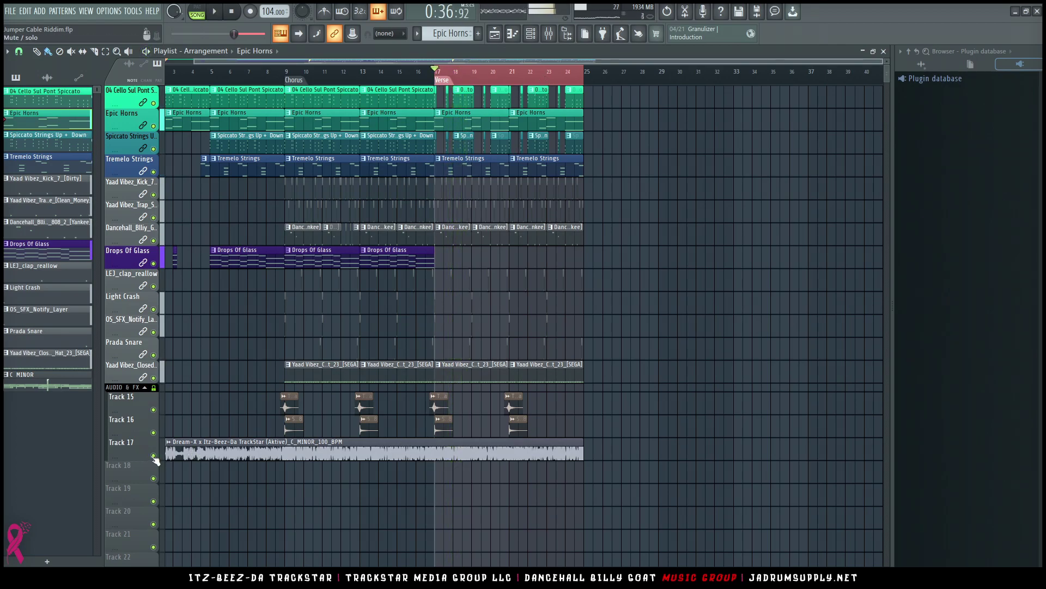
Mute the reference audio on Track 17 and play from bar 16 into the verse.
click(152, 456)
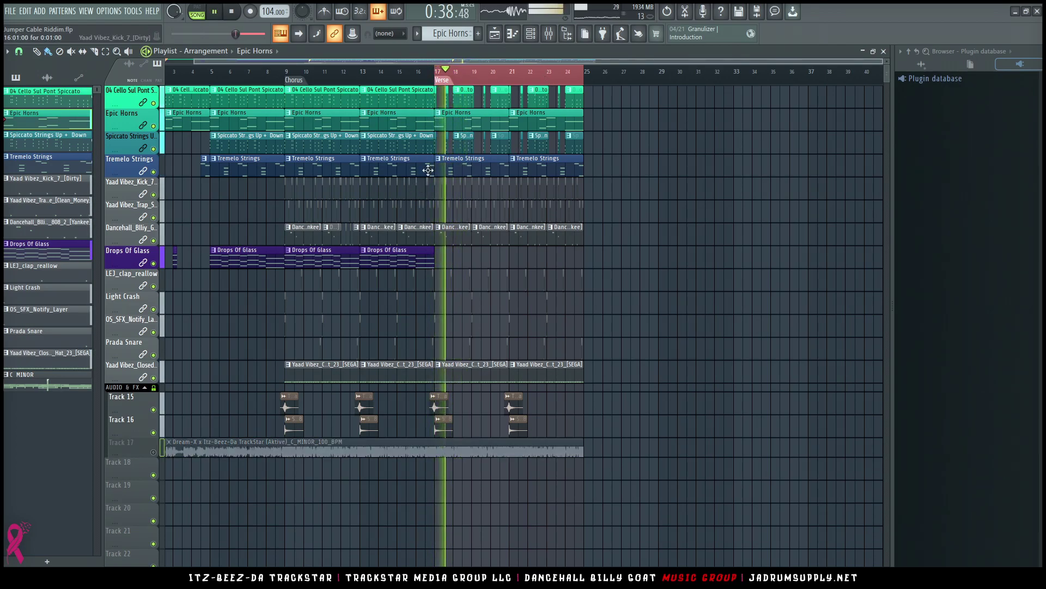
scroll(476, 80, up, 4)
click(336, 71)
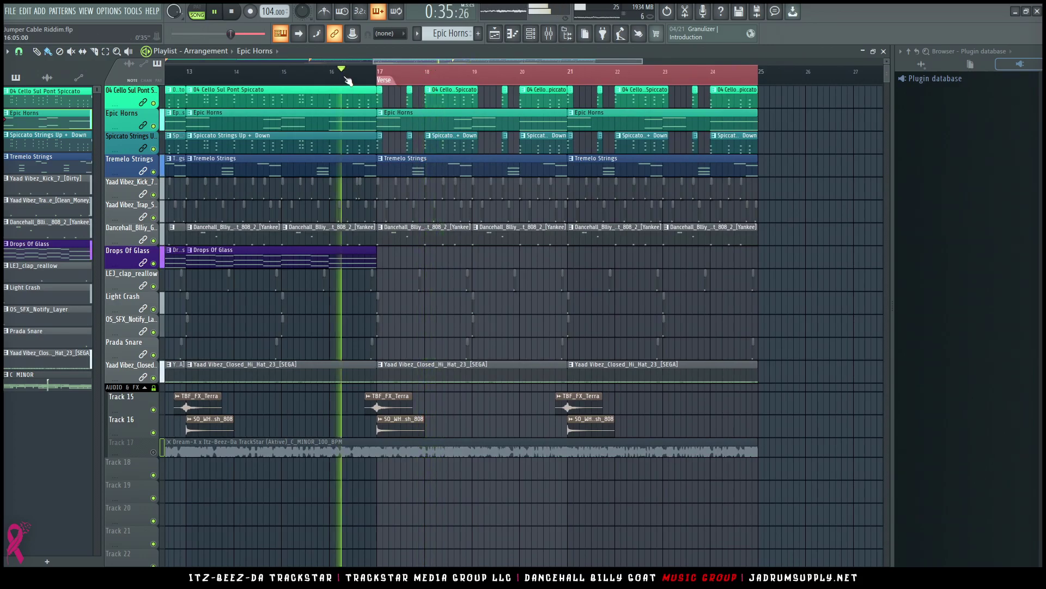
Delete the closed hi-hat clip spanning bars 17 to 20 and listen to the start of the verse.
scroll(380, 76, up, 5)
right_click(619, 376)
scroll(545, 79, down, 3)
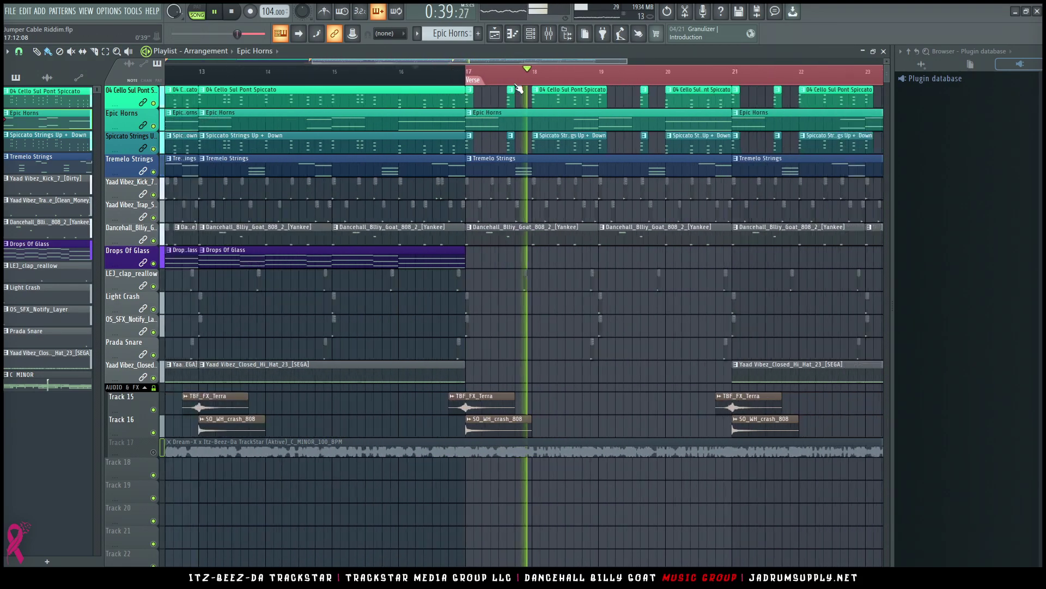
Add a LEJ clap on the last step of bar 17 and a Prada Snare hit at bar 18, step 13 during playback.
scroll(604, 79, up, 1)
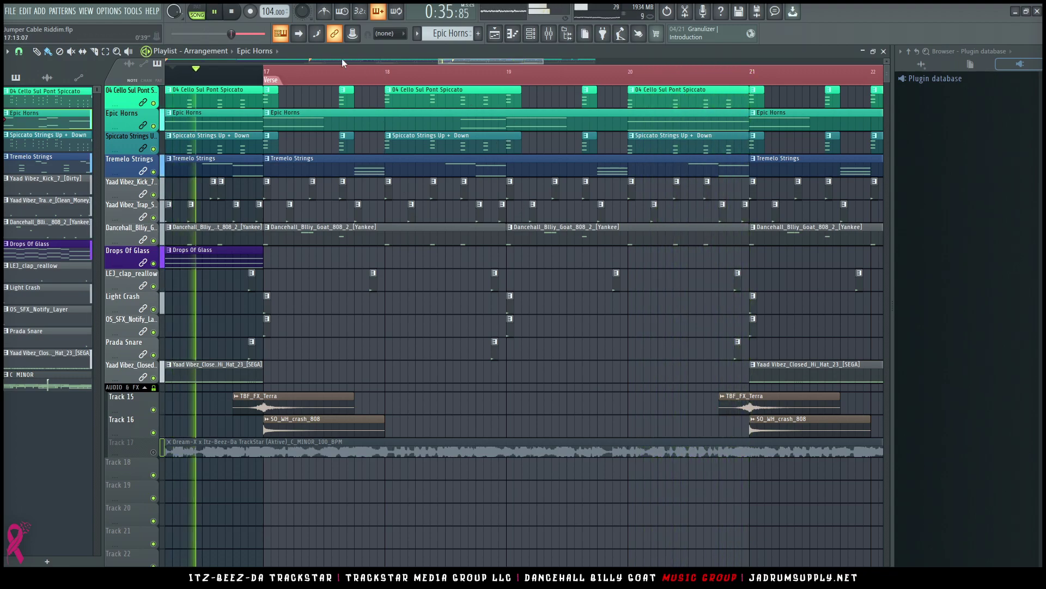
scroll(342, 62, up, 3)
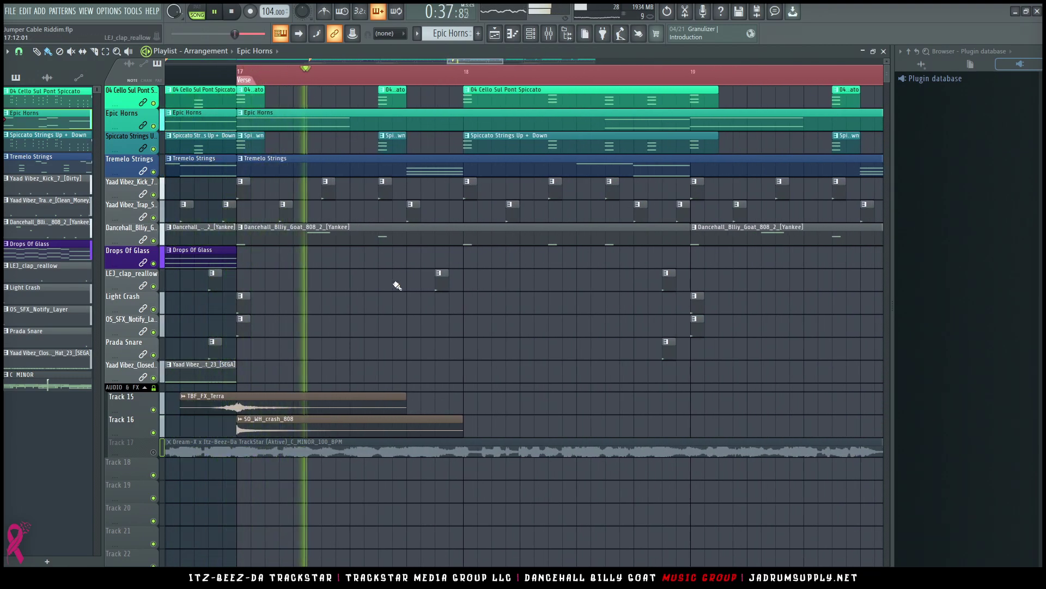
click(454, 274)
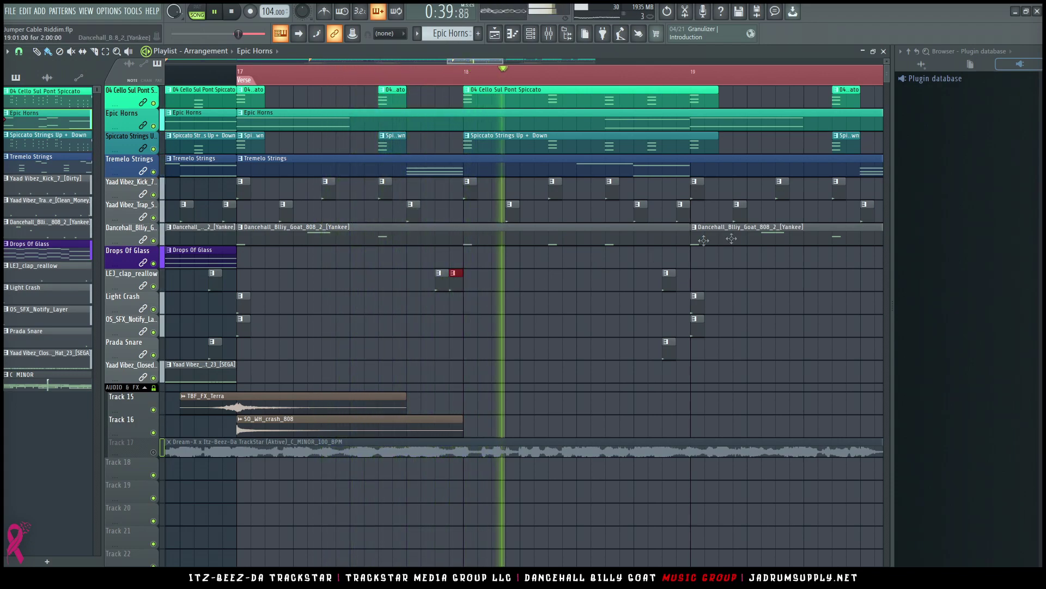
click(641, 274)
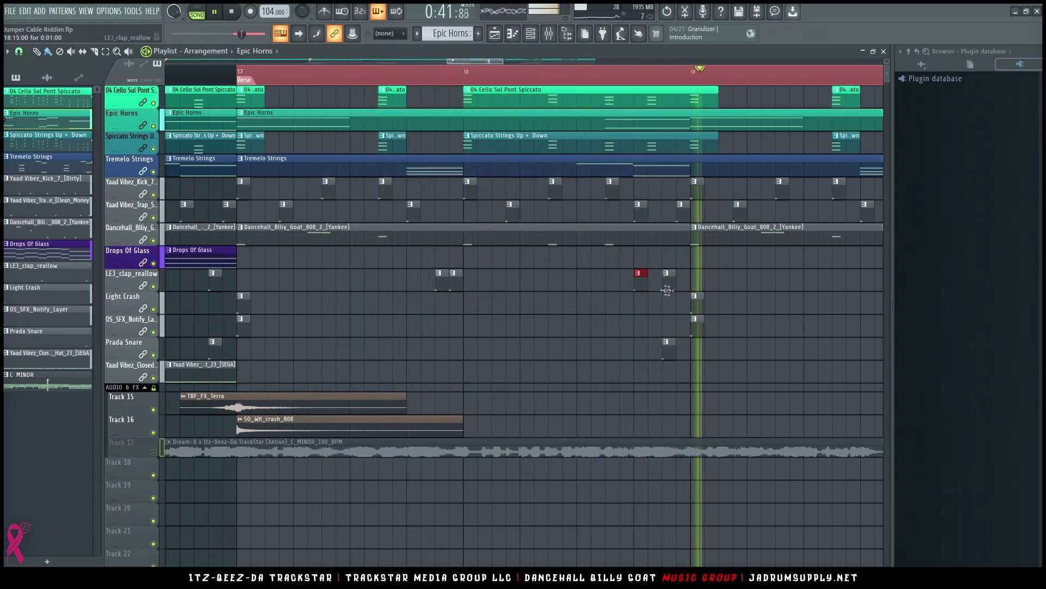
drag(637, 275, 635, 351)
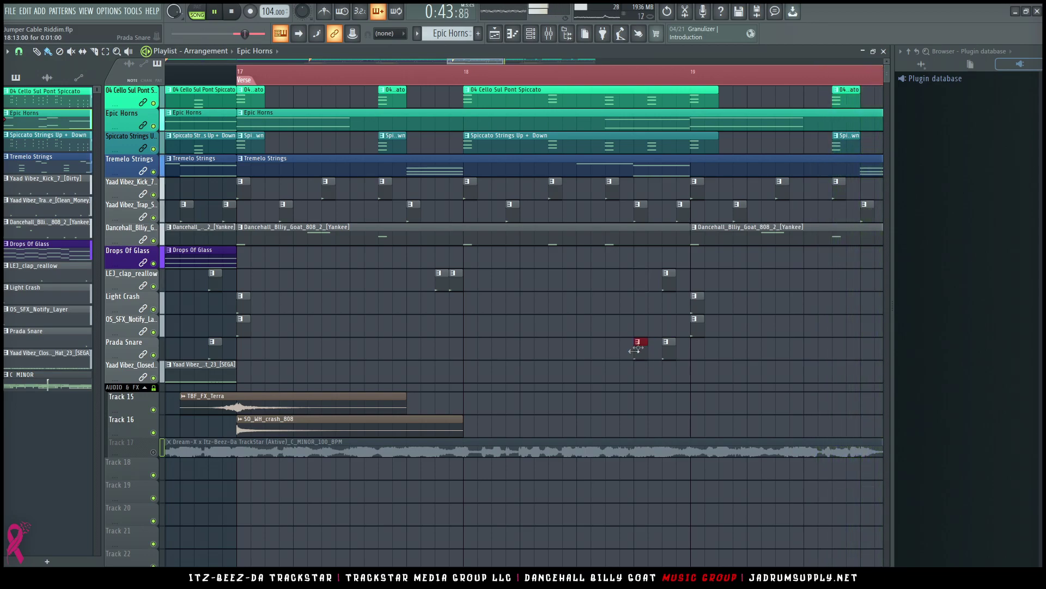
Add a Prada Snare hit at bar 22, step 12 in the second half of the verse.
scroll(600, 79, down, 4)
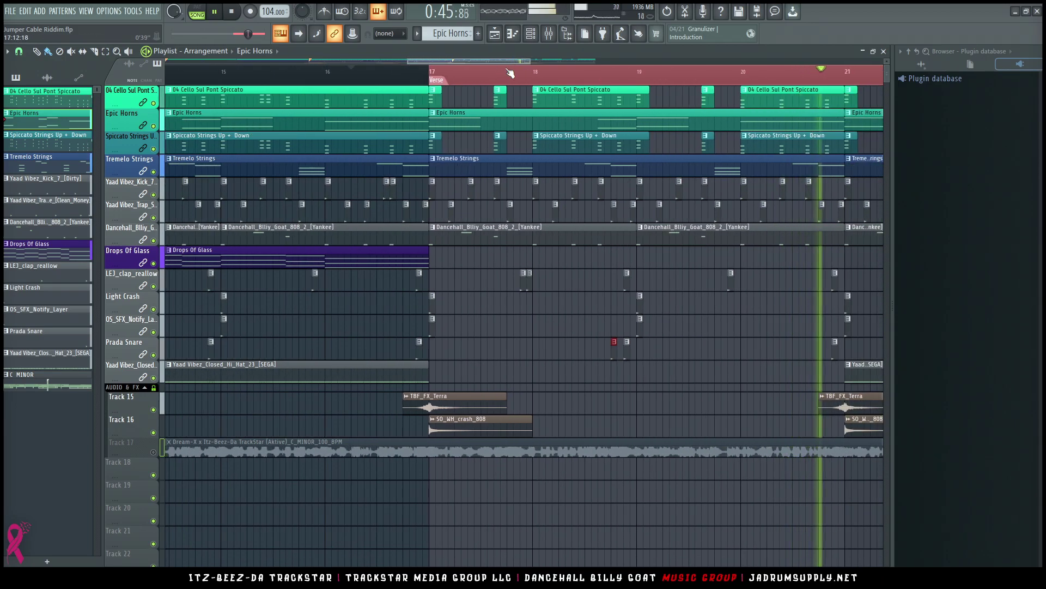
drag(527, 61, 532, 62)
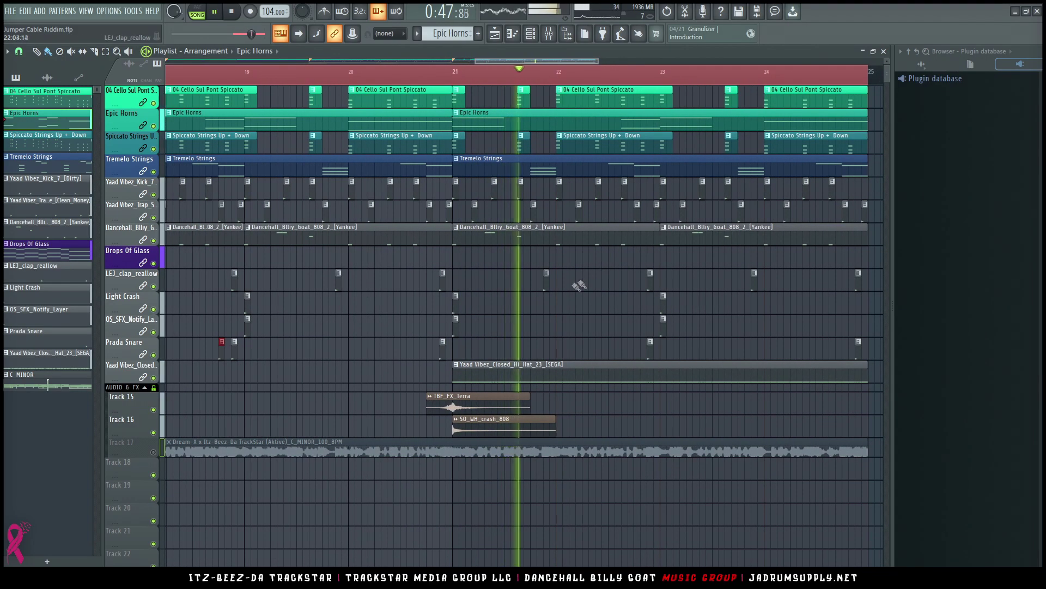
click(629, 343)
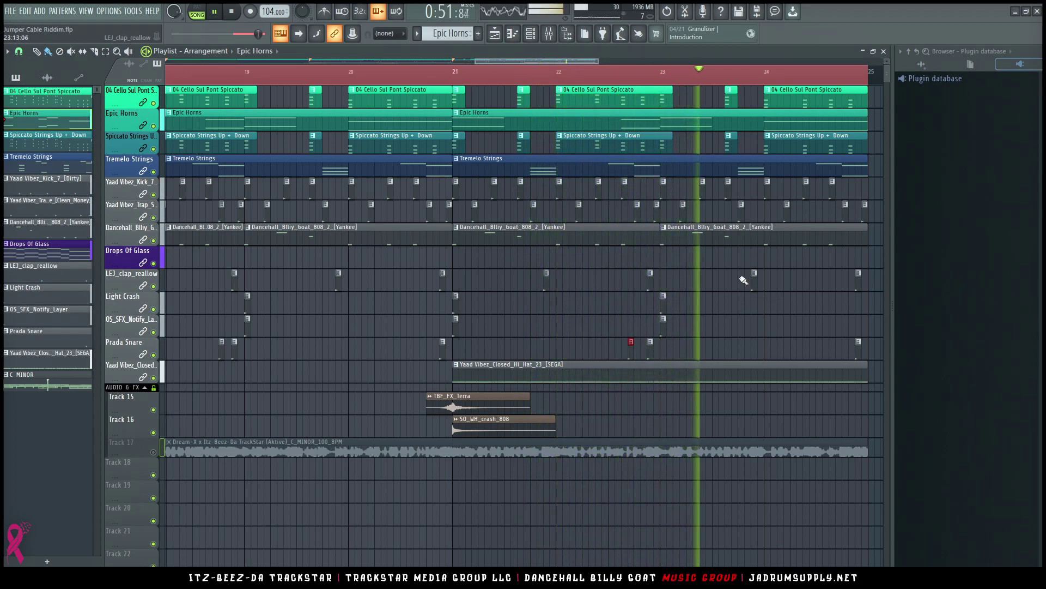
Add LEJ clap hits on steps 2 and 5 of bar 24, replaying from bar 23 between placements.
click(773, 283)
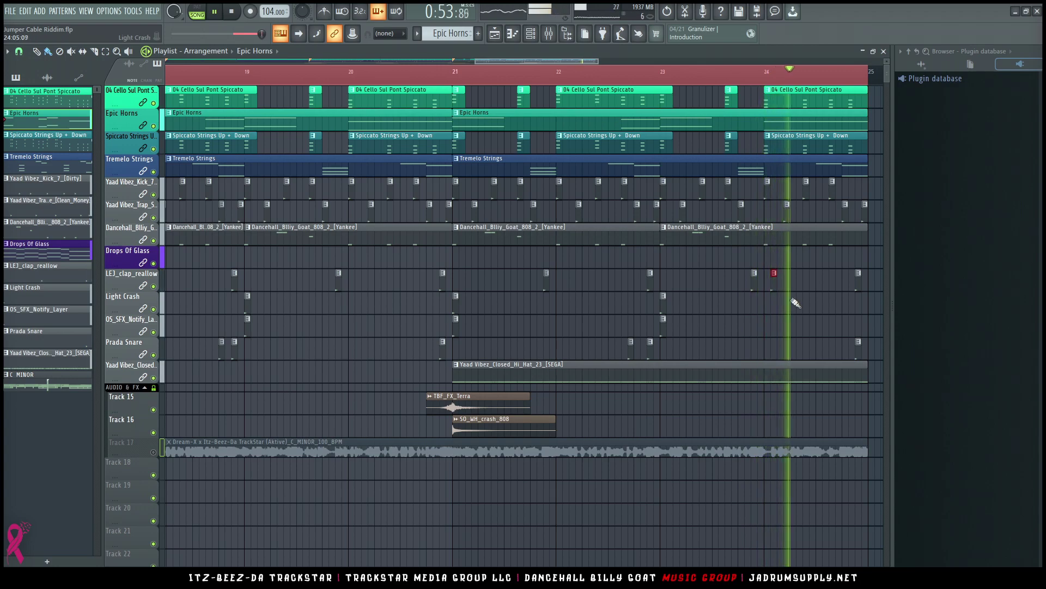
click(724, 71)
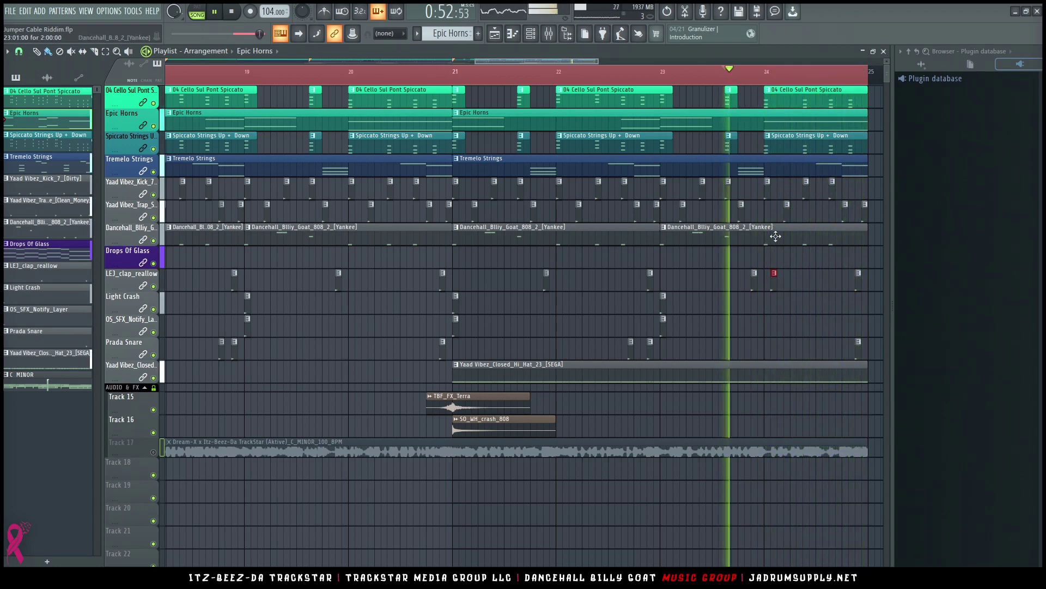
click(792, 276)
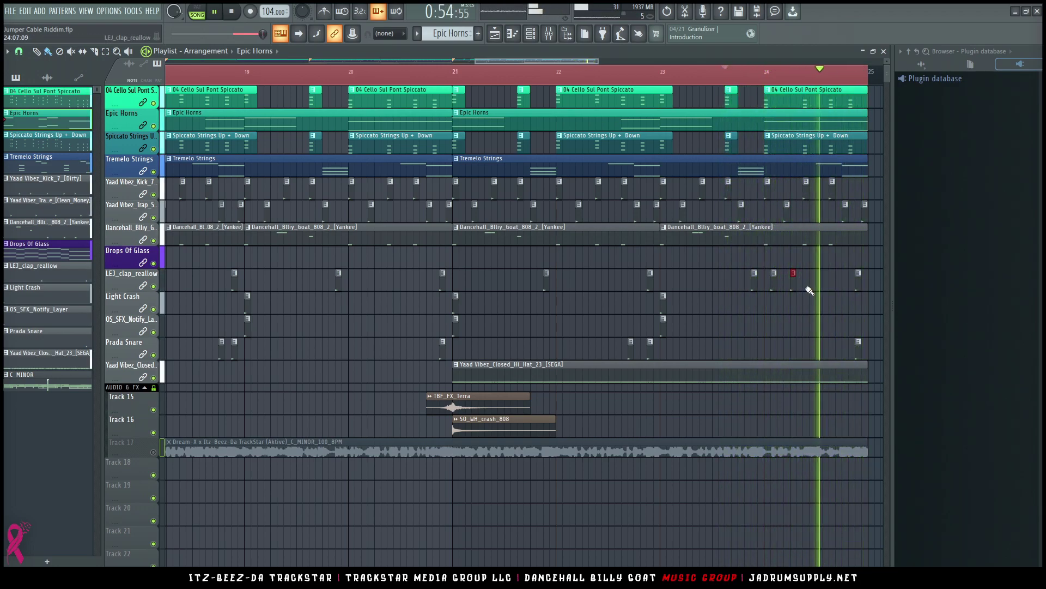
Add Prada Snare hits on steps 8, 12 and 14 of bar 24 while replaying the end of the verse.
click(837, 355)
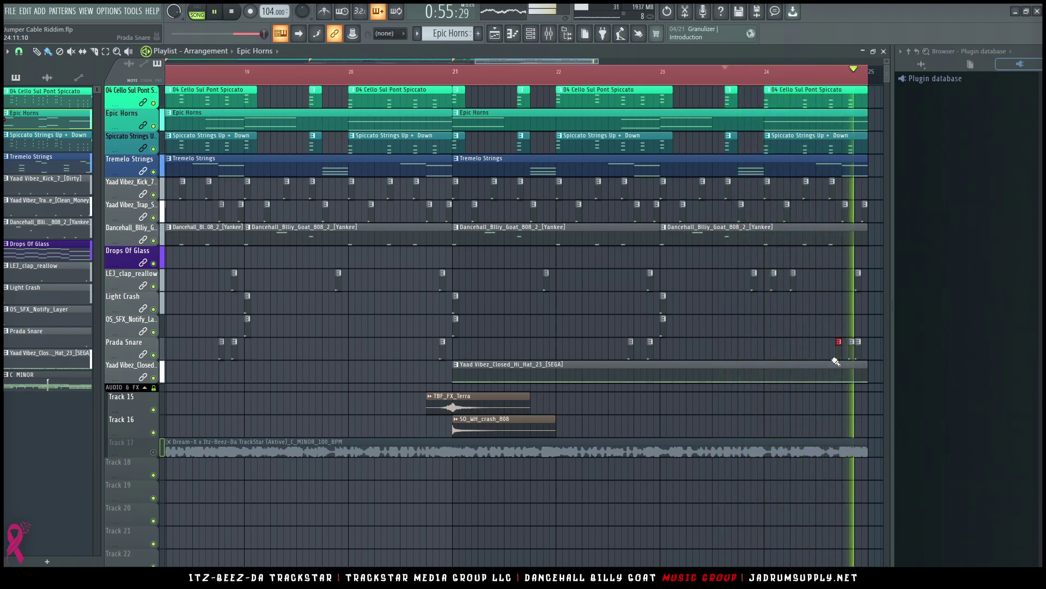
key(space)
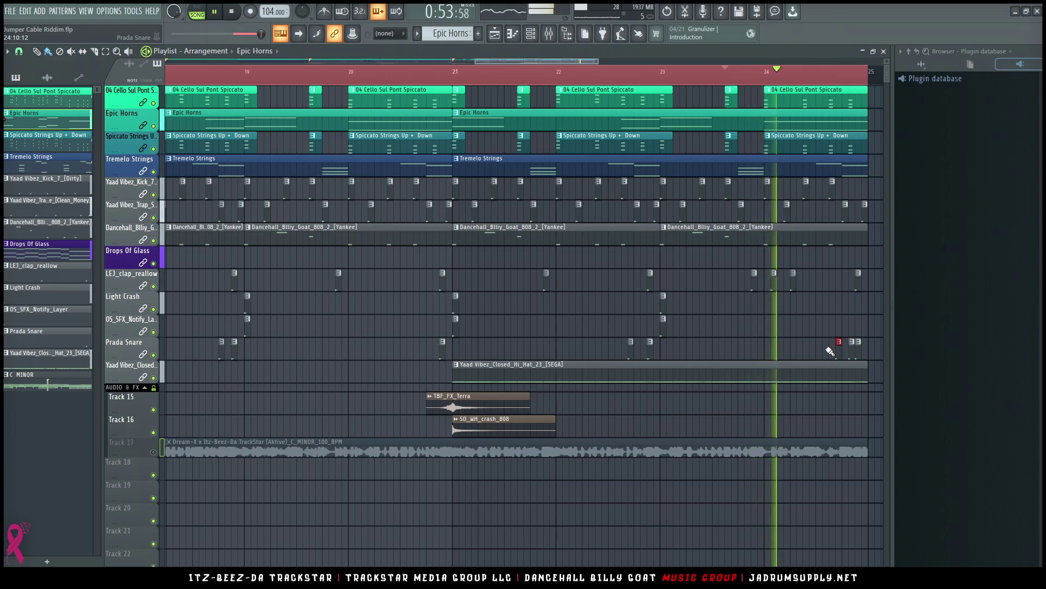
key(space)
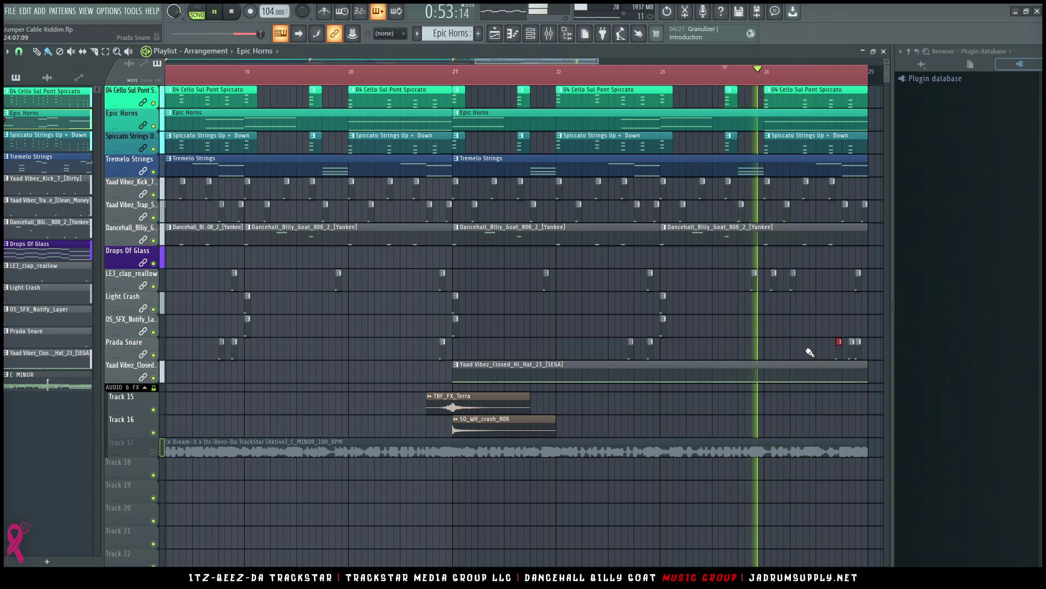
click(811, 352)
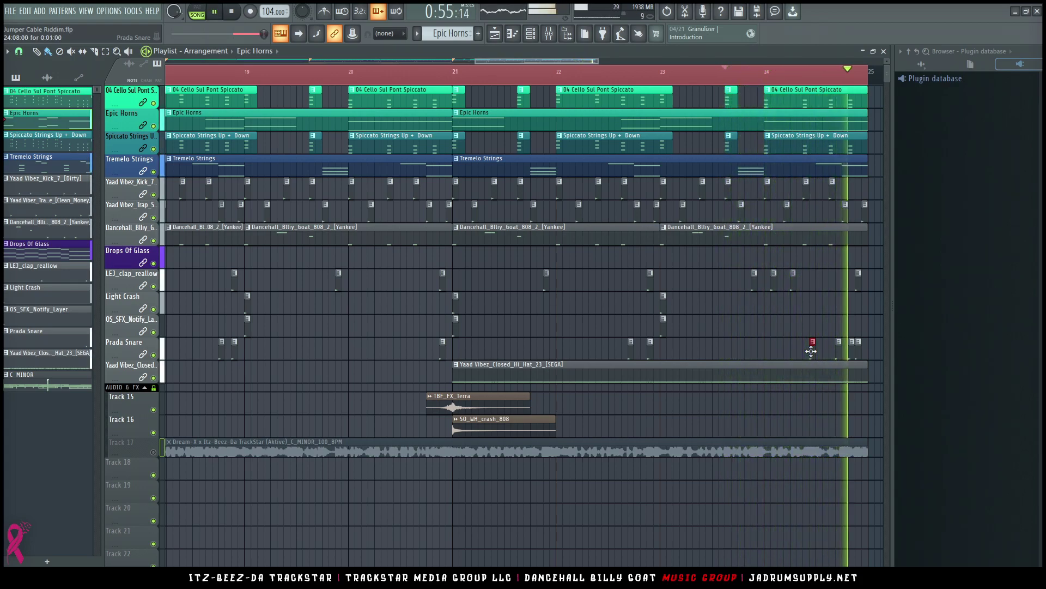
Replace the step 12 Prada Snare hit in bar 24 with one on step 10, and add another on step 16.
right_click(839, 344)
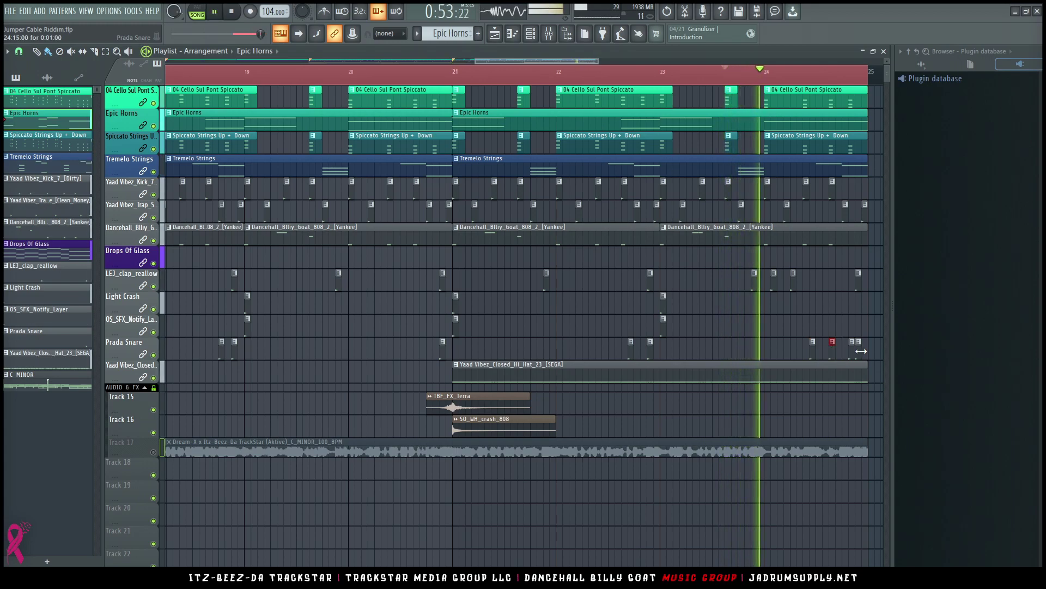
key(space)
drag(834, 348, 829, 348)
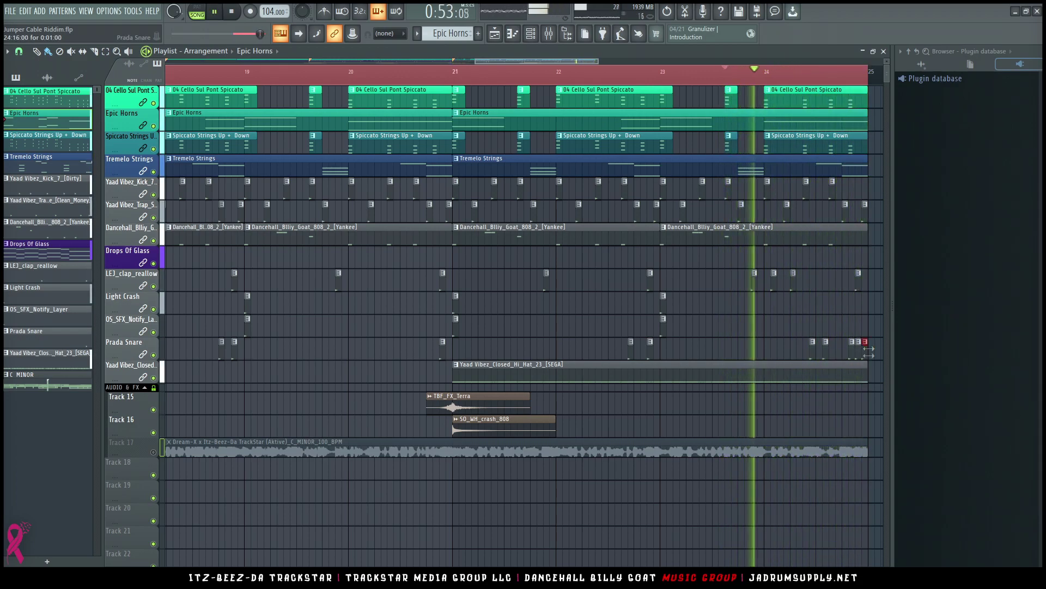
Shorten the string, horn, 808 and closed hi-hat clips ending at bar 25 by two steps, and clear the clip selection.
click(852, 376)
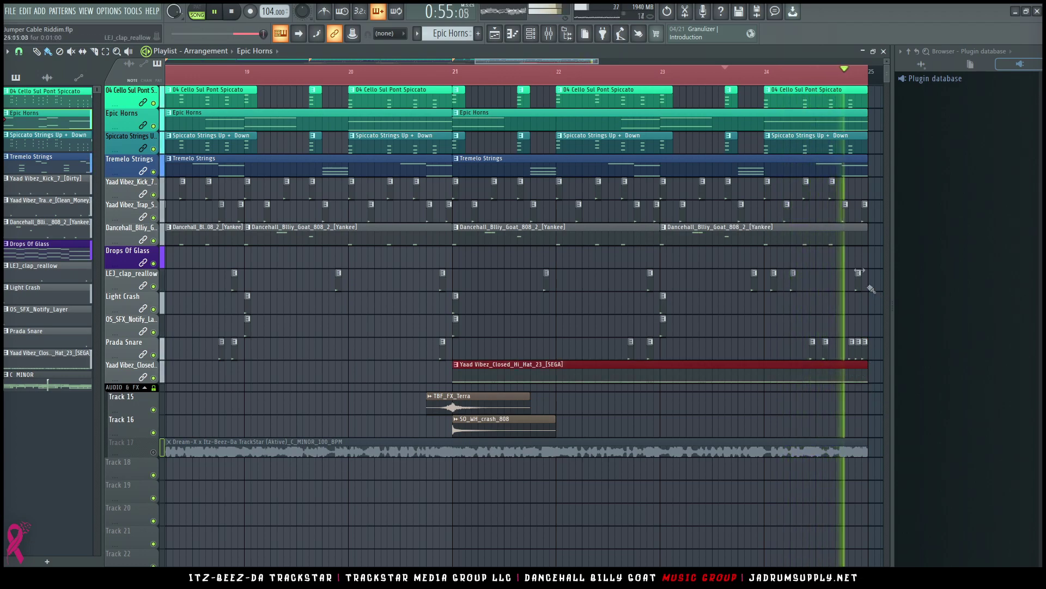
drag(865, 135, 863, 101)
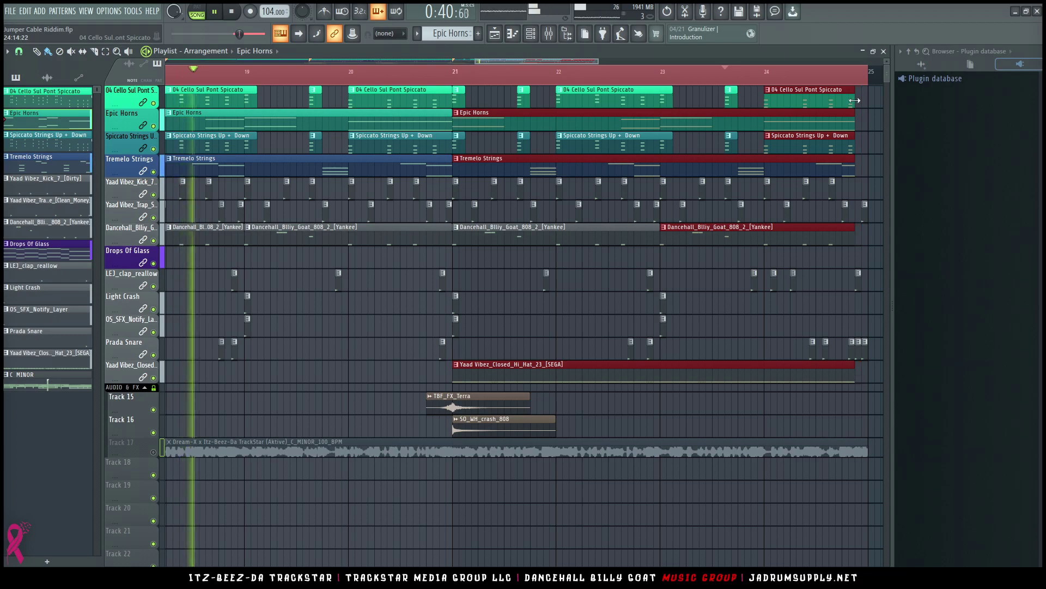
ctrl+click(871, 157)
click(843, 80)
Delete the Trap Snare hit on step 16 and the LEJ clap on step 15 of bar 24.
scroll(852, 261, up, 3)
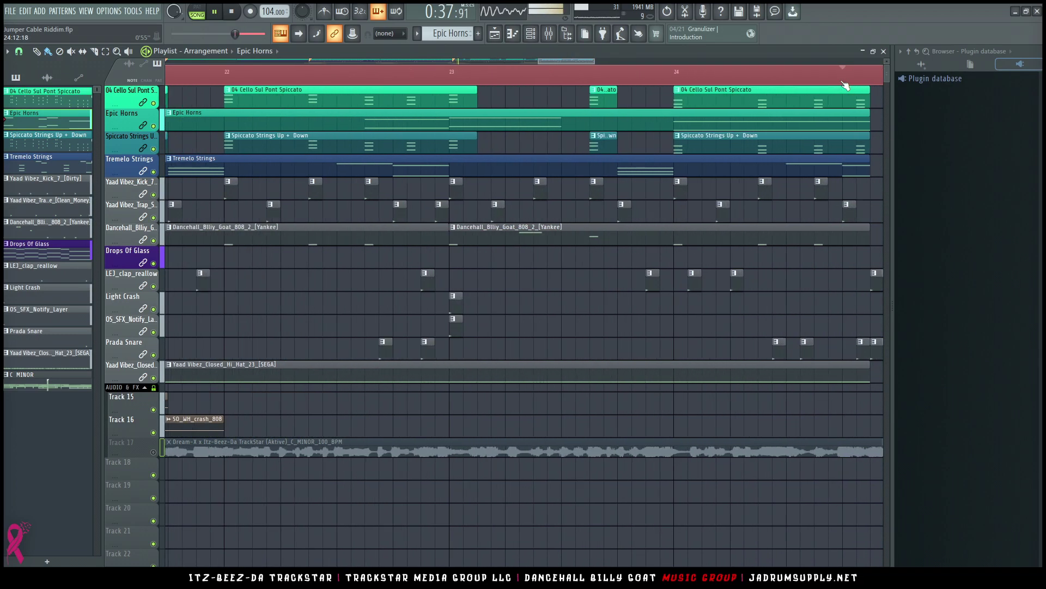
scroll(839, 293, down, 6)
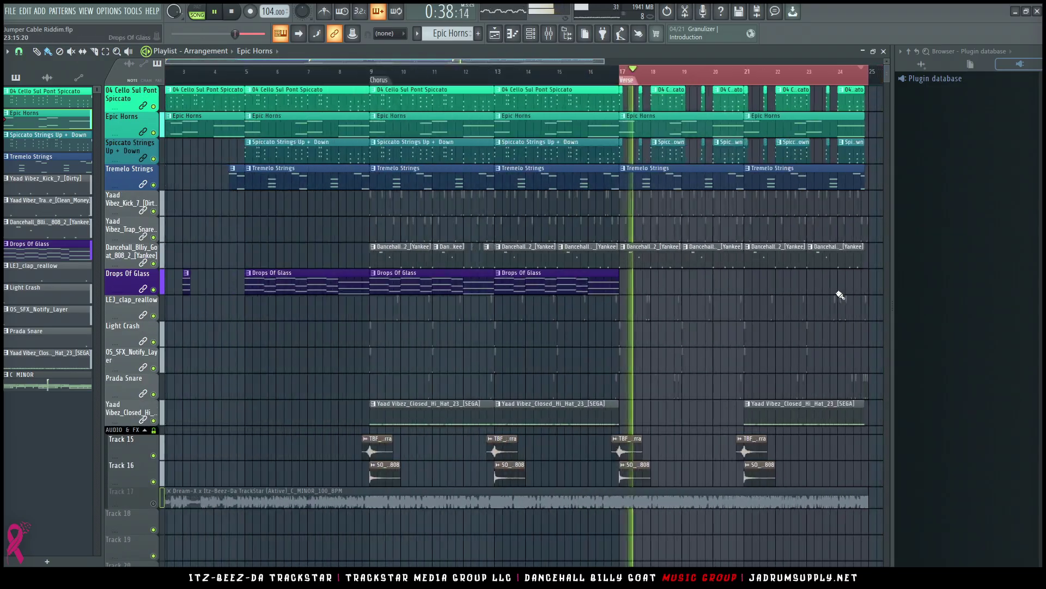
drag(836, 280, 245, 289)
scroll(284, 295, up, 4)
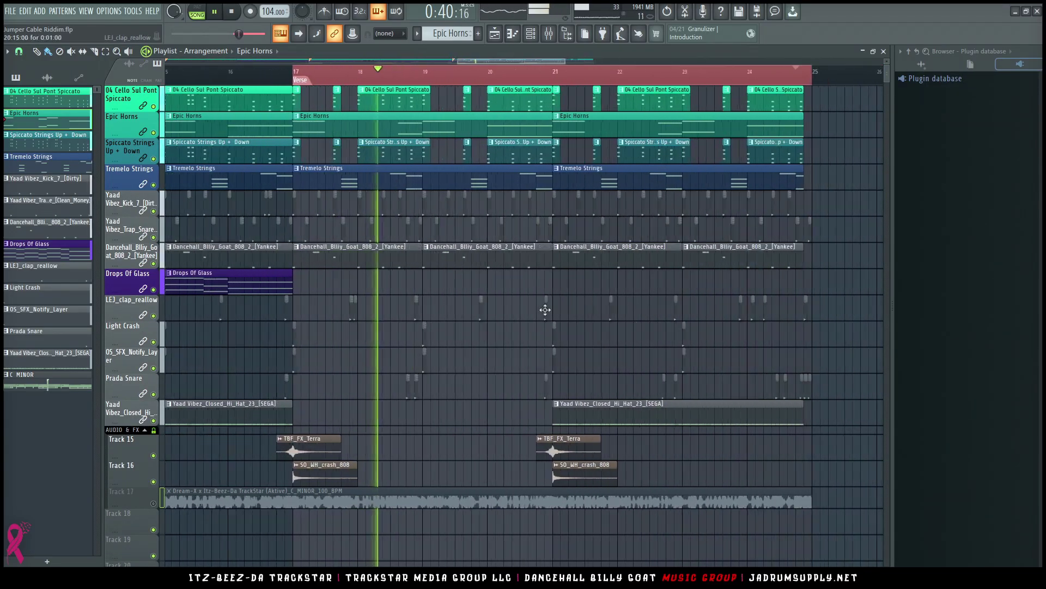
scroll(790, 281, up, 2)
mouse_move(811, 285)
mouse_down()
mouse_move(186, 243)
mouse_move(56, 253)
mouse_up()
key(space)
key(space)
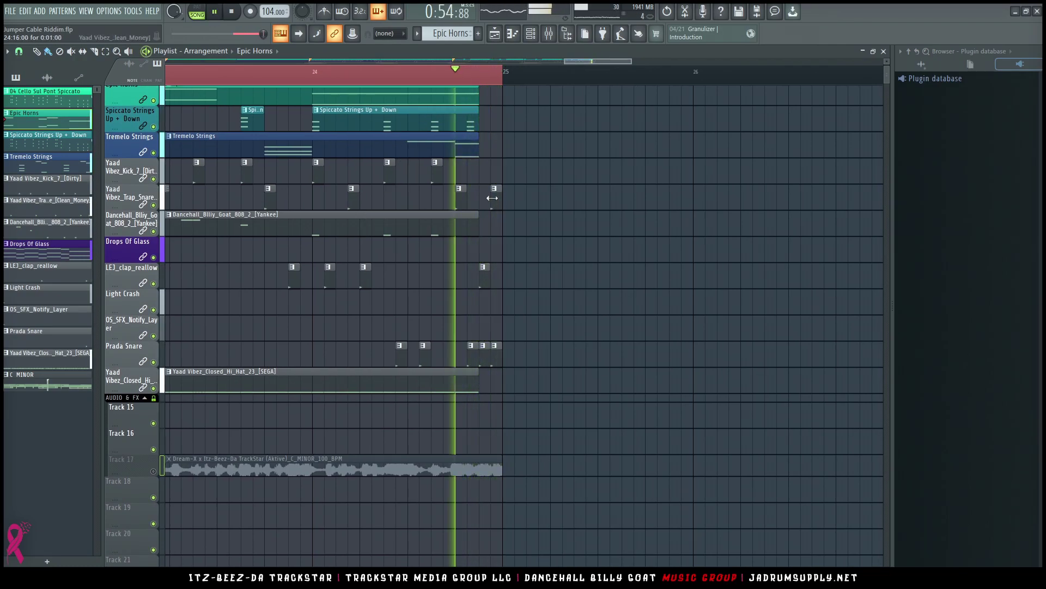
right_click(493, 197)
right_click(484, 280)
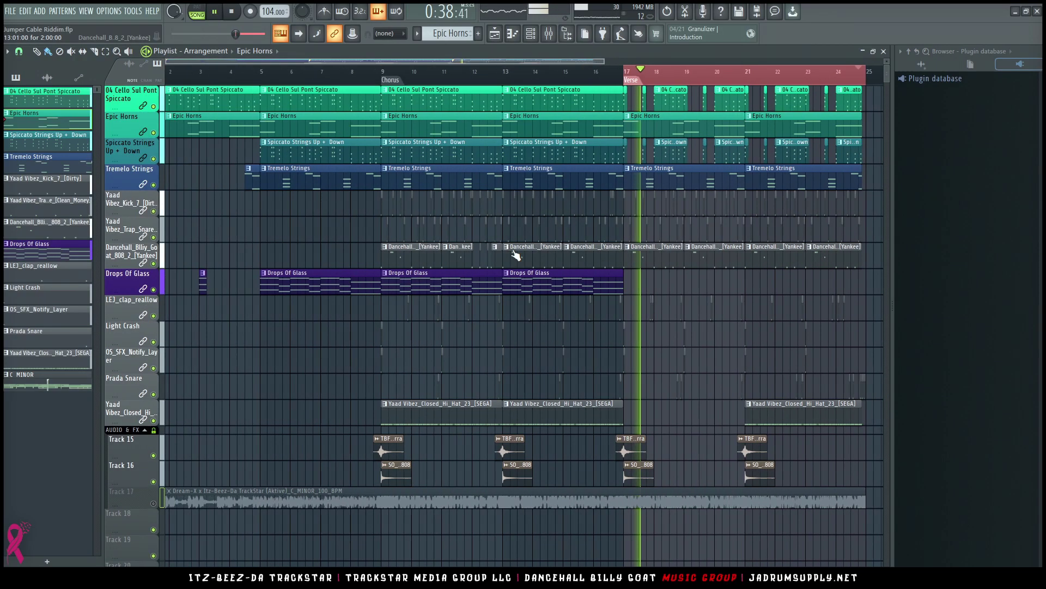
Clear the time selection over the verse and listen to the verse from bar 17.
scroll(709, 82, down, 3)
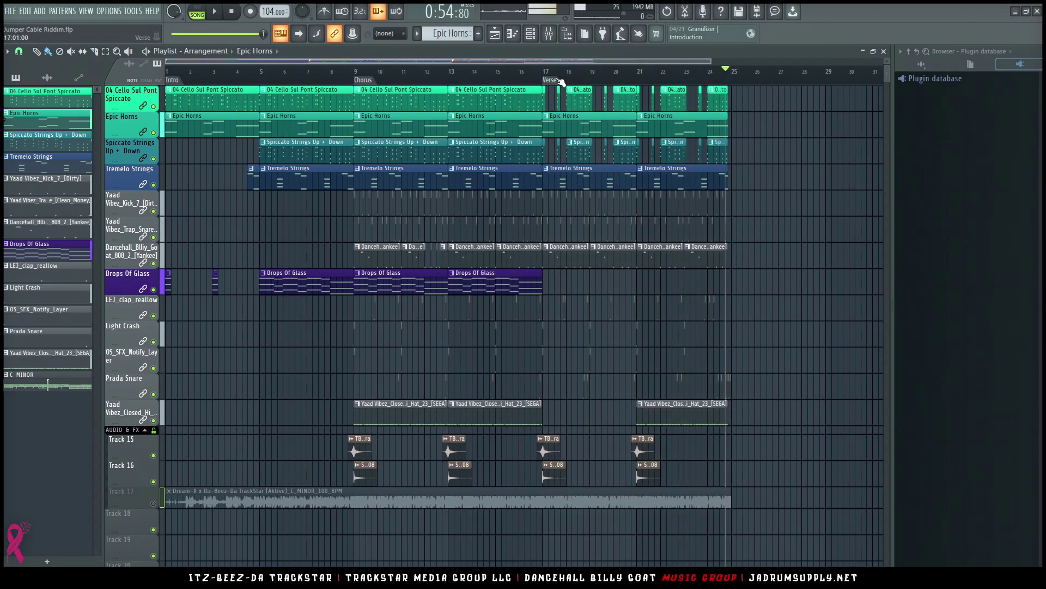
click(545, 76)
key(space)
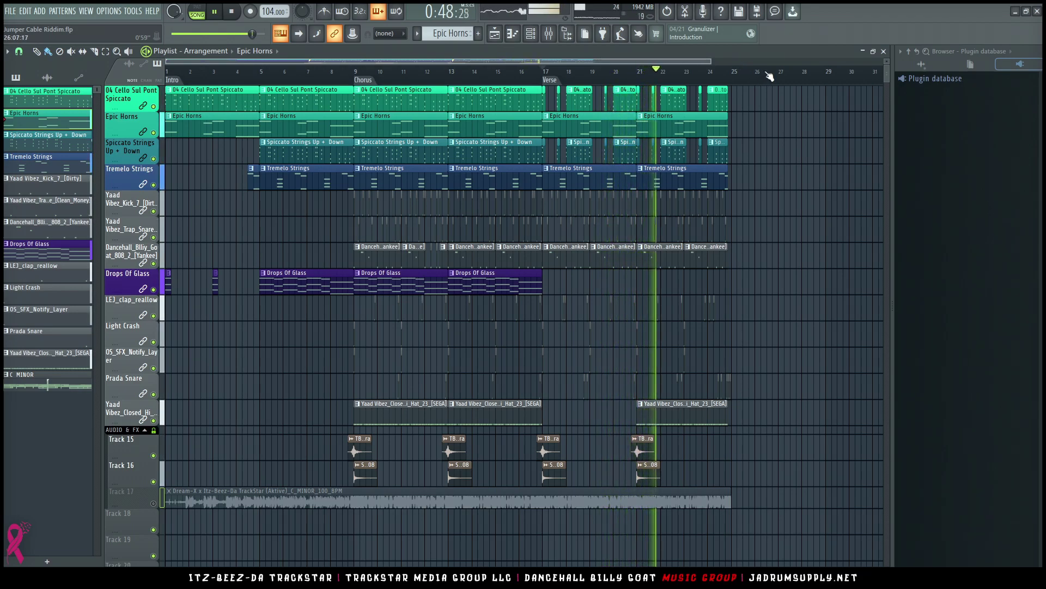
scroll(759, 77, up, 2)
scroll(759, 76, up, 3)
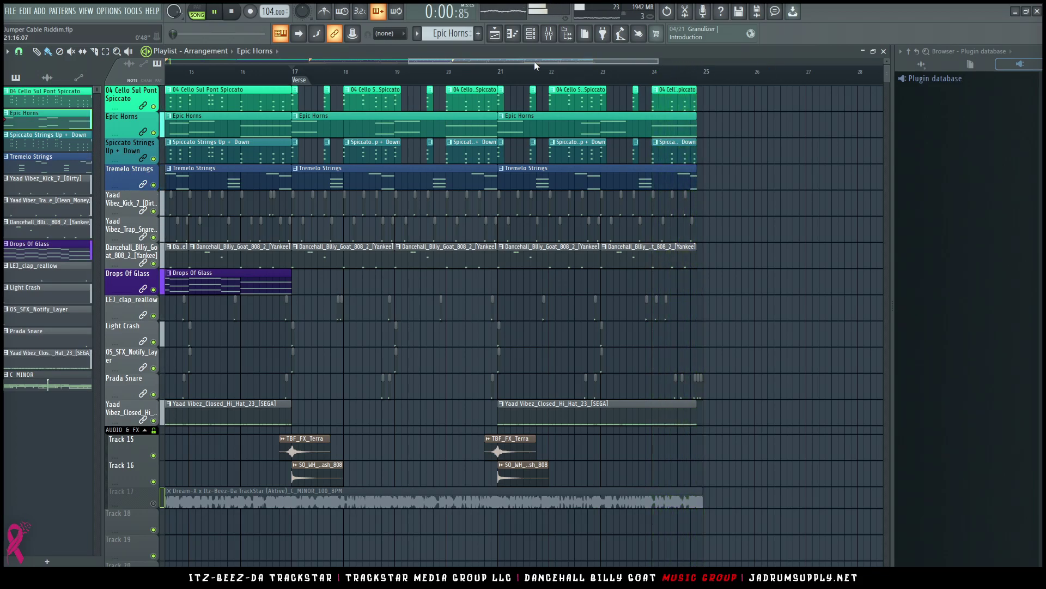
scroll(533, 69, down, 5)
key(space)
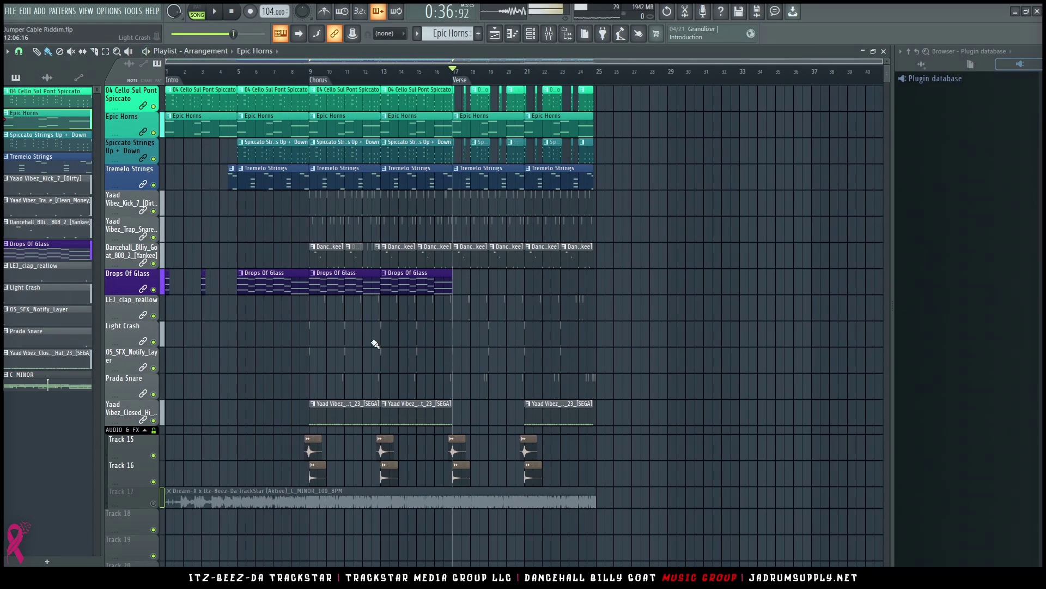
Play the whole arrangement from the start of the intro into the chorus.
scroll(887, 72, down, 3)
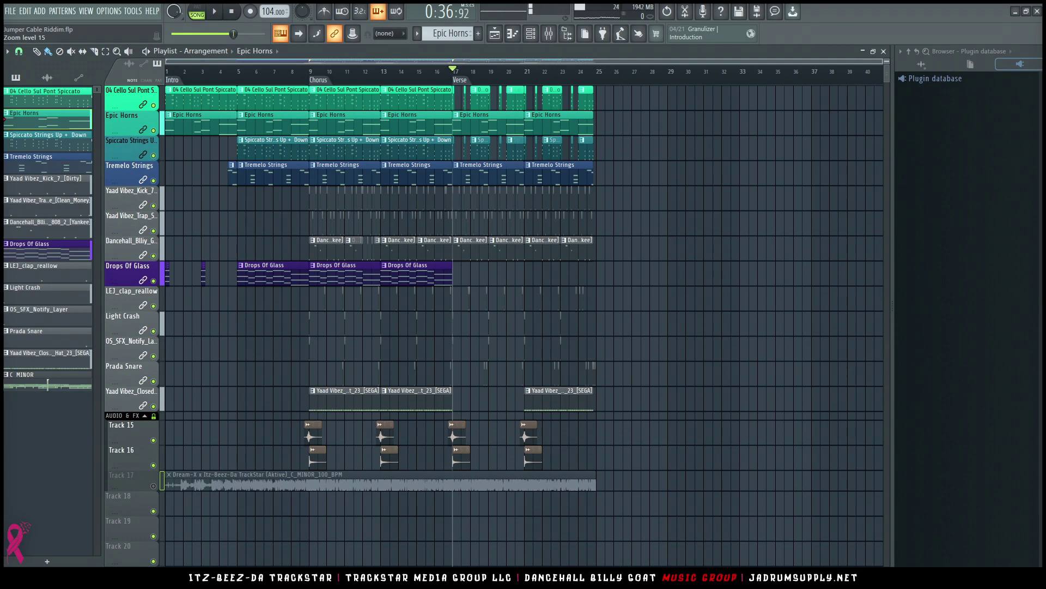
scroll(401, 94, up, 2)
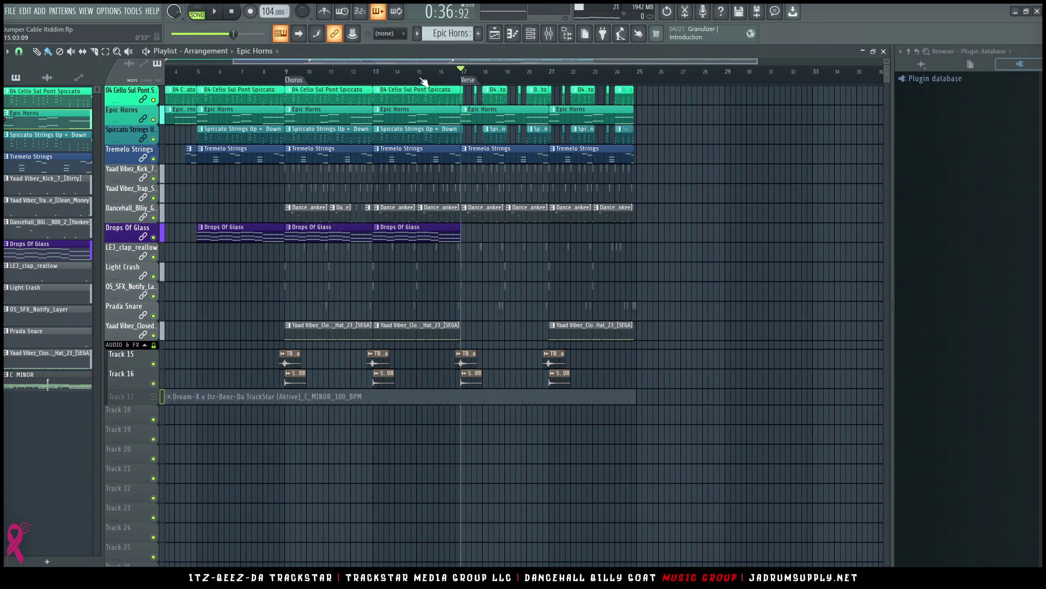
drag(262, 81, 159, 81)
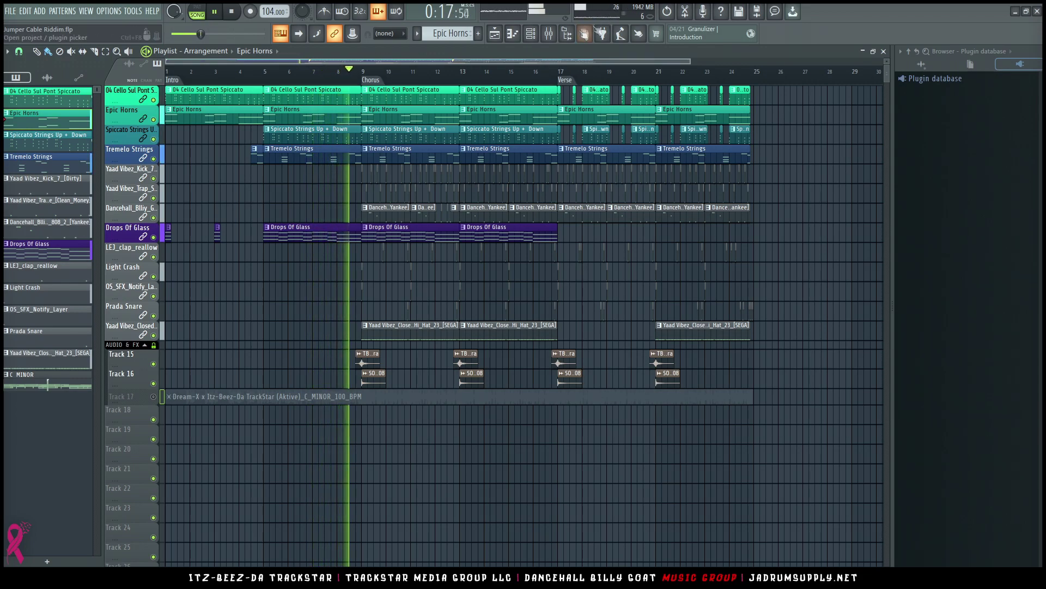
Set the output level of FabFilter Pro-L 2 on the Master mixer track to -0.3 dBTP, and close the limiter and mixer.
click(547, 36)
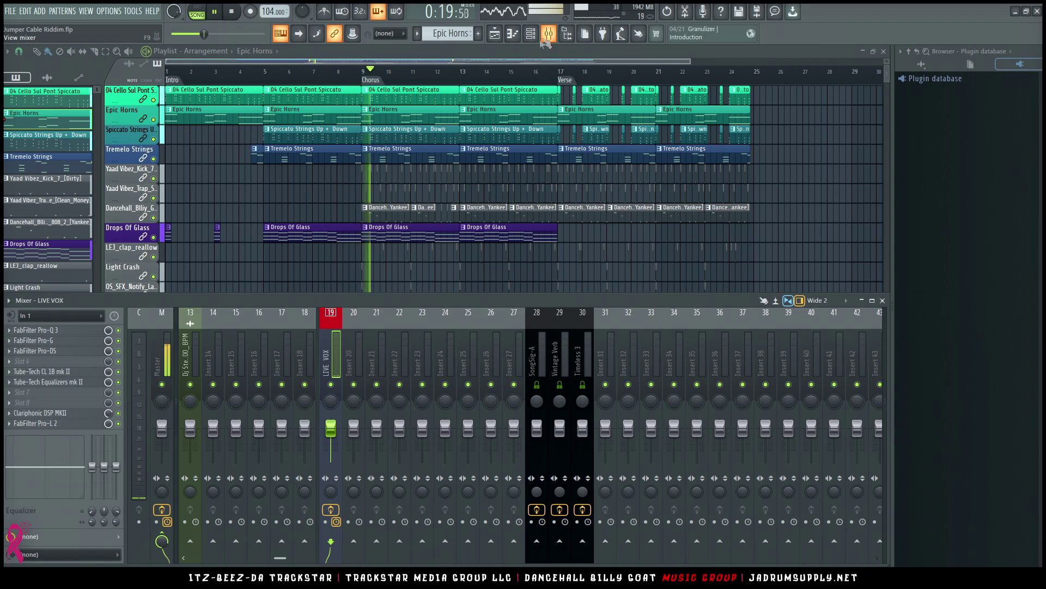
click(171, 356)
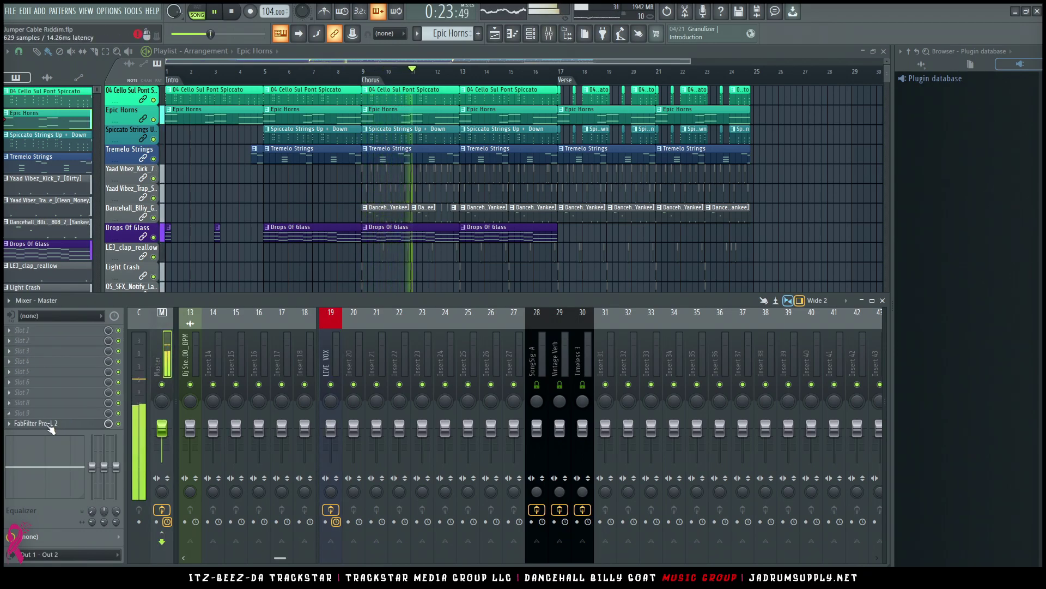
click(50, 426)
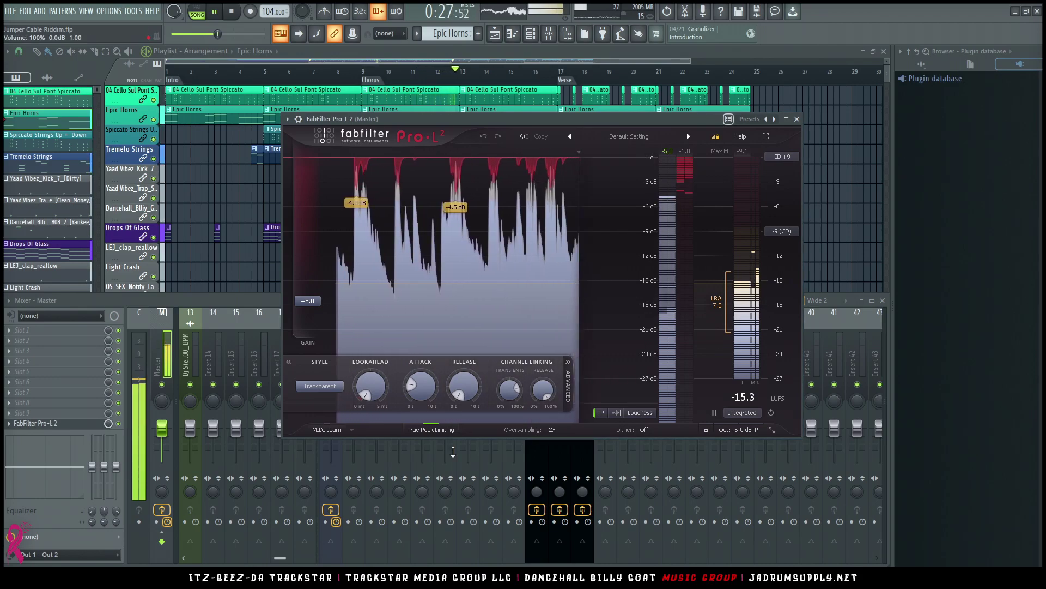
double_click(750, 430)
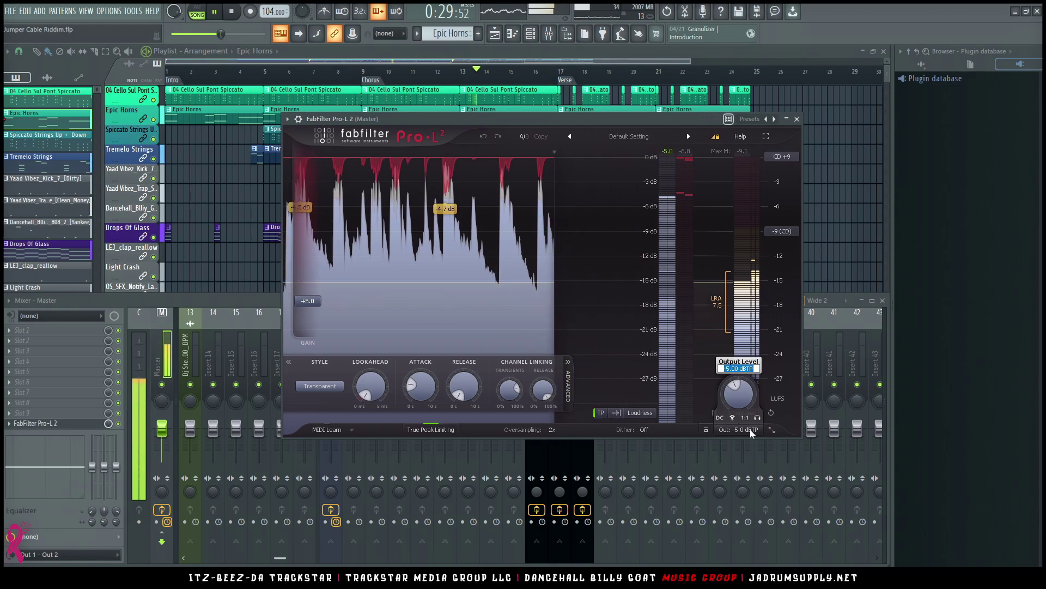
text(-0.3)
key(Return)
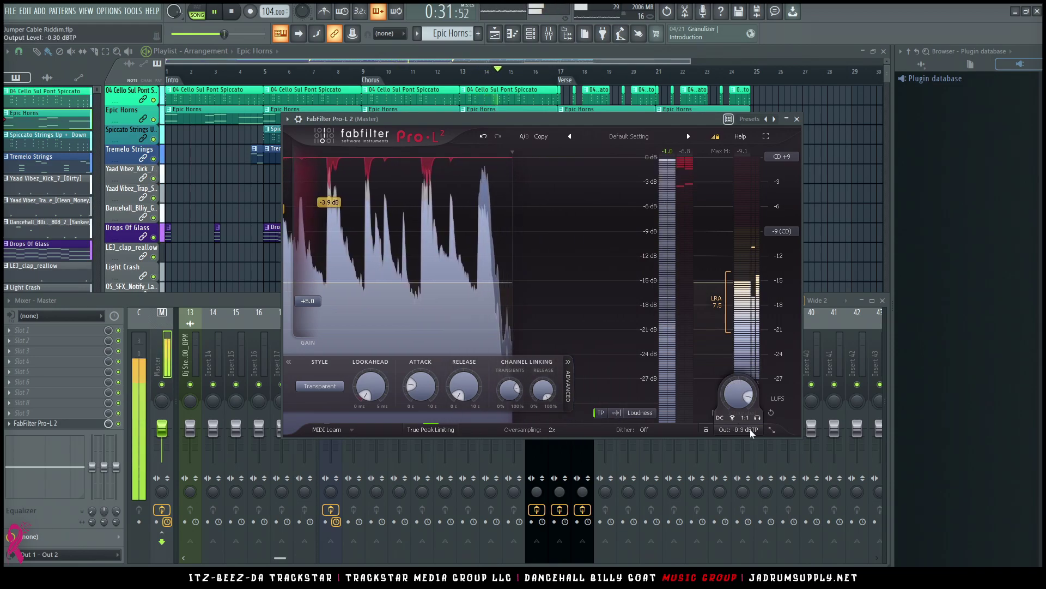
click(797, 118)
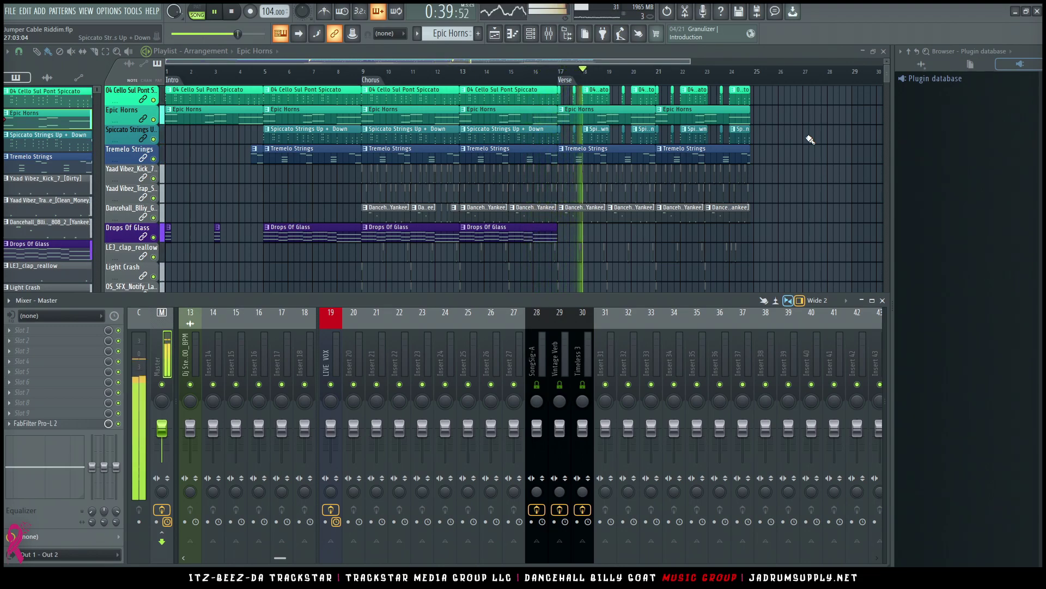
key(F9)
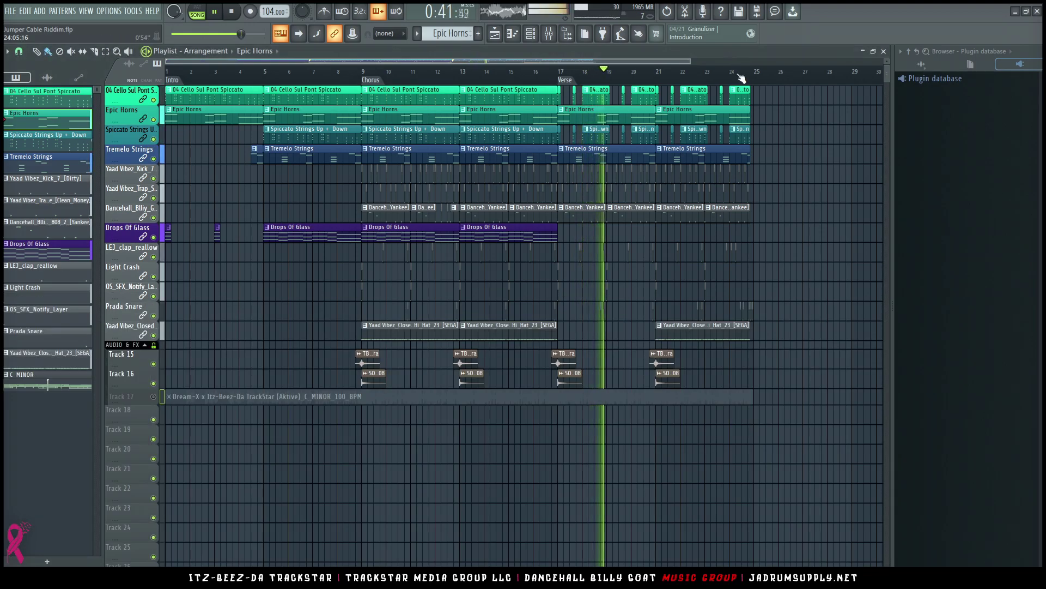
Listen to the rest of the verse through bar 24 and stop playback.
scroll(744, 78, down, 2)
scroll(744, 78, down, 2)
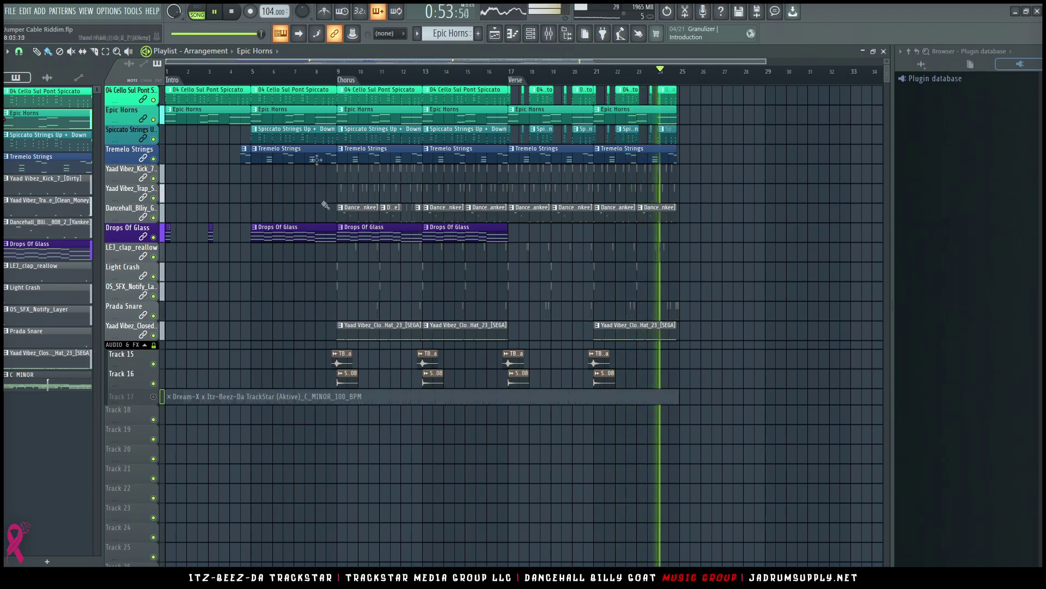
right_click(342, 83)
click(381, 142)
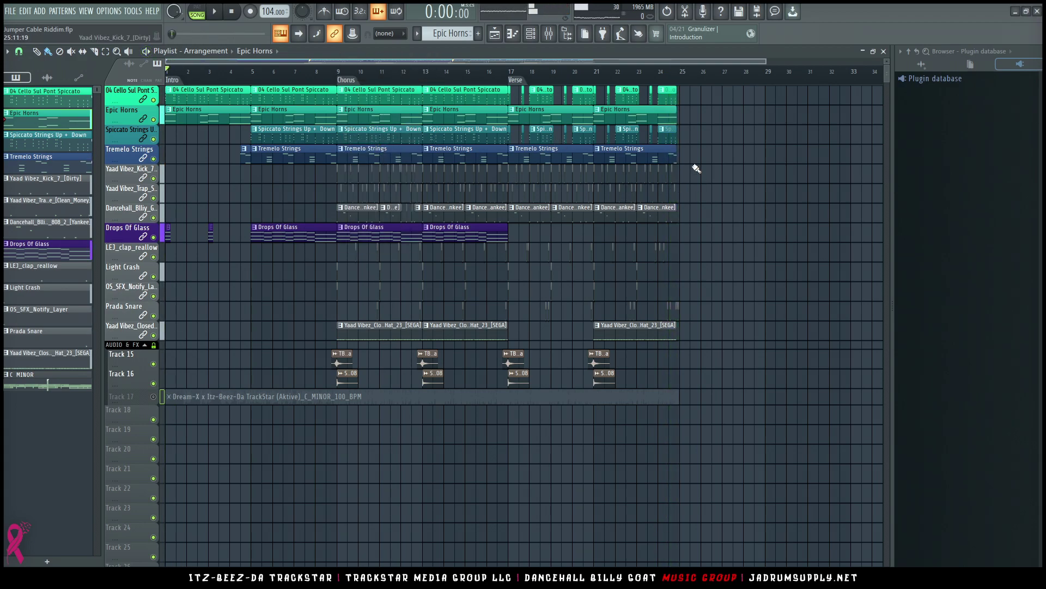
Copy the chorus section to bar 25 and mark the copy as Chorus on the timeline.
click(351, 81)
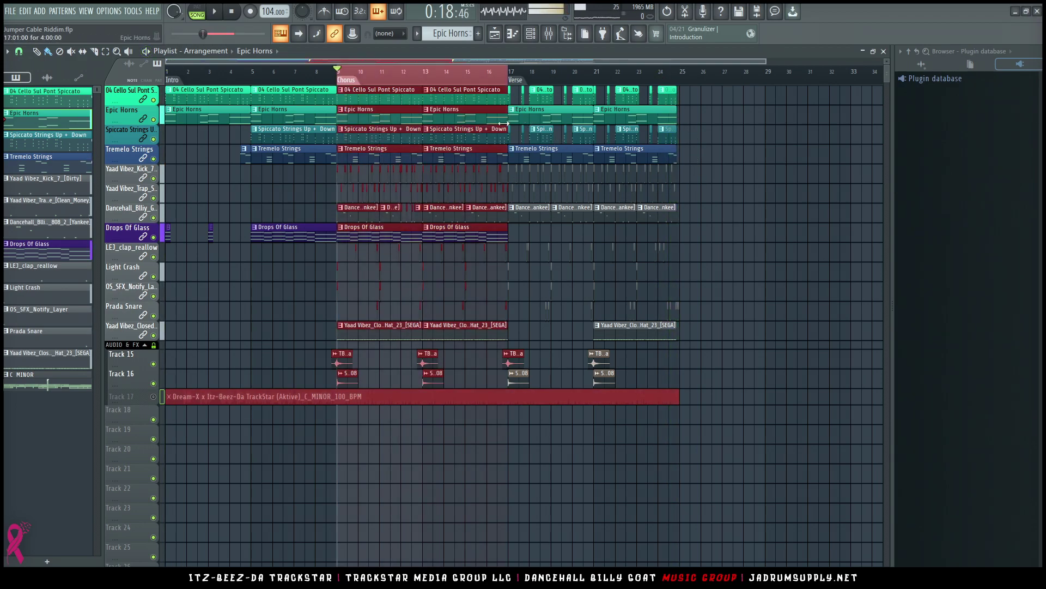
drag(381, 103, 728, 99)
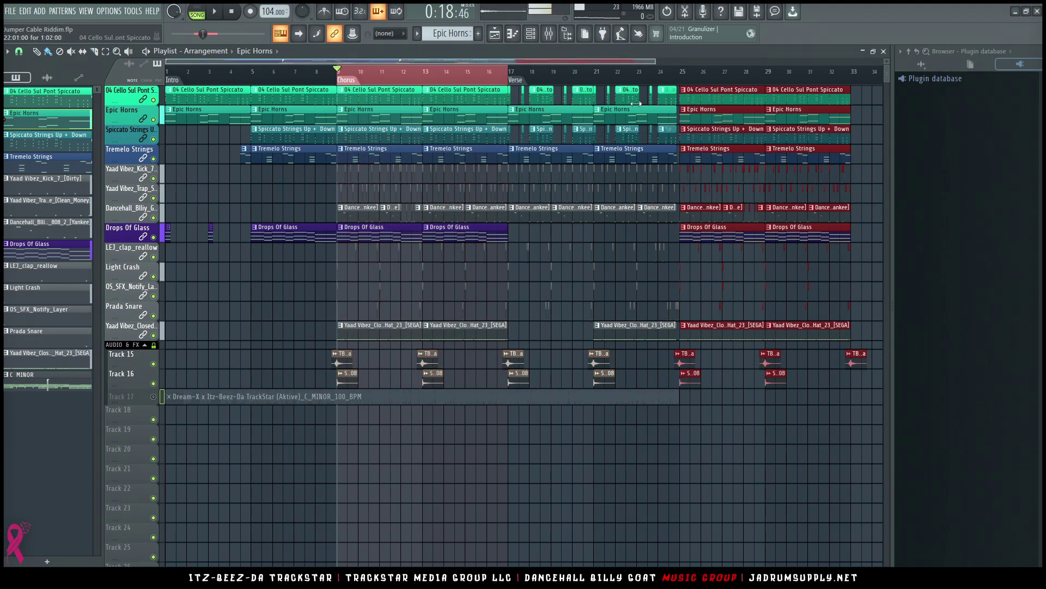
click(523, 87)
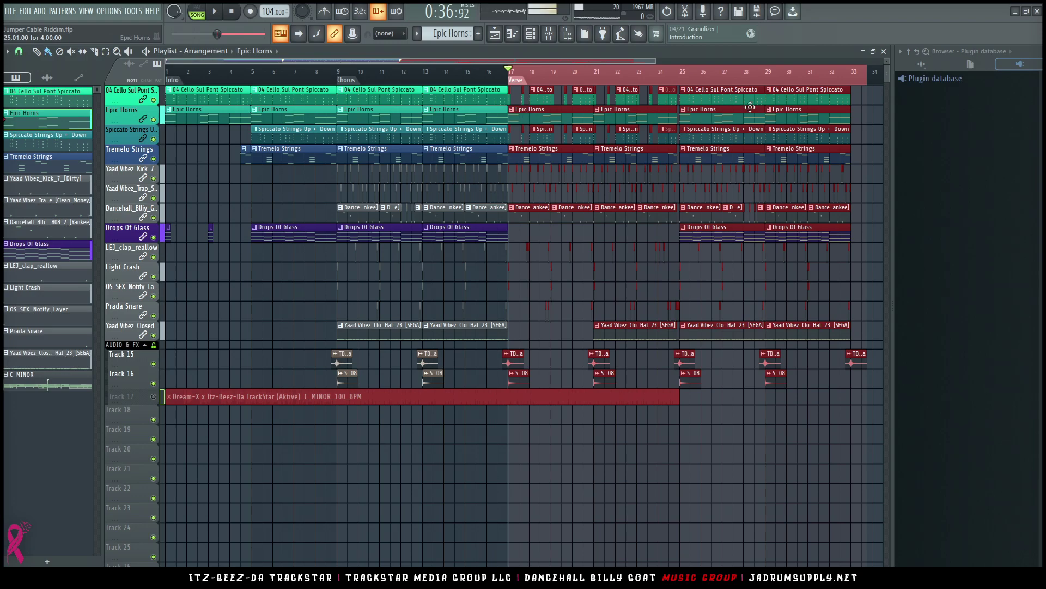
key(ctrl+d)
key(ctrl+d)
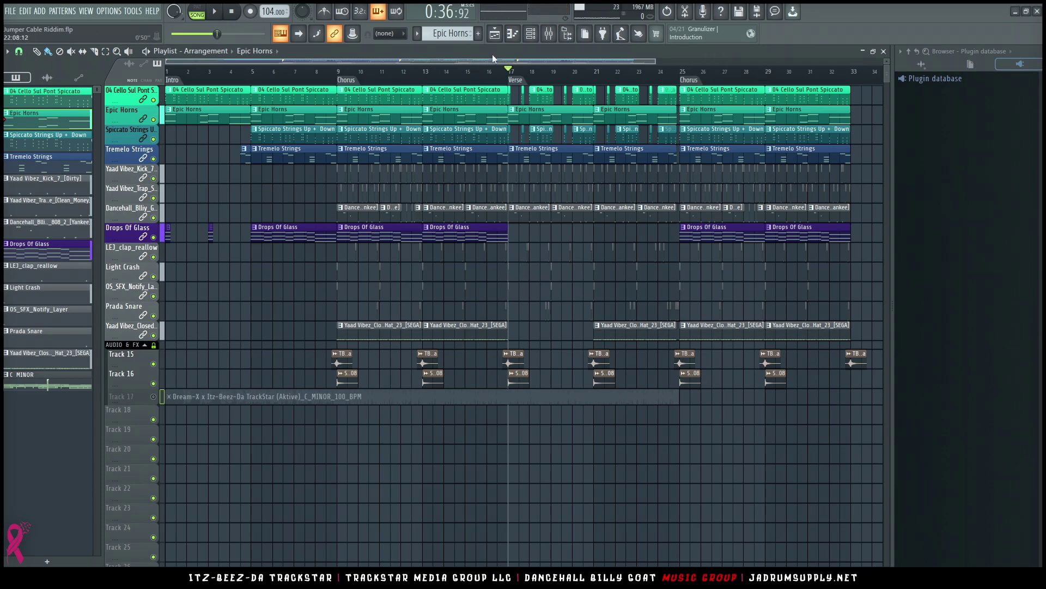
Copy the verse section to bar 33 and delete the duplicated reference audio clip on Track 17.
click(516, 79)
mouse_move(531, 116)
mouse_down()
mouse_move(913, 112)
mouse_move(636, 111)
mouse_up()
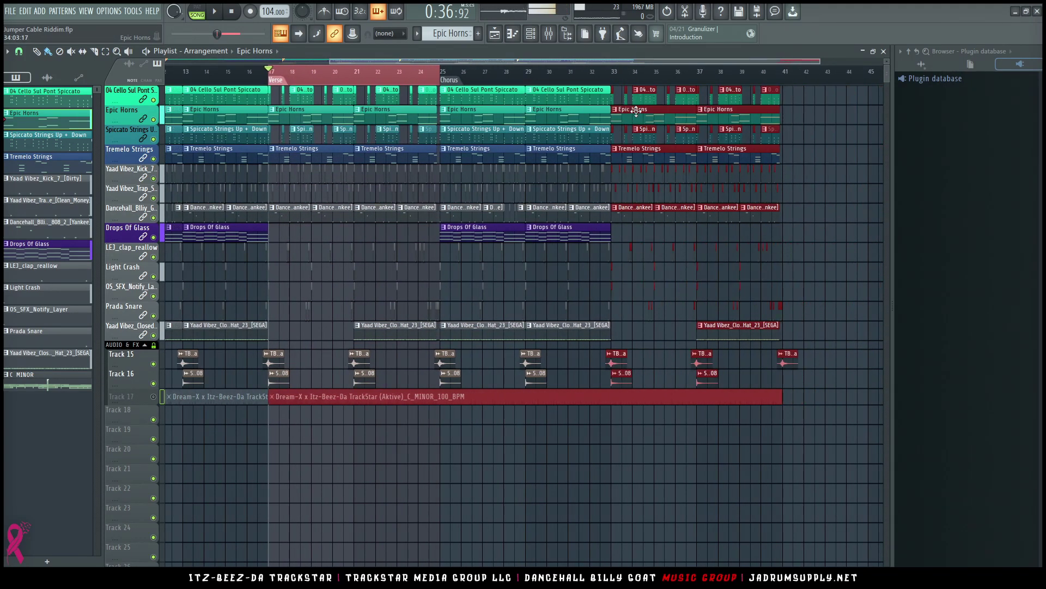
right_click(558, 402)
Extend the reference audio clip on Track 17 to bar 41, unmute the track and clear the time selection.
drag(439, 396, 710, 404)
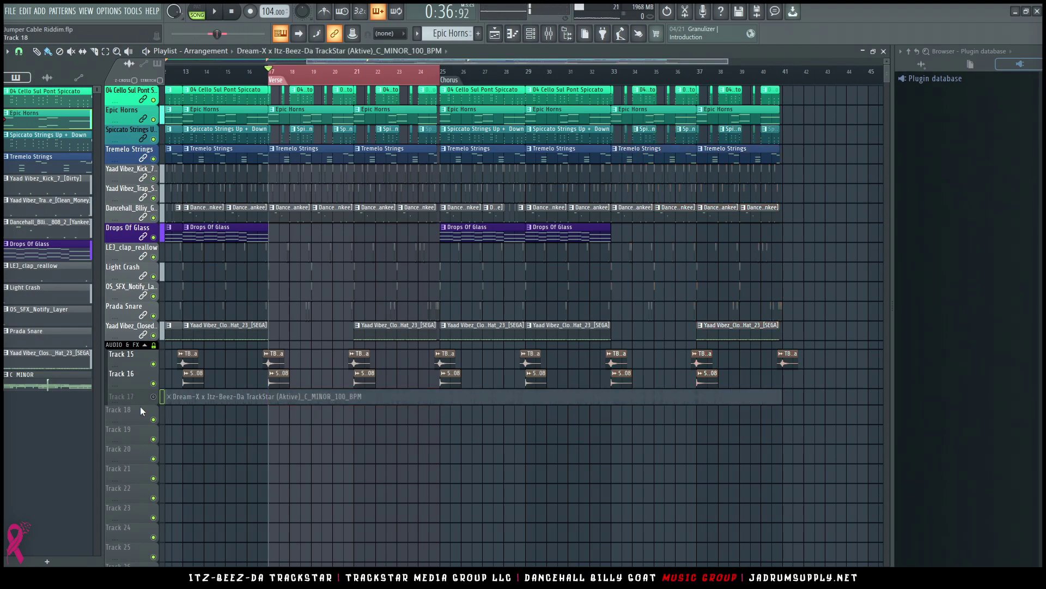
click(156, 398)
key(ctrl+d)
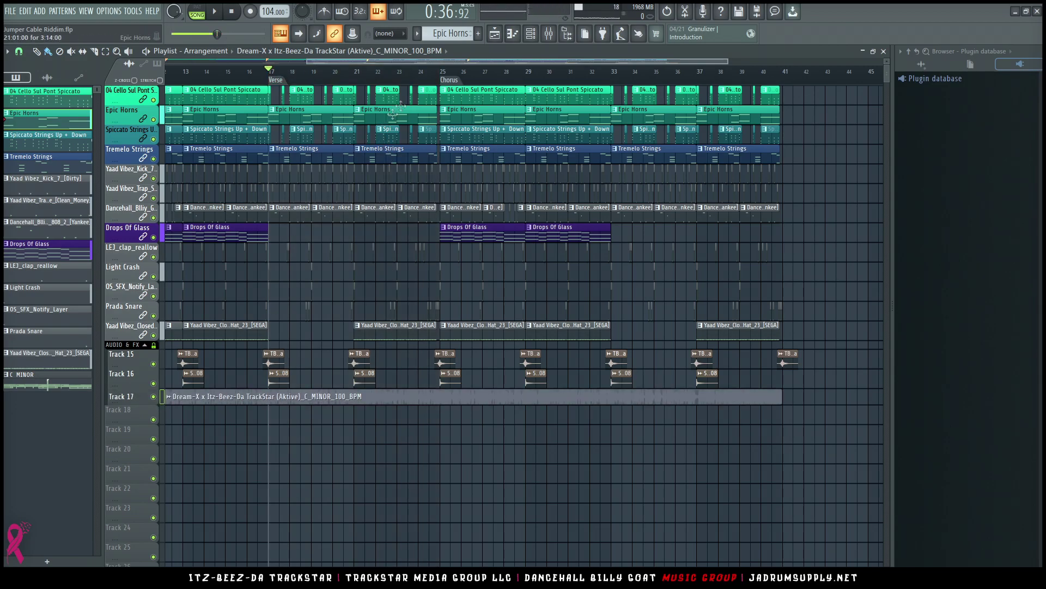
Play the second chorus from bar 25 and add a Yaad Vibez_Kick_7 hit at step 10 of bar 26.
scroll(537, 76, up, 3)
scroll(408, 277, up, 3)
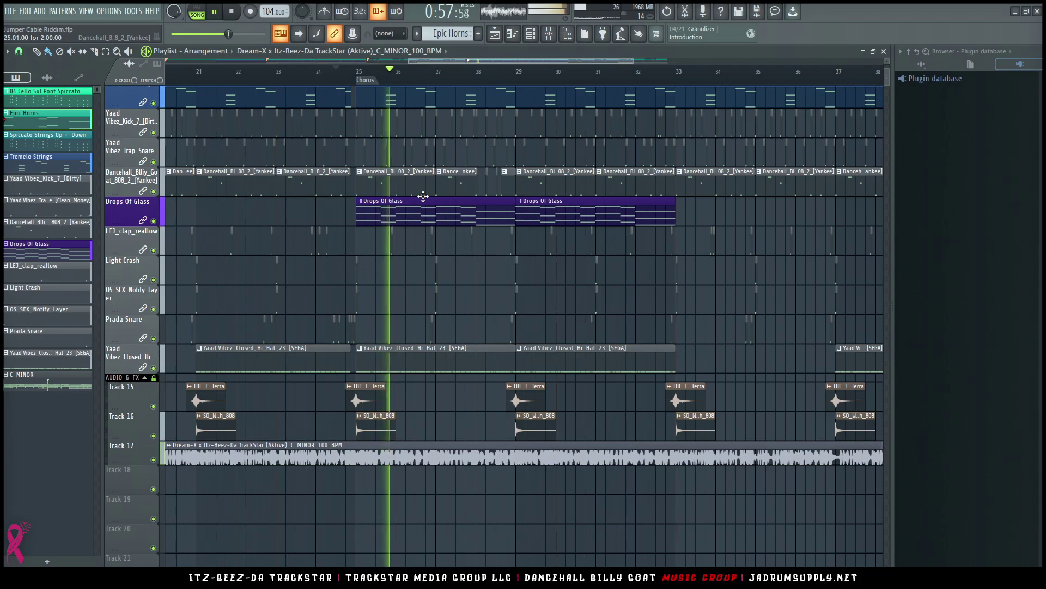
scroll(381, 79, up, 5)
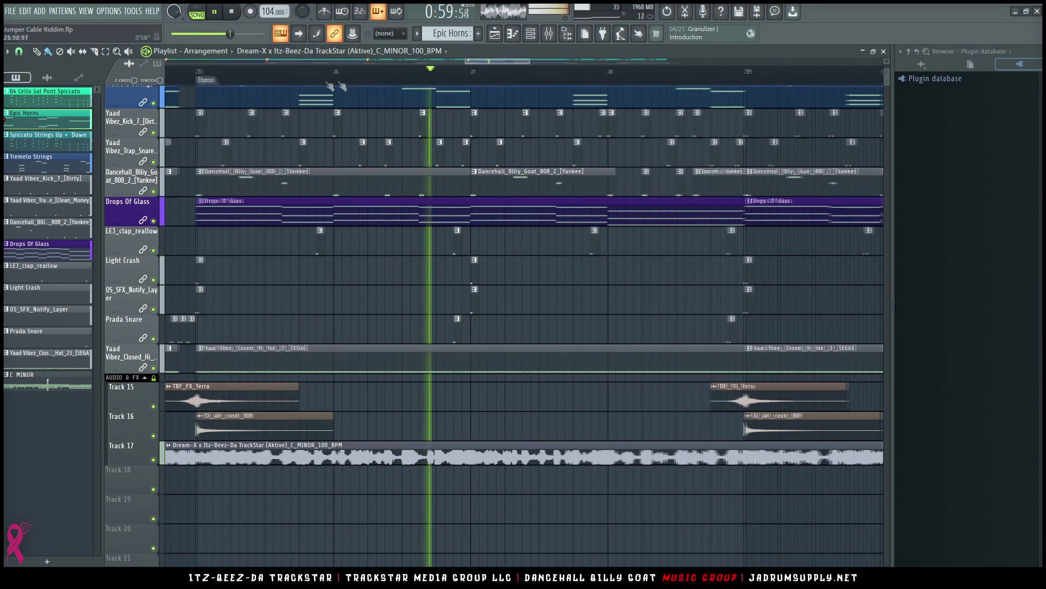
click(201, 81)
scroll(305, 93, up, 3)
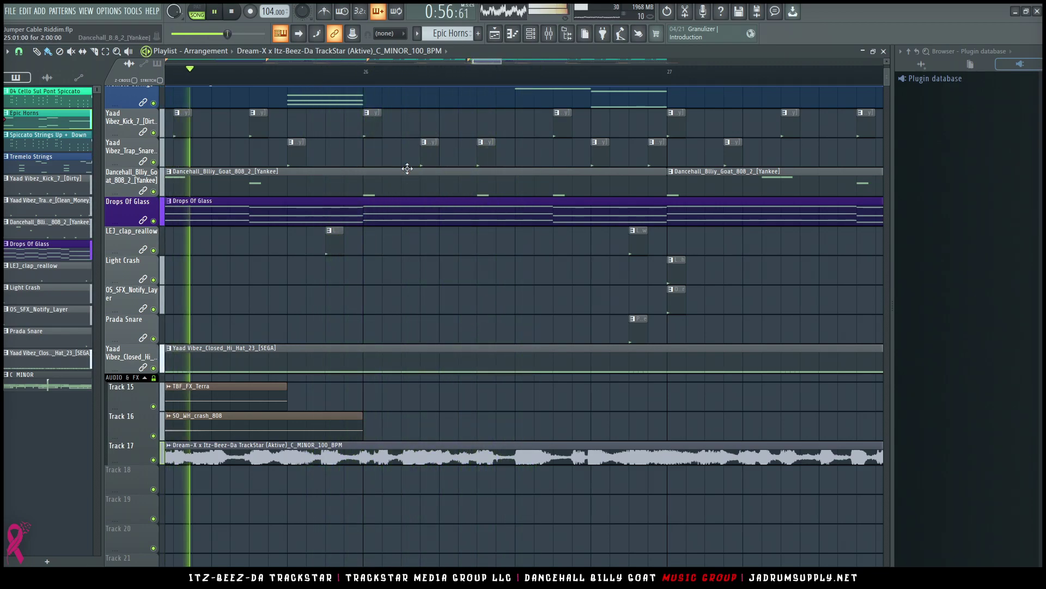
click(367, 117)
click(539, 121)
click(580, 132)
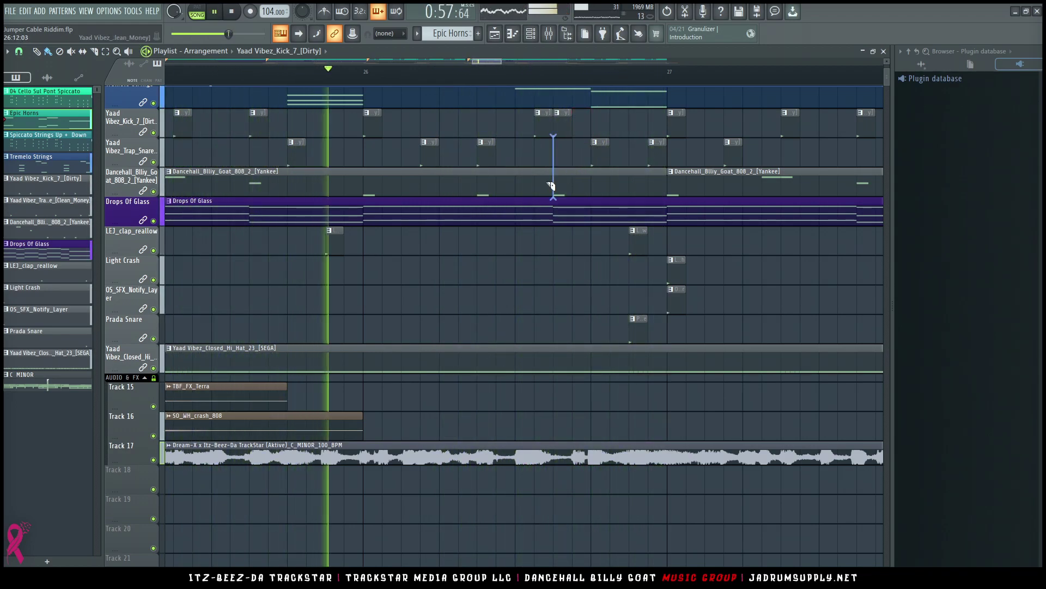
Cut the Dancehall 808 clip in bar 26 to a short hit at step 11 and copy the kick and 808 hits to step 14.
click(573, 175)
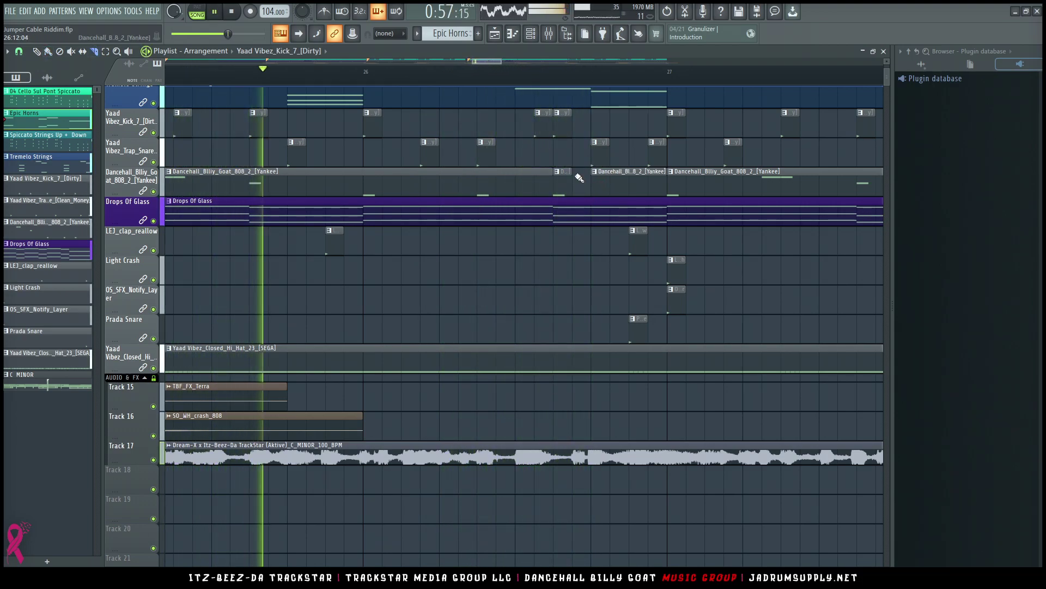
right_click(611, 189)
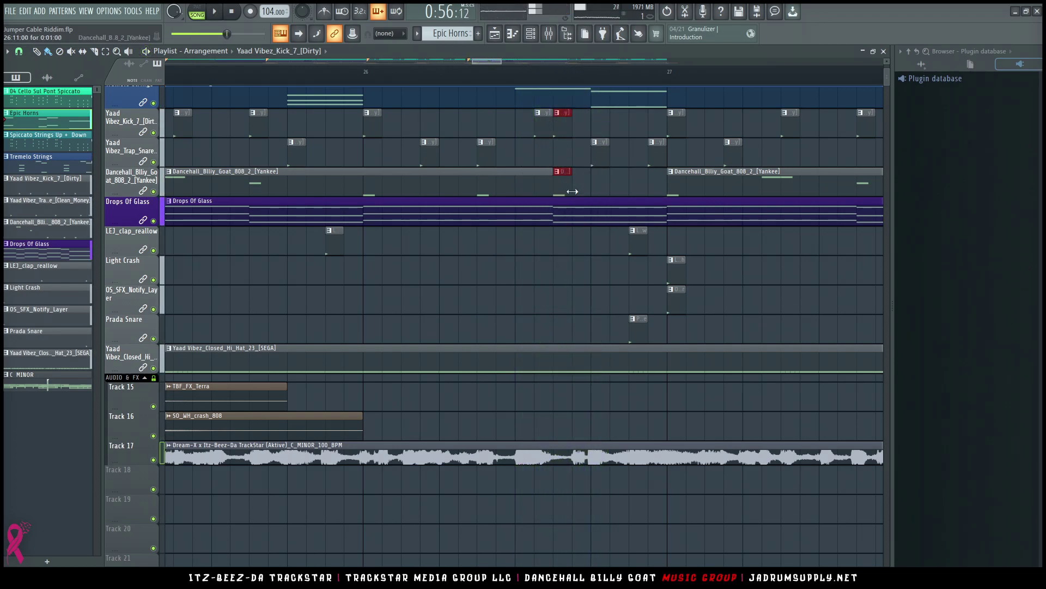
key(space)
key(space)
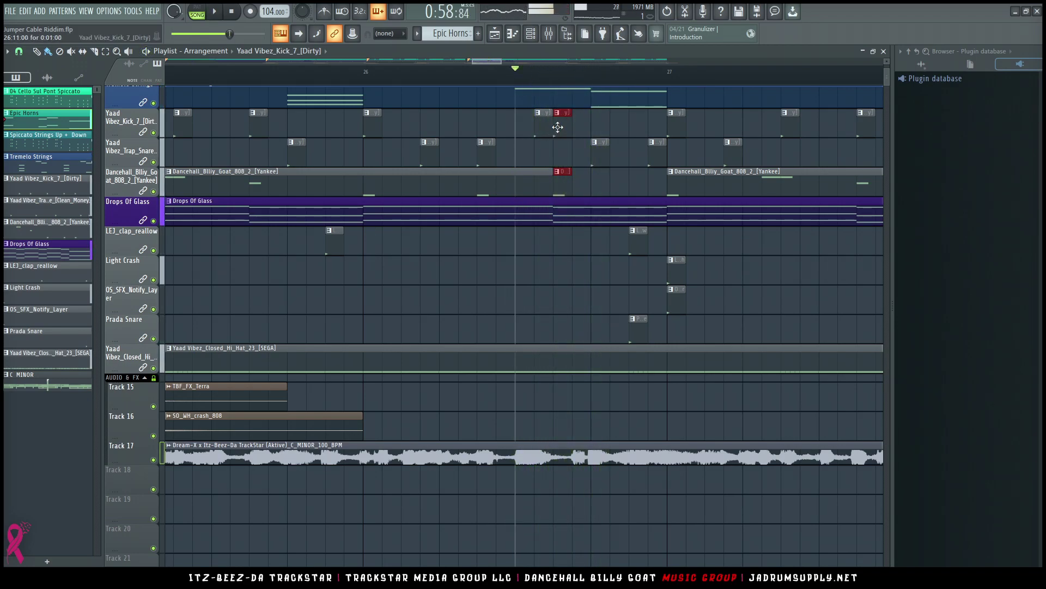
key(space)
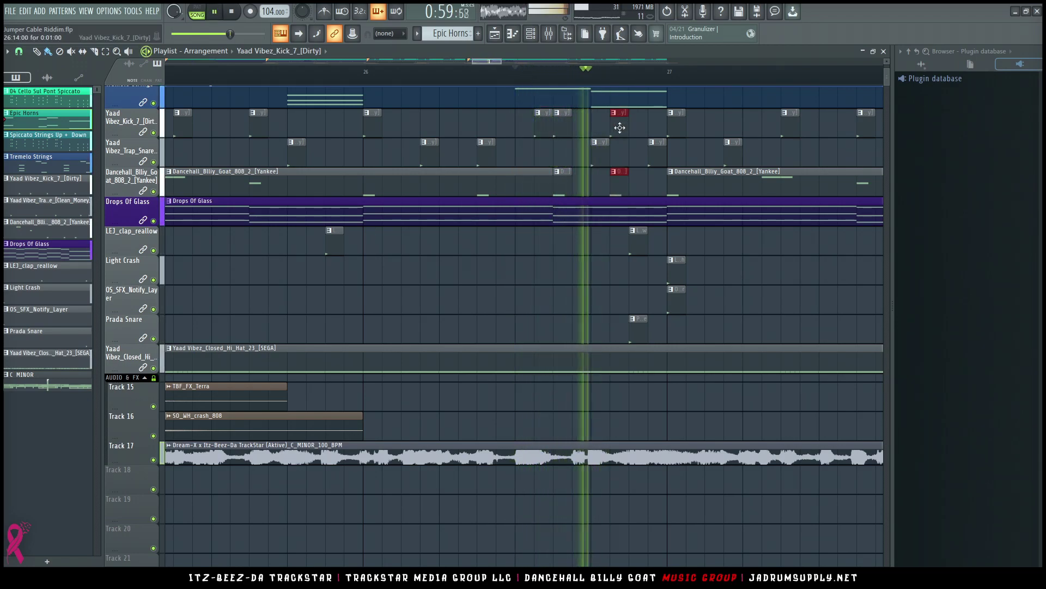
Add kick and Dancehall 808 hits at steps 15 and 16 of bar 28, just before bar 29.
scroll(625, 81, down, 4)
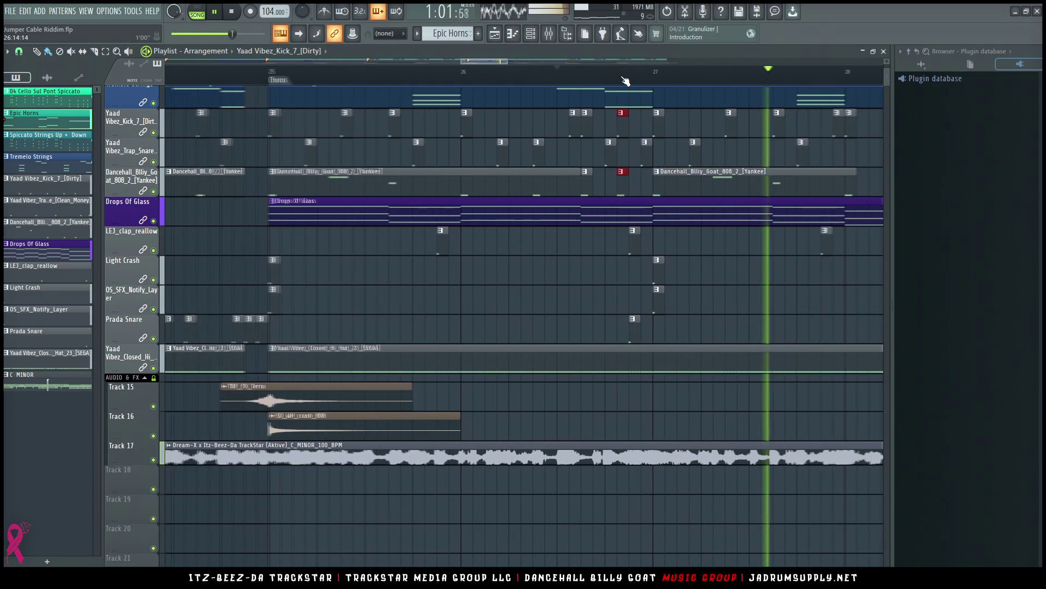
drag(505, 62, 541, 65)
key(space)
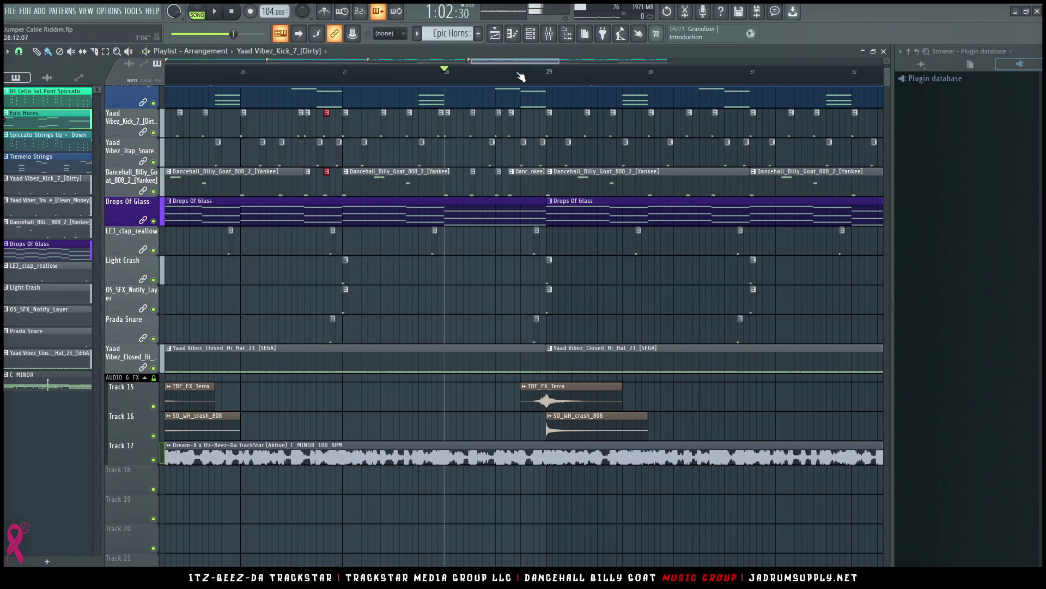
scroll(521, 77, up, 5)
key(space)
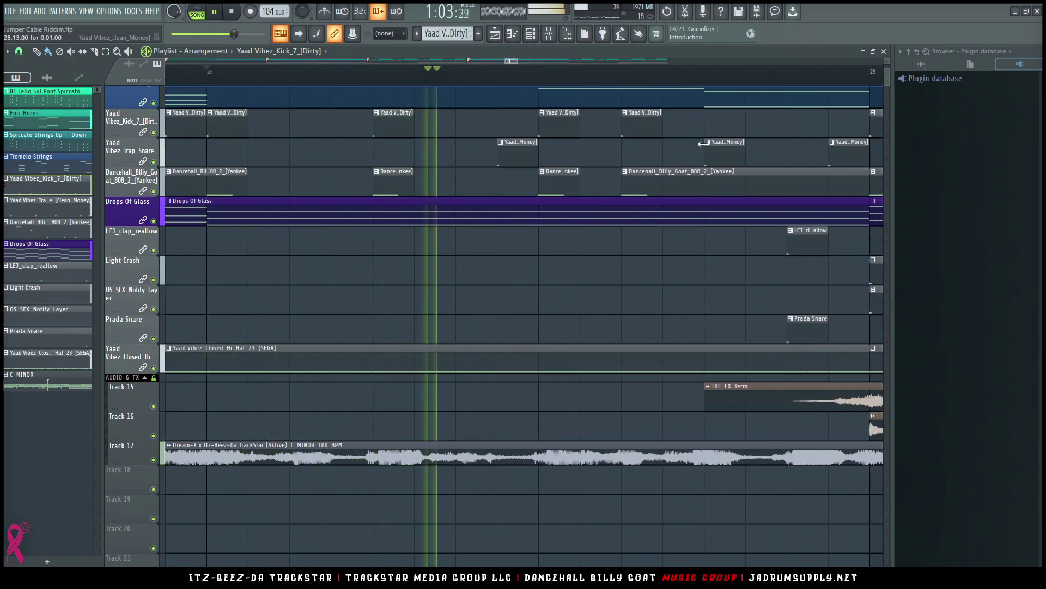
key(space)
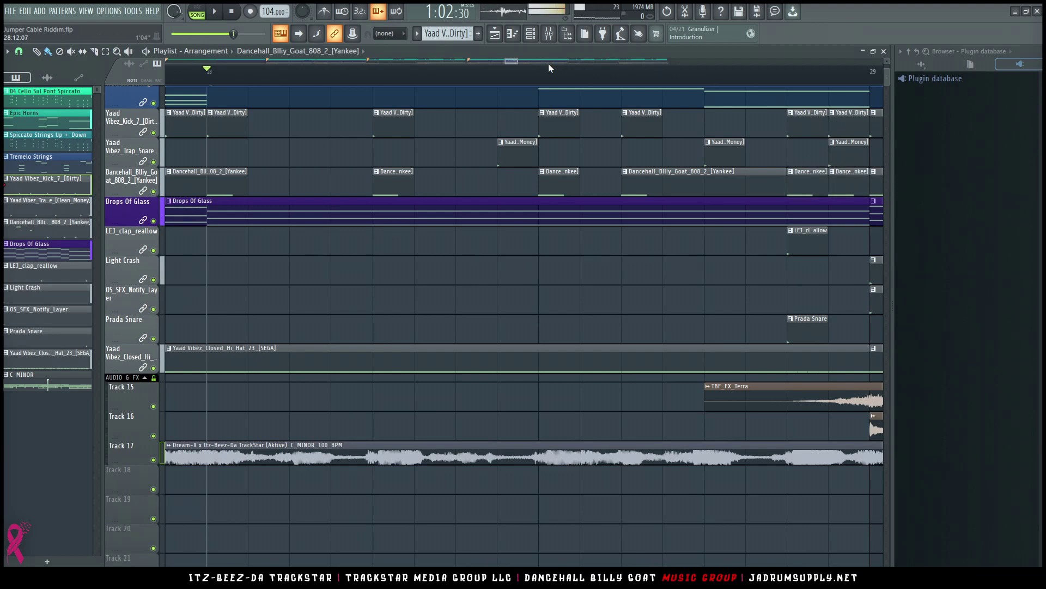
Listen to the second chorus from bar 28 and add a Prada Snare hit at the start of bar 32.
key(space)
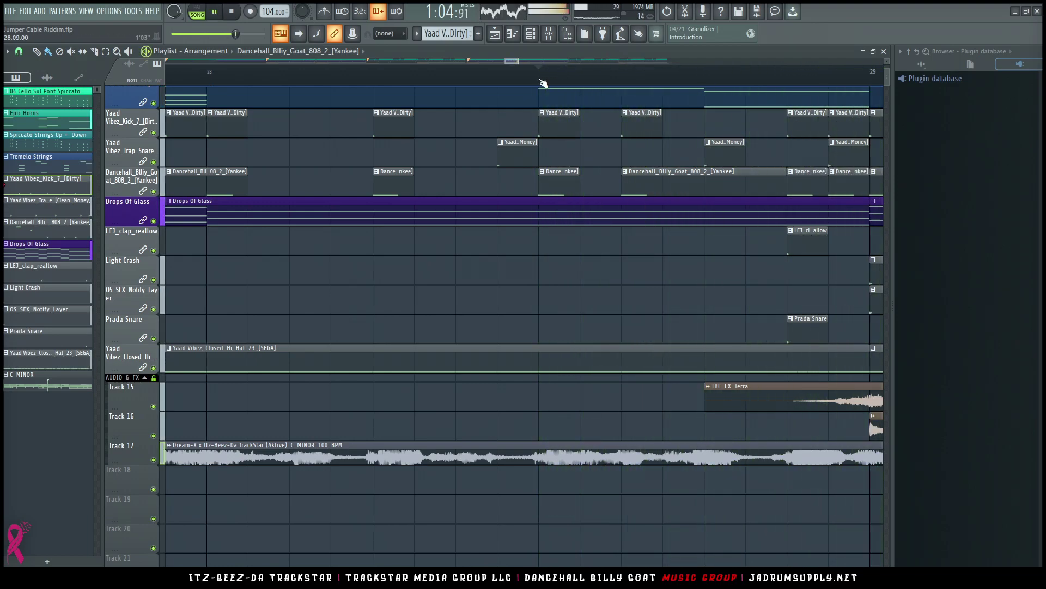
click(234, 79)
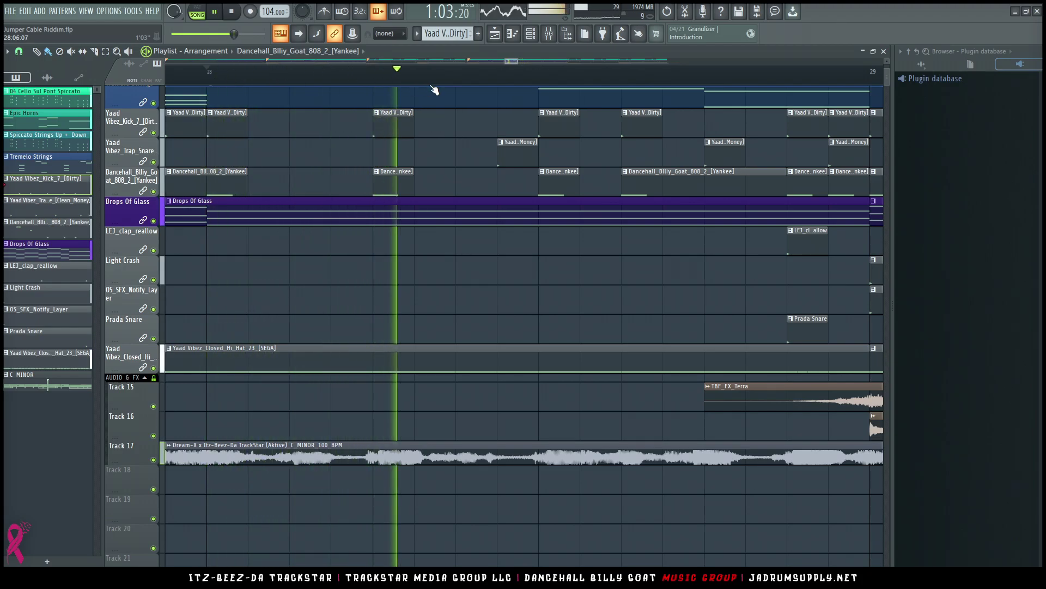
scroll(504, 74, down, 2)
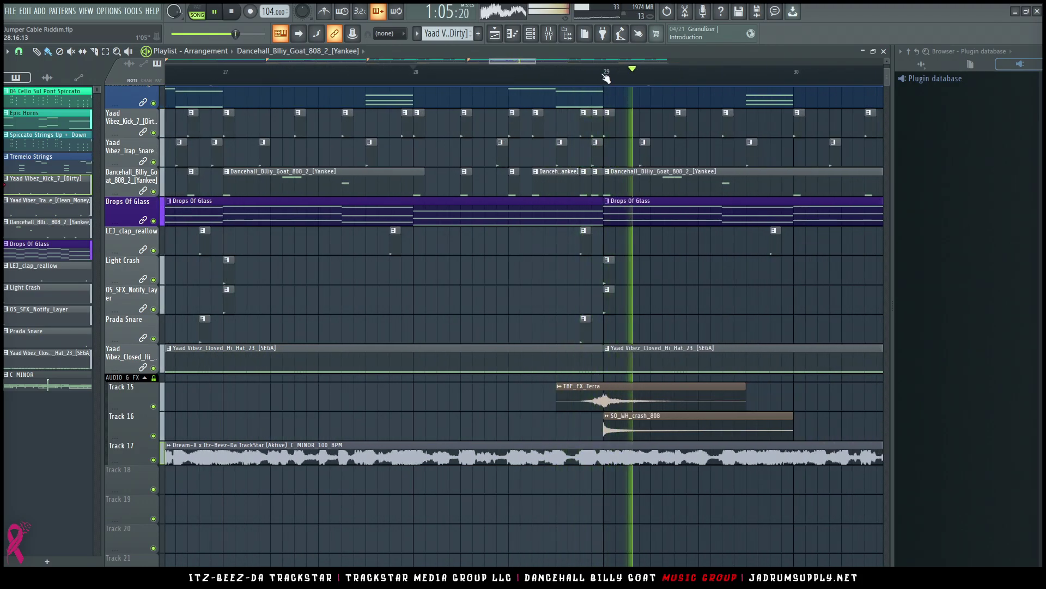
scroll(532, 70, down, 2)
drag(533, 64, 563, 63)
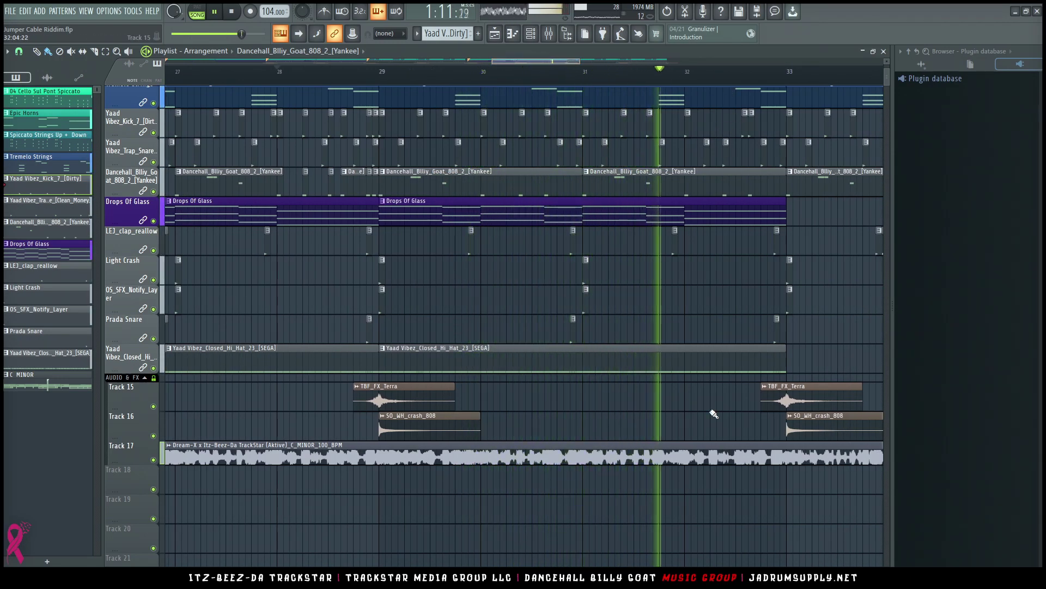
key(space)
click(686, 327)
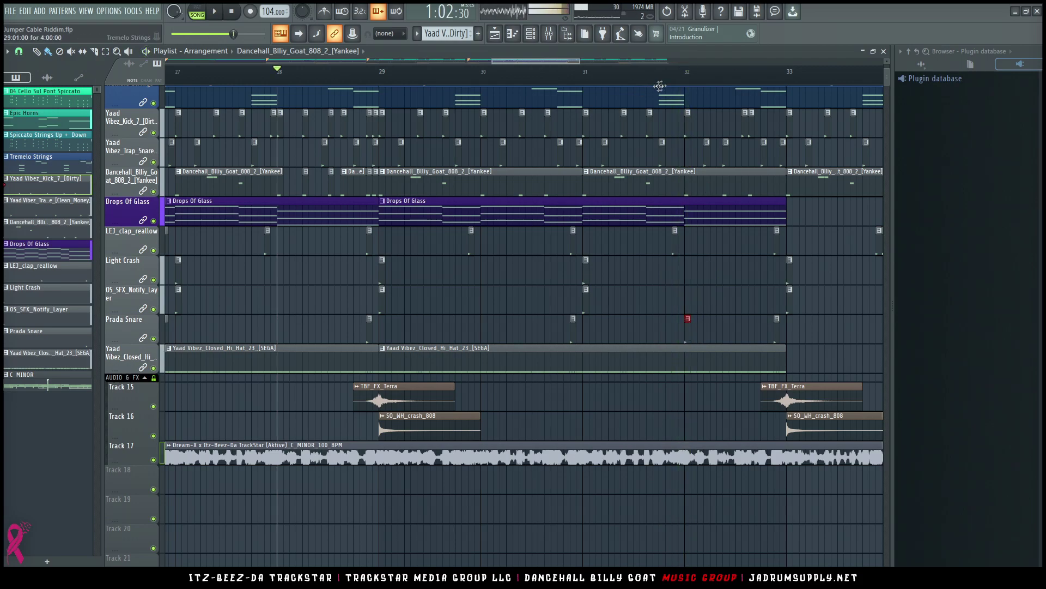
scroll(787, 81, up, 5)
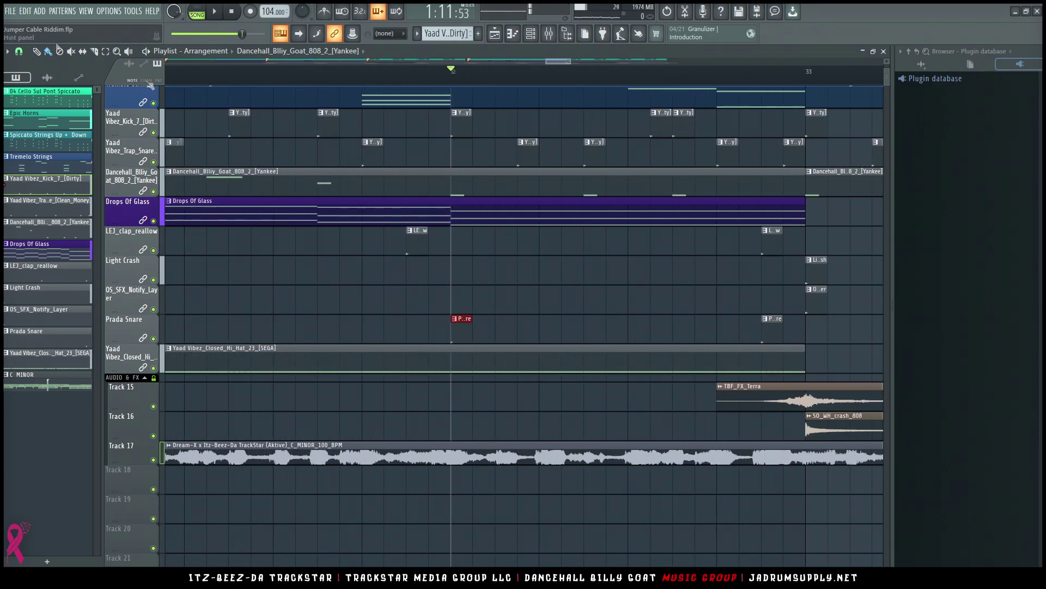
Solo the Prada Snare track, audition it from bar 32 and restore the other tracks.
right_click(153, 338)
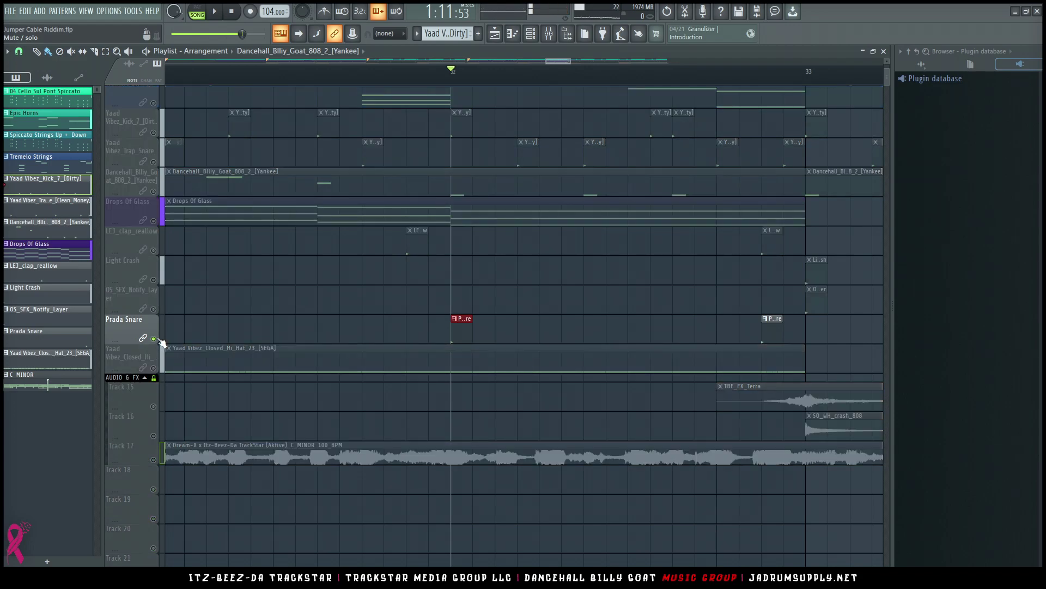
key(space)
right_click(154, 338)
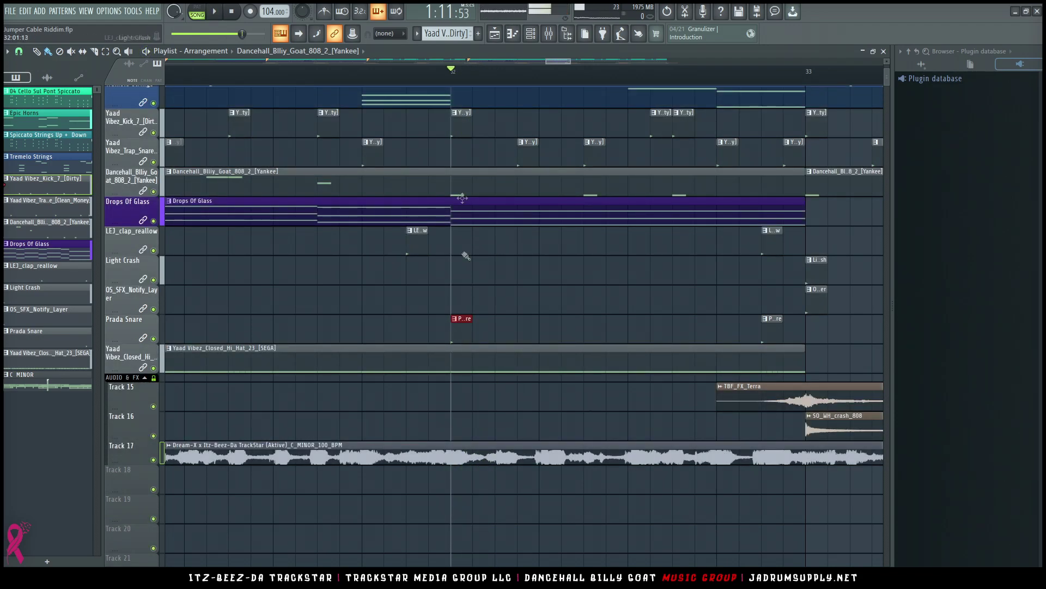
Build a Prada Snare fill in bar 32 with hits at steps 4, 6, 7, 9, 11 and 12.
key(space)
click(468, 330)
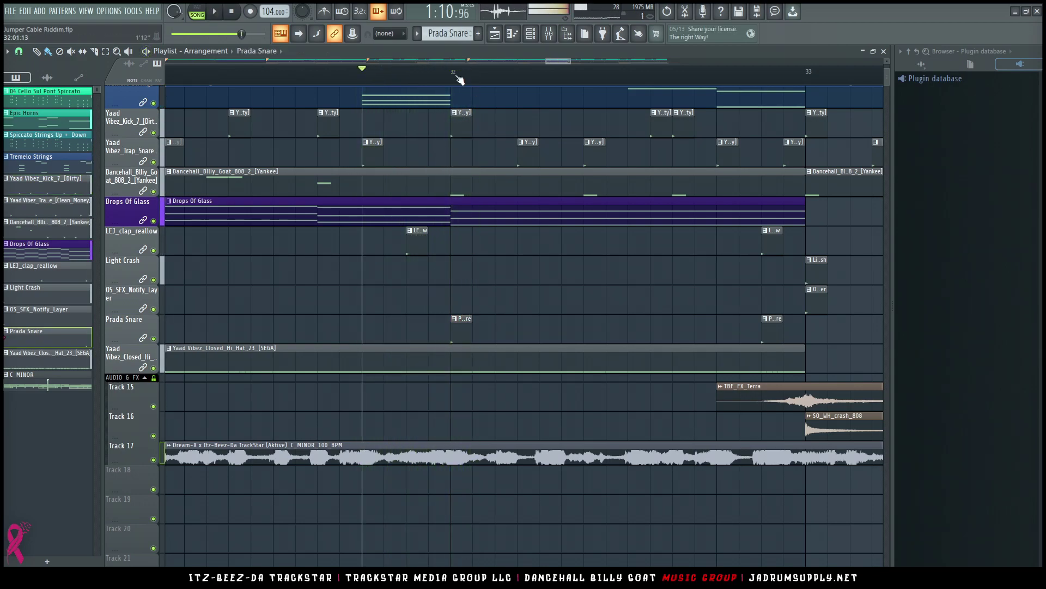
key(space)
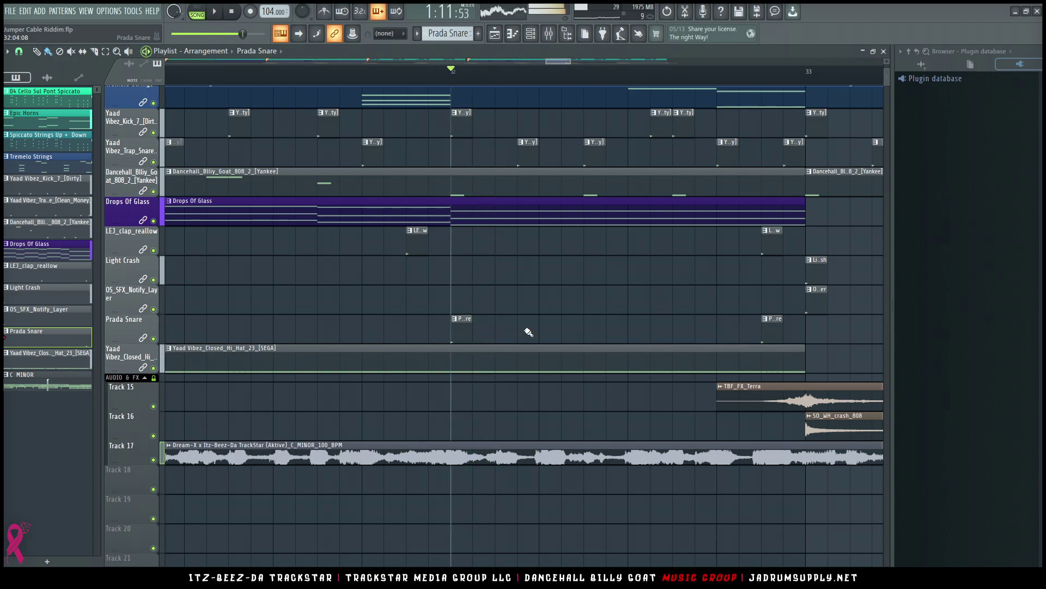
key(space)
click(569, 322)
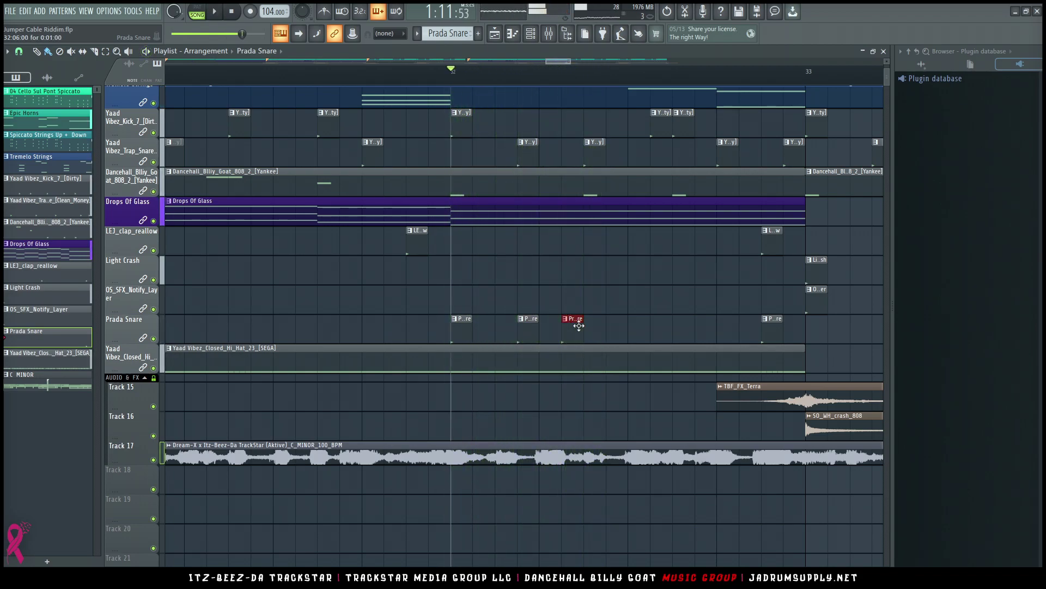
click(632, 327)
drag(678, 325, 703, 326)
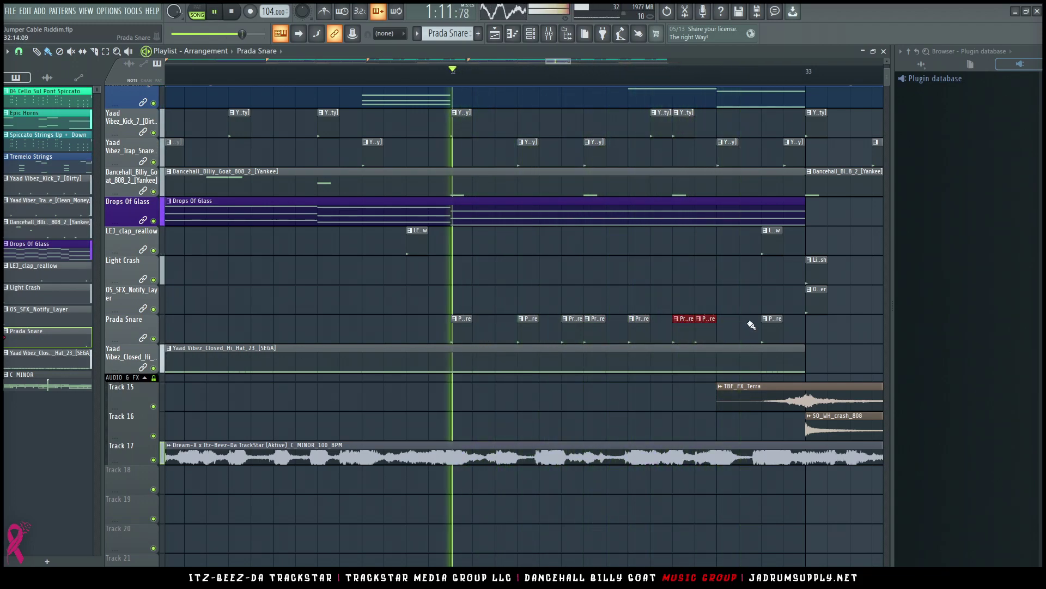
Try extra Prada Snare hits at steps 16 and 14 of bar 32 and remove them again.
click(787, 324)
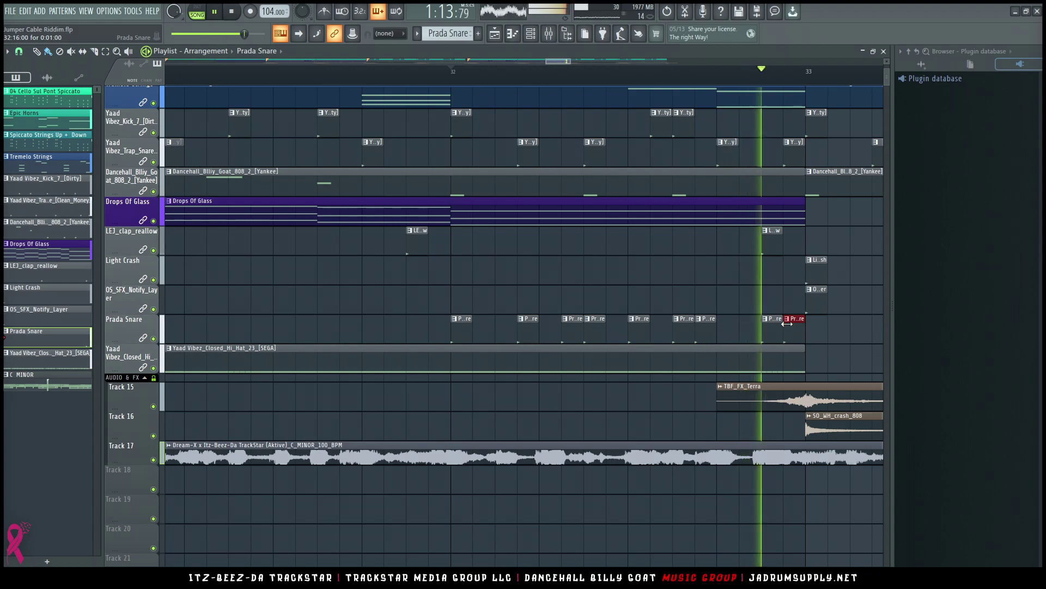
right_click(794, 327)
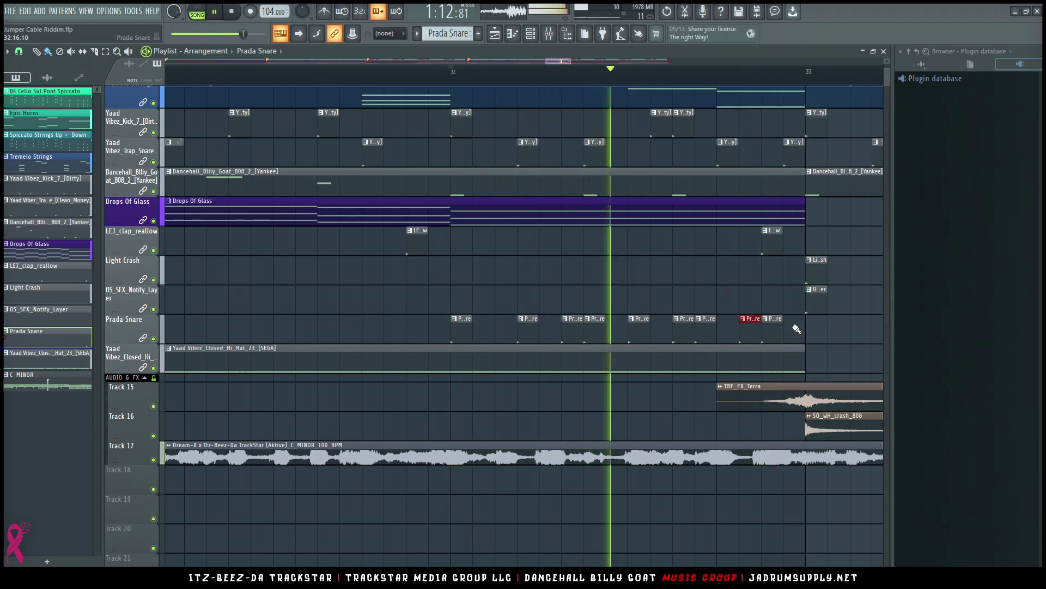
right_click(749, 334)
Add a Prada Snare hit at step 13 of bar 32 and play the fill from the bar's start.
click(721, 328)
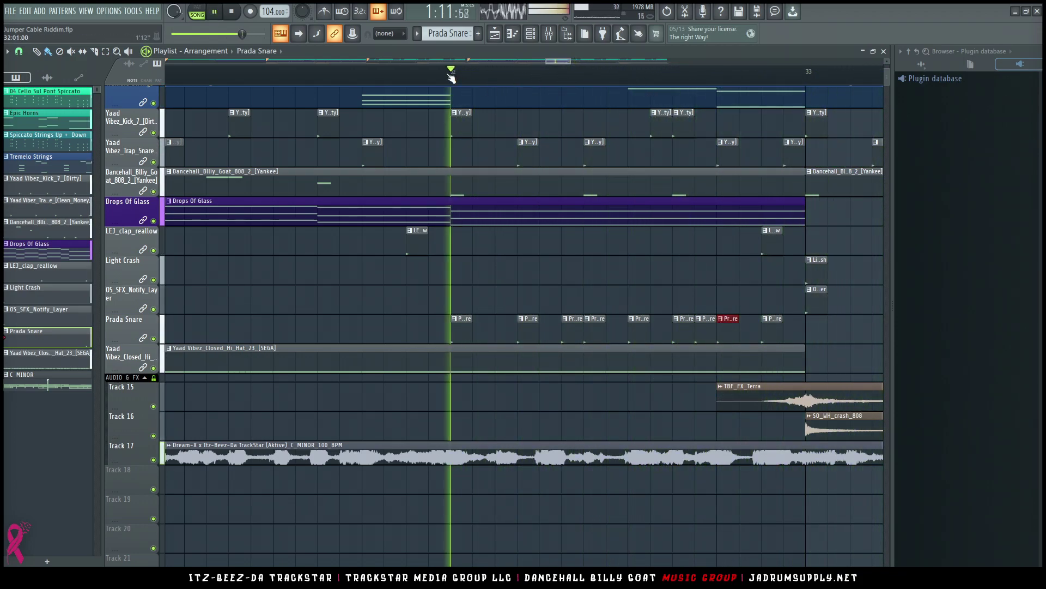
scroll(760, 199, up, 3)
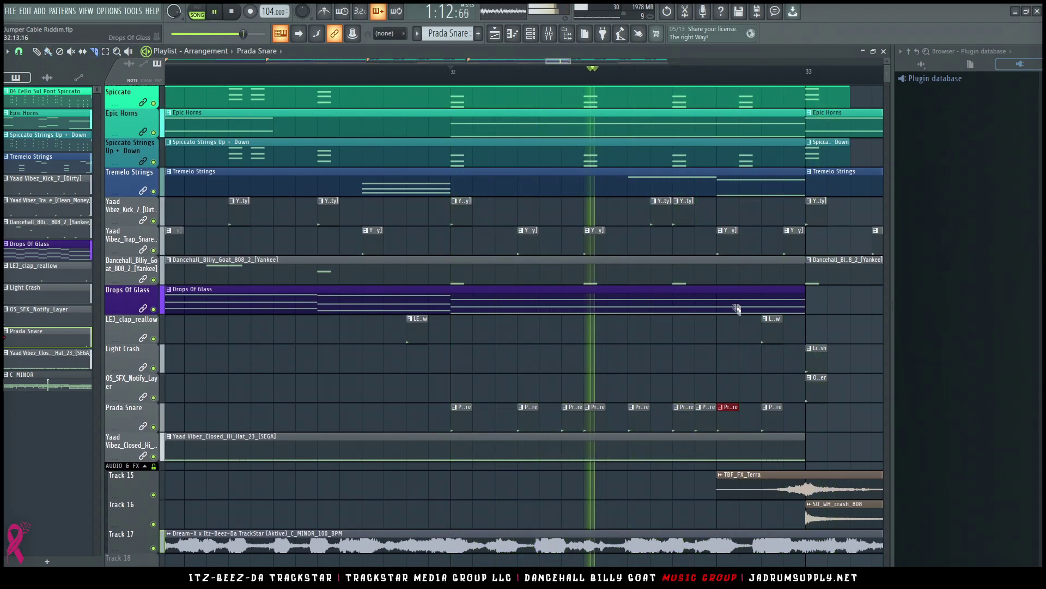
Clear the last beat of bar 32 on the string, horn, Drops Of Glass, 808, trap snare and clap tracks, keeping the Prada Snare fill.
drag(737, 329, 720, 93)
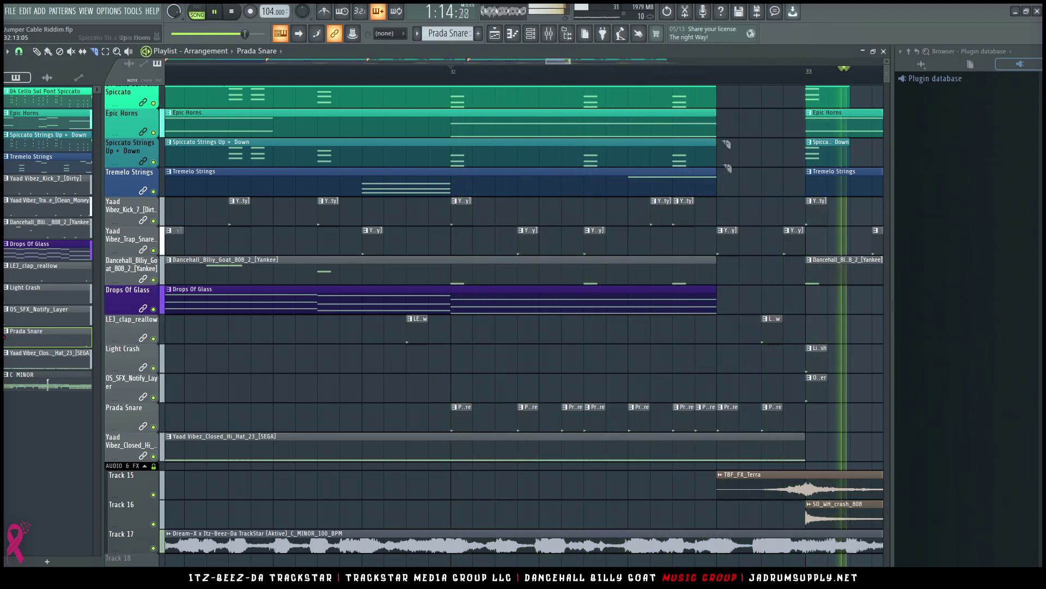
click(154, 548)
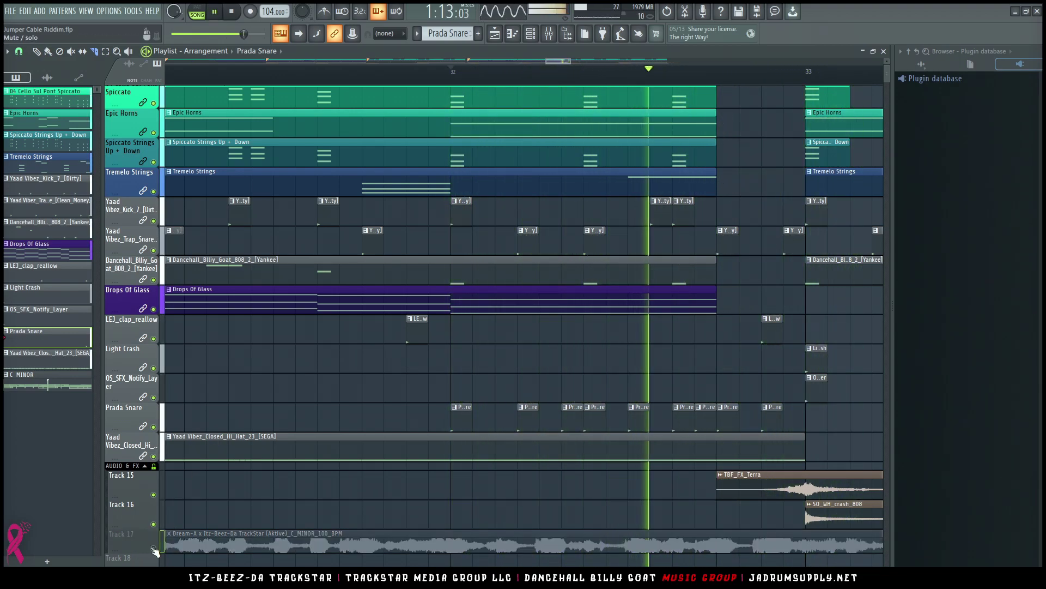
click(153, 548)
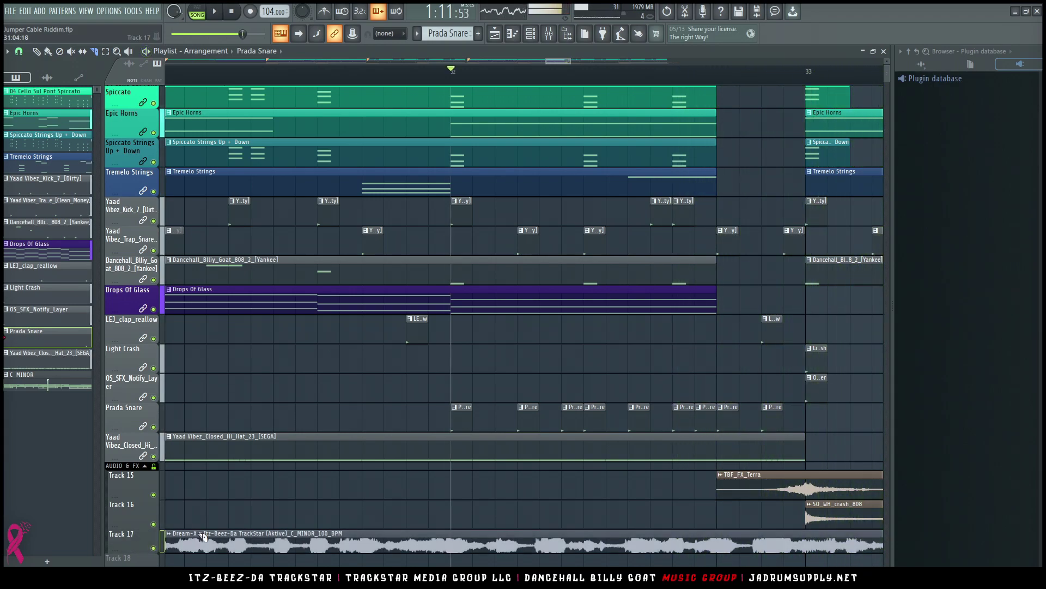
drag(721, 345, 804, 197)
key(Delete)
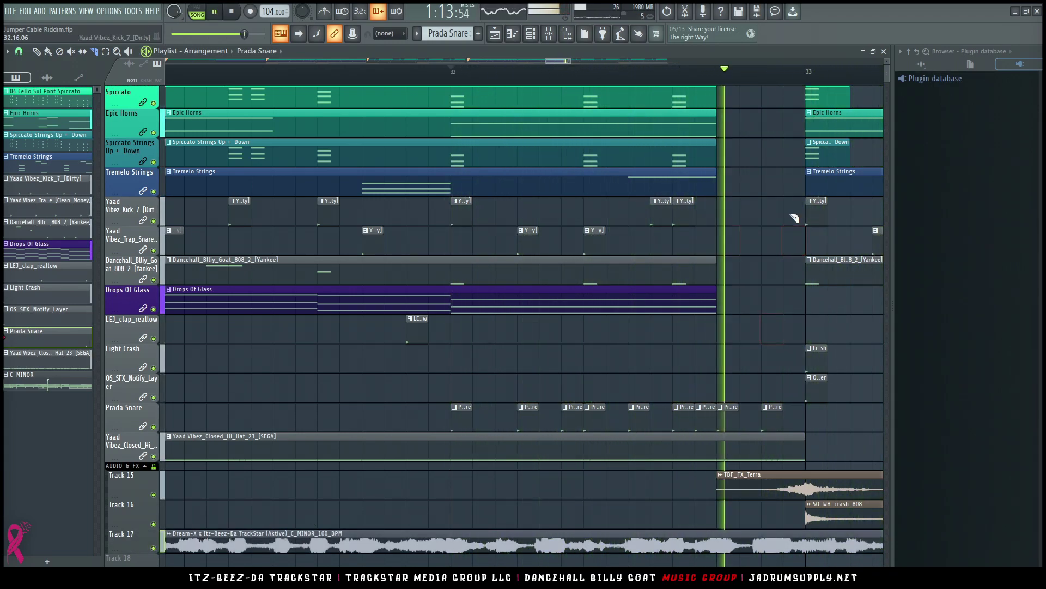
Add a time marker named Verse at bar 33 and play the arrangement from it.
scroll(436, 77, down, 8)
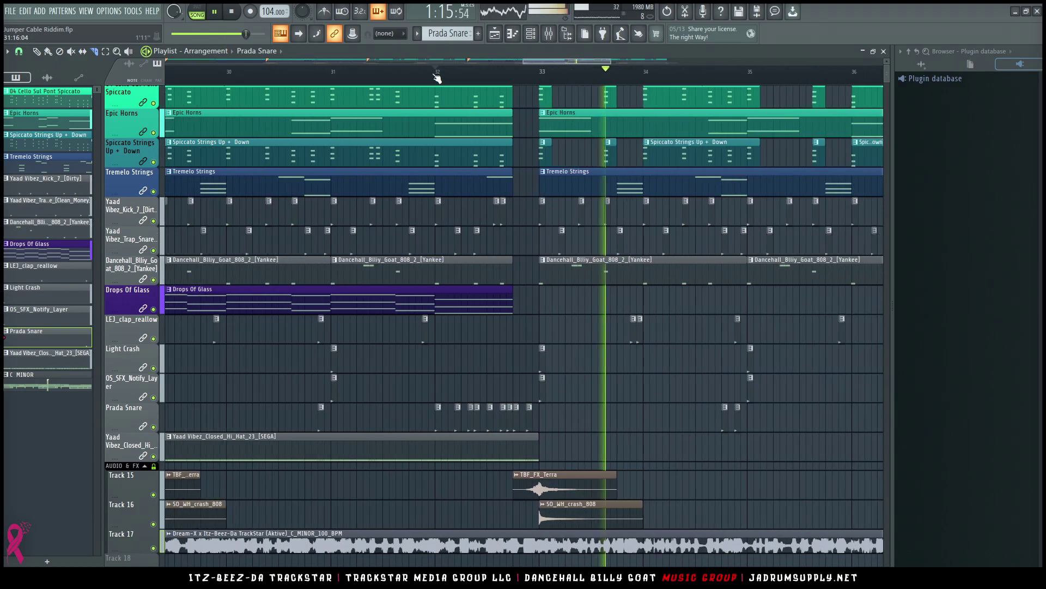
key(alt+t)
text(VErse)
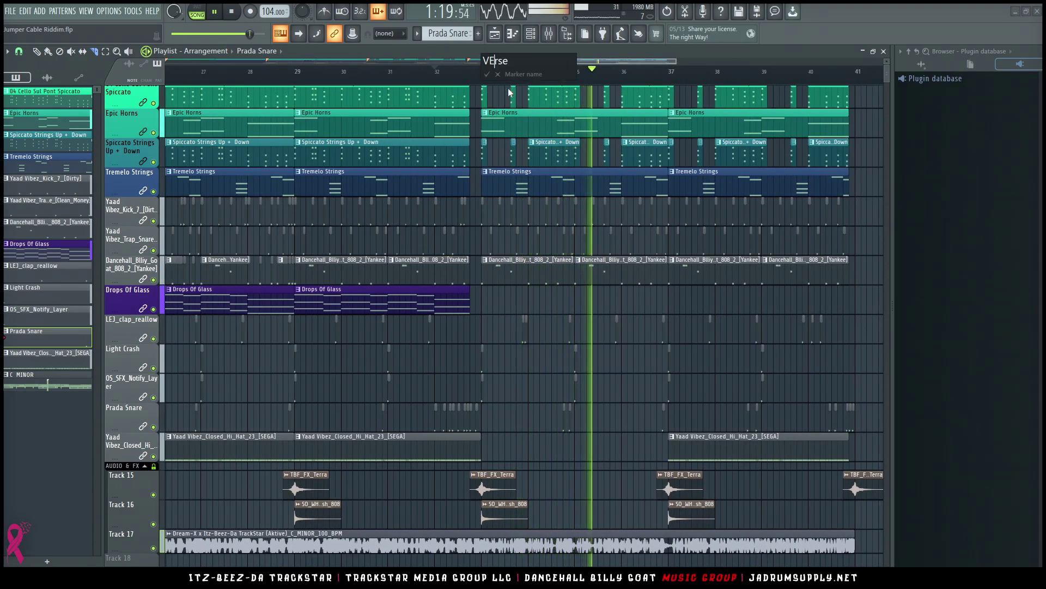
key(Return)
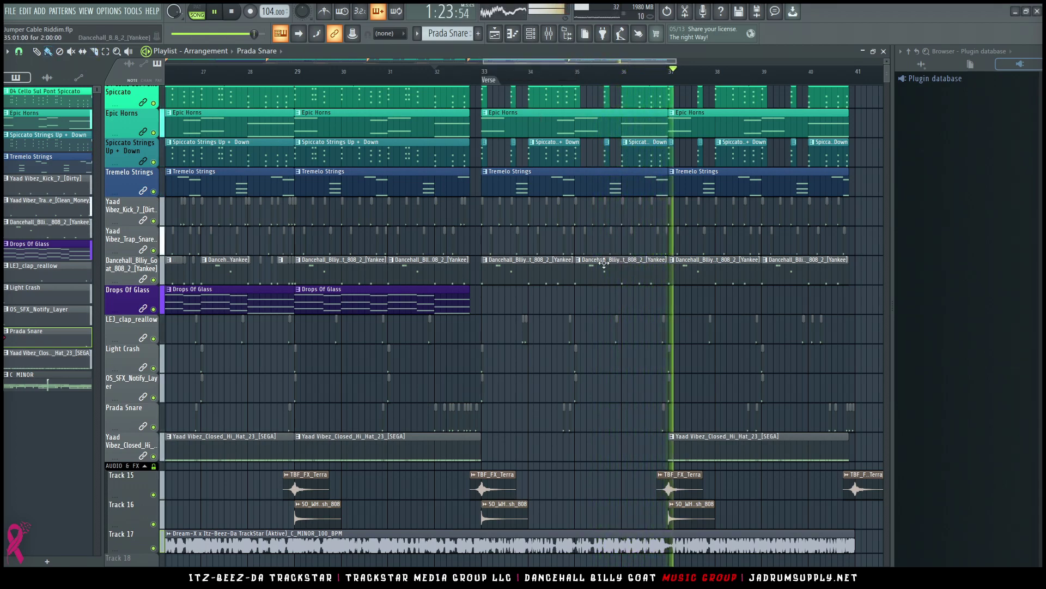
click(487, 77)
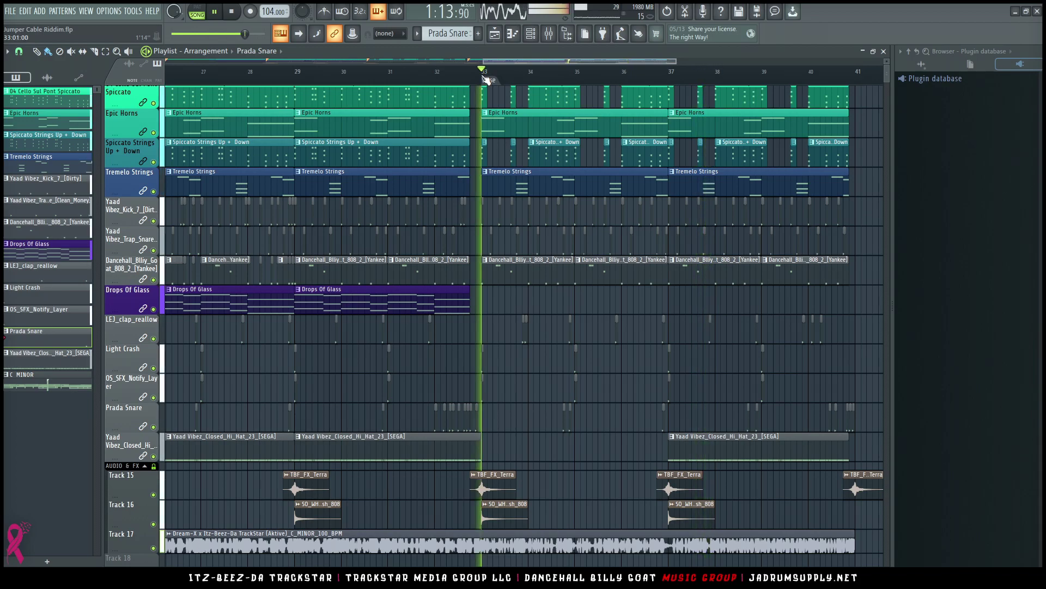
Trim the start of the 808 clip at bar 35 to bar 36 and audition the verse from bar 33.
scroll(556, 77, up, 4)
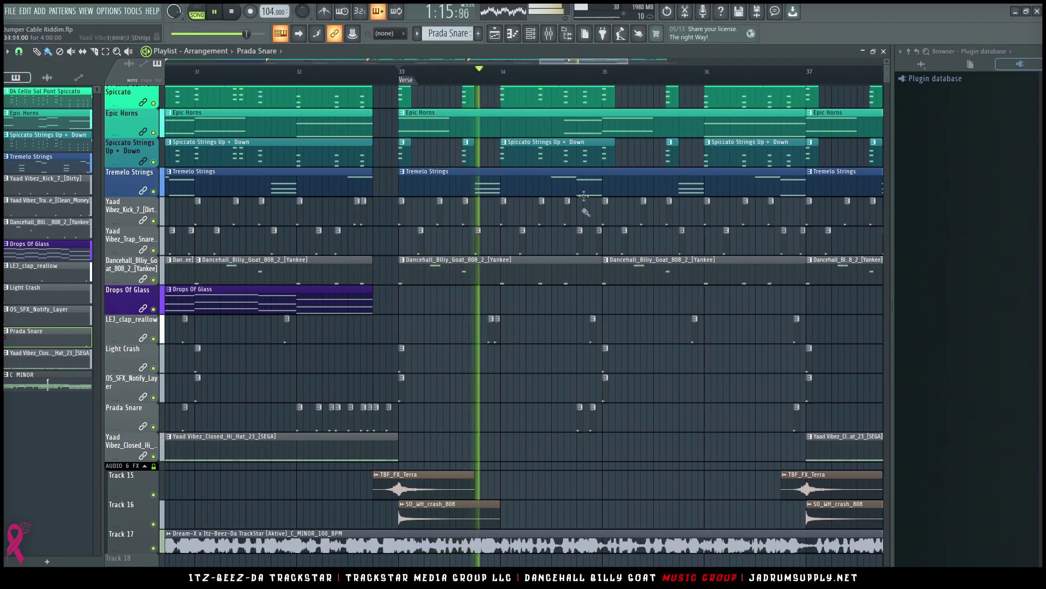
scroll(545, 75, up, 3)
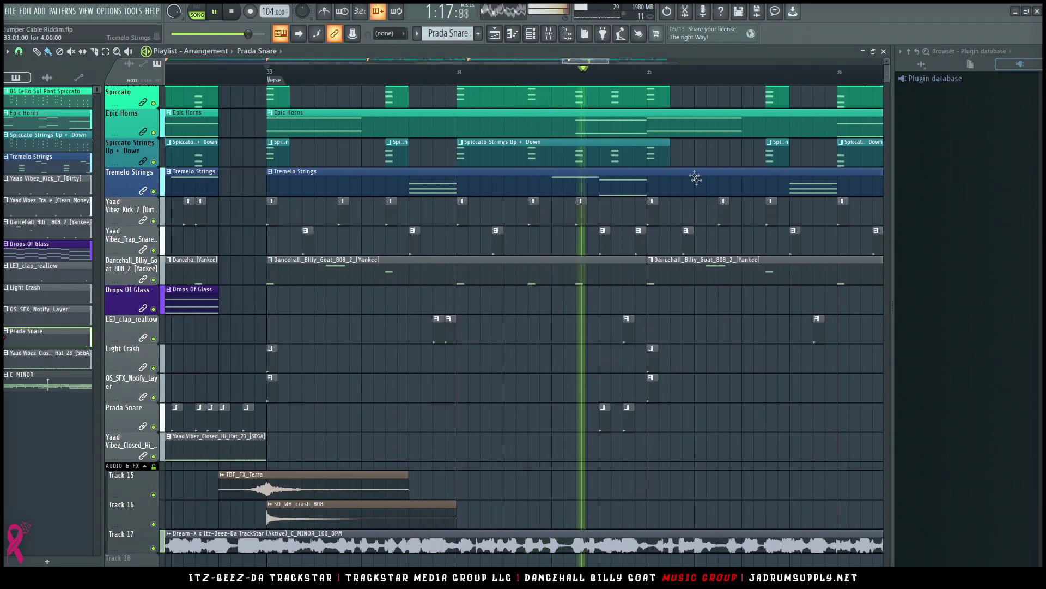
mouse_move(589, 62)
mouse_down()
mouse_move(615, 64)
mouse_move(603, 65)
mouse_up()
key(space)
key(space)
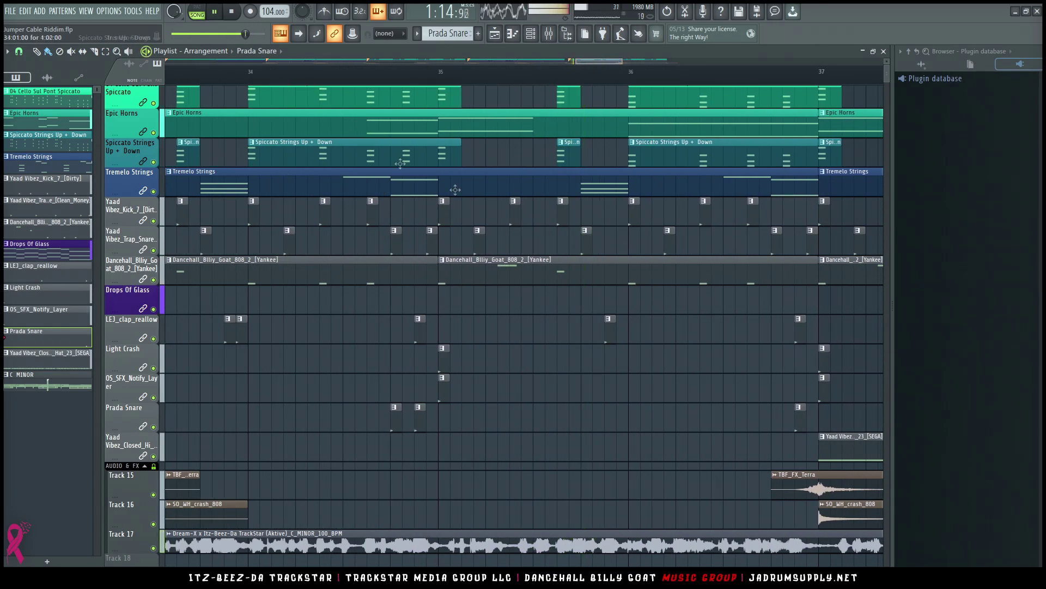
drag(441, 273, 627, 274)
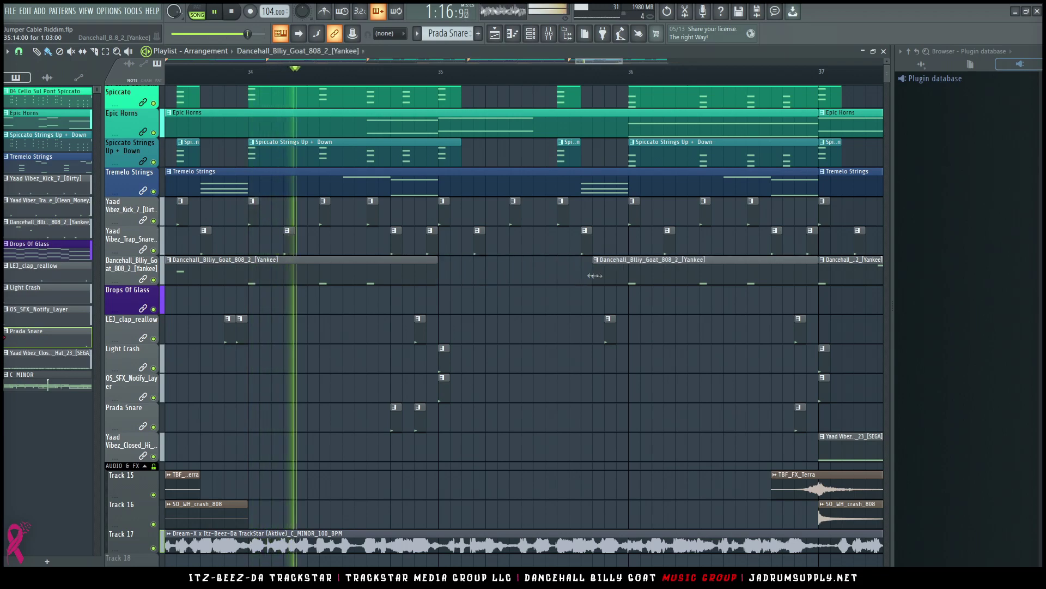
click(444, 219)
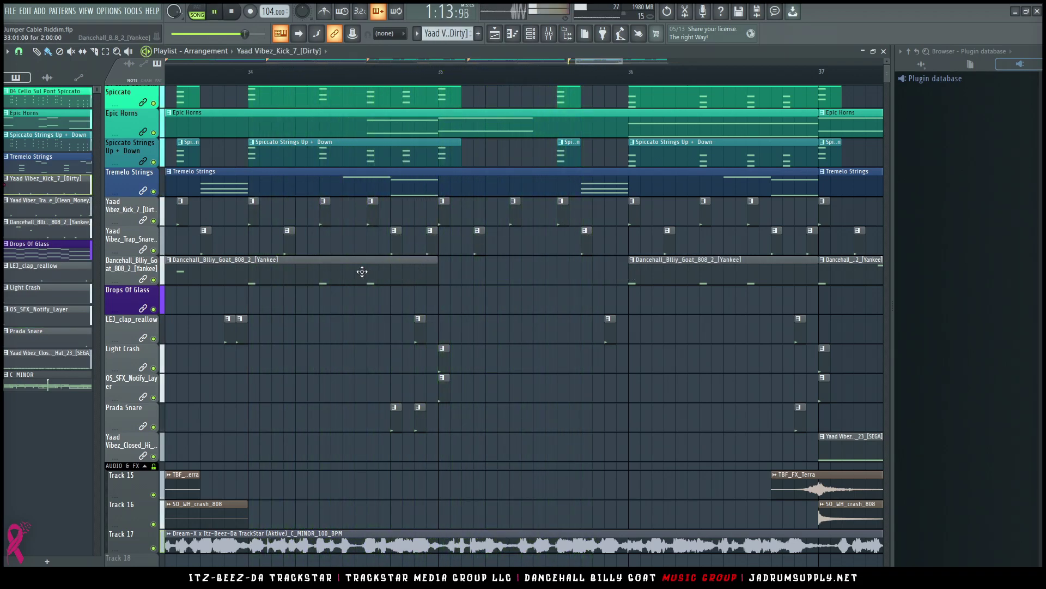
scroll(378, 245, down, 3)
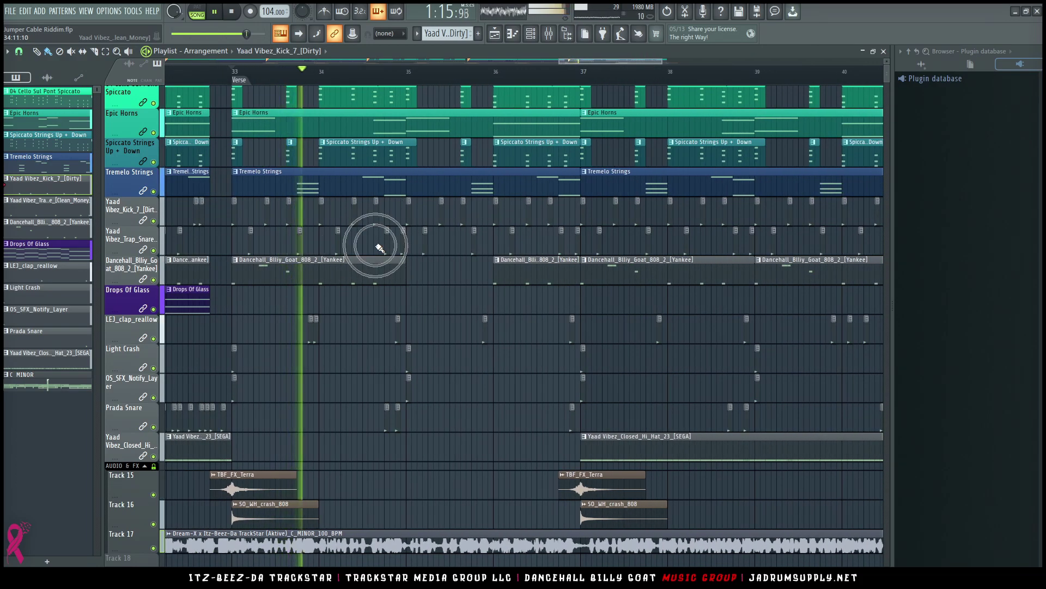
key(space)
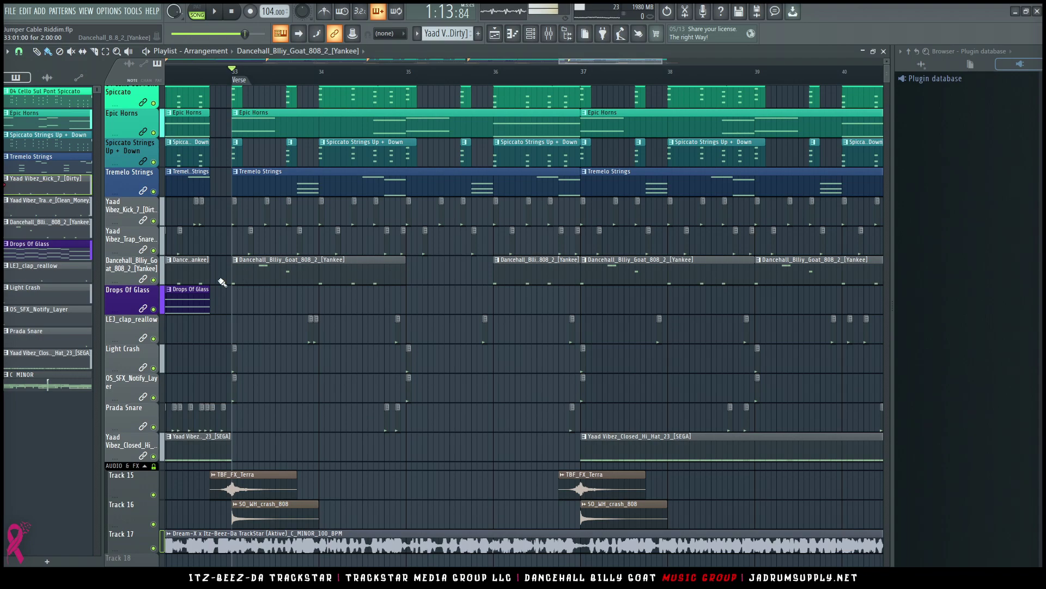
Insert a track above Drops Of Glass, move the bar 33 808 clip onto it and make the clip unique.
right_click(131, 299)
click(153, 505)
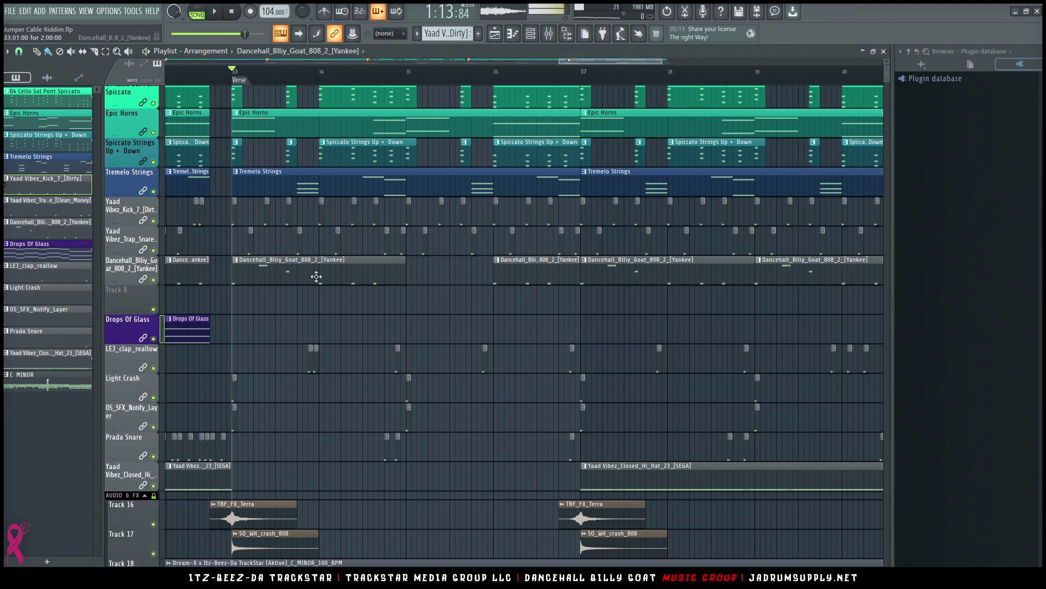
drag(315, 278, 320, 307)
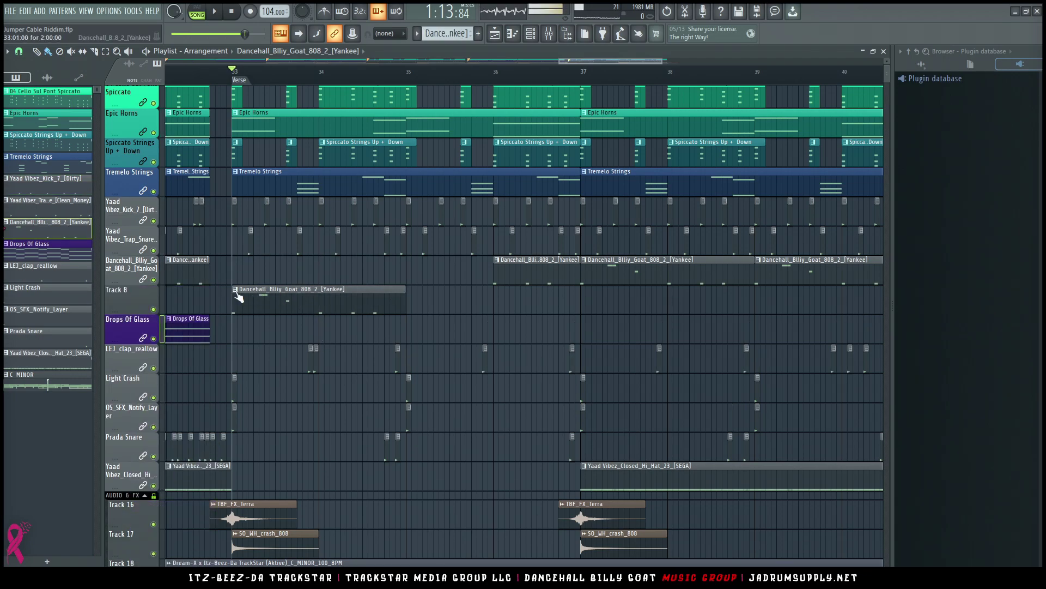
right_click(239, 297)
click(259, 361)
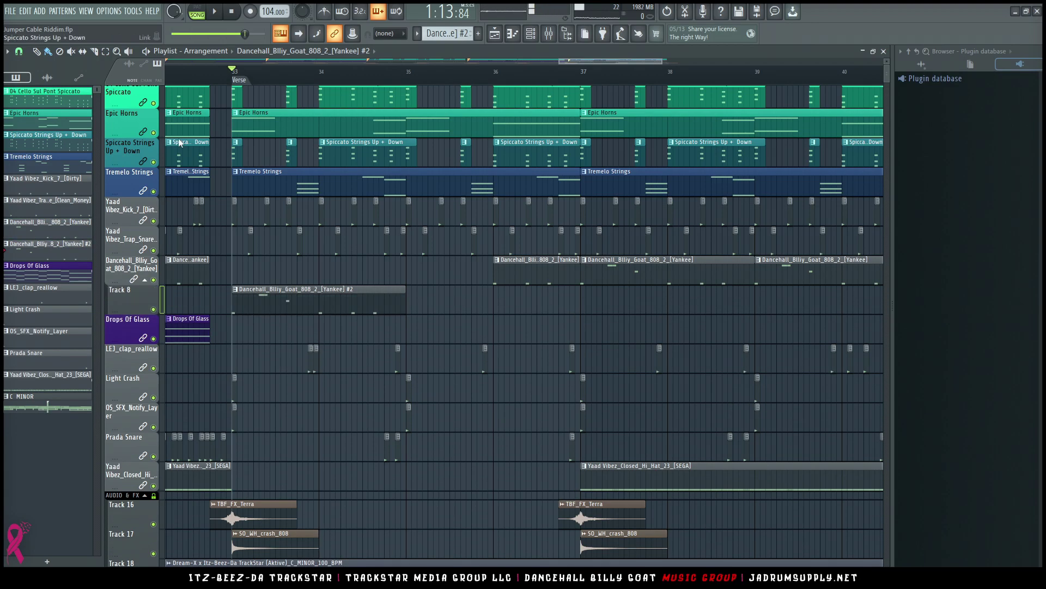
Add a very short, low-velocity C5 note at the very end of bar 2 in the unique 808 pattern.
double_click(389, 308)
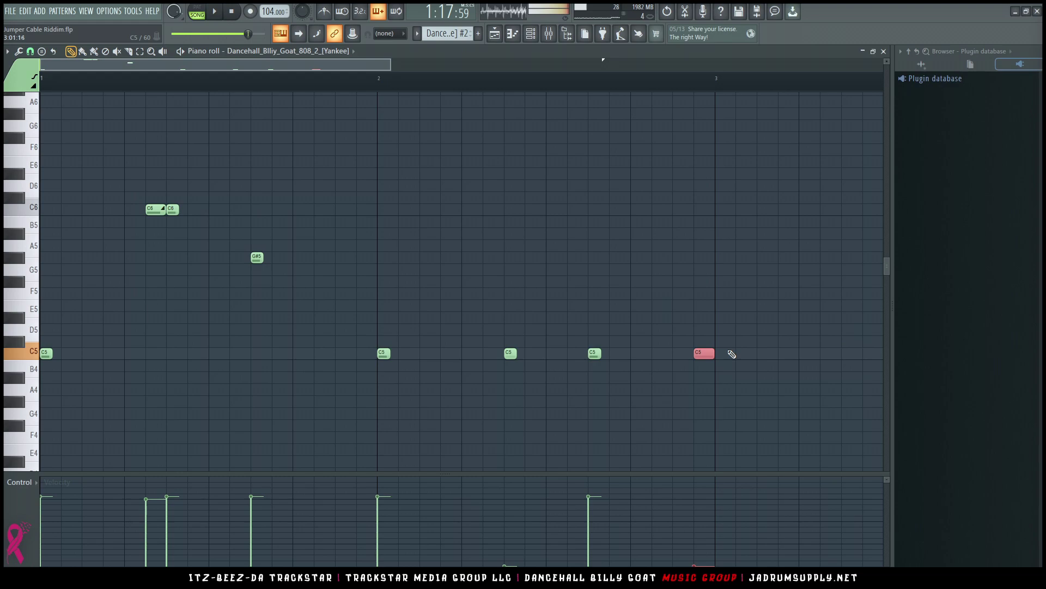
scroll(753, 88, up, 4)
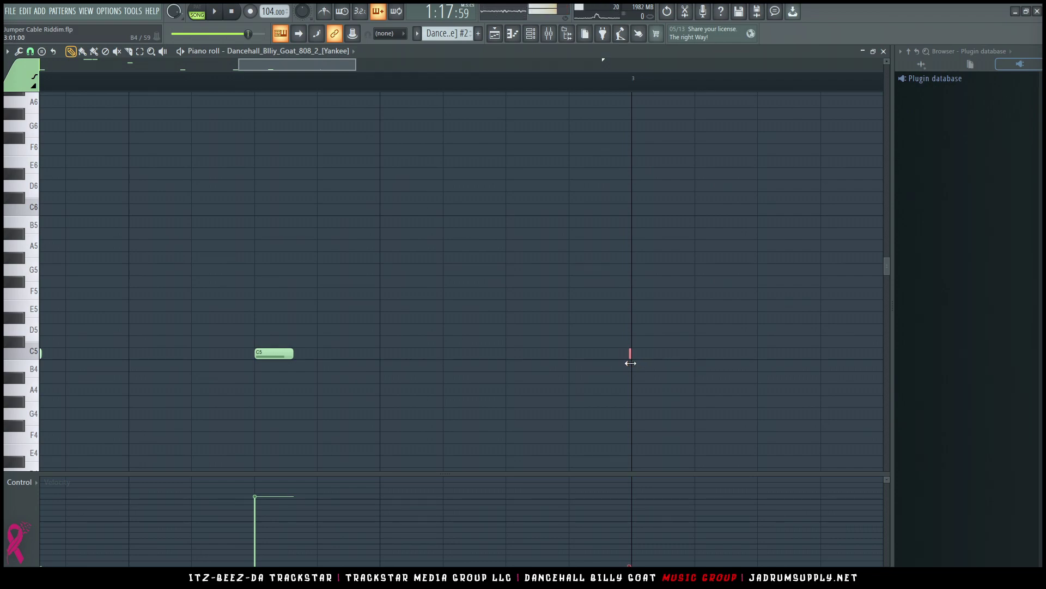
click(495, 34)
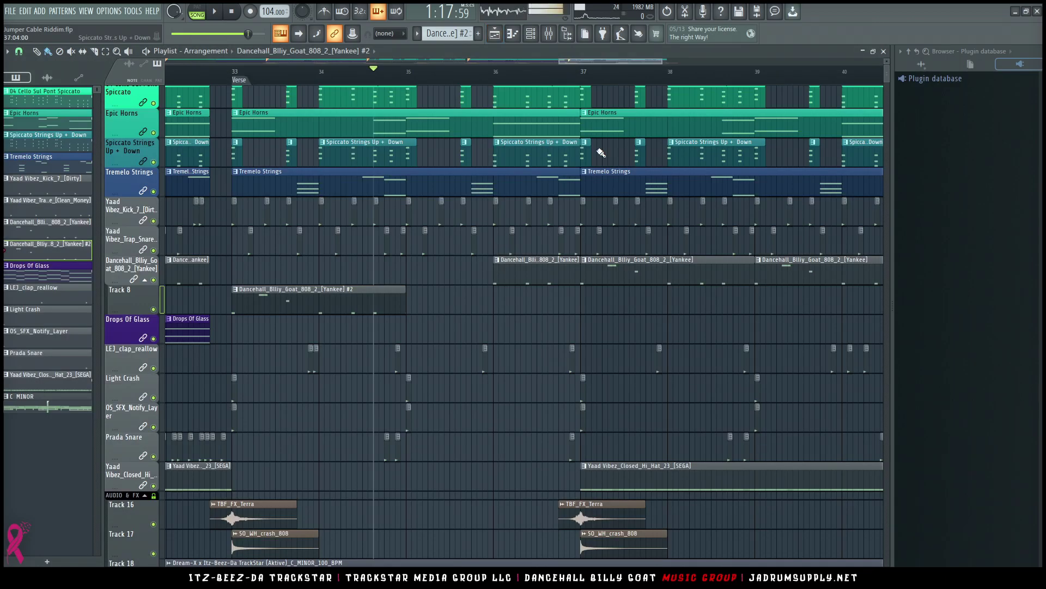
Audition the 808 drop at bar 35 and add a kick at step 10 and an LEJ clap at step 16 there.
scroll(411, 95, up, 8)
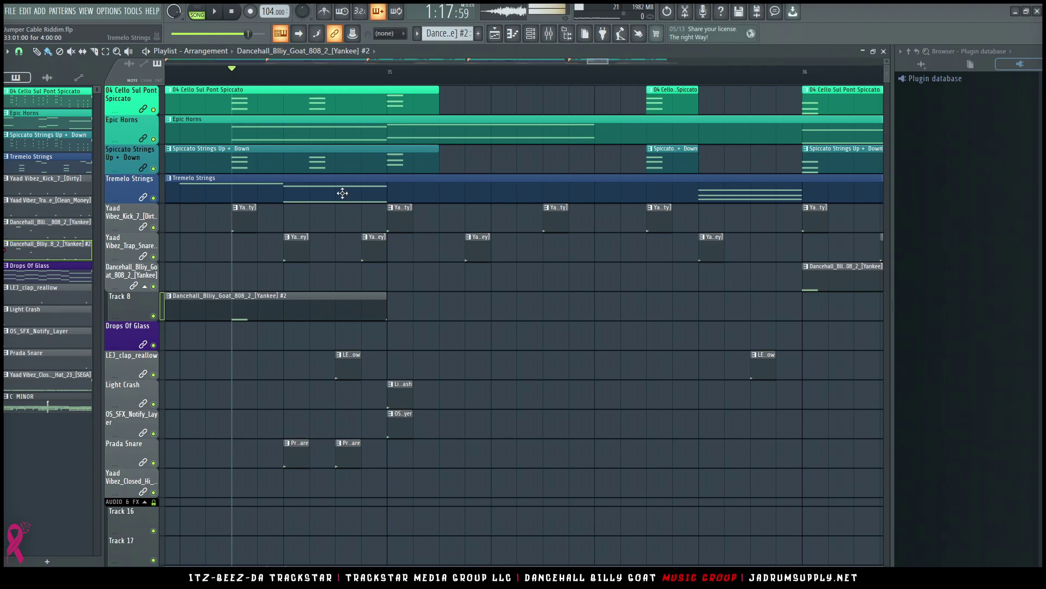
key(space)
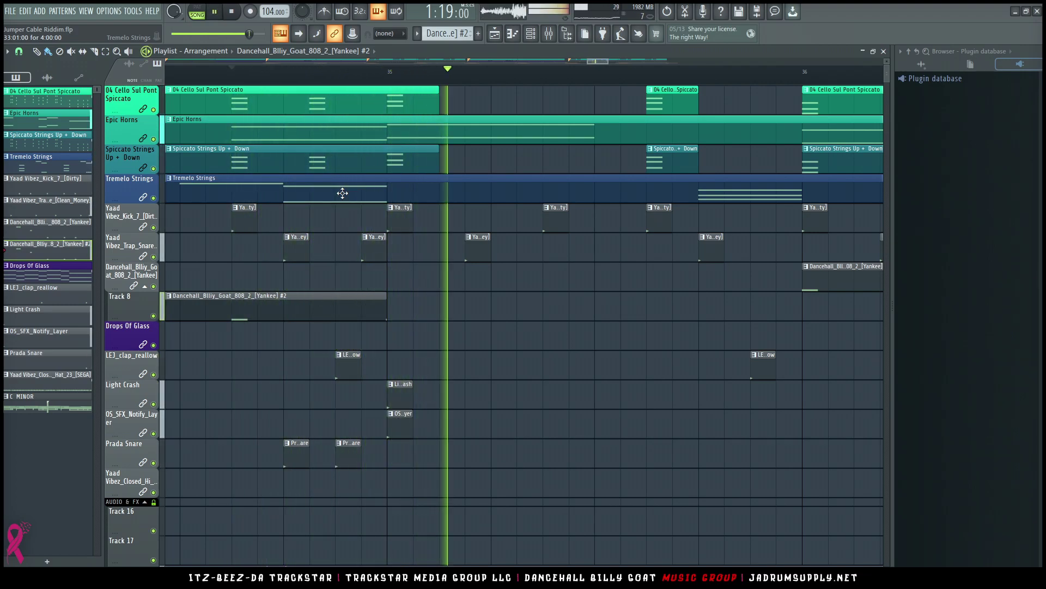
key(space)
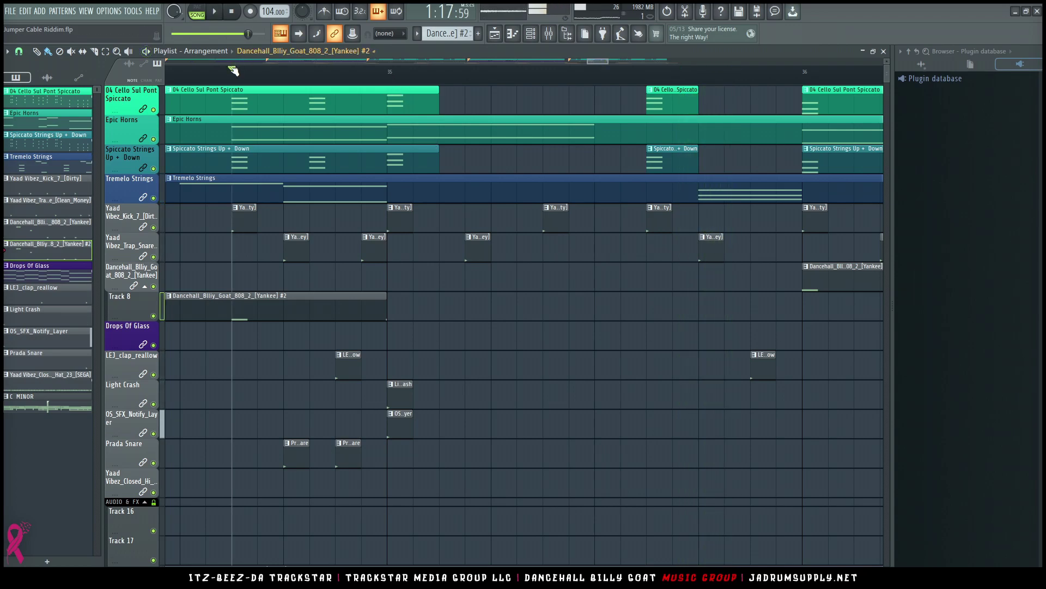
click(602, 225)
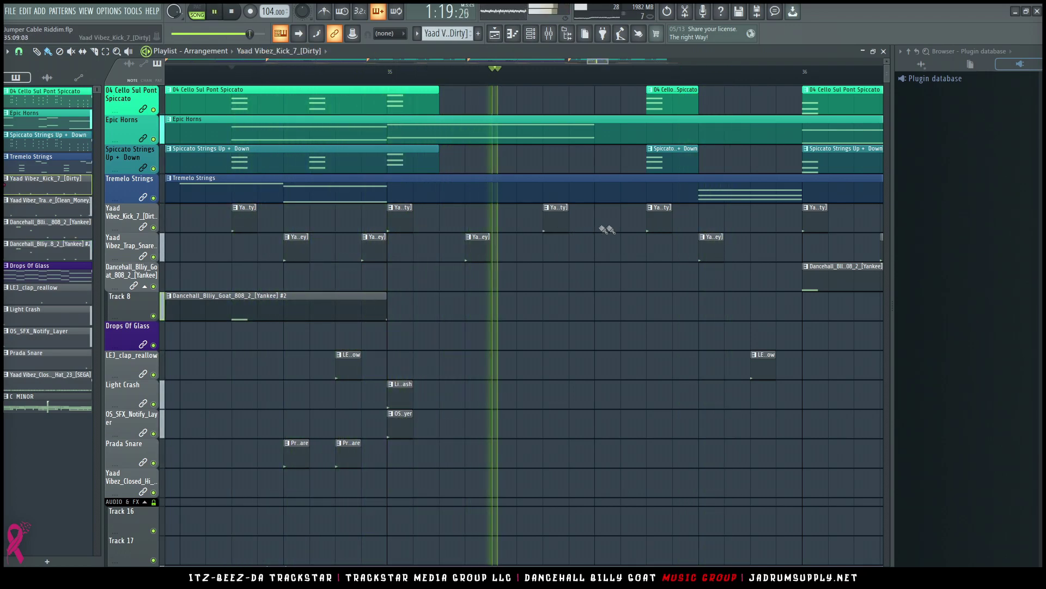
right_click(602, 221)
click(626, 218)
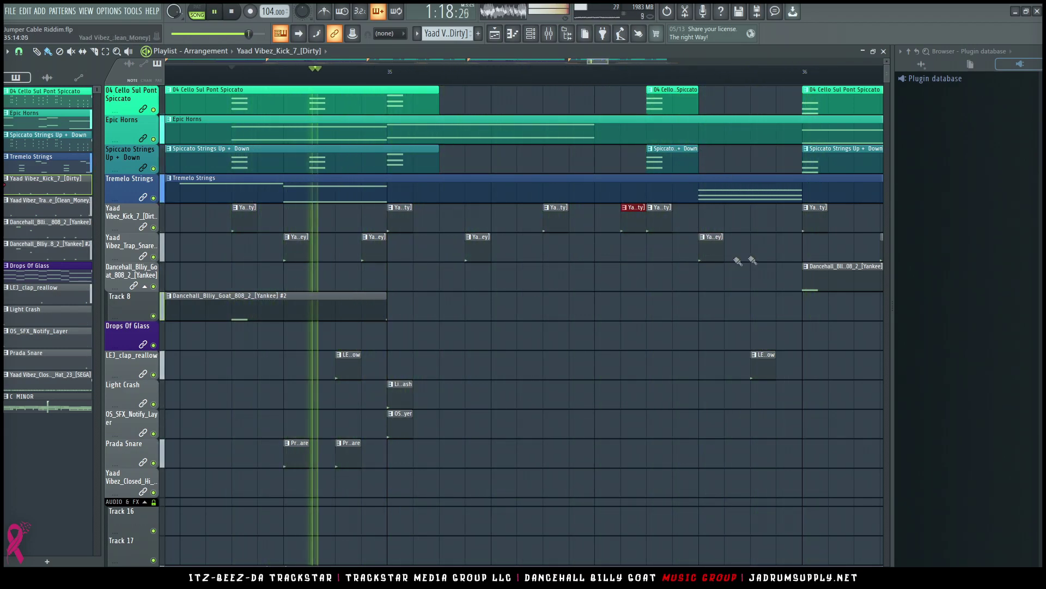
click(778, 360)
scroll(541, 82, down, 5)
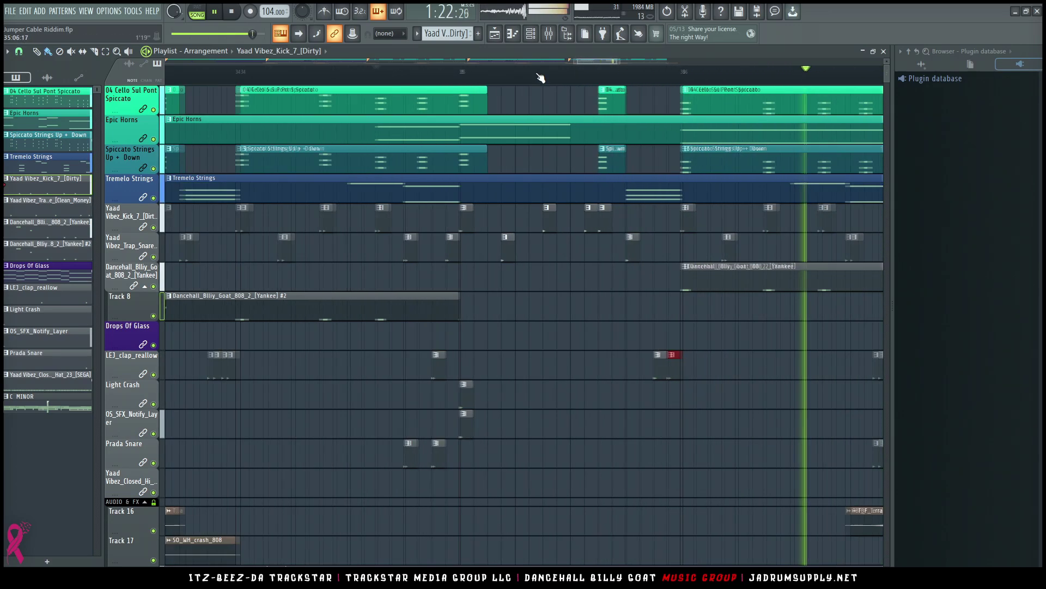
key(space)
key(space)
Change the playlist snap and build a three-hit triplet Prada Snare fill over the last beat of bar 36.
scroll(771, 83, up, 2)
scroll(771, 82, up, 2)
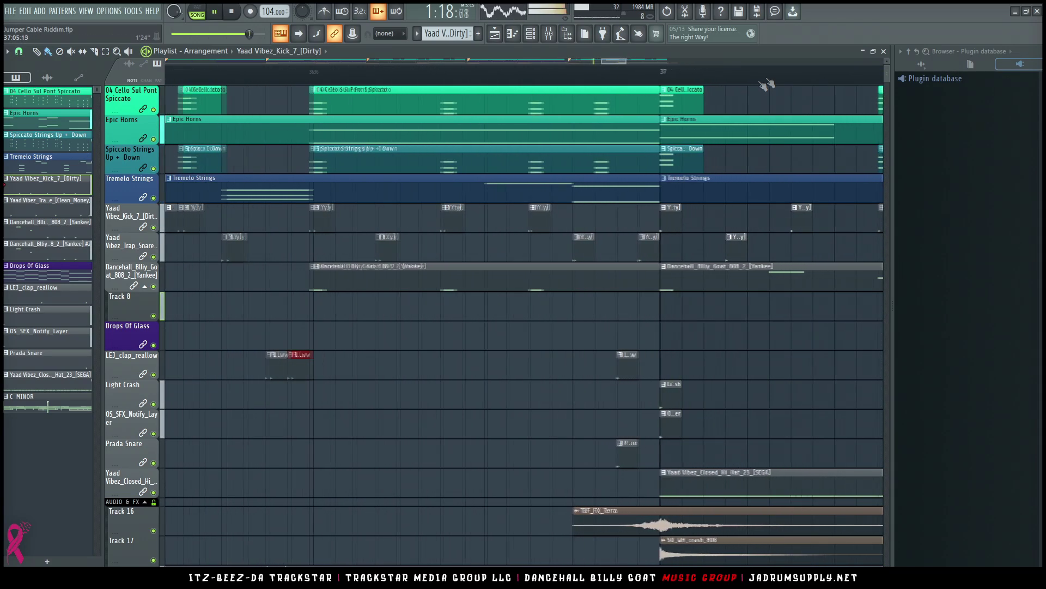
scroll(625, 144, down, 3)
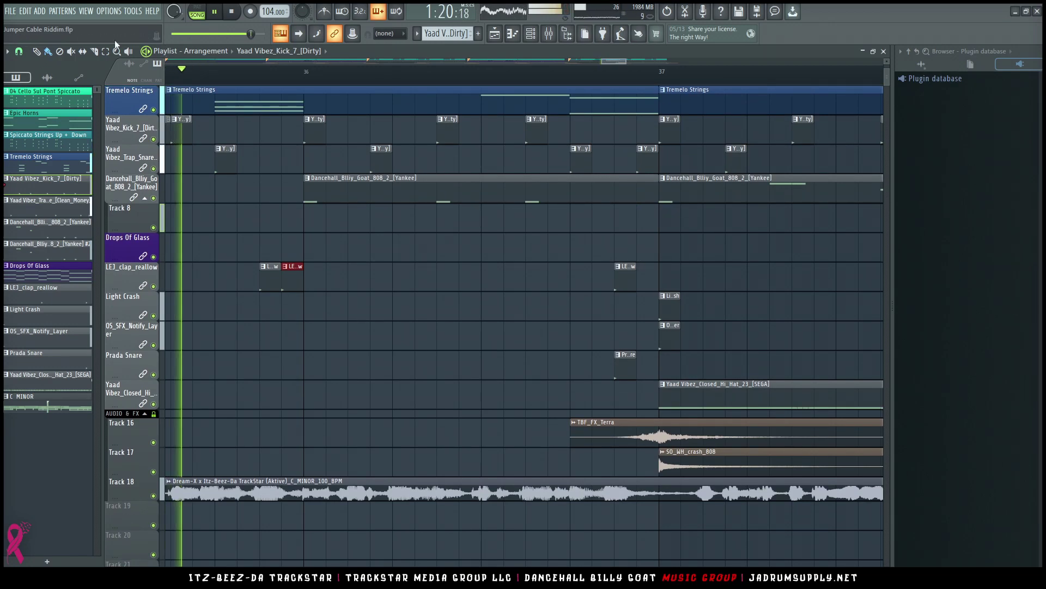
click(18, 50)
click(48, 135)
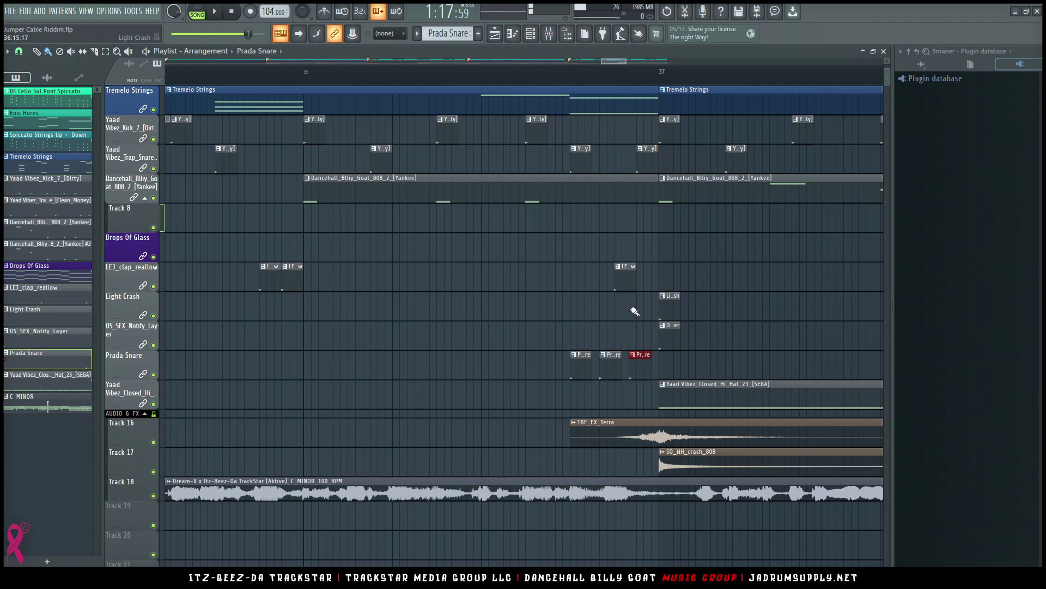
Slice off and delete the string, horn, 808, trap snare and clap clips in bar 36's last beat, and play from late bar 35.
scroll(598, 188, up, 3)
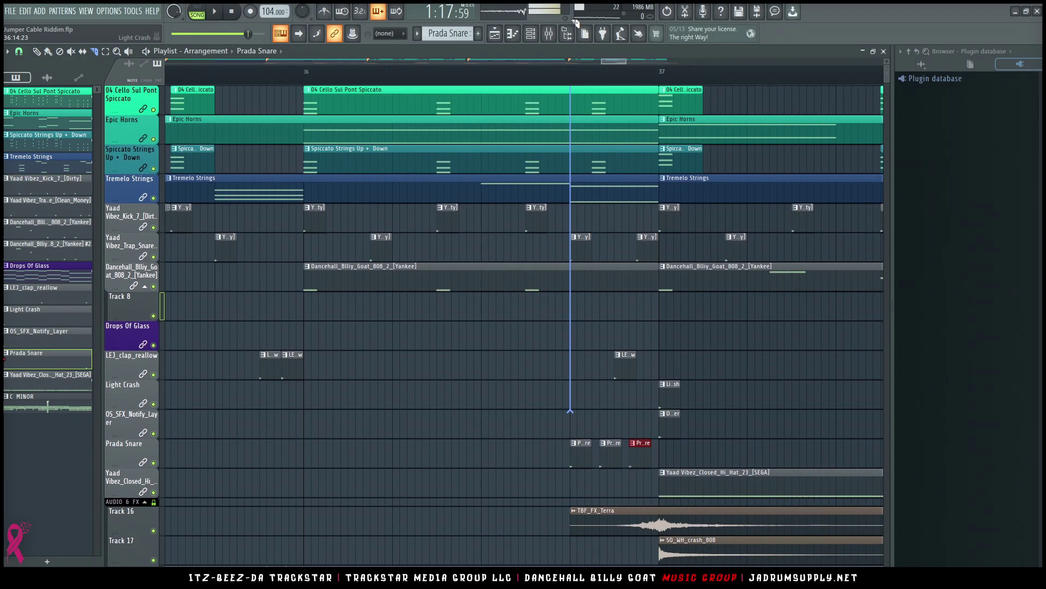
drag(585, 395, 630, 140)
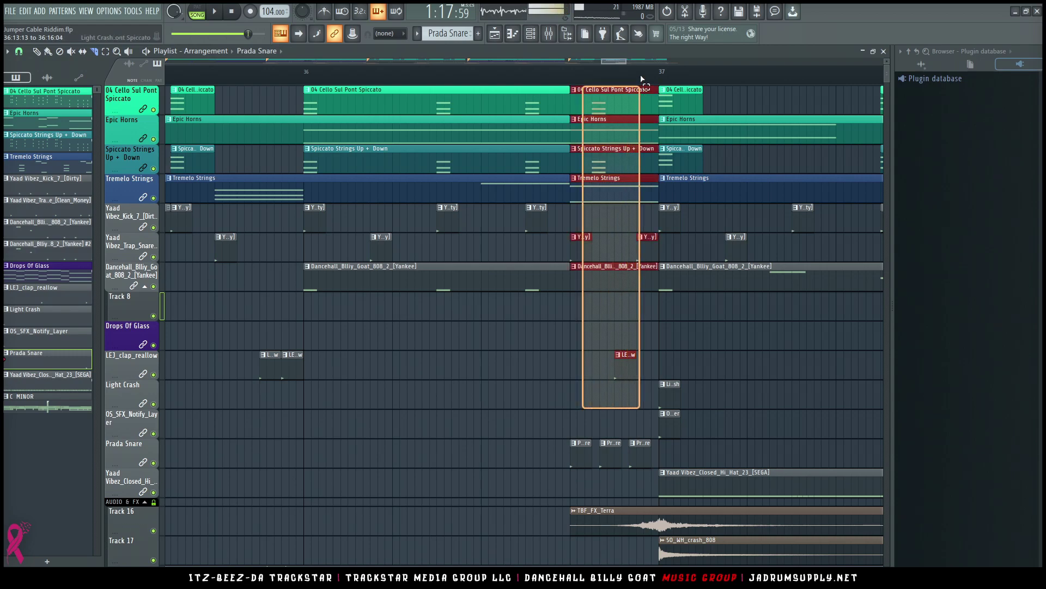
key(Delete)
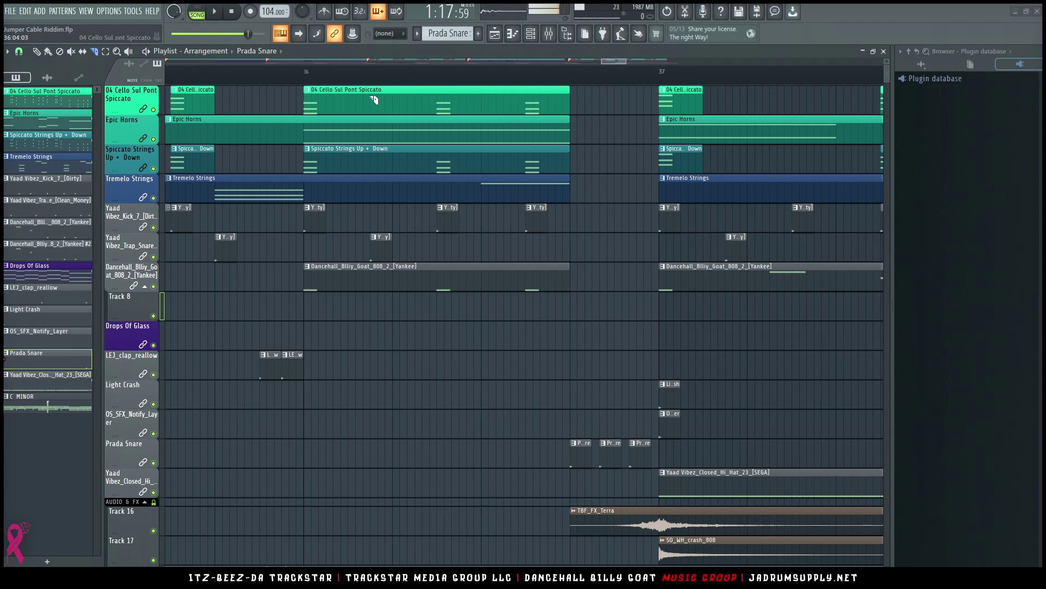
scroll(275, 75, down, 4)
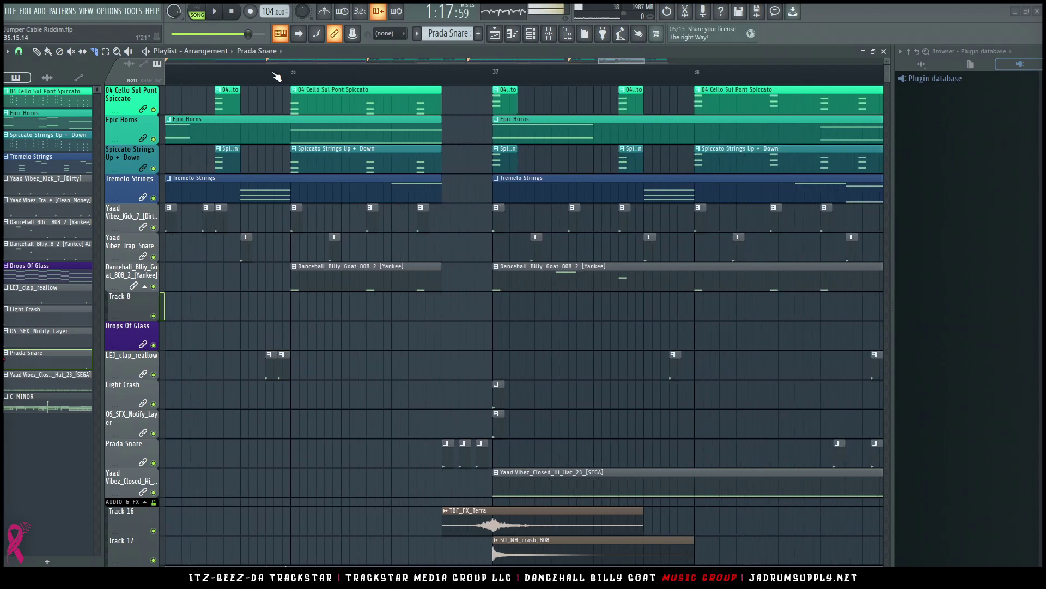
click(240, 73)
key(space)
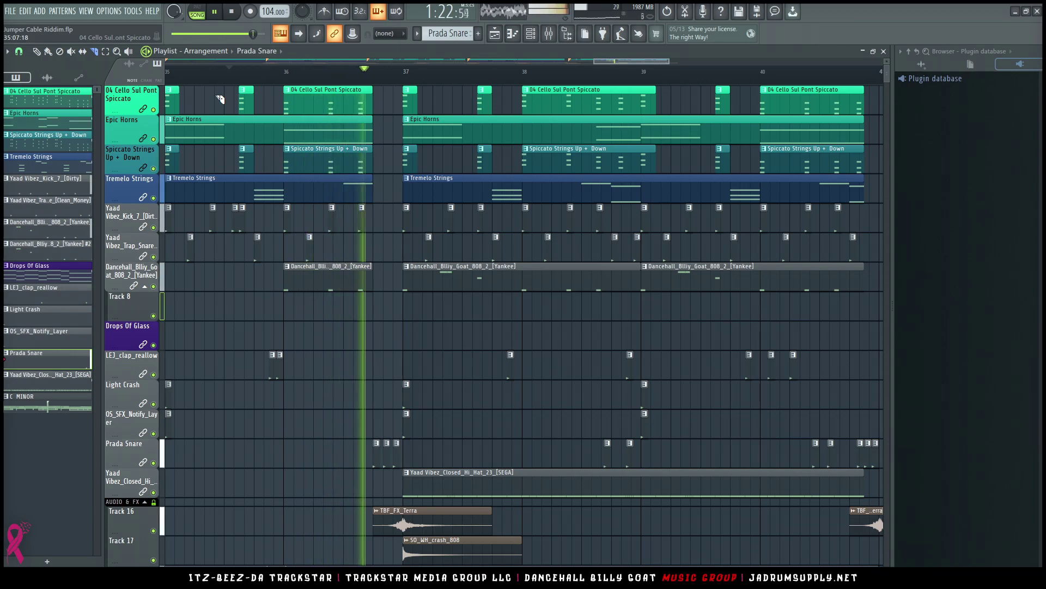
Play back the dropout at the end of bar 36 and the re-entry at bar 37.
scroll(252, 76, down, 3)
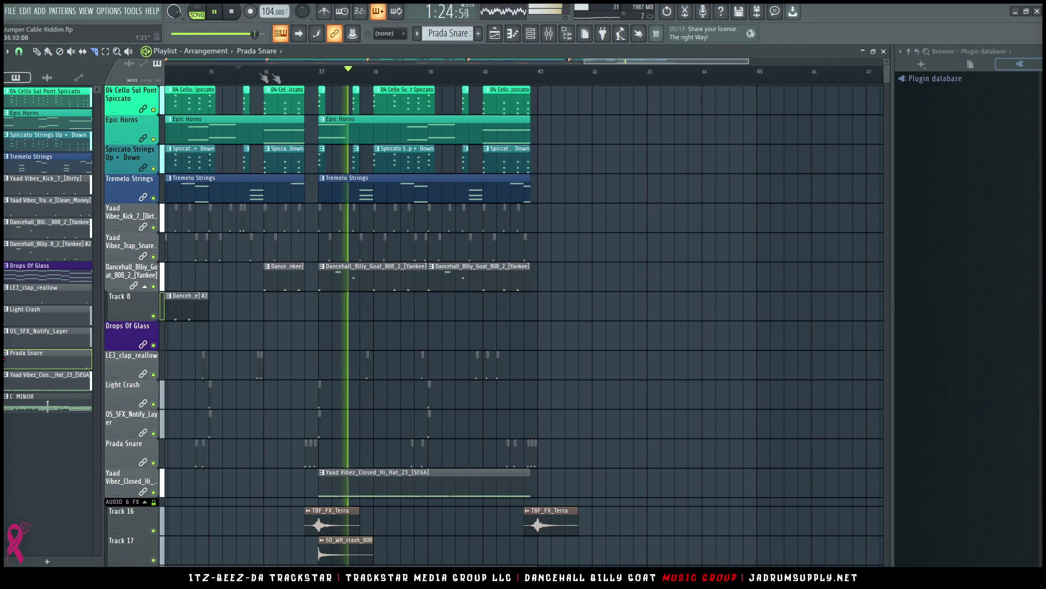
scroll(318, 80, up, 5)
click(202, 72)
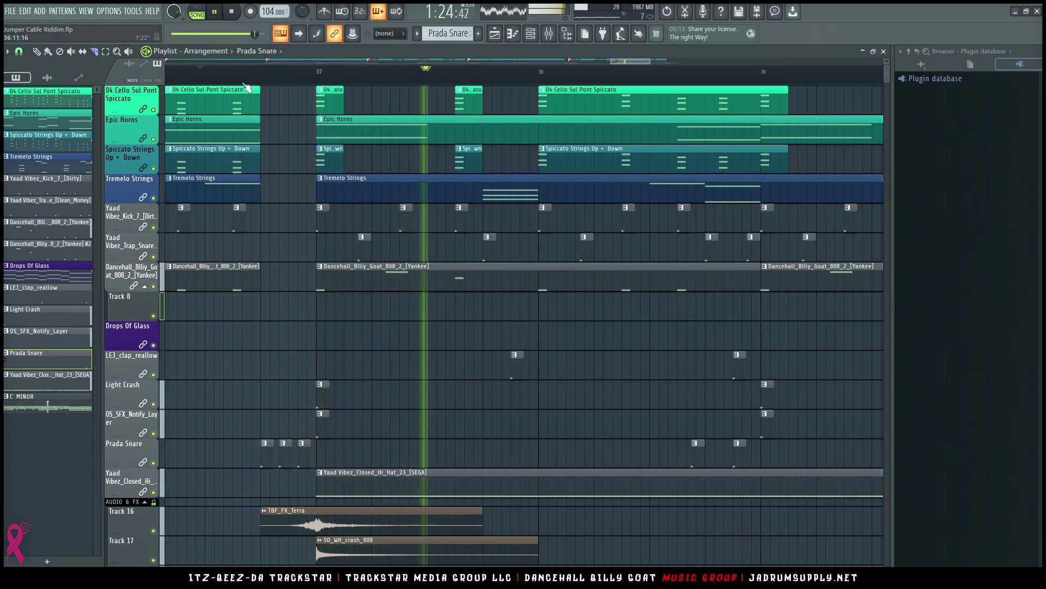
key(space)
key(space)
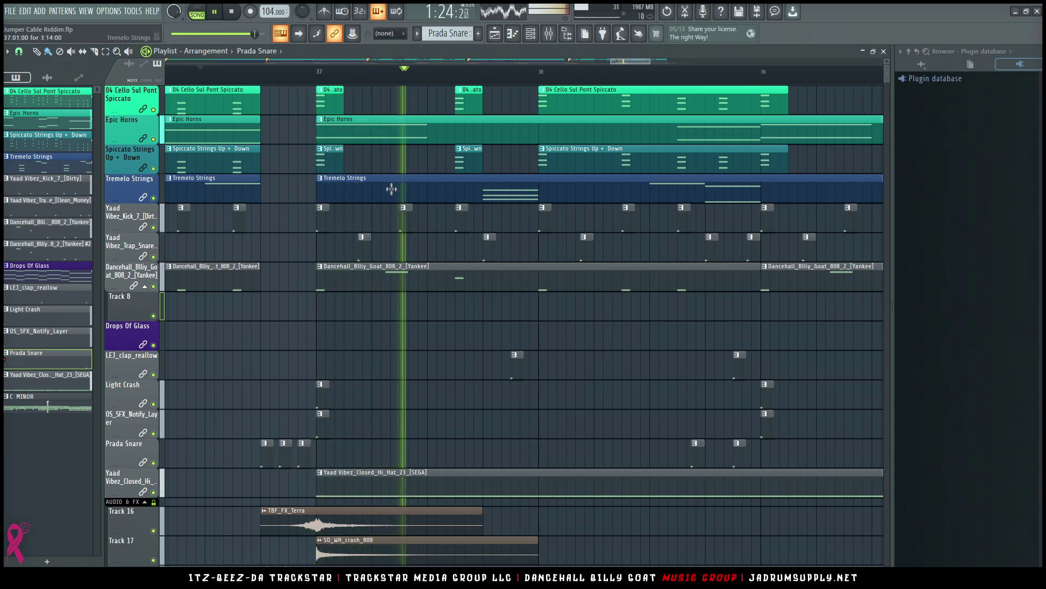
key(space)
key(space)
scroll(431, 80, up, 2)
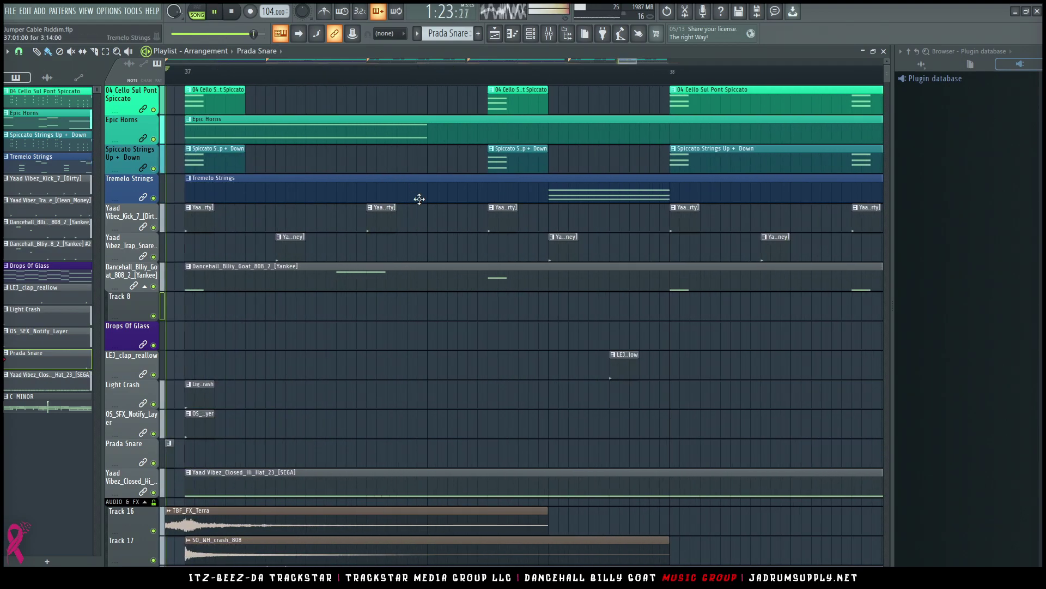
Set the playlist snap to Line and add a kick at step 10, a Prada Snare at step 14 and a trap snare at step 16 of bar 37.
click(19, 51)
click(40, 80)
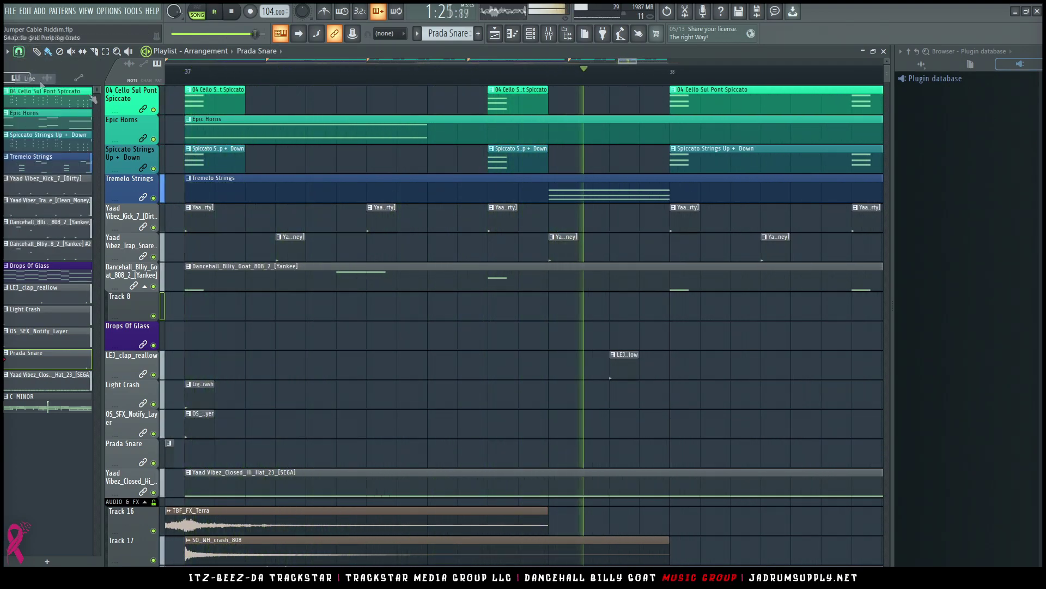
click(459, 226)
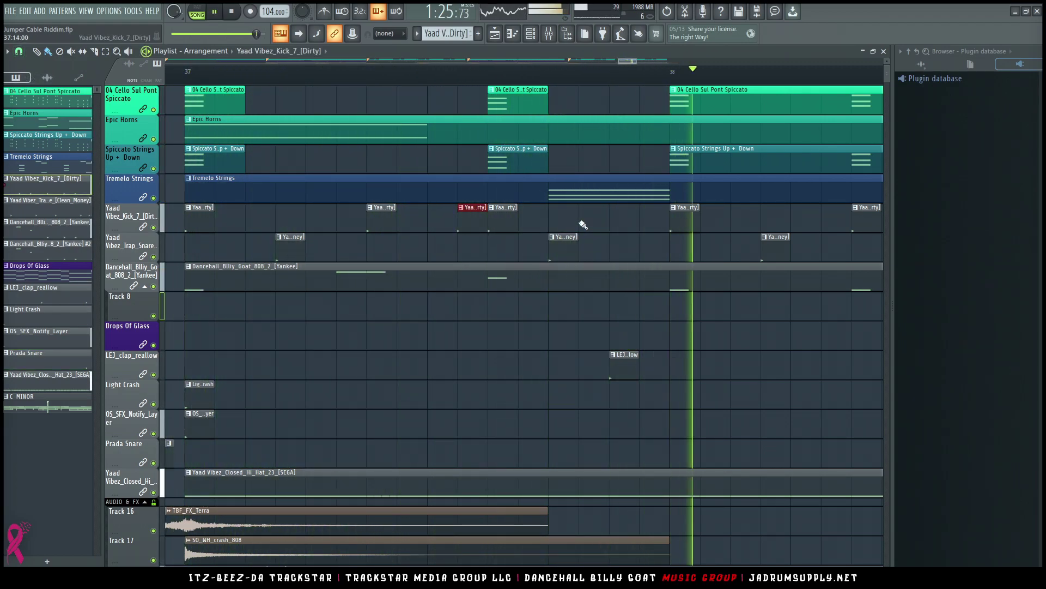
click(578, 434)
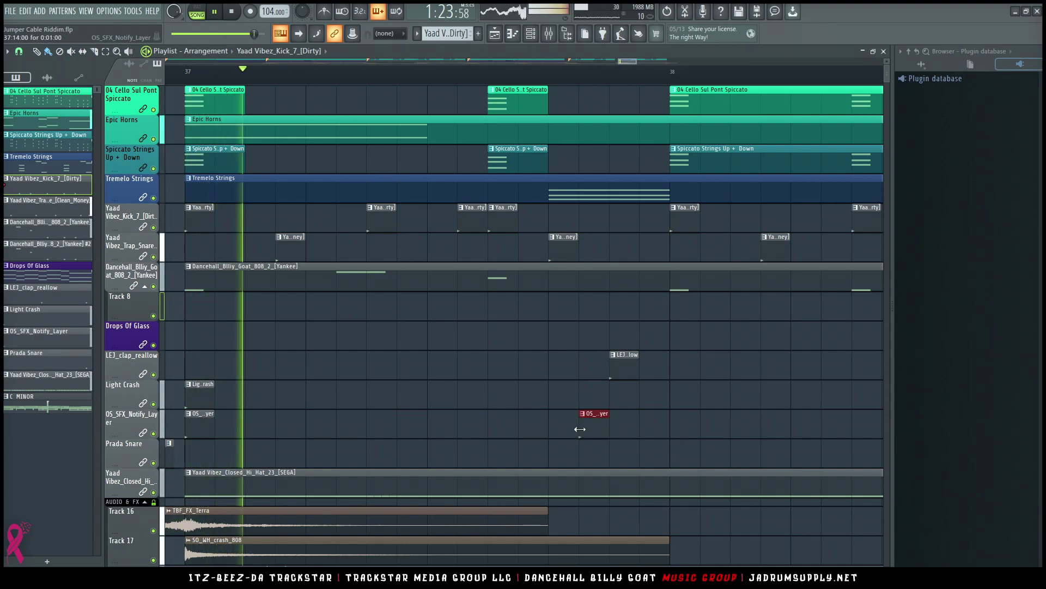
click(640, 249)
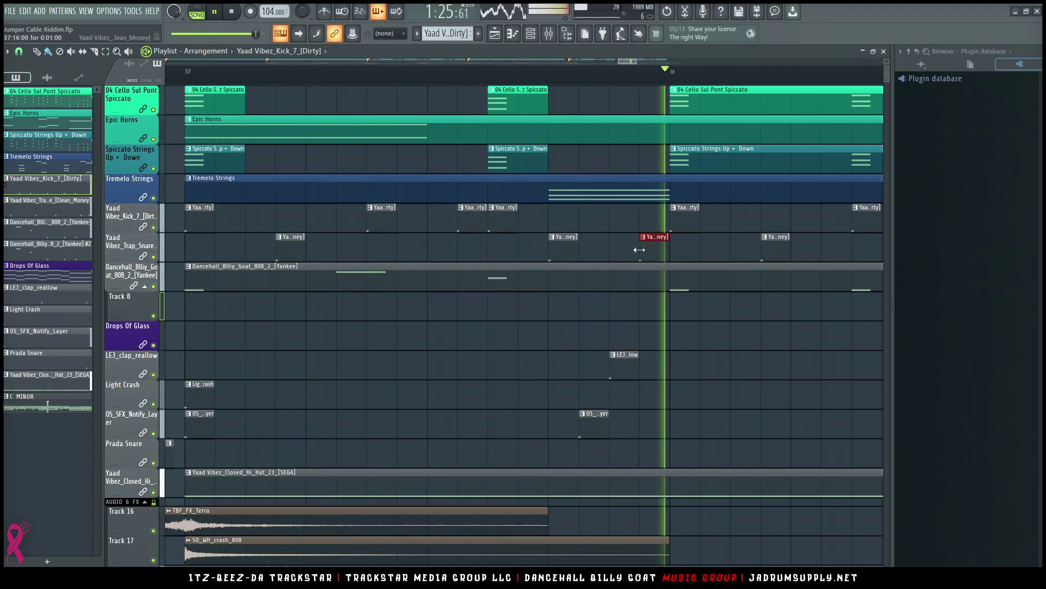
right_click(593, 430)
click(580, 444)
key(space)
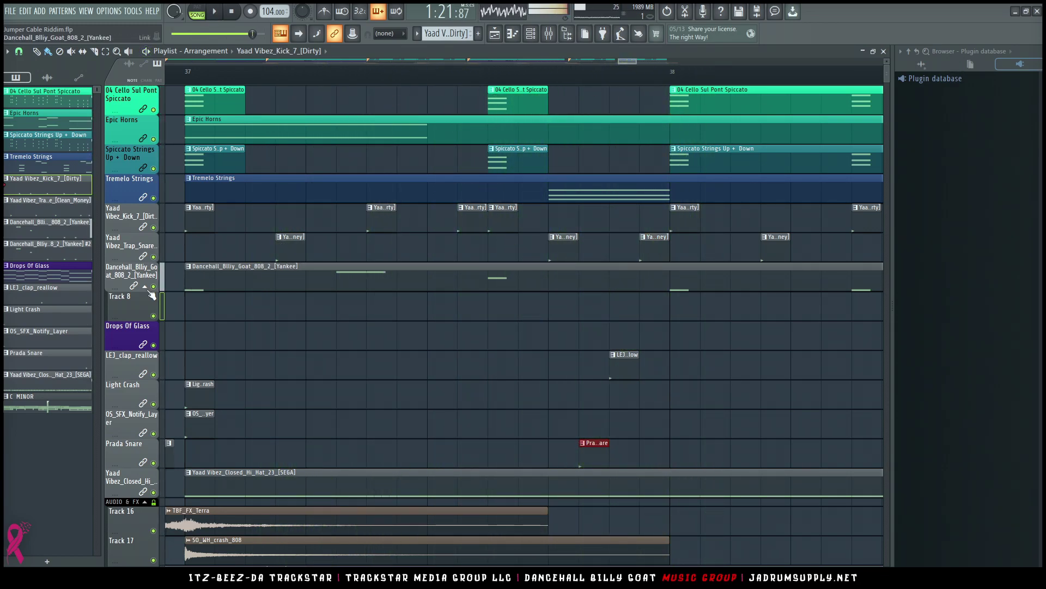
Solo the trap snare, LEJ clap and Prada Snare tracks and loop the last beat of bar 37 to audition the fill.
scroll(157, 501, down, 4)
click(154, 472)
scroll(467, 341, up, 4)
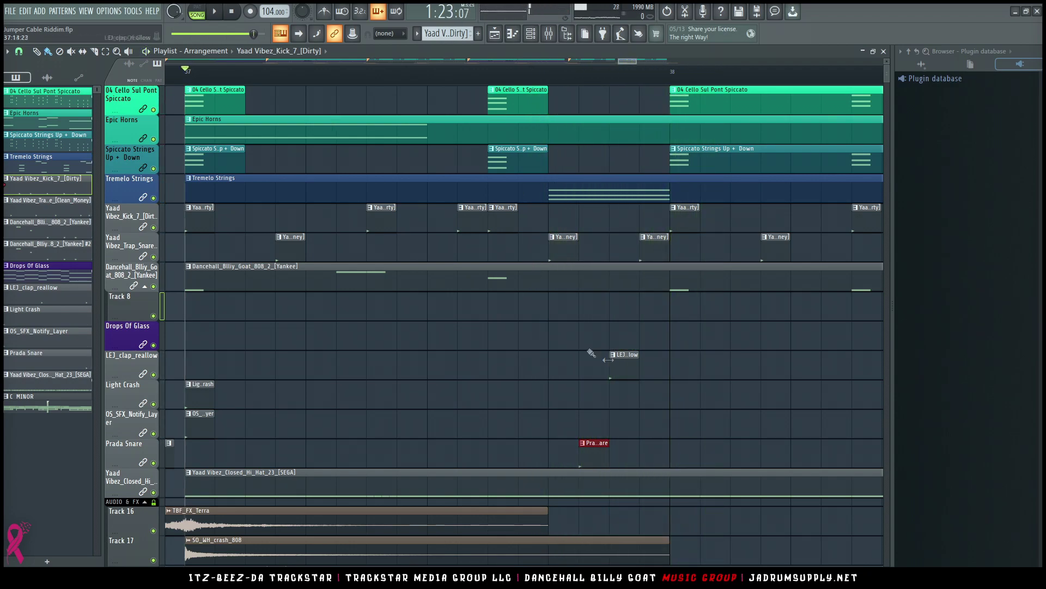
scroll(673, 156, up, 3)
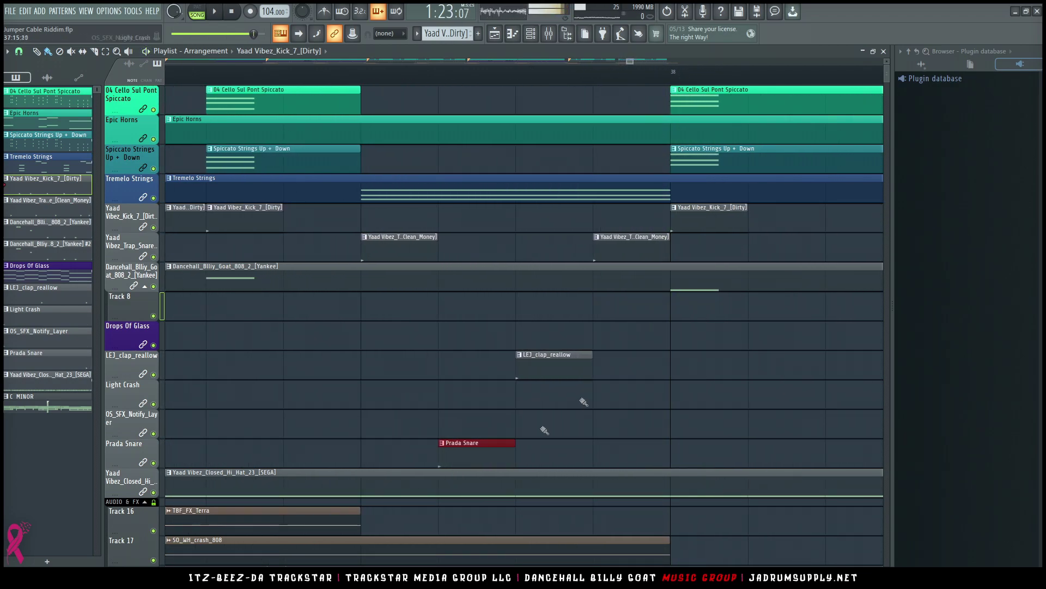
right_click(155, 463)
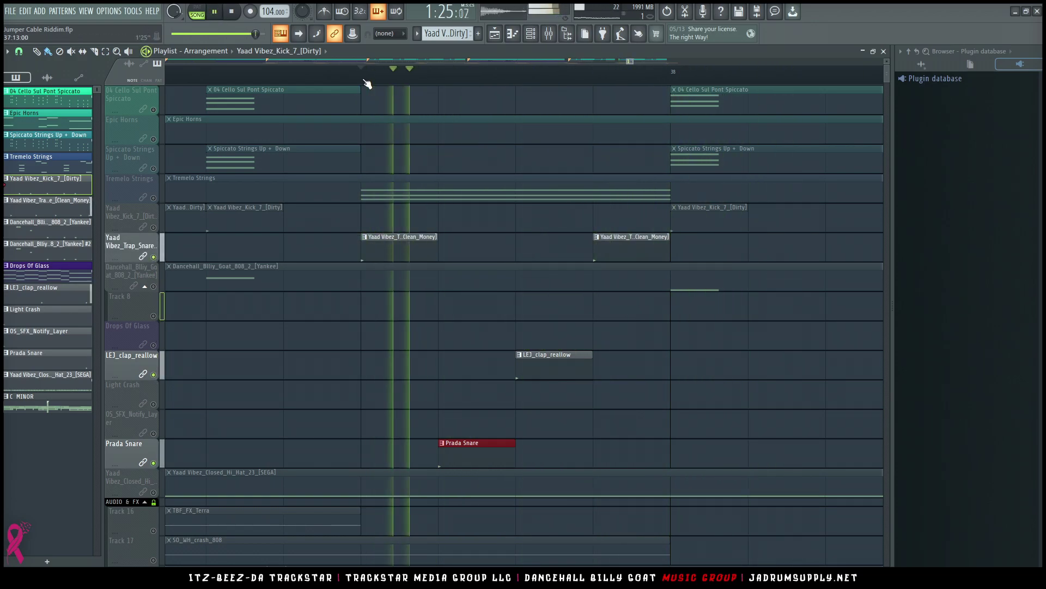
right_click(365, 81)
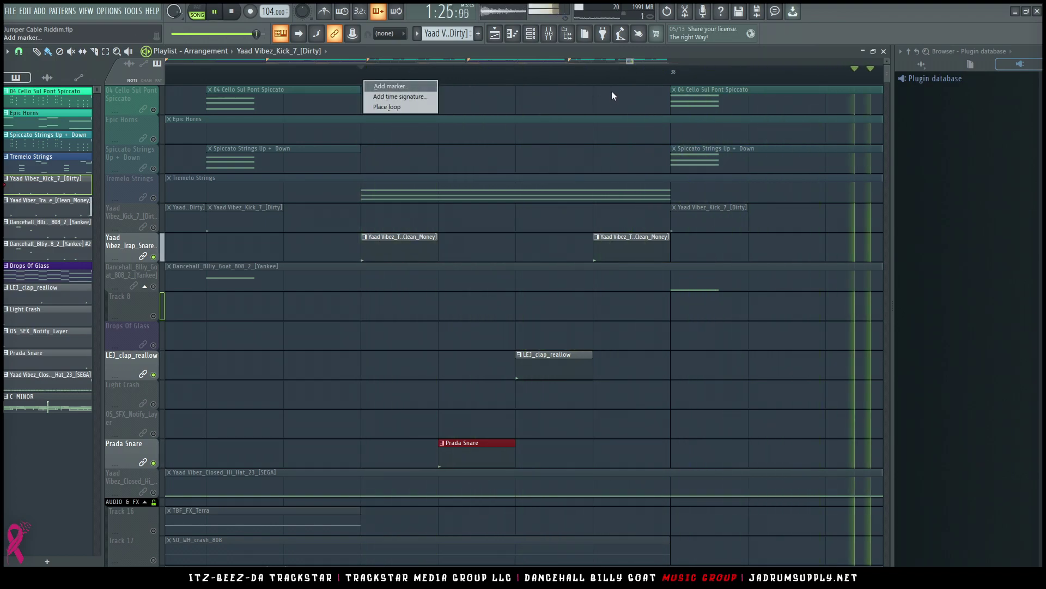
drag(661, 73, 356, 92)
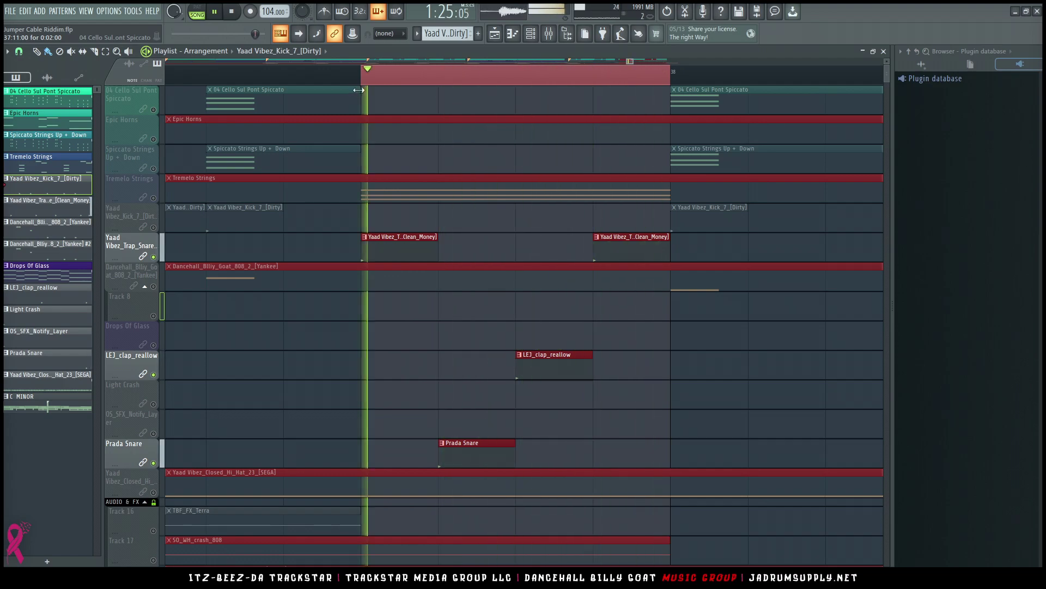
key(space)
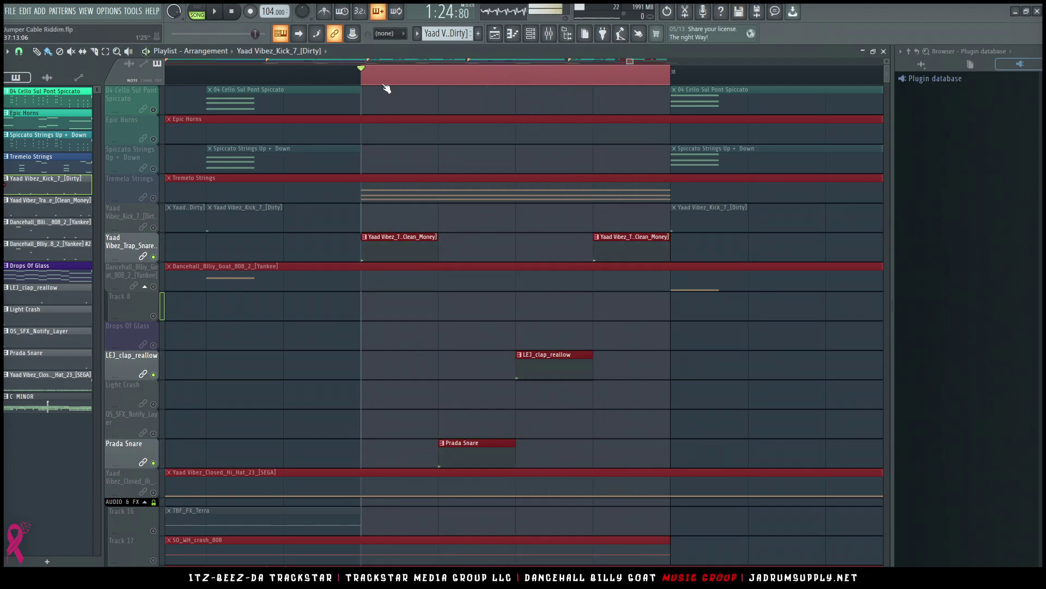
Clear the loop selection, restore all soloed-out tracks and play the arrangement from bar 37 onward.
scroll(386, 88, down, 4)
scroll(287, 80, down, 2)
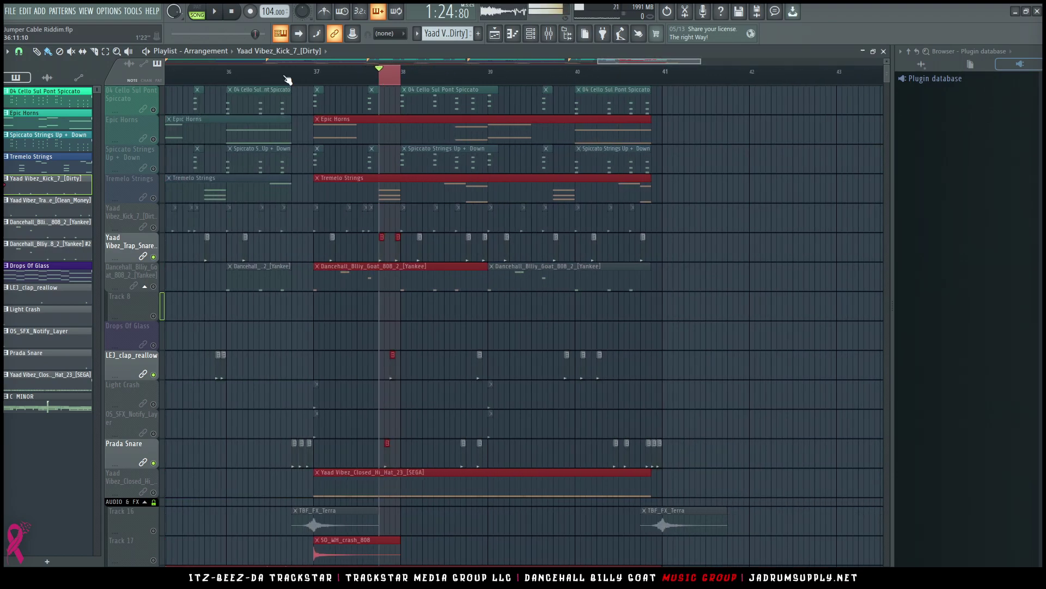
click(317, 83)
right_click(153, 257)
right_click(153, 257)
key(space)
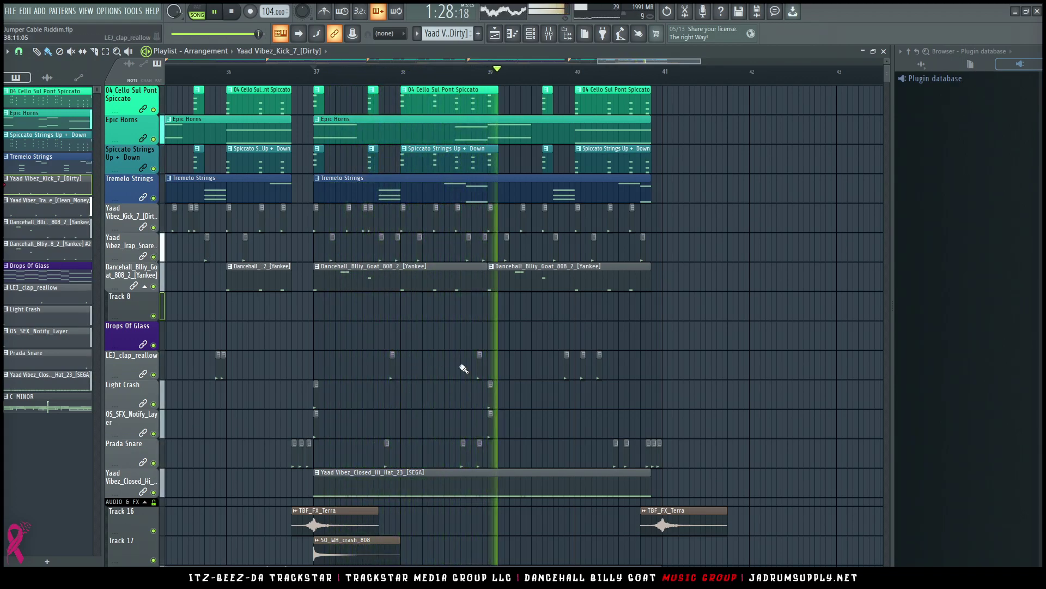
scroll(609, 347, up, 3)
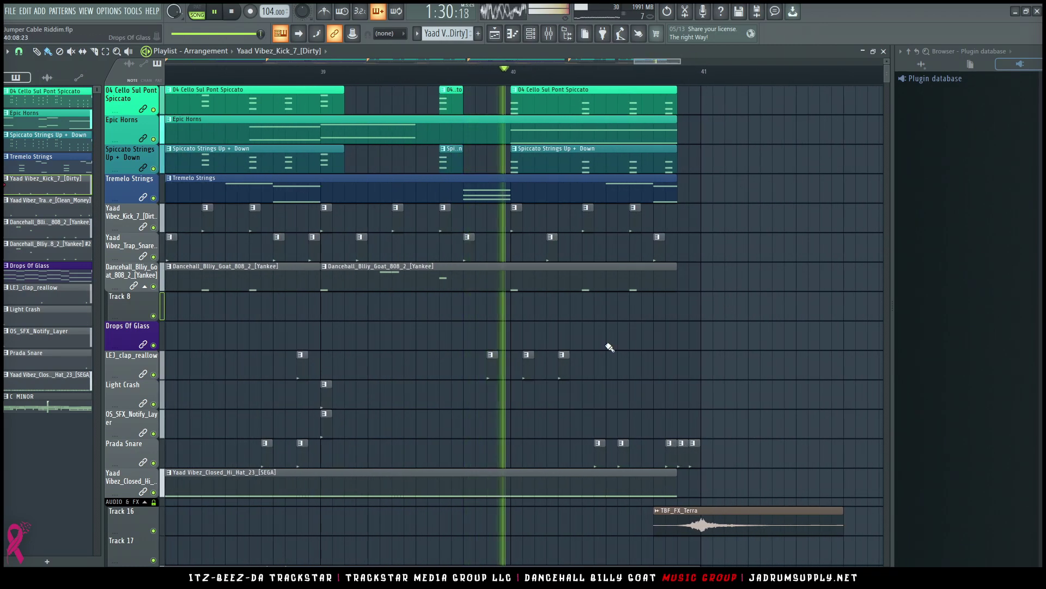
Slice the string, horn and 808 clips at steps 9 and 10 of bar 40 and delete the string, horn, kick, trap snare and 808 parts after them.
key(space)
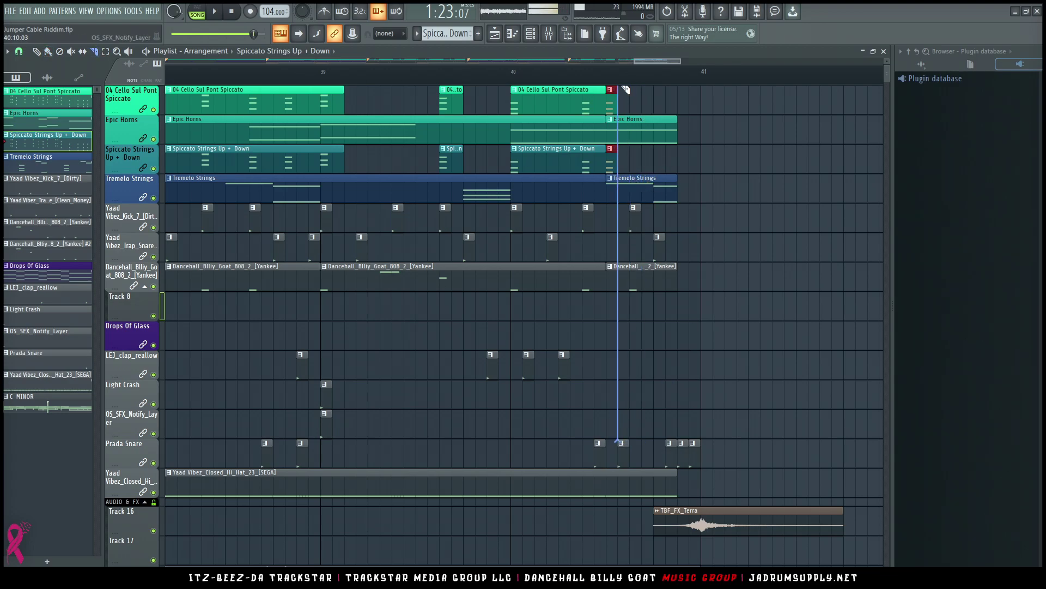
drag(626, 135, 615, 288)
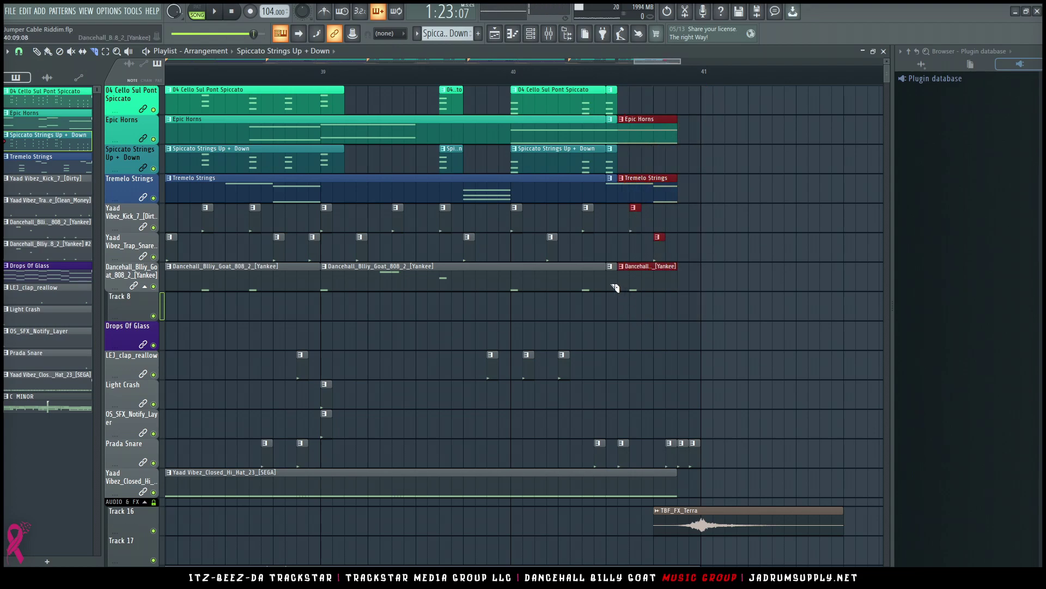
key(Delete)
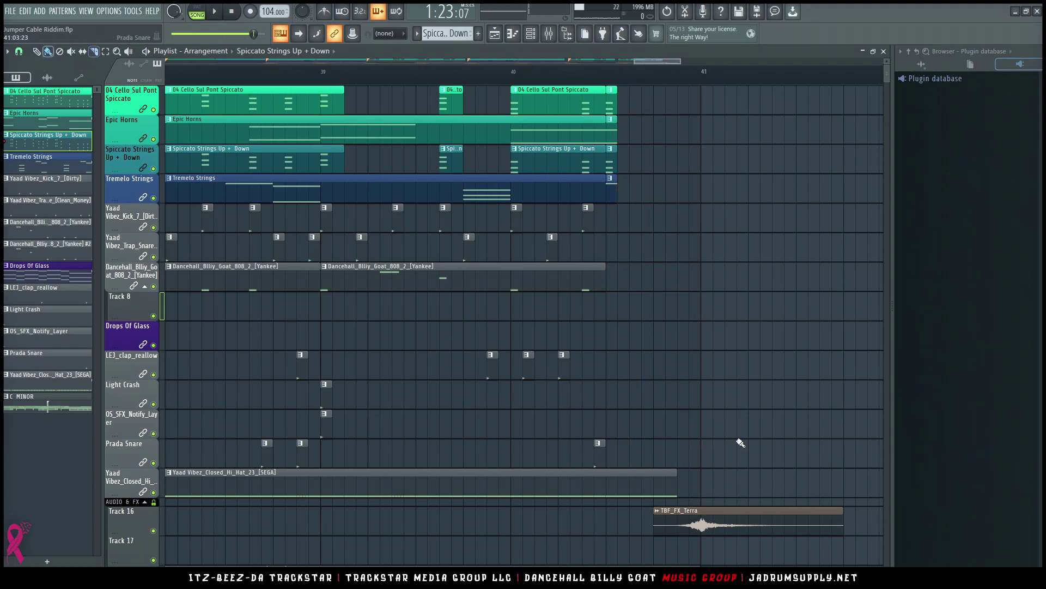
Copy the one-step string and horn slices to step 13 of bar 40 and audition the stabs.
drag(648, 229, 614, 102)
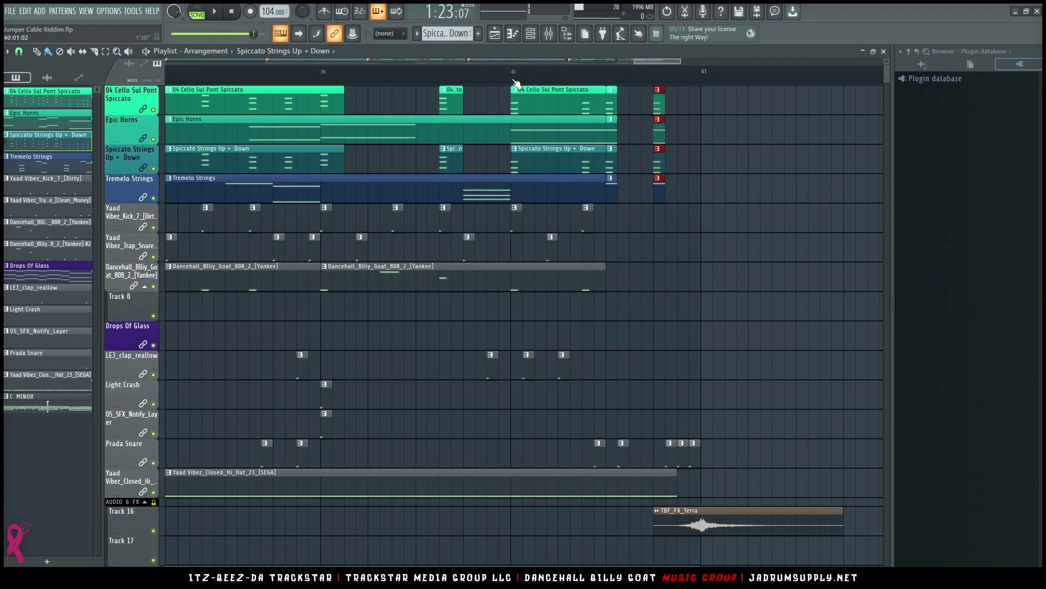
key(space)
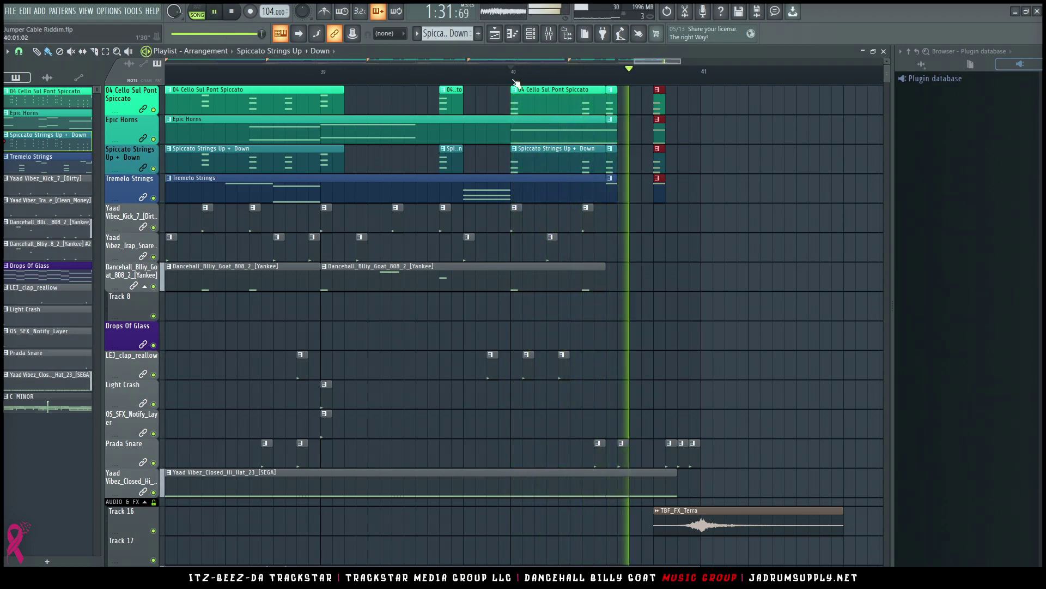
key(space)
key(space)
key(space)
key(space)
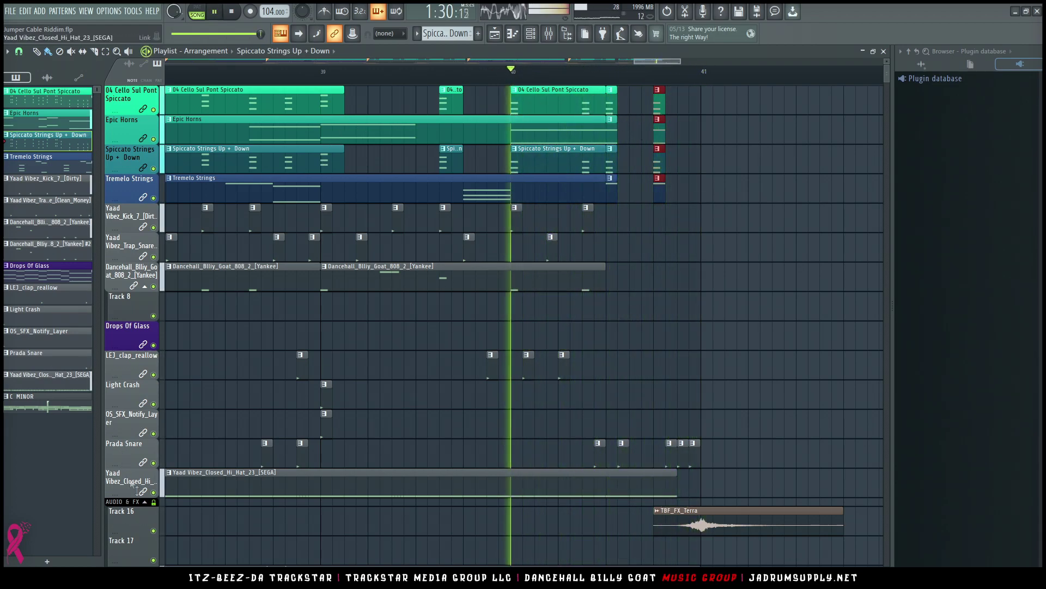
scroll(158, 495, down, 4)
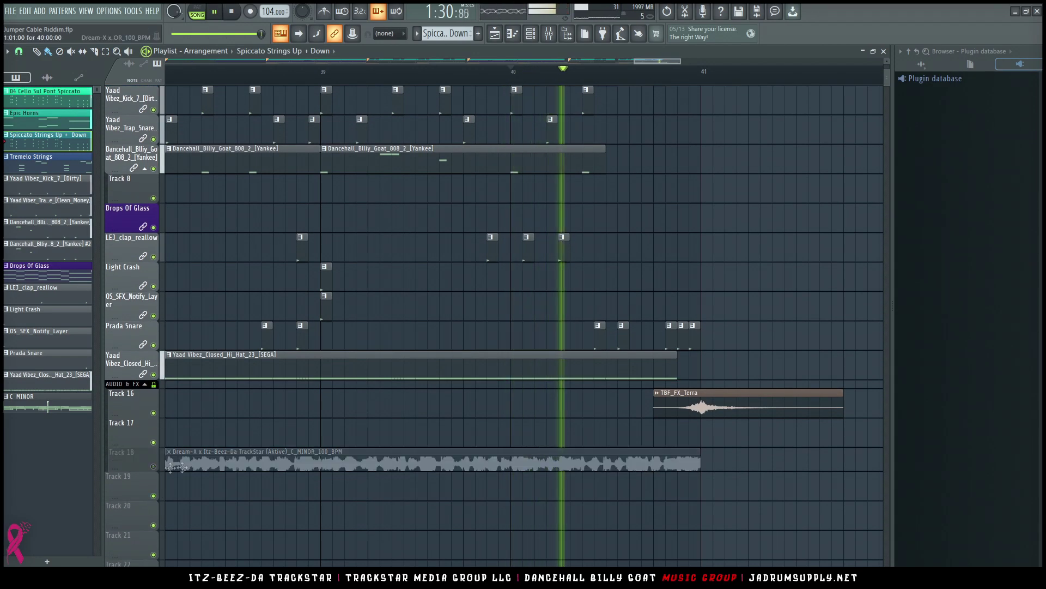
scroll(645, 299, up, 4)
key(space)
key(space)
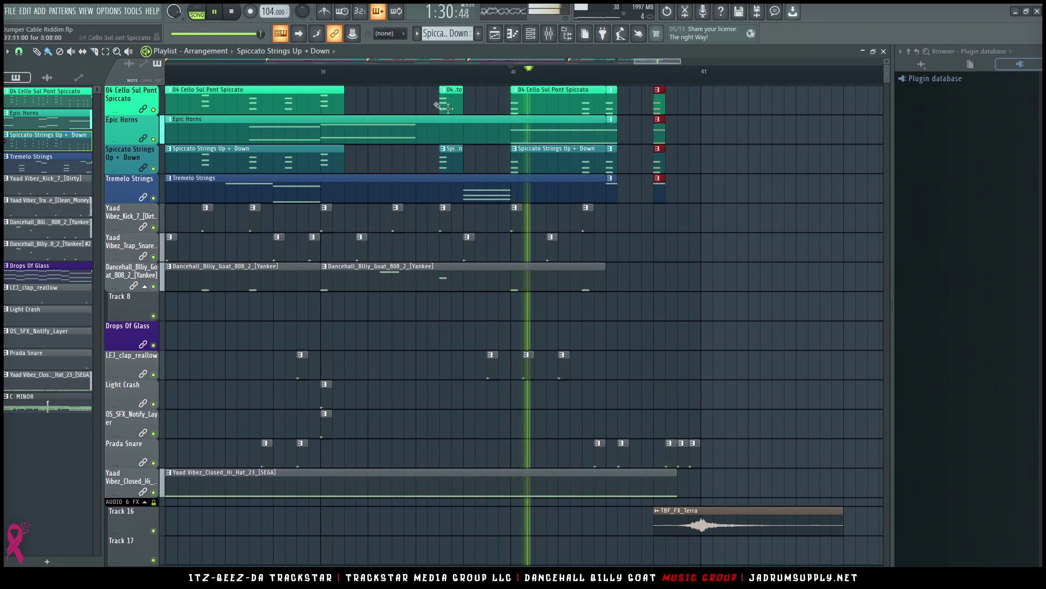
click(324, 73)
Shift the two groups of string and horn stabs in bar 40 to steps 11 and 14, checking them in playback.
drag(698, 216, 635, 110)
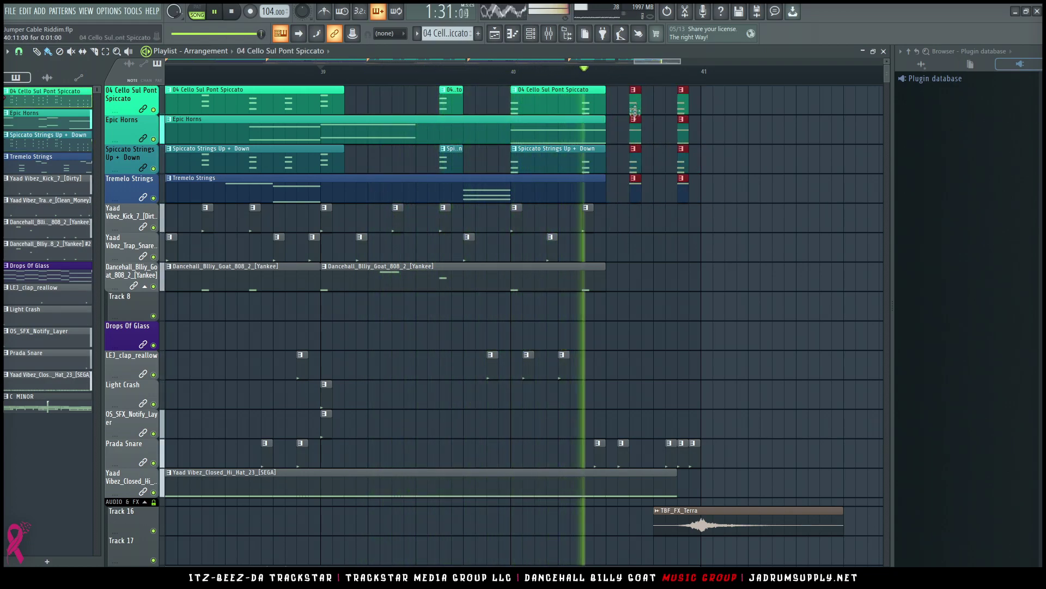
key(space)
key(space)
drag(703, 217, 671, 109)
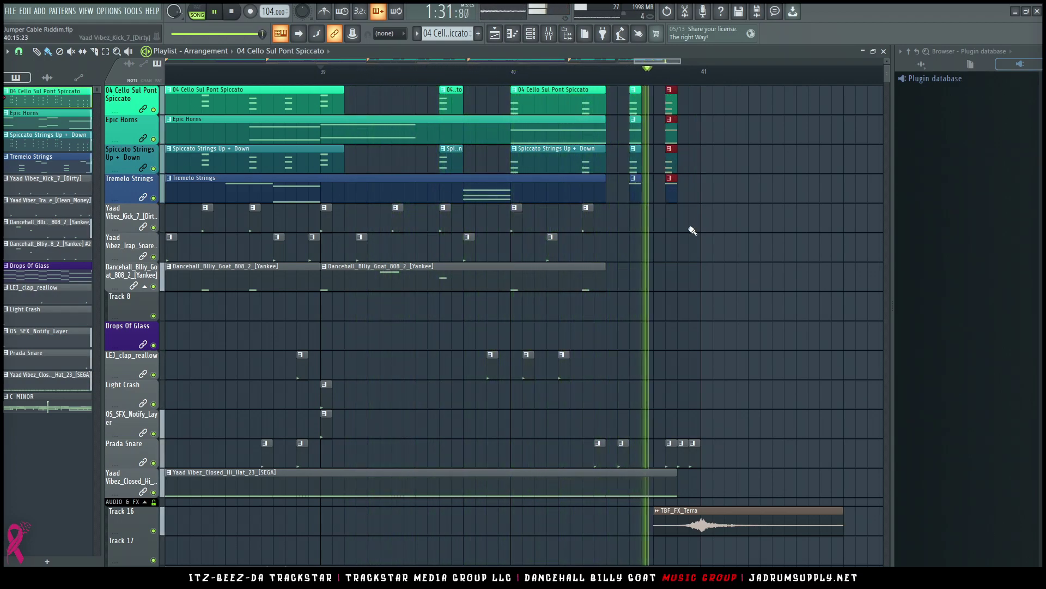
key(space)
Select the whole first chorus from bar 9 to 17, excluding the muted reference audio, place a copy at bar 41 and deselect the clips.
scroll(644, 85, down, 3)
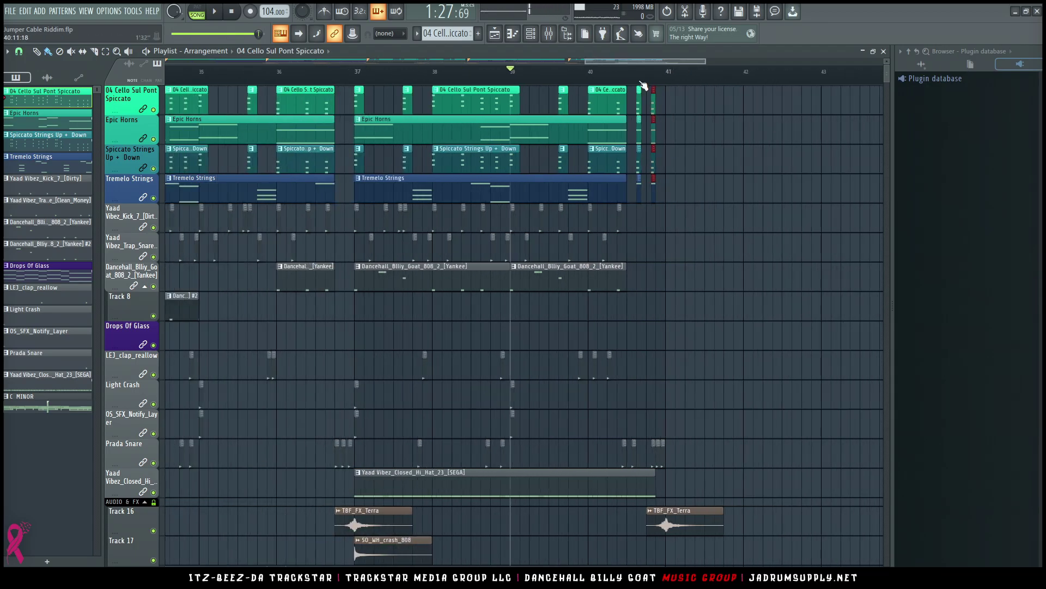
scroll(643, 86, down, 5)
double_click(240, 84)
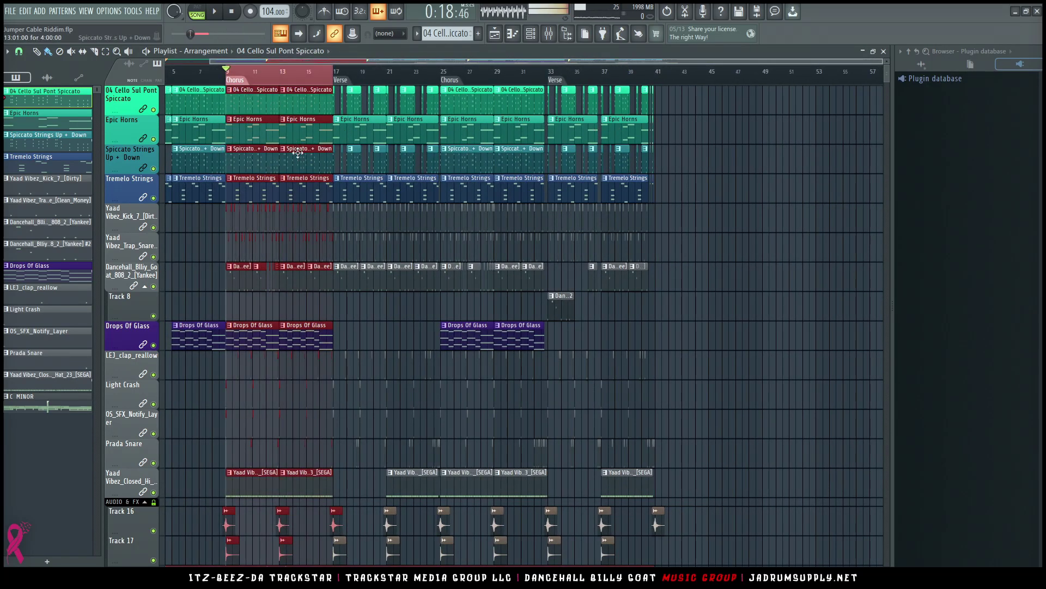
scroll(313, 207, down, 5)
ctrl+shift+click(281, 165)
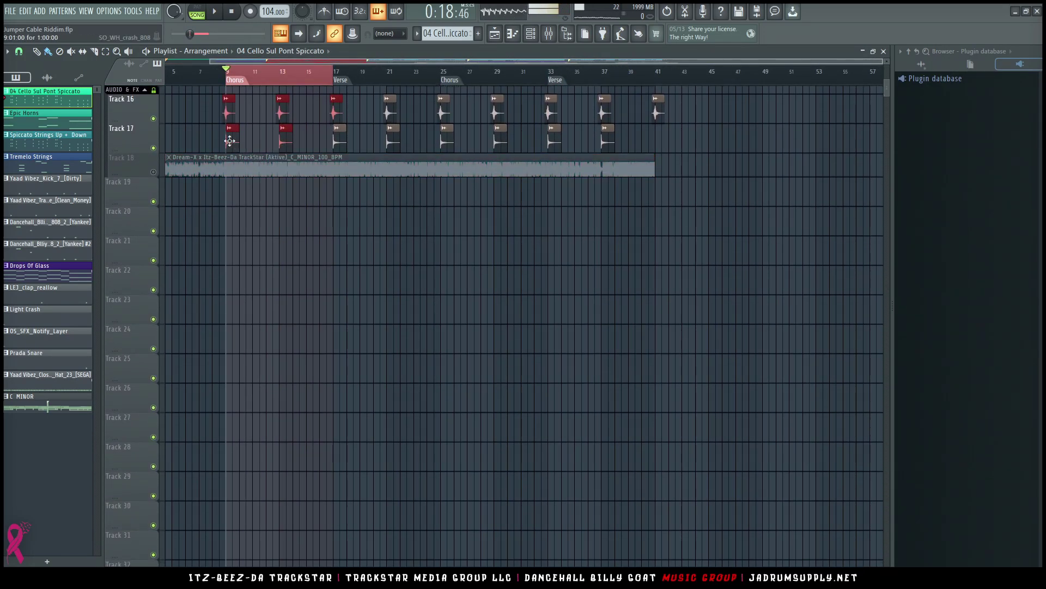
drag(229, 141, 667, 141)
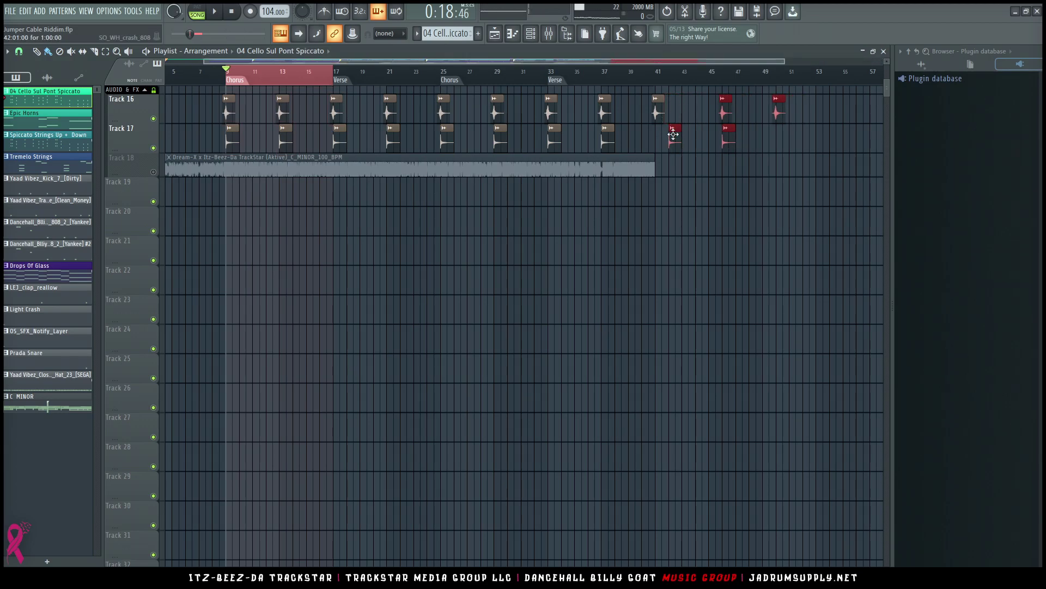
drag(664, 135, 662, 134)
ctrl+right_click(754, 276)
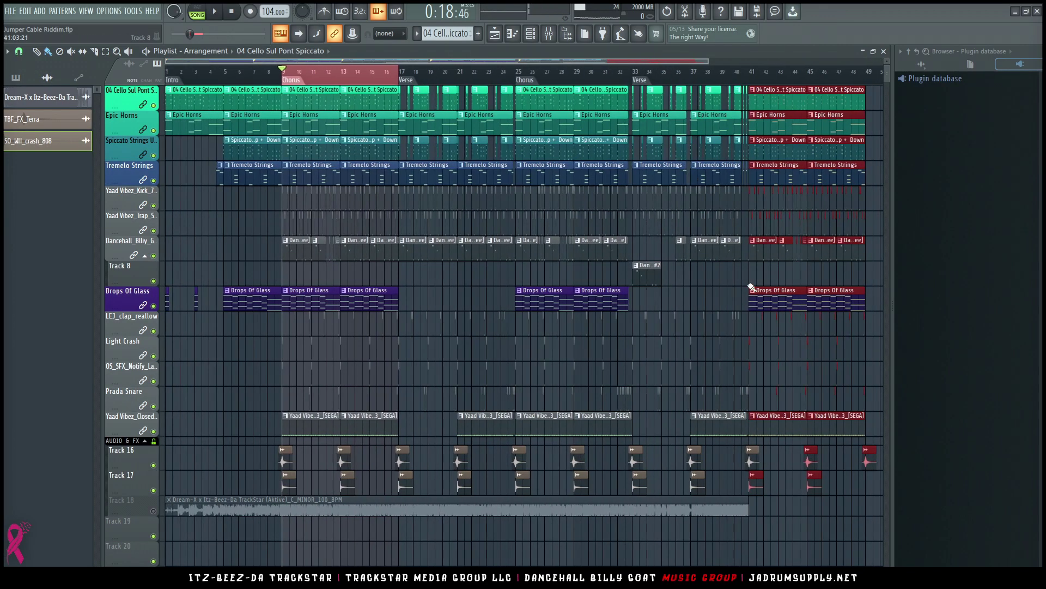
scroll(756, 304, down, 3)
key(ctrl+d)
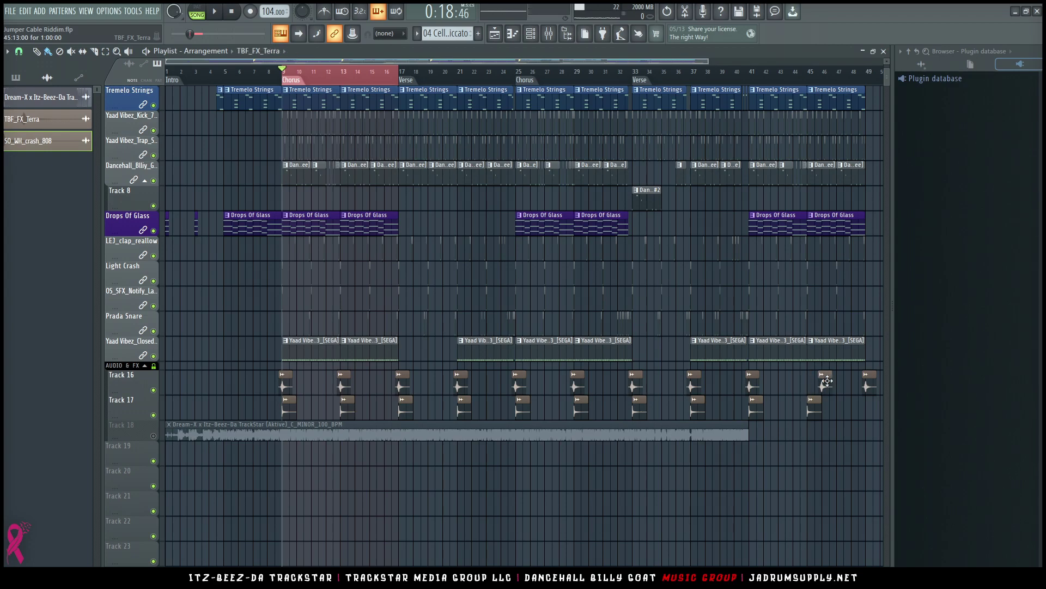
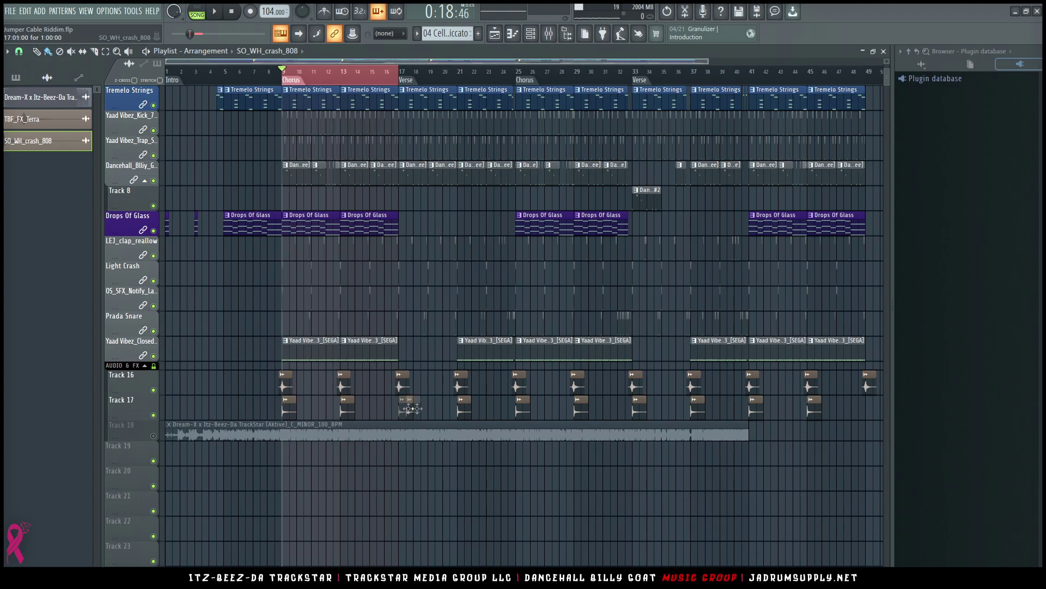
Line up the SO_WH_crash_808 clips on Track 17 with the starts of bars 17, 21, 25, 29, 33 and 37 during playback.
key(space)
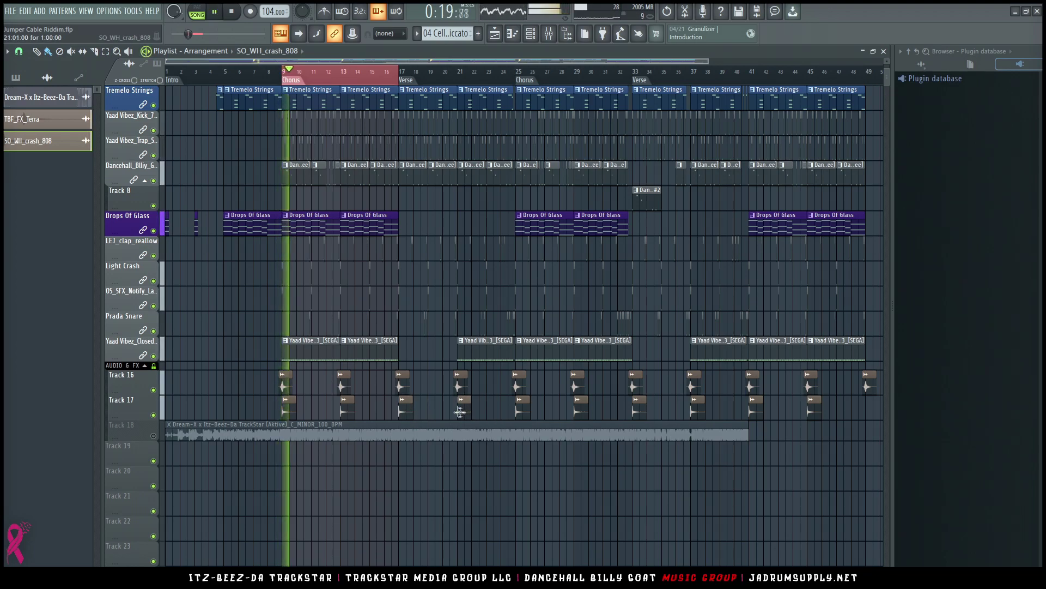
drag(454, 413, 522, 413)
drag(634, 409, 643, 409)
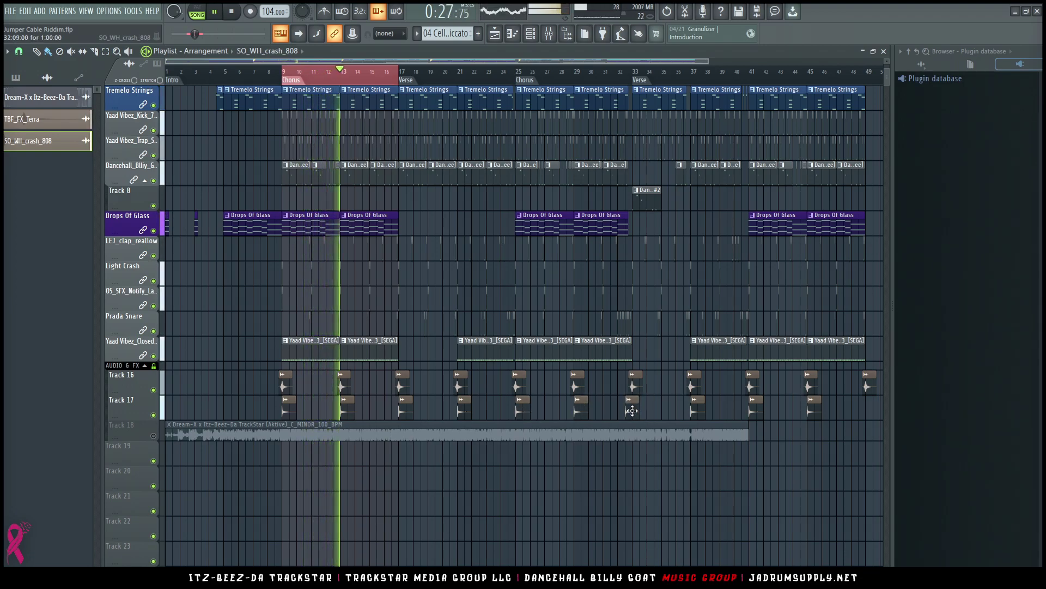
drag(703, 409, 697, 409)
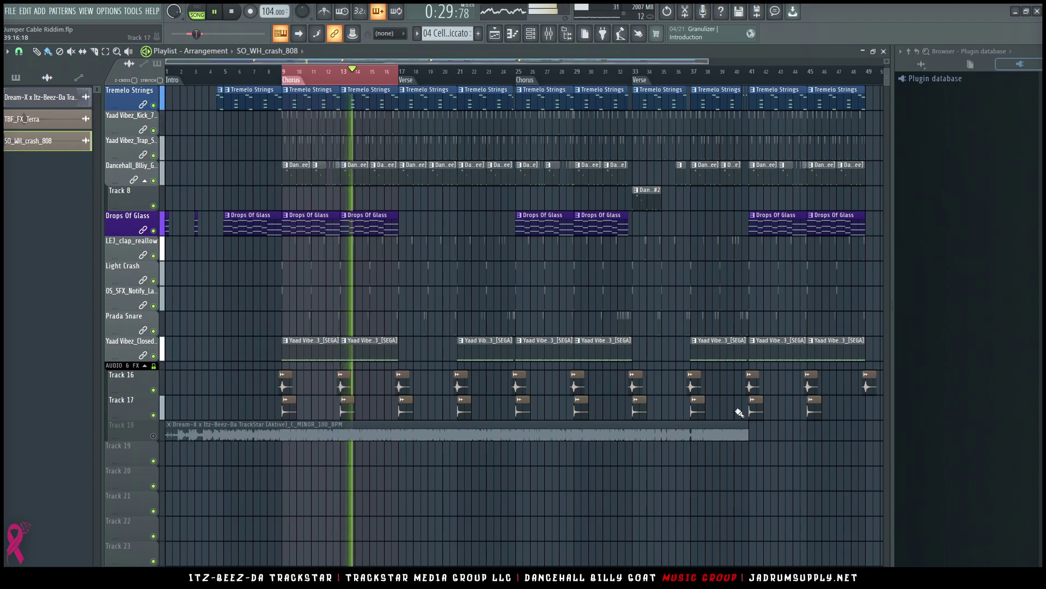
click(754, 387)
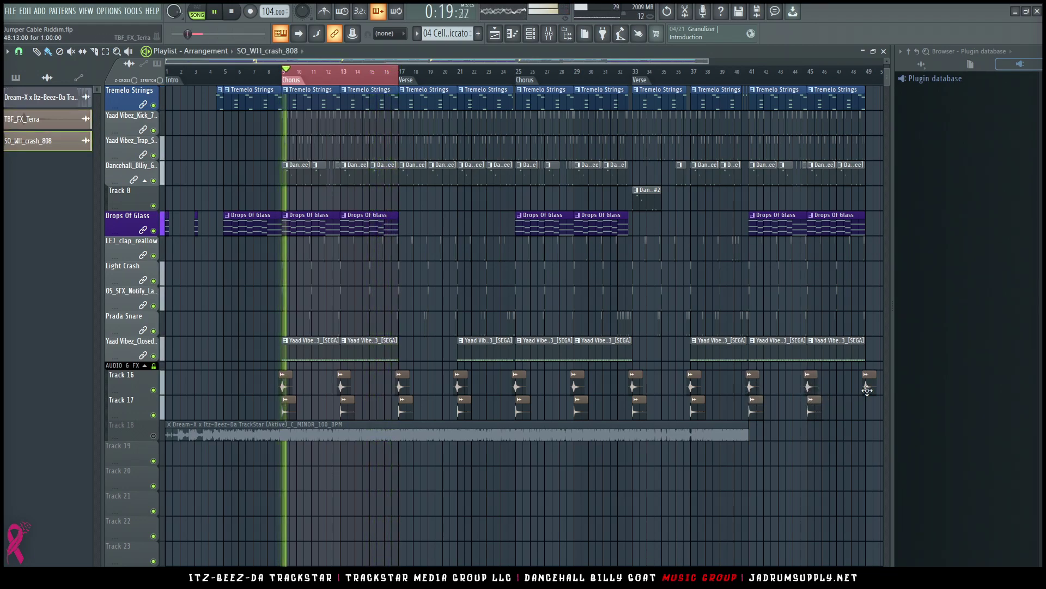
key(space)
Check the full arrangement against the length of the muted reference audio and add a Chorus marker at bar 41.
scroll(840, 398, up, 3)
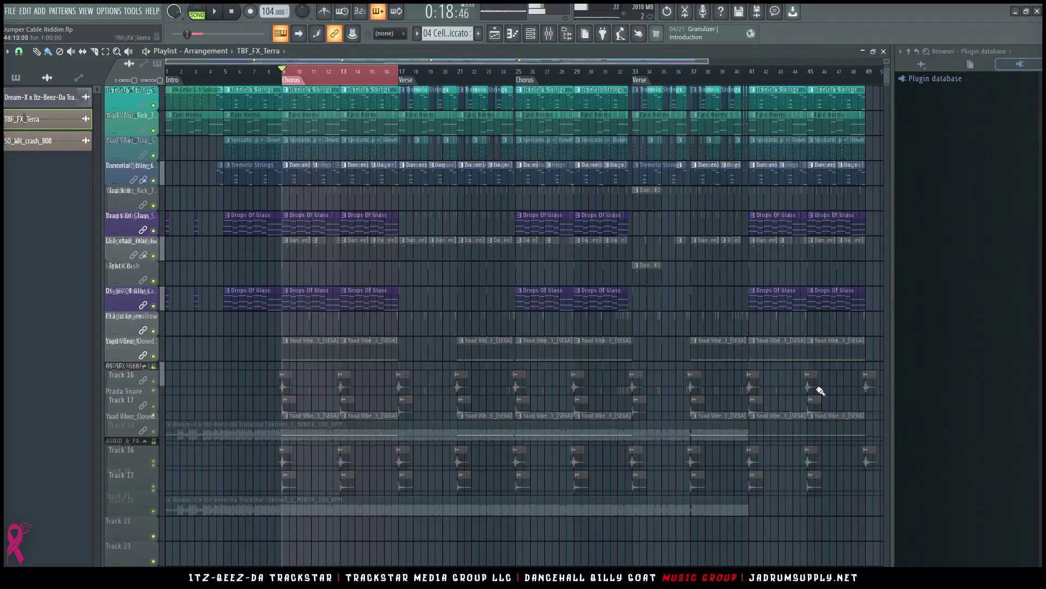
drag(744, 503, 648, 486)
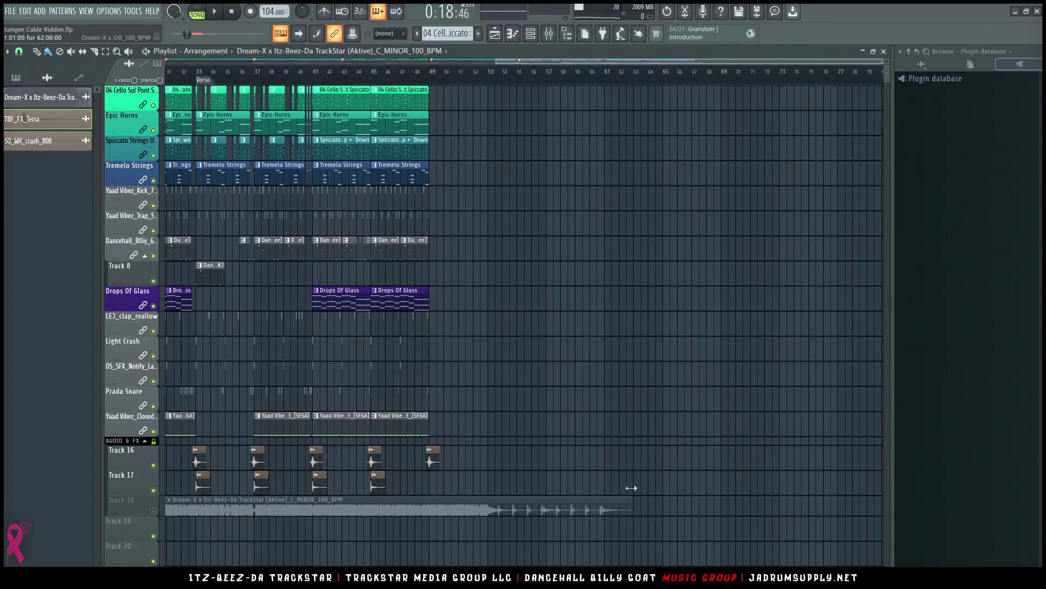
ctrl+right_click(636, 393)
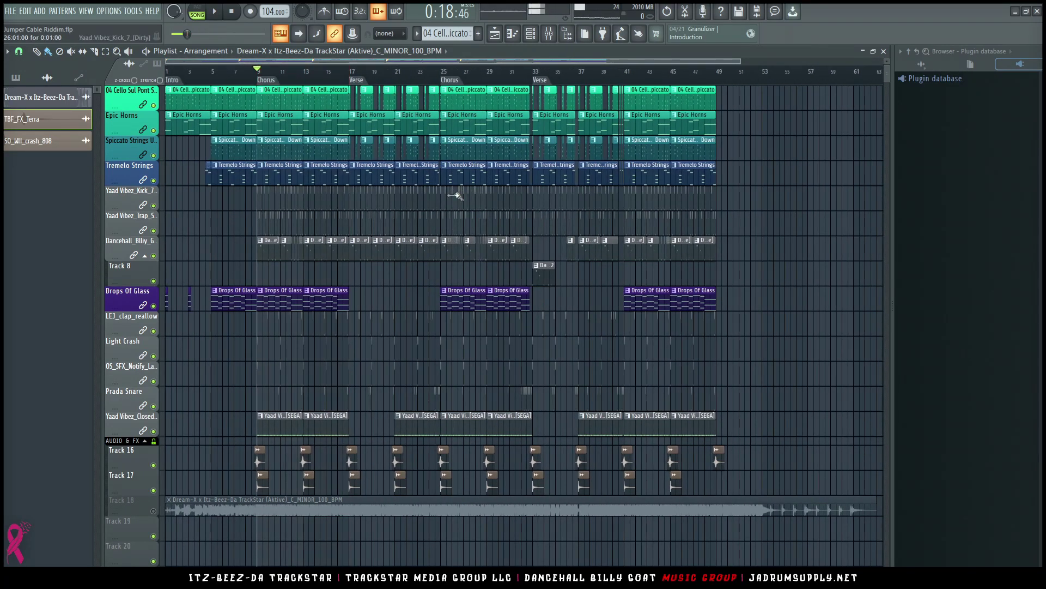
click(652, 90)
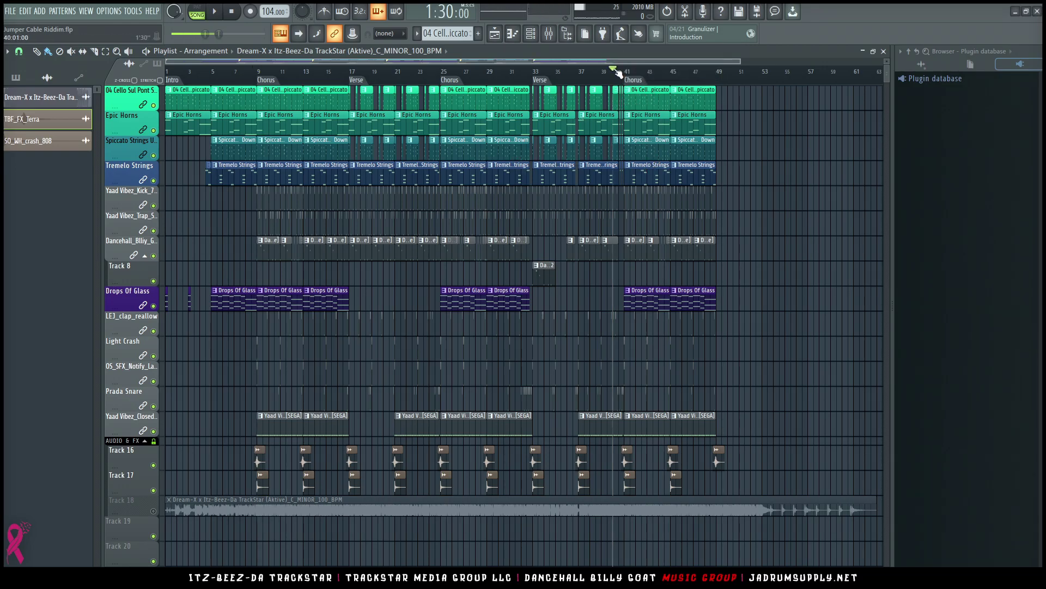
Play the third chorus from bar 40 and add a trap snare at step 16 of bar 41.
scroll(615, 71, up, 5)
drag(502, 61, 616, 68)
key(space)
scroll(620, 81, up, 5)
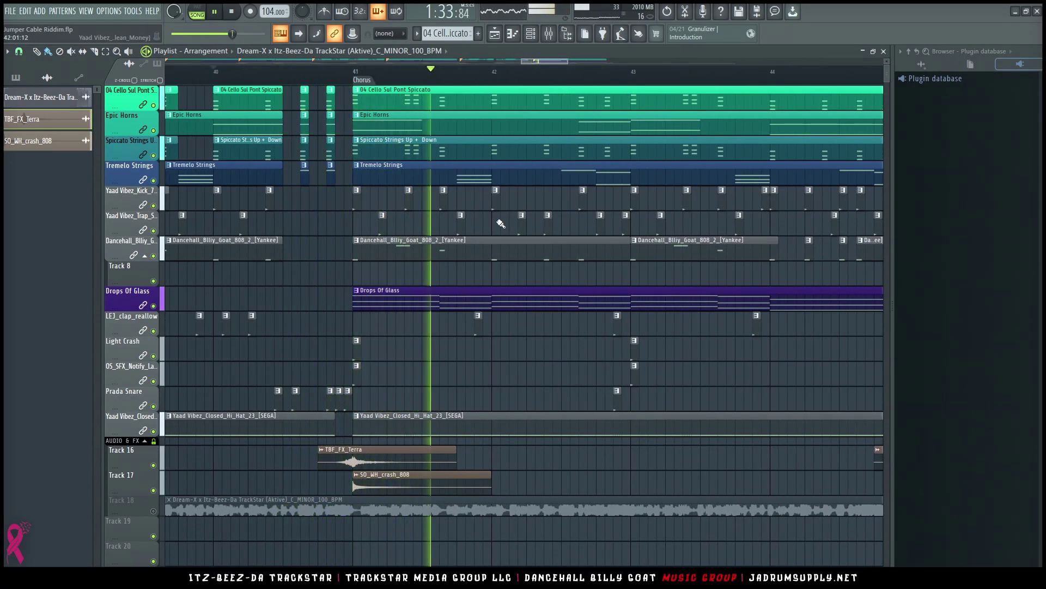
key(space)
key(space)
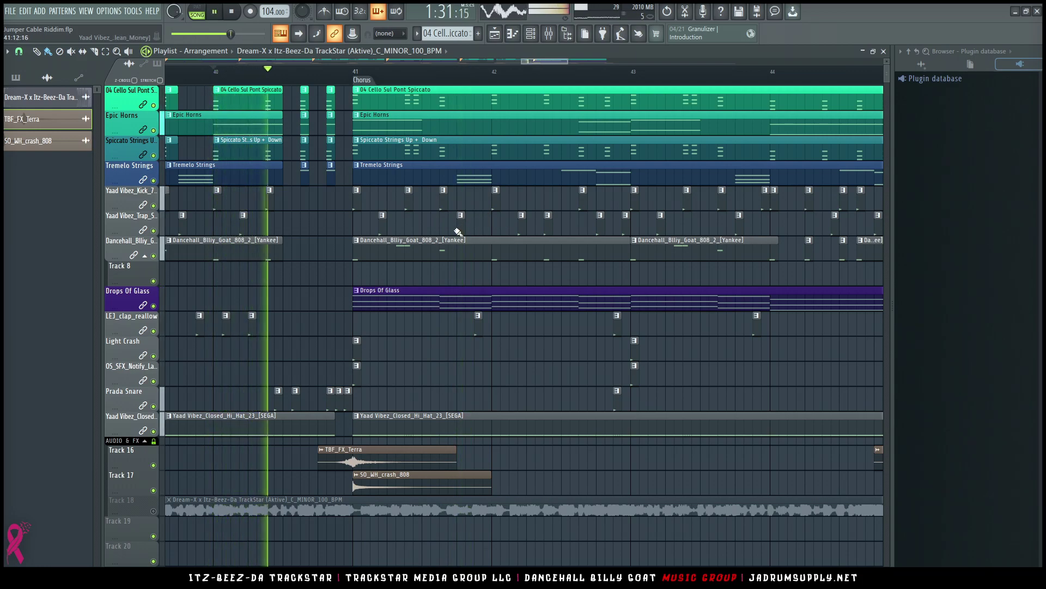
click(486, 224)
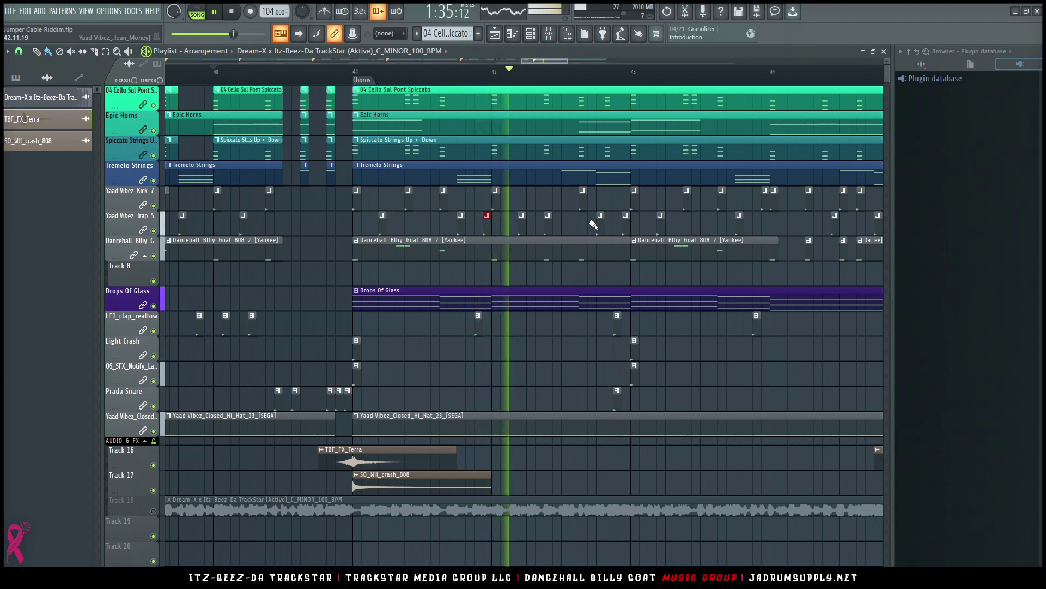
key(space)
key(space)
Replace the trap snare at step 4 of bar 42 with a kick and add a trap snare at step 10.
drag(487, 81, 460, 80)
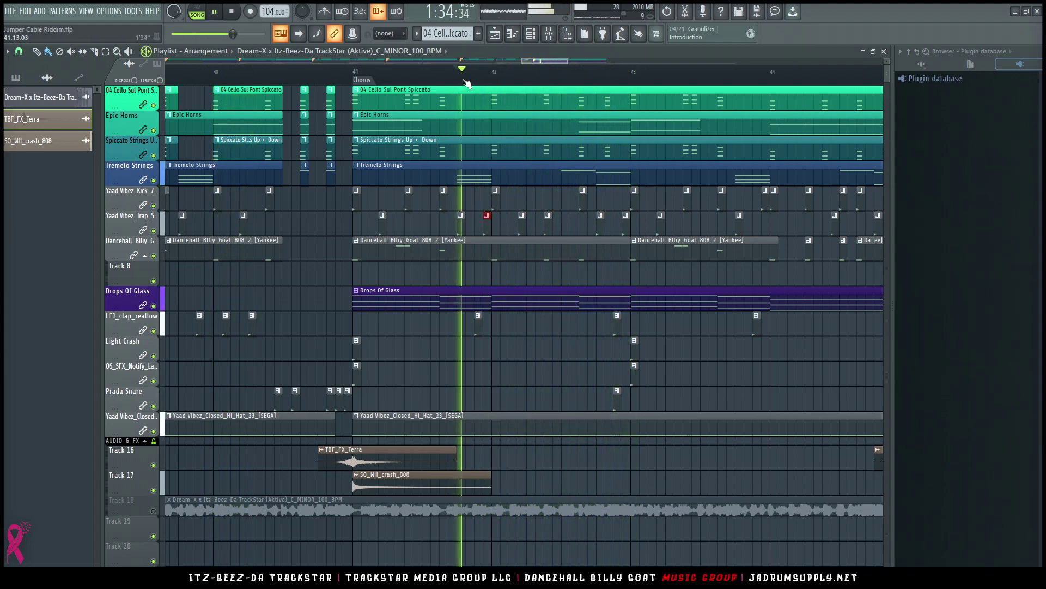
click(522, 192)
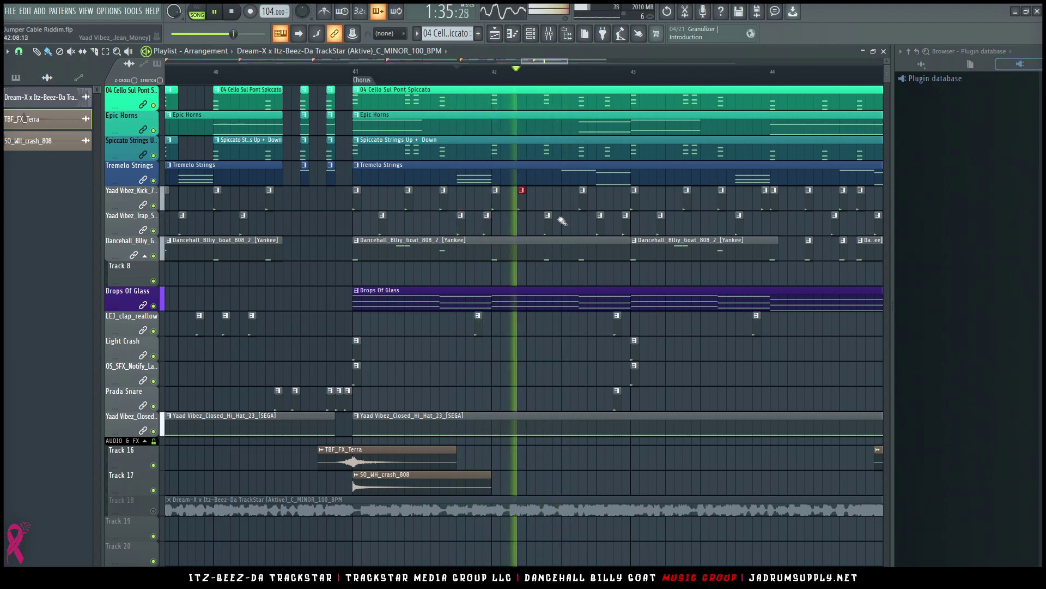
click(573, 217)
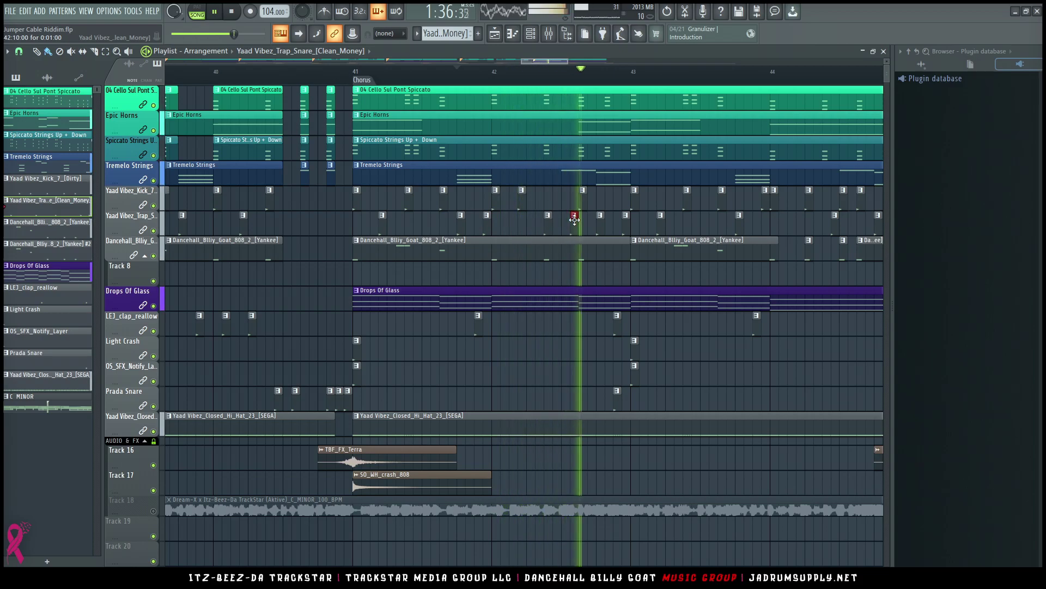
Slice the string, horn, tremolo, Drops Of Glass and closed hi-hat clips at step 9 of bar 44.
scroll(605, 89, down, 3)
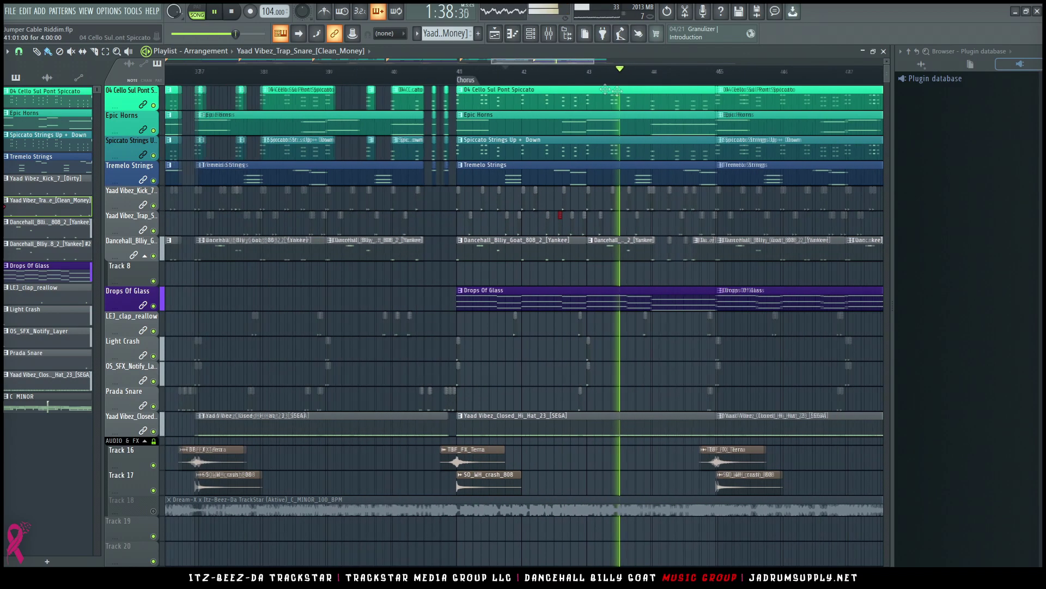
scroll(572, 61, up, 3)
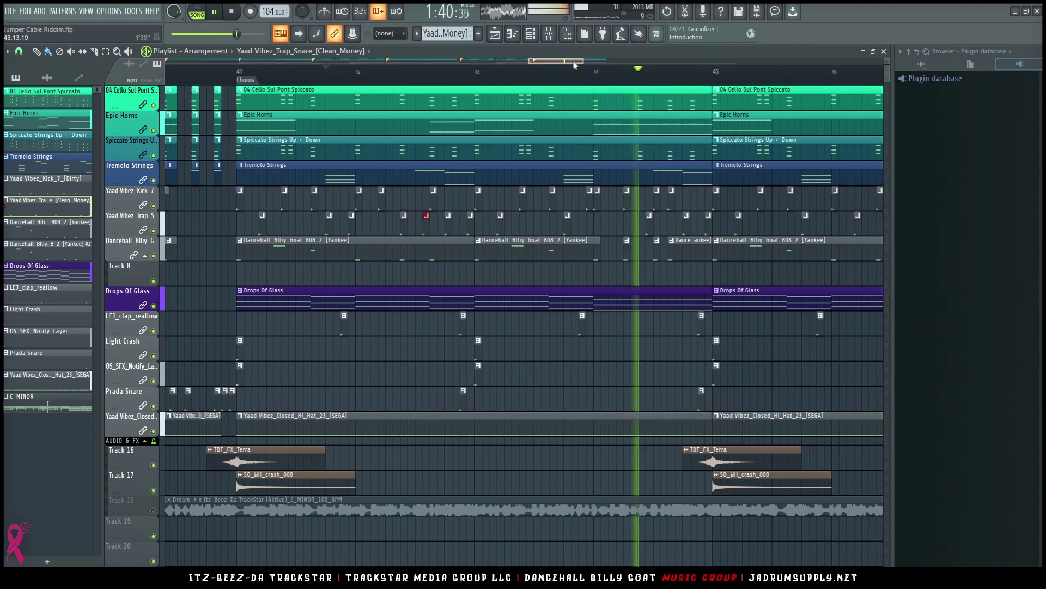
drag(573, 61, 584, 63)
scroll(589, 78, up, 3)
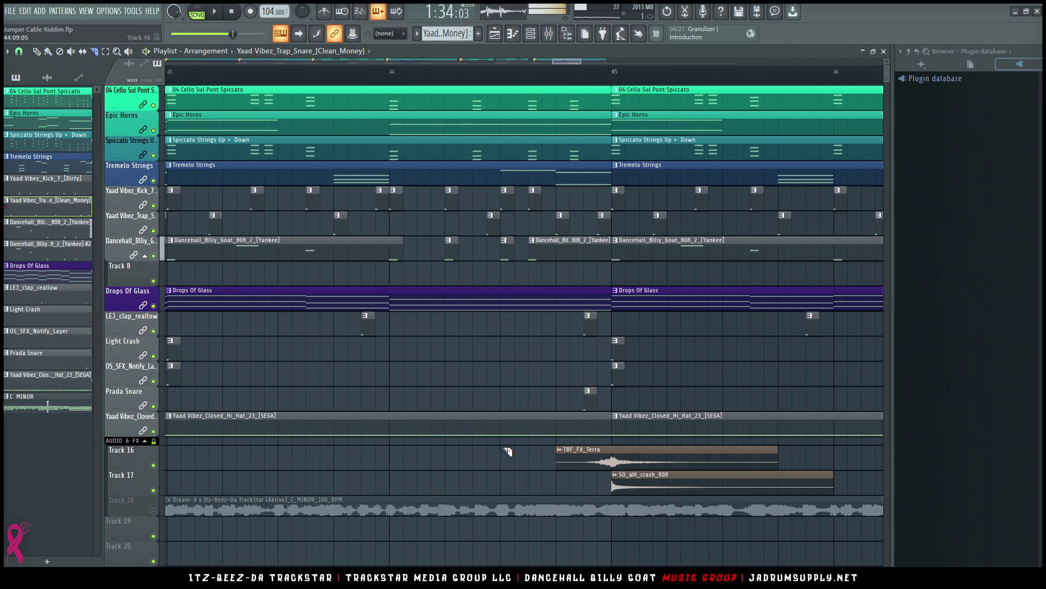
drag(506, 94, 505, 96)
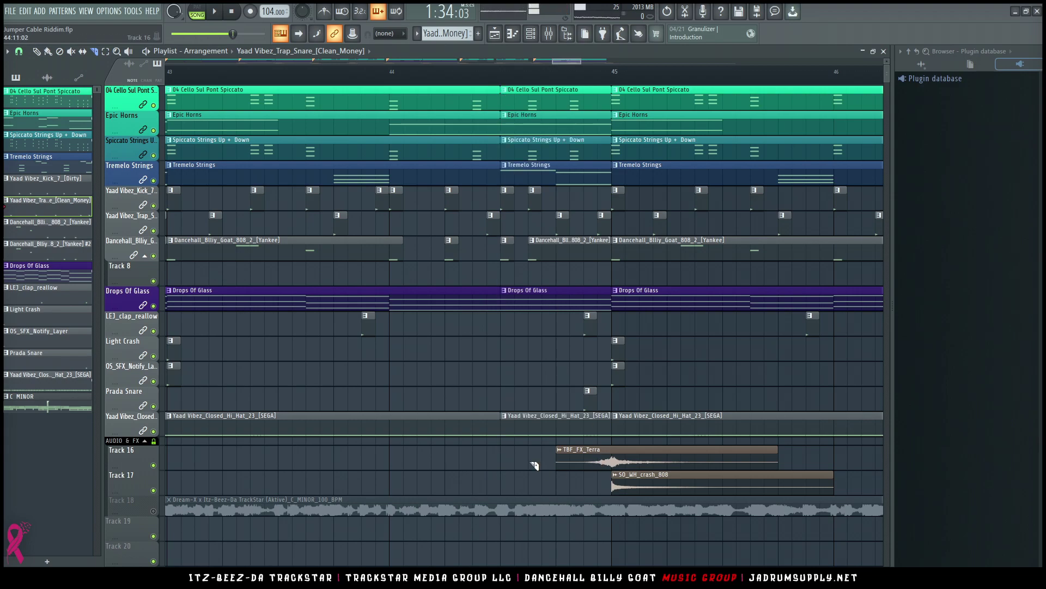
Try deleting all instrument parts from step 9 of bar 44 up to bar 45, audition the gap and undo the deletion.
drag(536, 394, 604, 87)
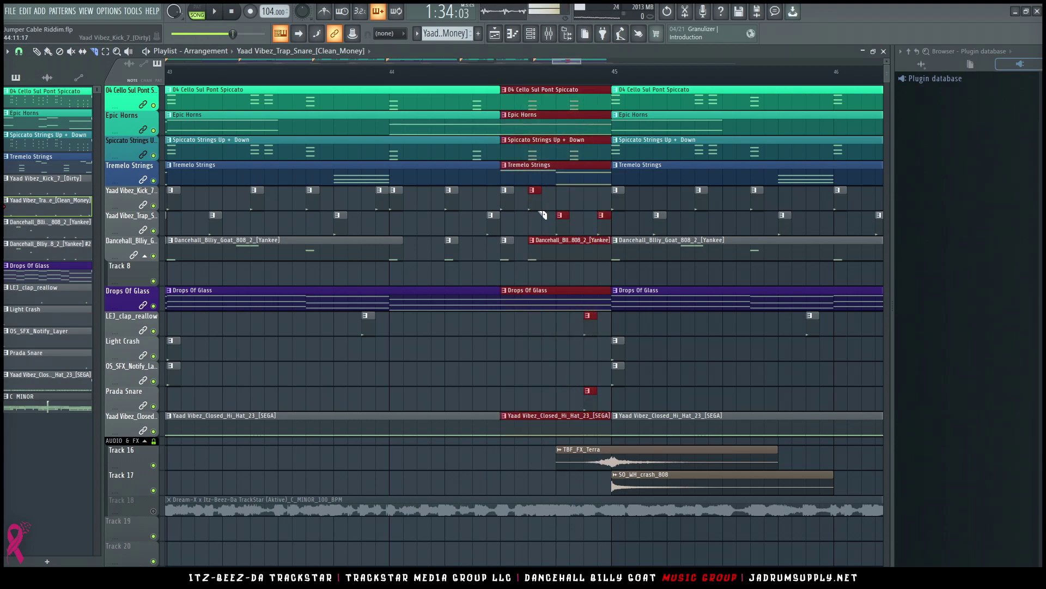
key(Delete)
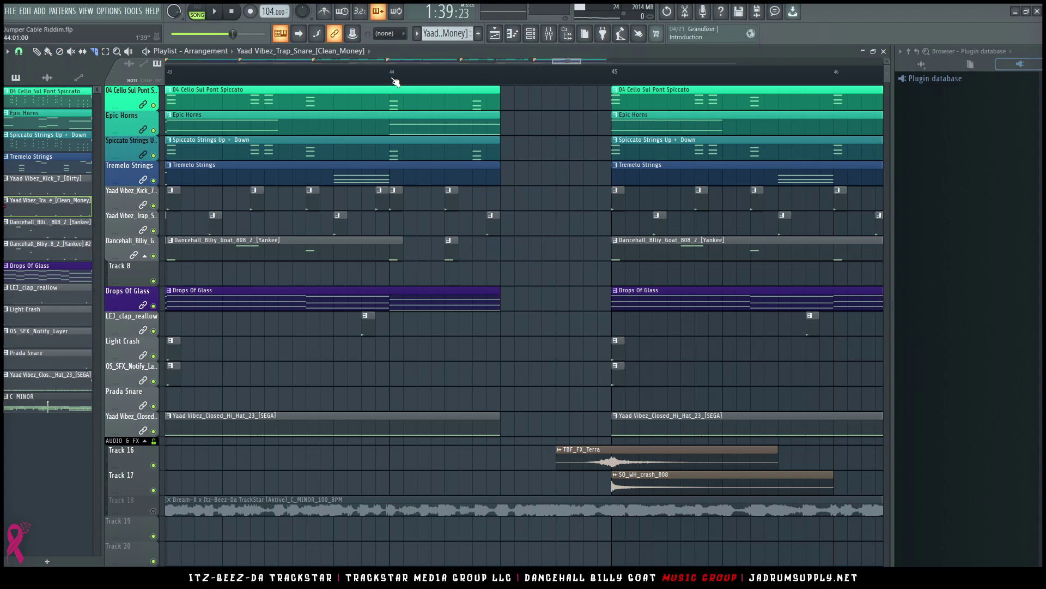
click(393, 75)
key(space)
click(349, 75)
key(ctrl+z)
key(space)
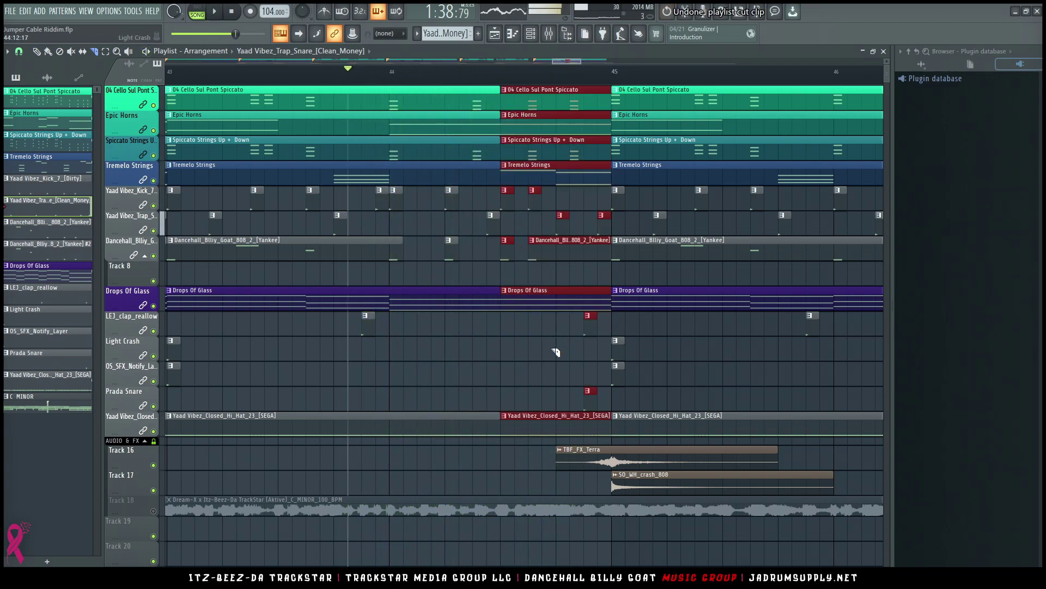
Slice the clips at step 10 of bar 44, delete the instrument parts after it plus the cello and spiccato slices, and audition the dropout.
drag(516, 96, 517, 94)
drag(526, 97, 609, 425)
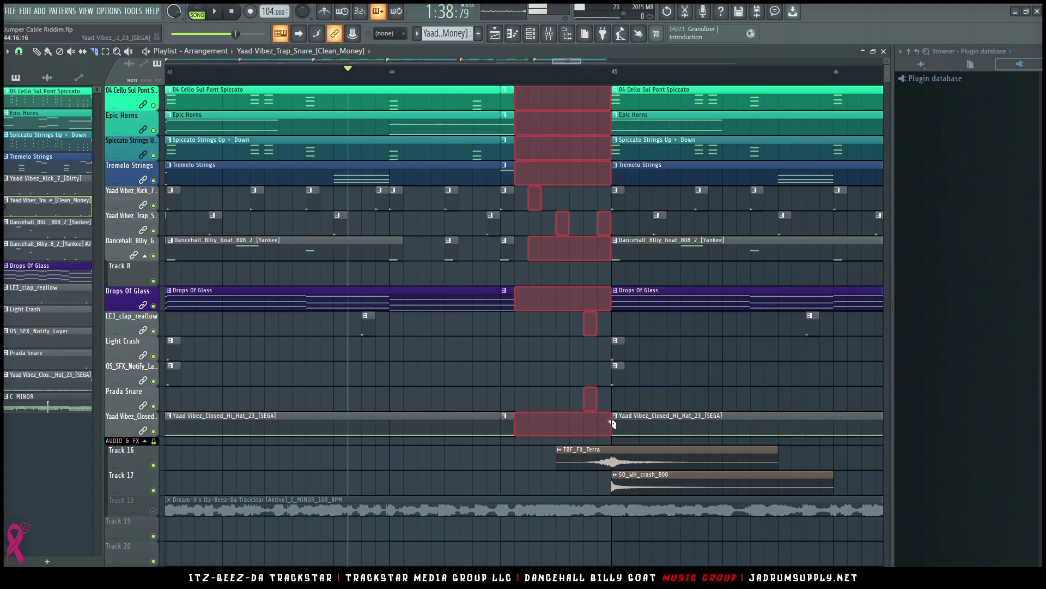
key(Delete)
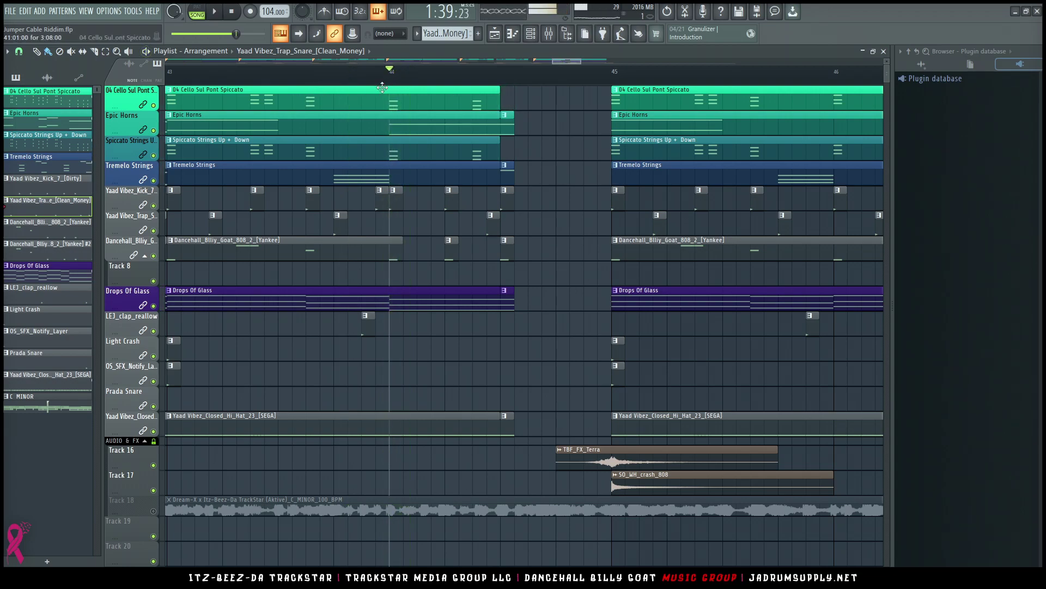
key(space)
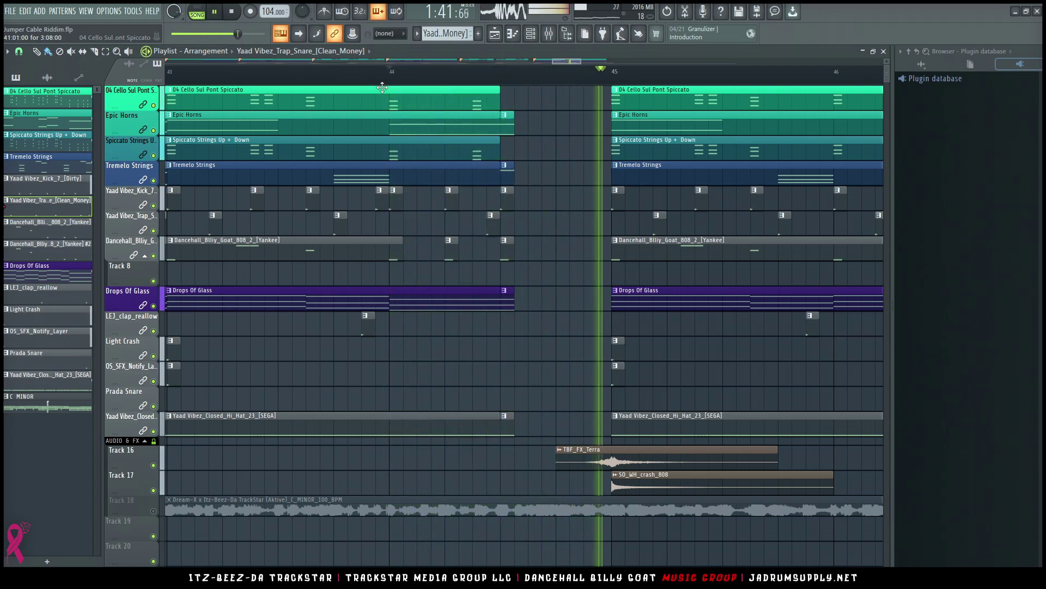
click(388, 71)
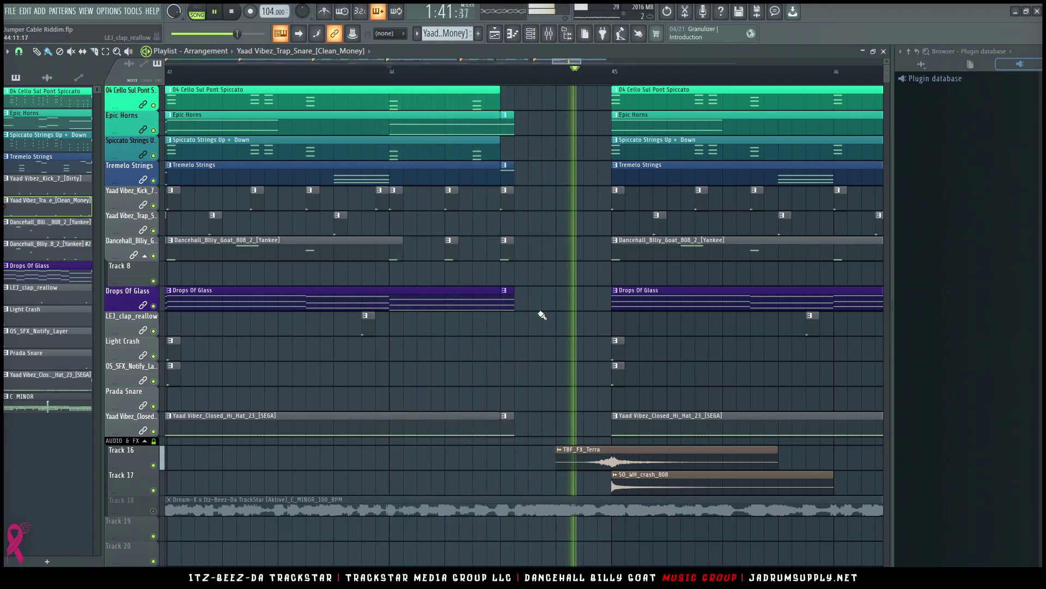
Add a marker named Outro at bar 49, where the third chorus ends.
scroll(602, 76, down, 2)
scroll(603, 76, down, 6)
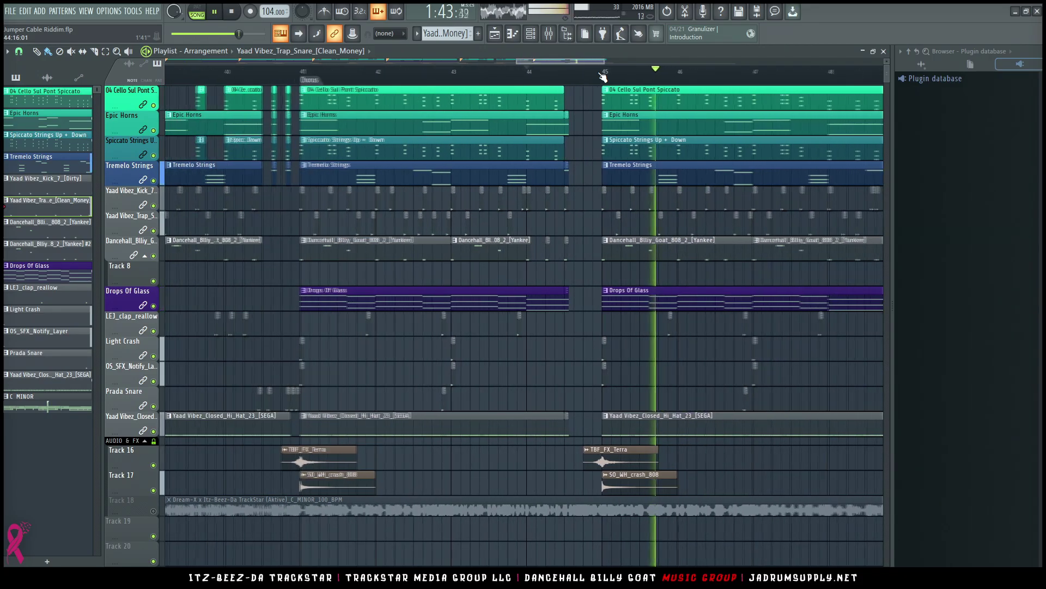
scroll(689, 81, down, 3)
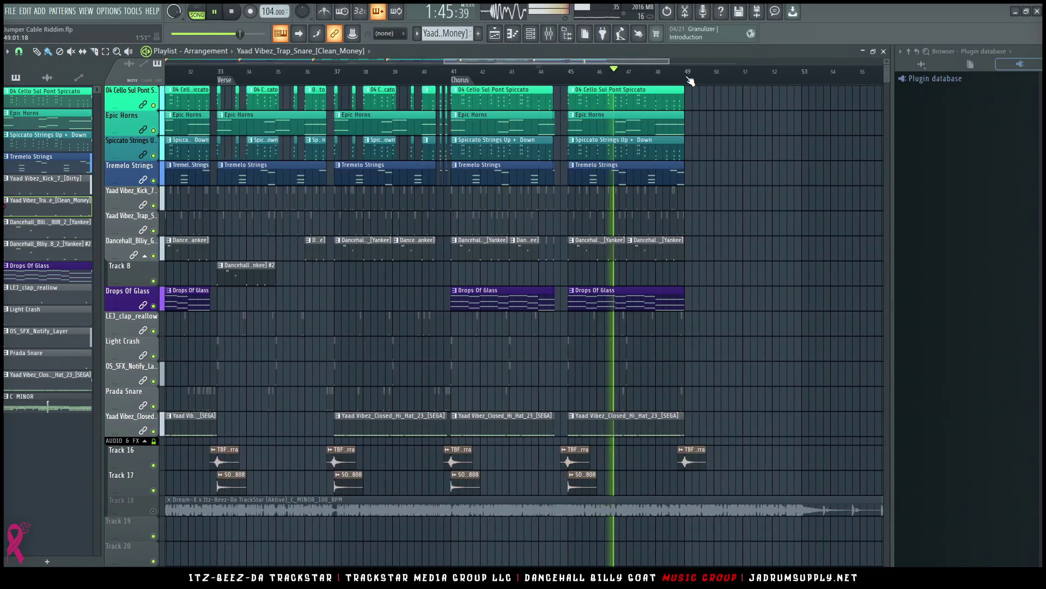
right_click(687, 84)
click(704, 90)
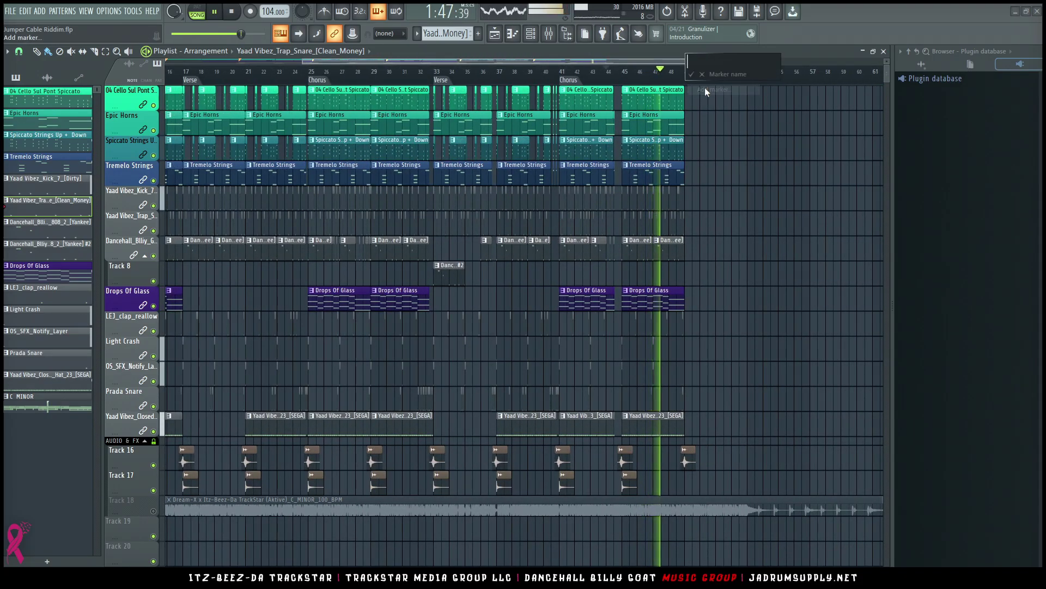
text(Outro)
key(Return)
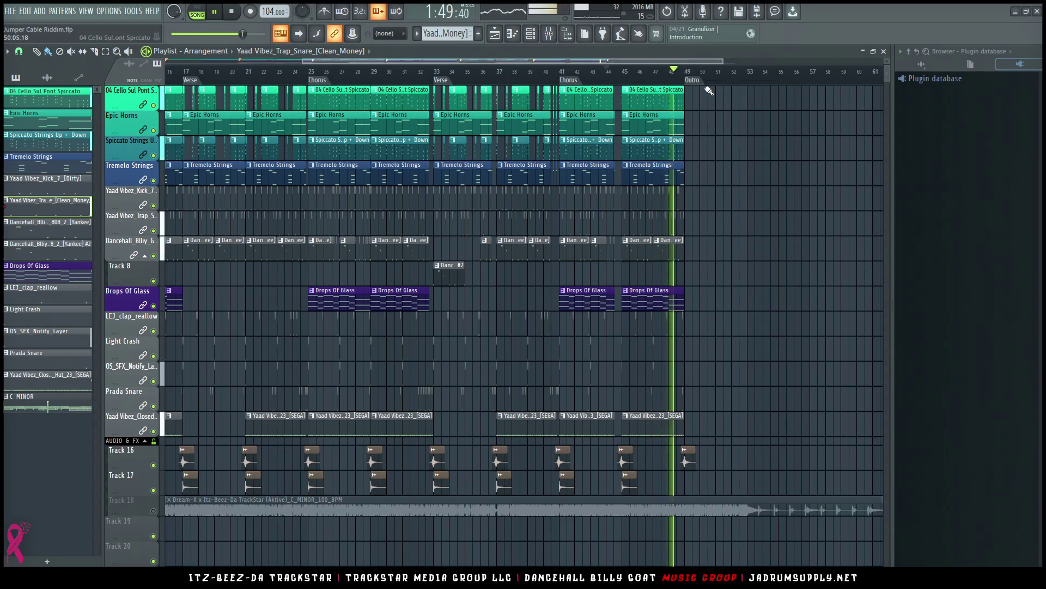
Select the intro from bar 1 to 9, excluding the reference audio, place a copy at bar 49 and play into the outro.
scroll(587, 86, down, 1)
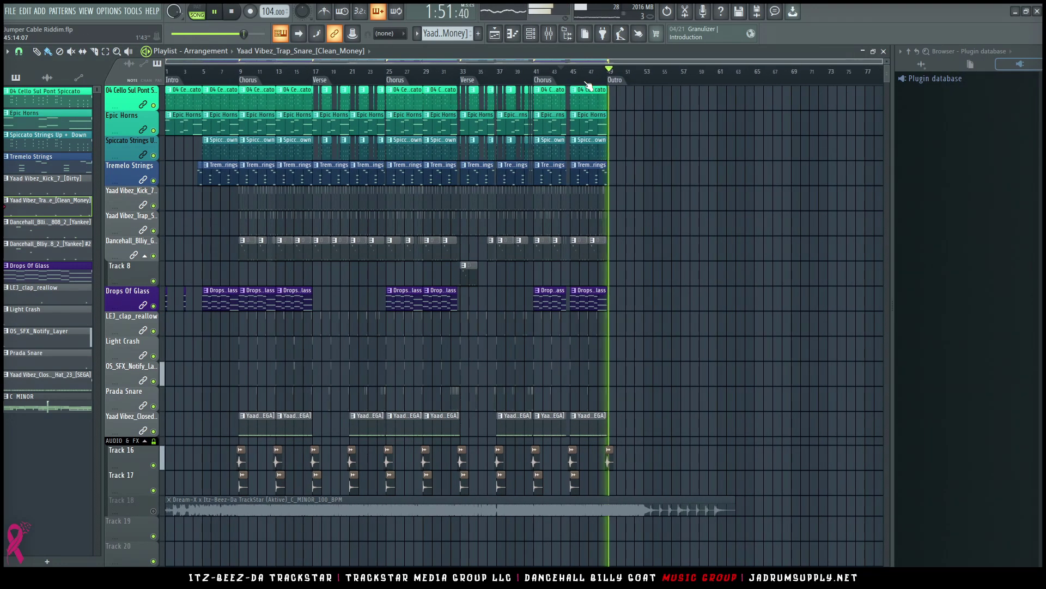
key(space)
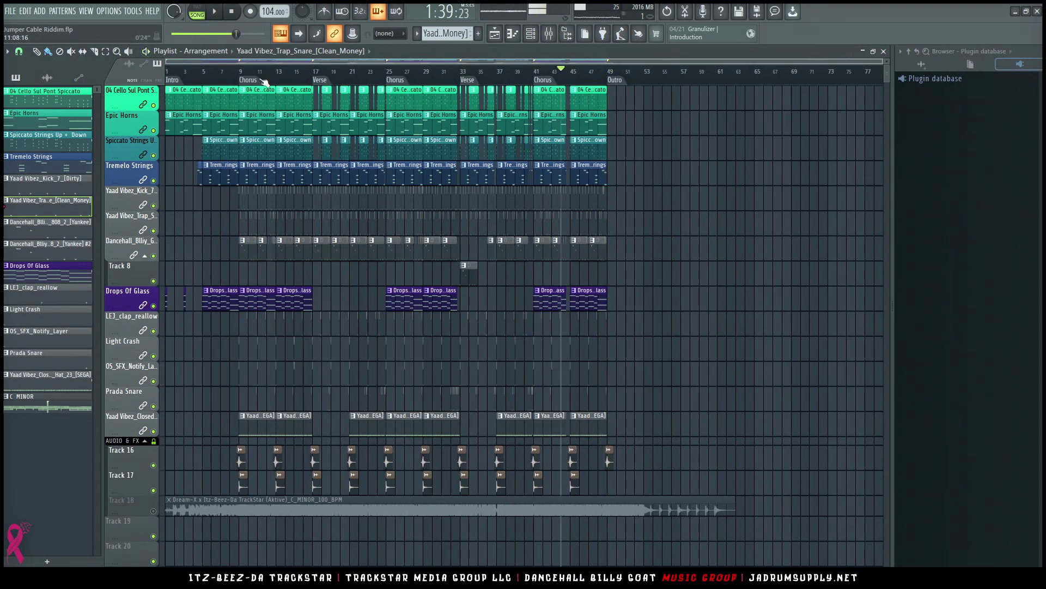
double_click(179, 83)
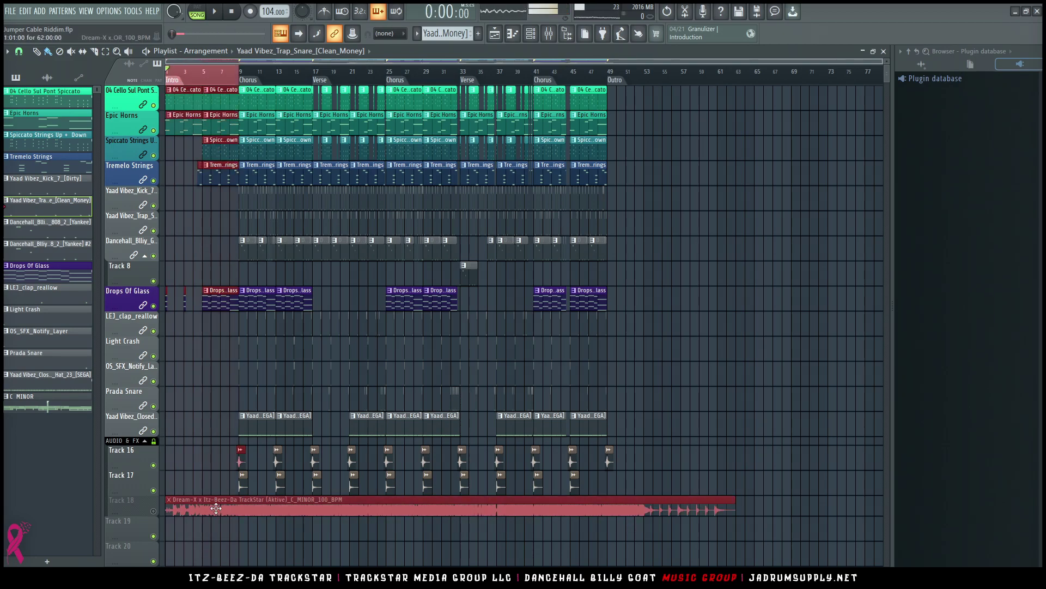
drag(216, 290, 549, 288)
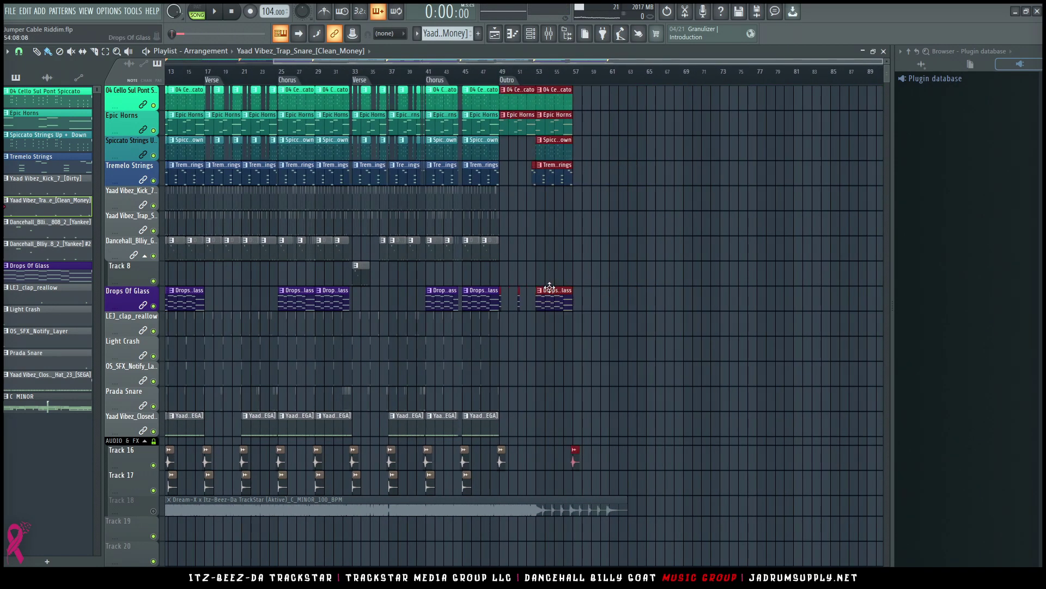
click(496, 80)
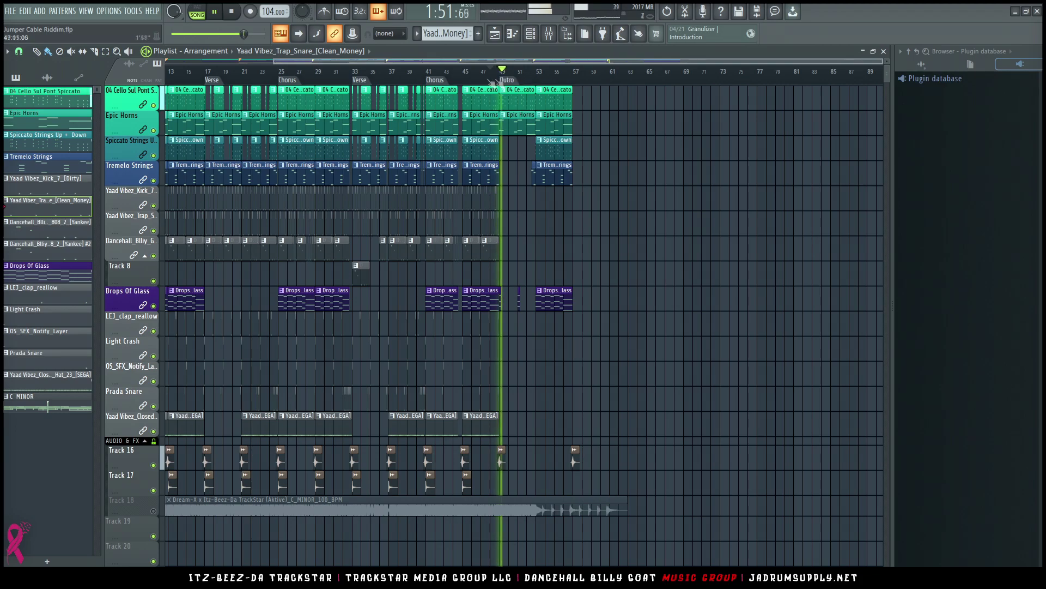
scroll(492, 81, up, 2)
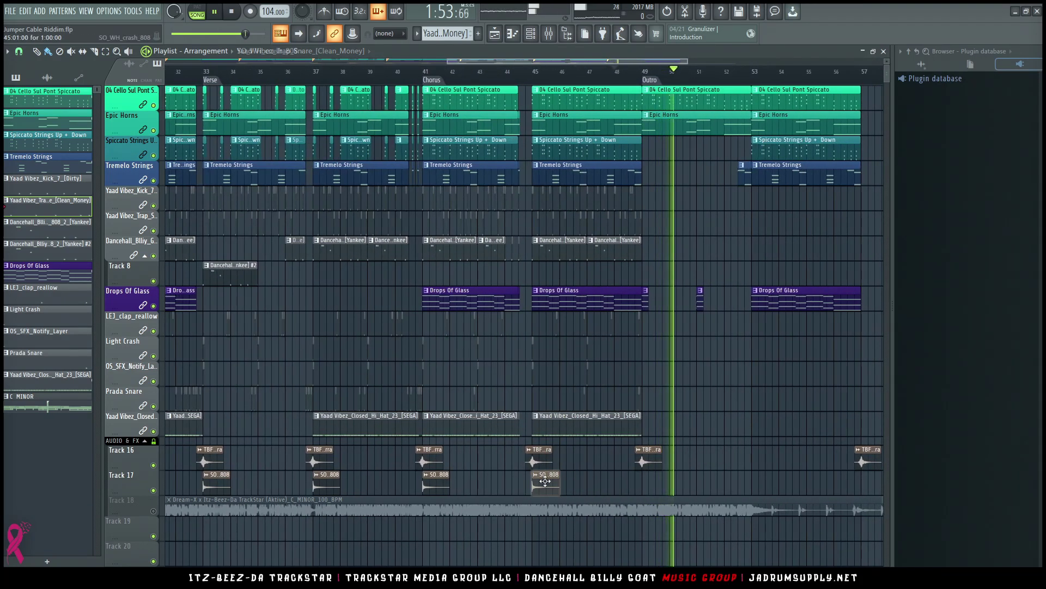
Place the SO_WH_crash_808 crash on Track 17 at bar 49, where the outro starts, and play through the outro.
drag(663, 476, 655, 477)
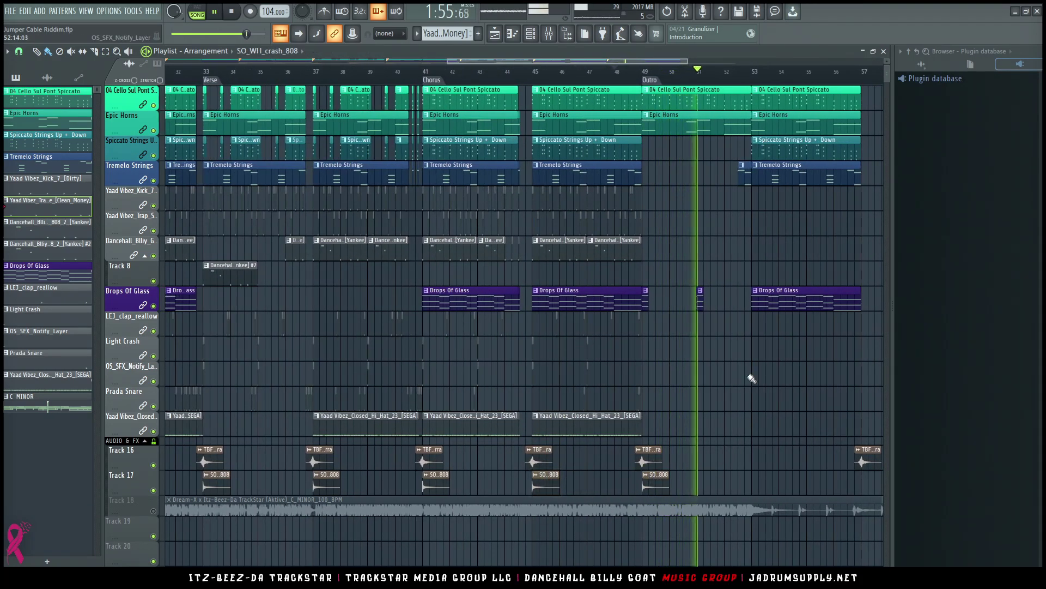
scroll(725, 80, down, 3)
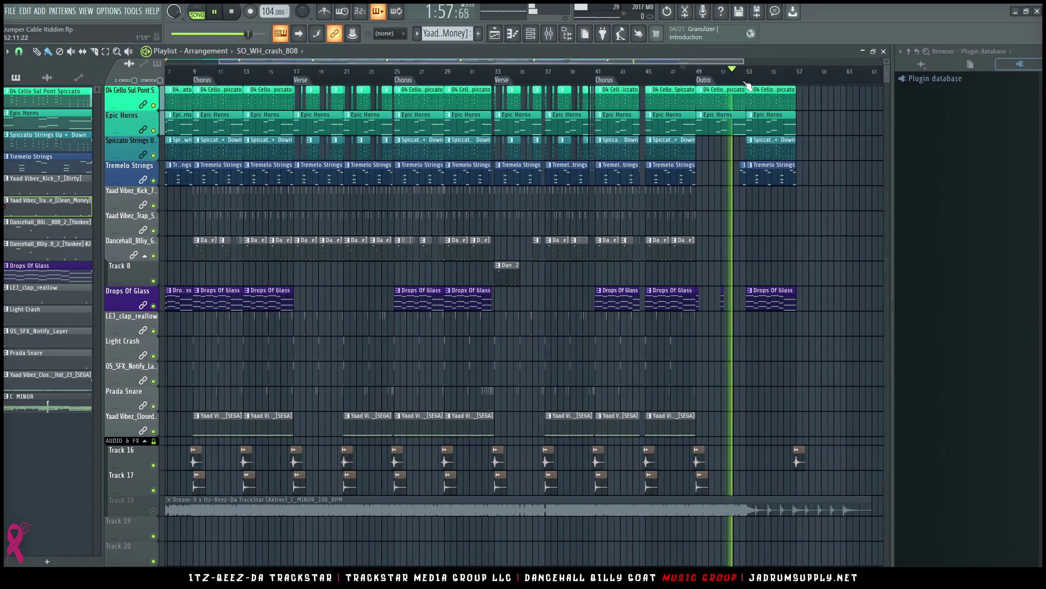
scroll(771, 89, up, 4)
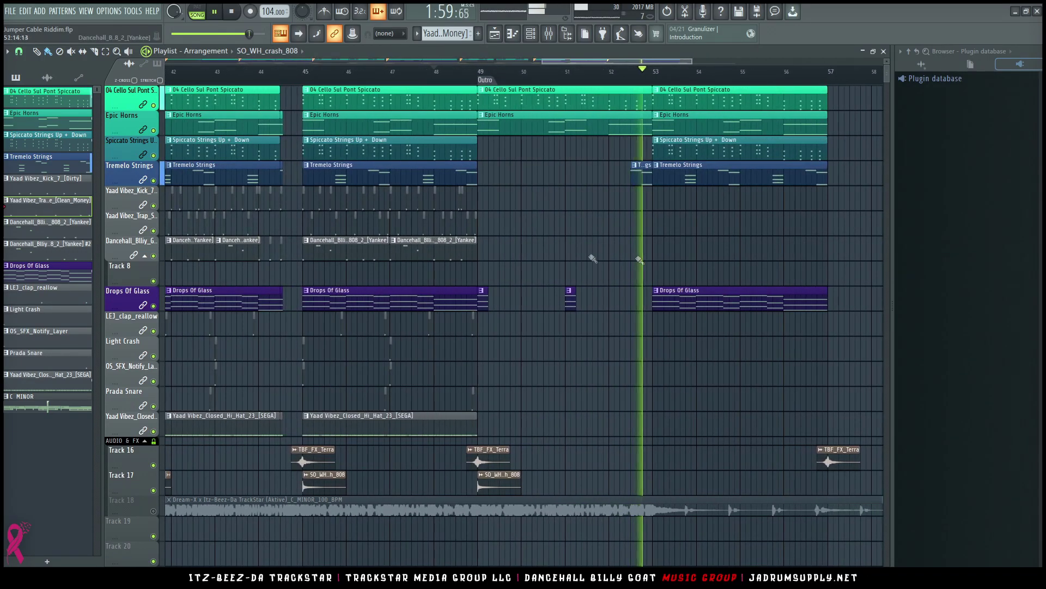
scroll(715, 83, down, 2)
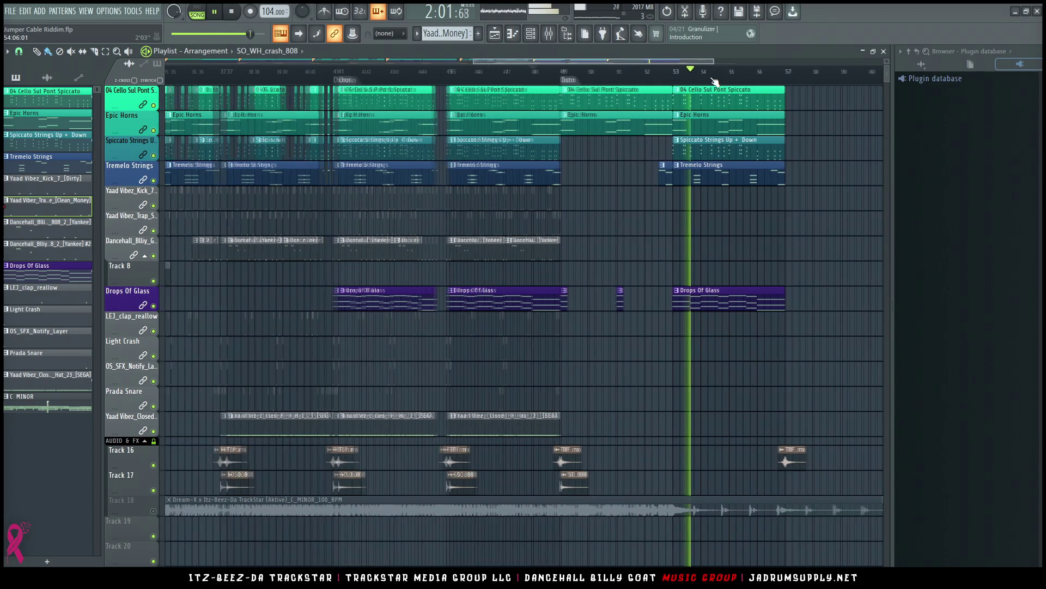
scroll(715, 83, down, 2)
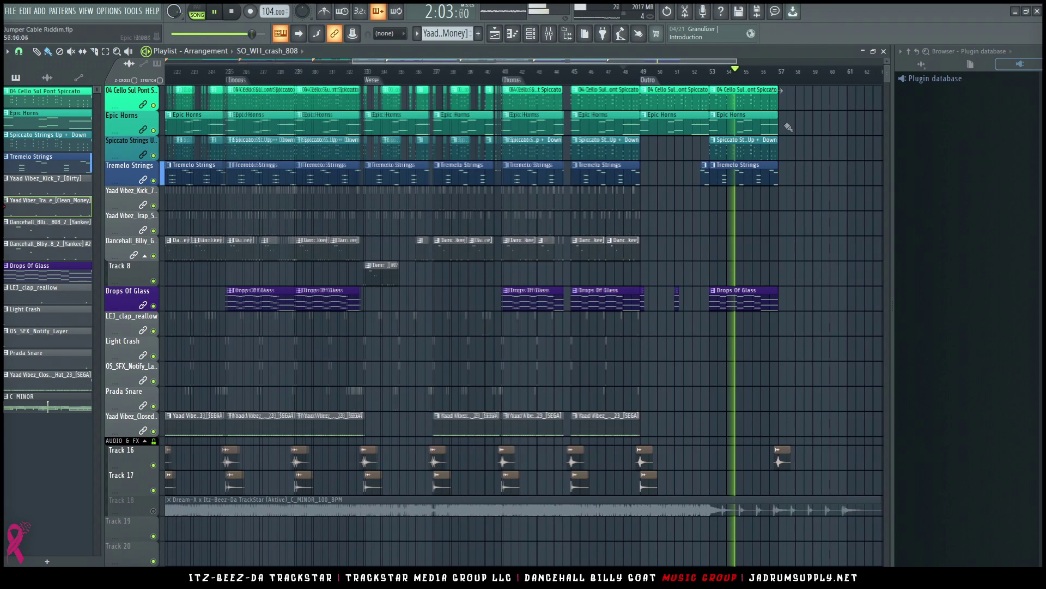
Place another SO_WH_crash_808 crash on Track 17 at bar 57, where the outro ends.
drag(789, 362, 719, 86)
ctrl+click(858, 231)
scroll(857, 233, down, 2)
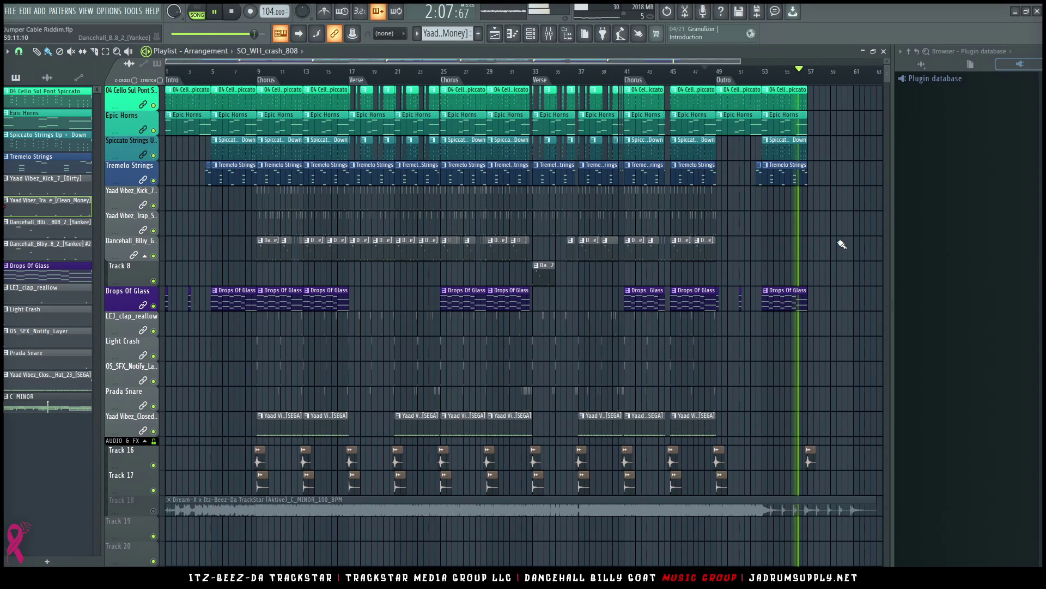
click(829, 482)
drag(829, 482, 818, 482)
Play the arrangement from the beginning, check the master level in the mixer and close the mixer again.
key(space)
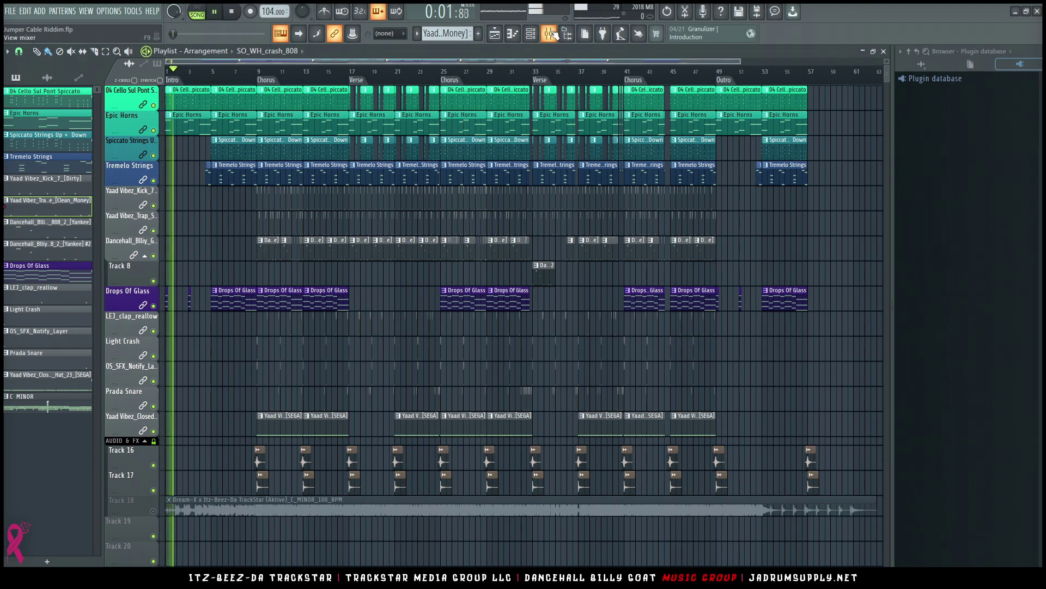
click(549, 34)
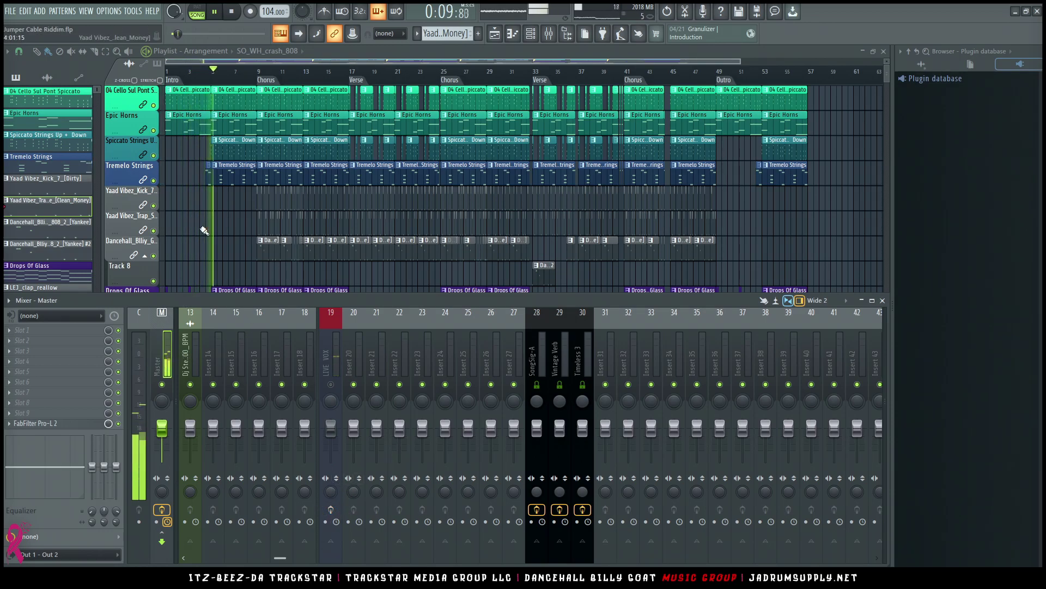
key(F9)
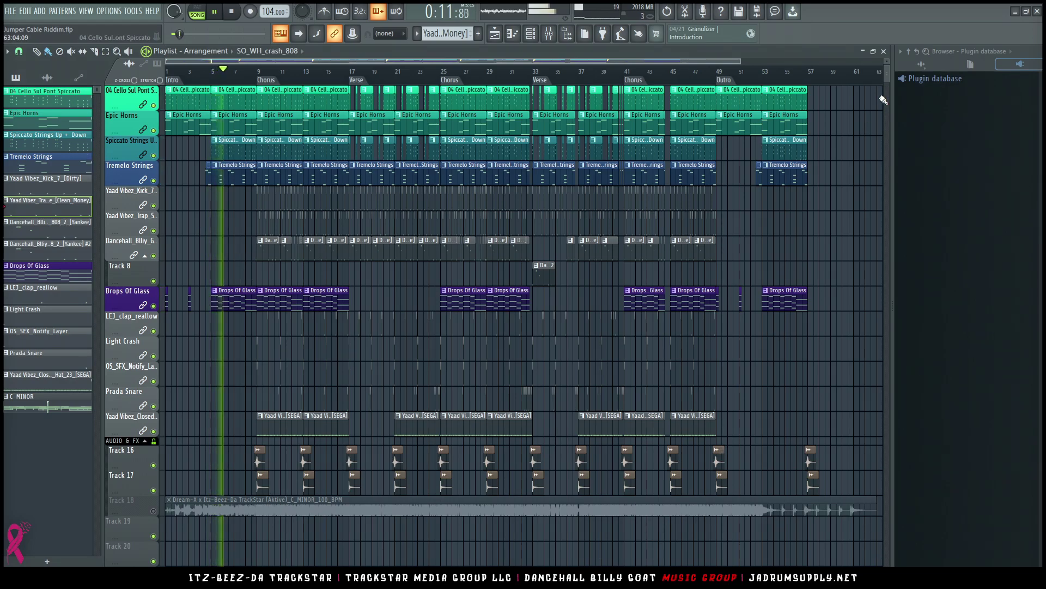
ctrl+scroll(854, 173, up, 2)
ctrl+right_click(854, 173)
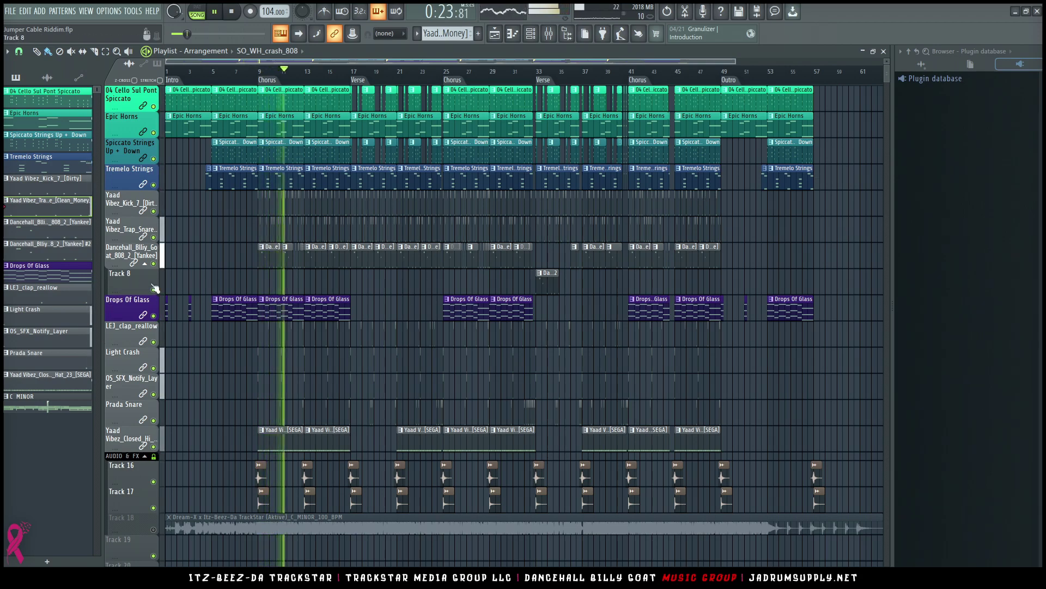
right_click(154, 288)
right_click(155, 296)
click(158, 291)
click(156, 286)
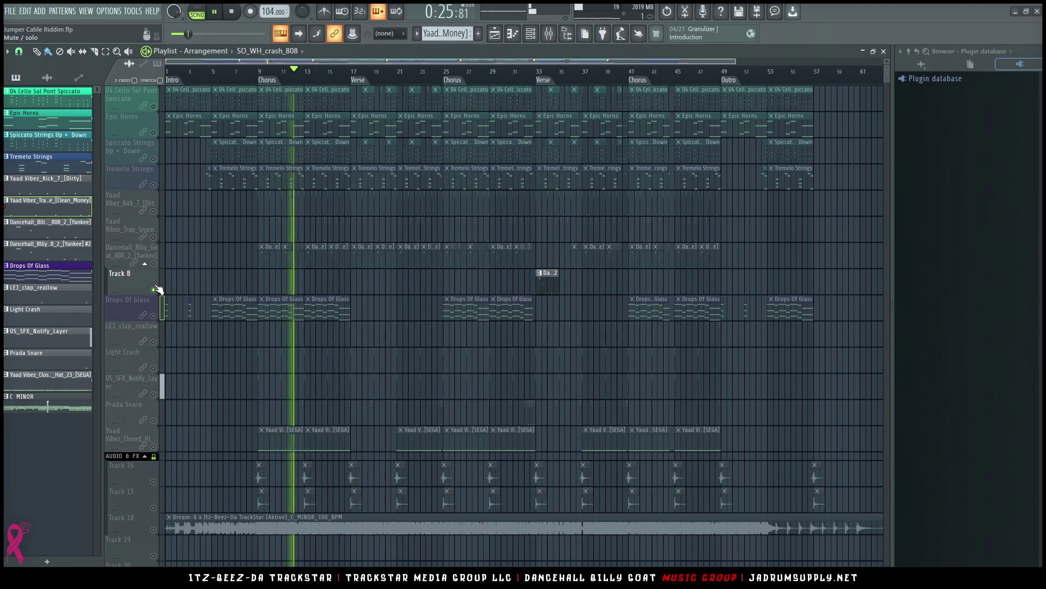
right_click(155, 289)
Lock Track 8, below the main 808 track, to its content and mute the reference audio on Track 18.
right_click(136, 269)
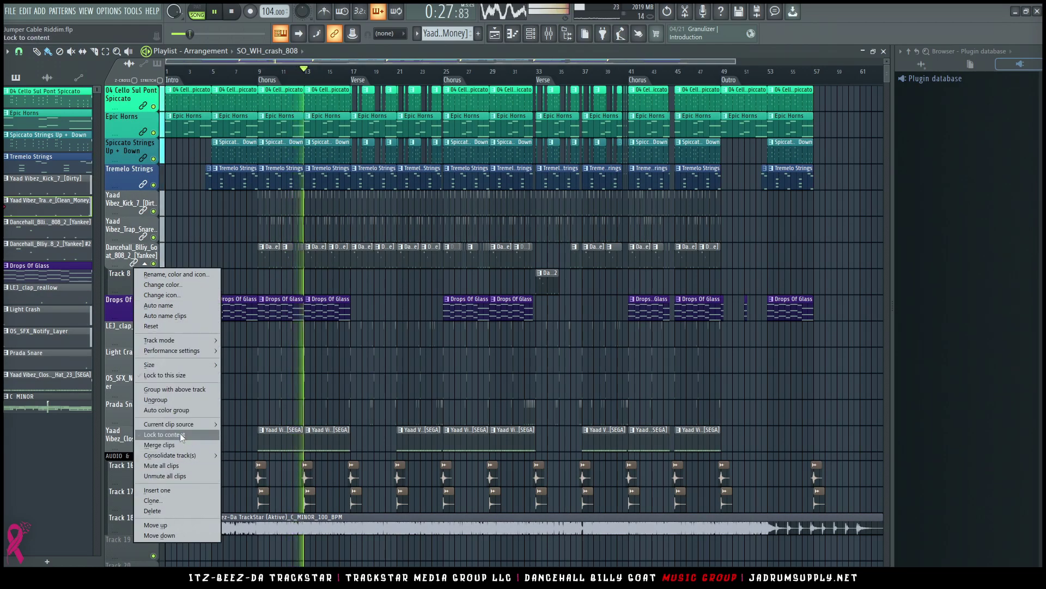
click(182, 435)
click(154, 530)
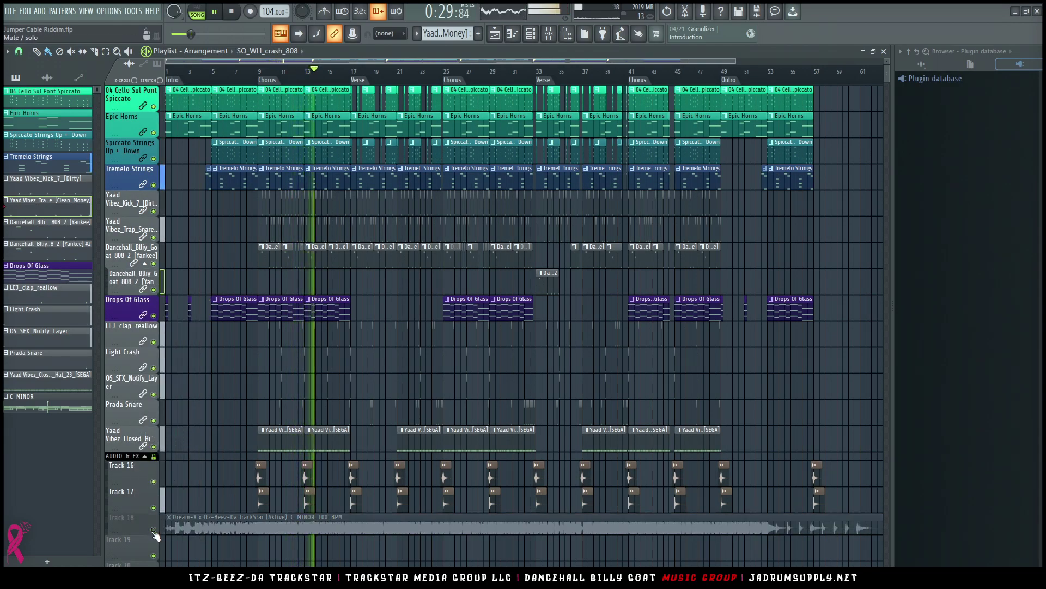